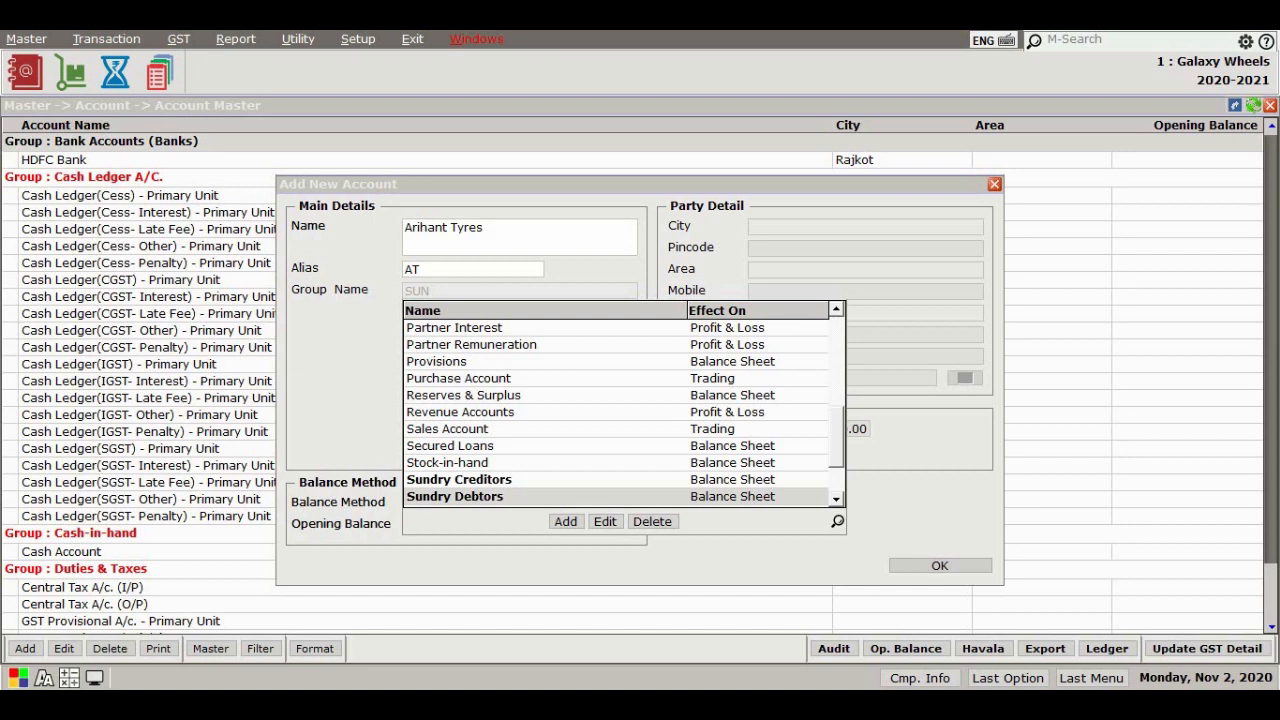
Assign the Sundry Debtors group with Regular registration type and enter an opening balance of 100000
key("Return")
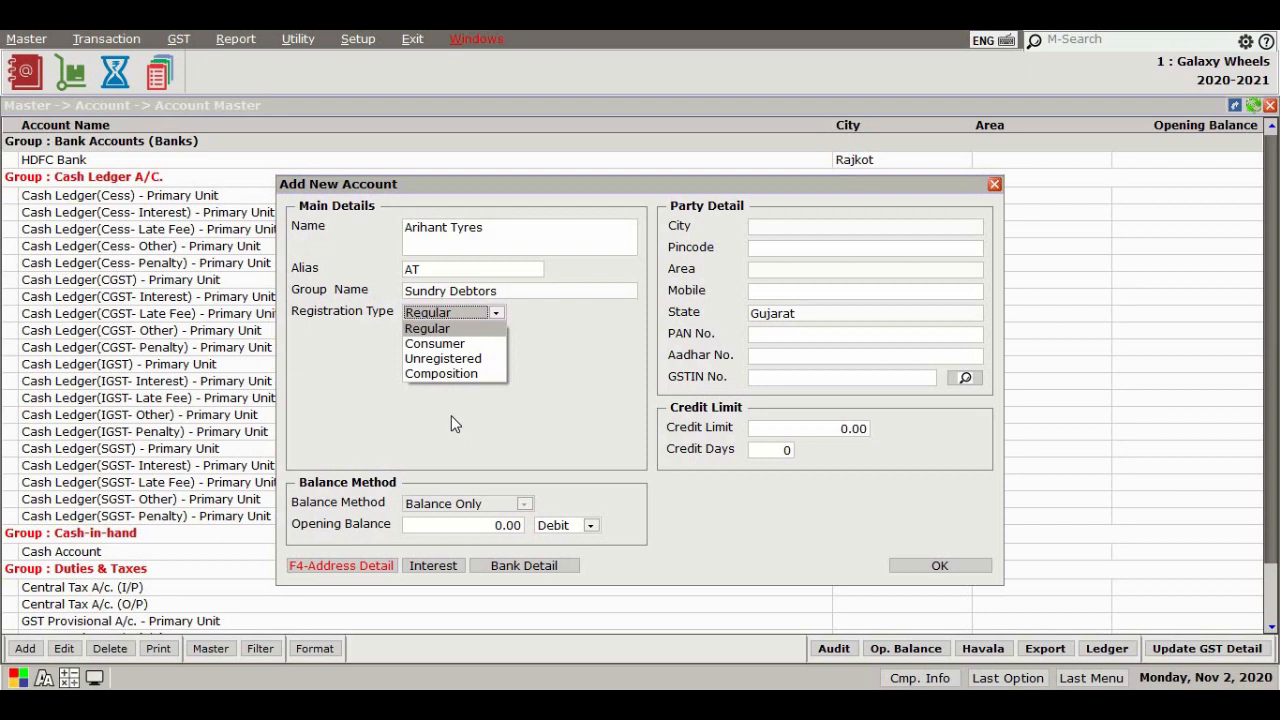
key("Return")
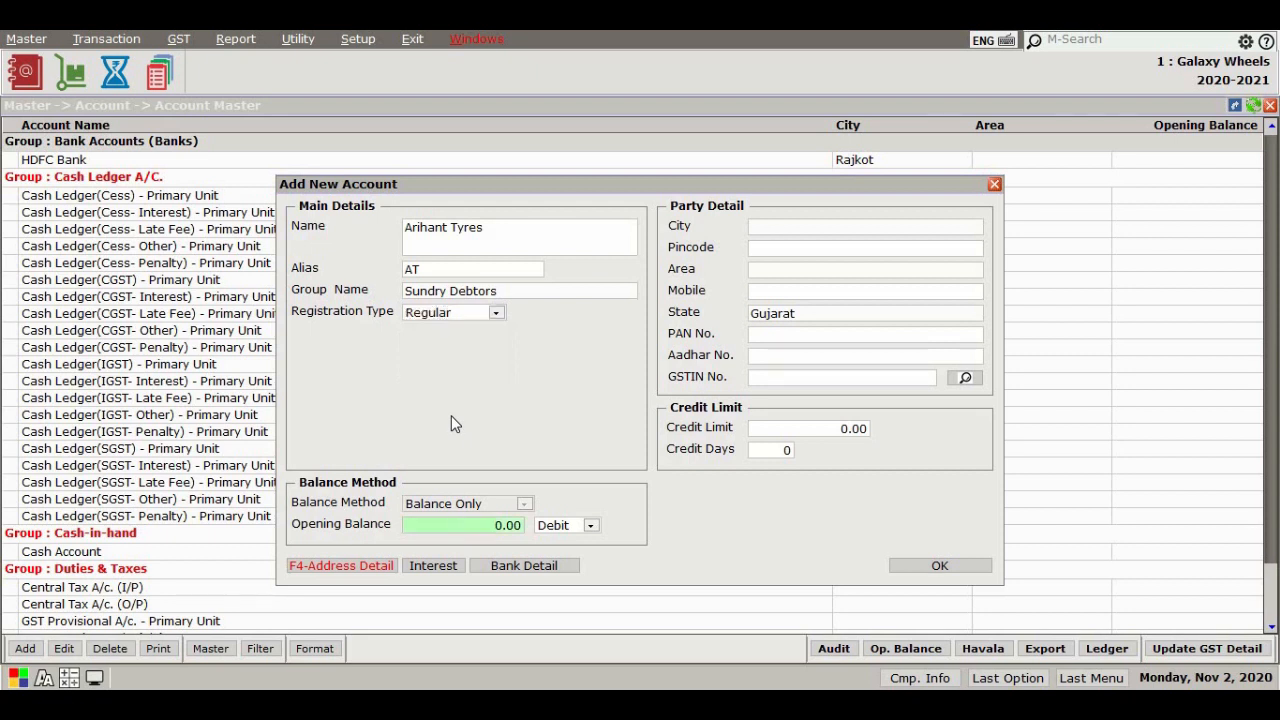
type("100000")
key("Return")
Set the party's city to Rajkot and the pincode to 360003
key("Down")
key("Down")
key("Return")
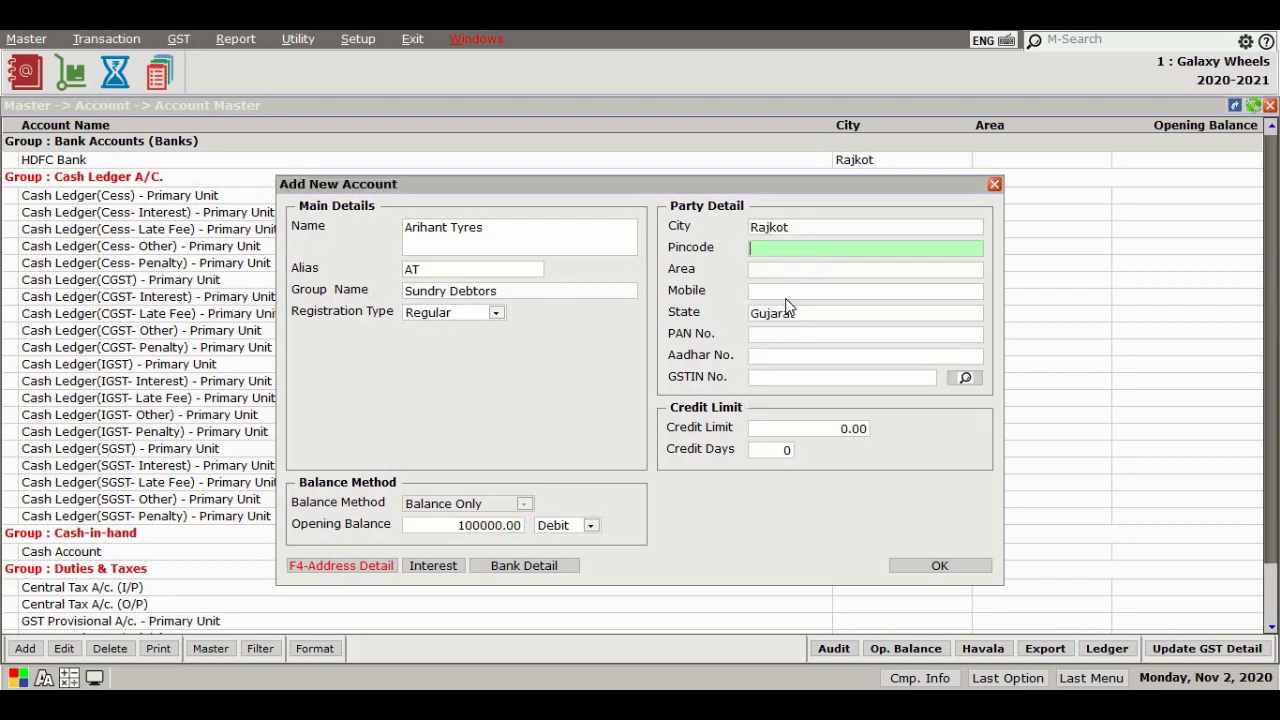
type("360003")
key("Return")
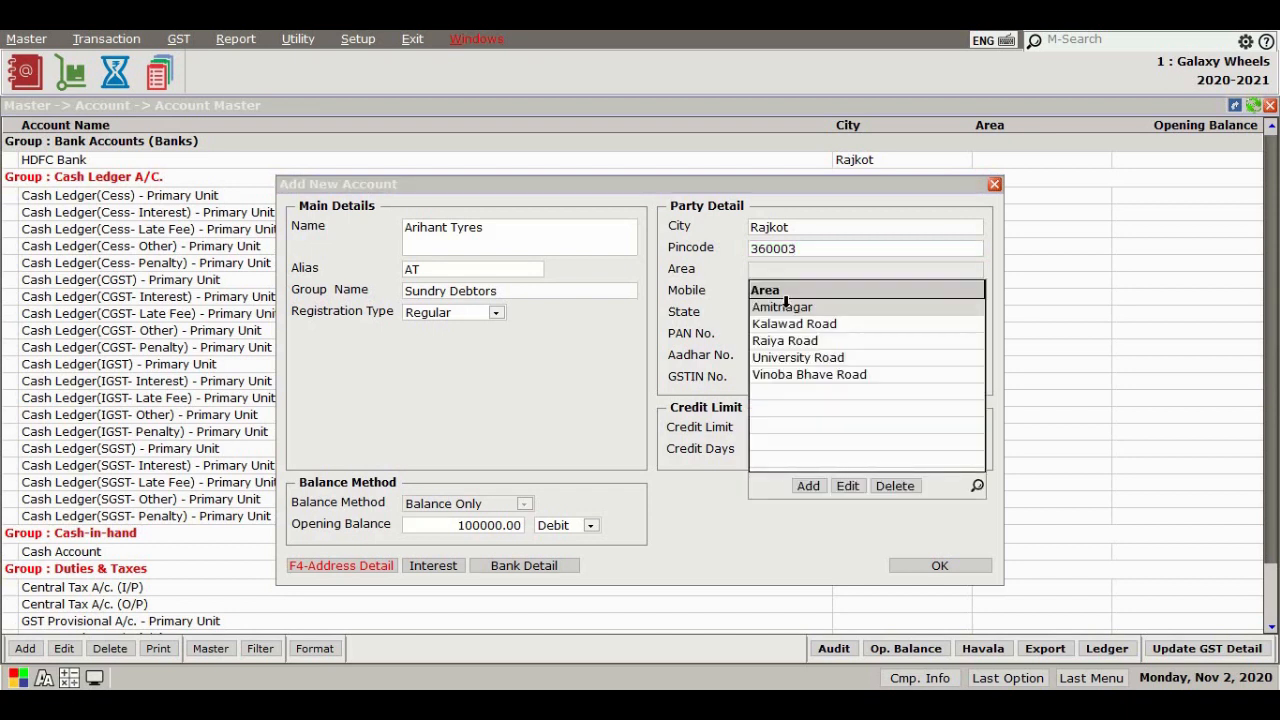
Add a new area named Jamnagar Road and select it for the account
left_click(808, 485)
type("Jamnag")
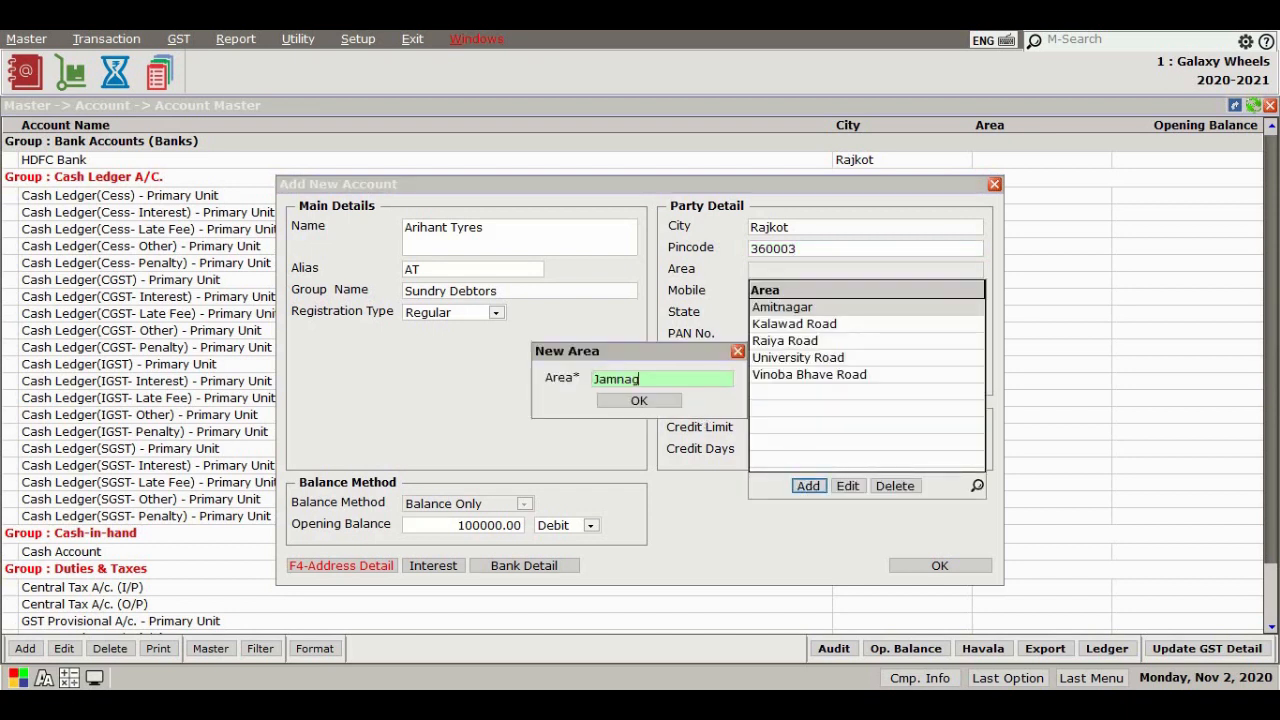
type("ar Road")
key("Return")
key("Return")
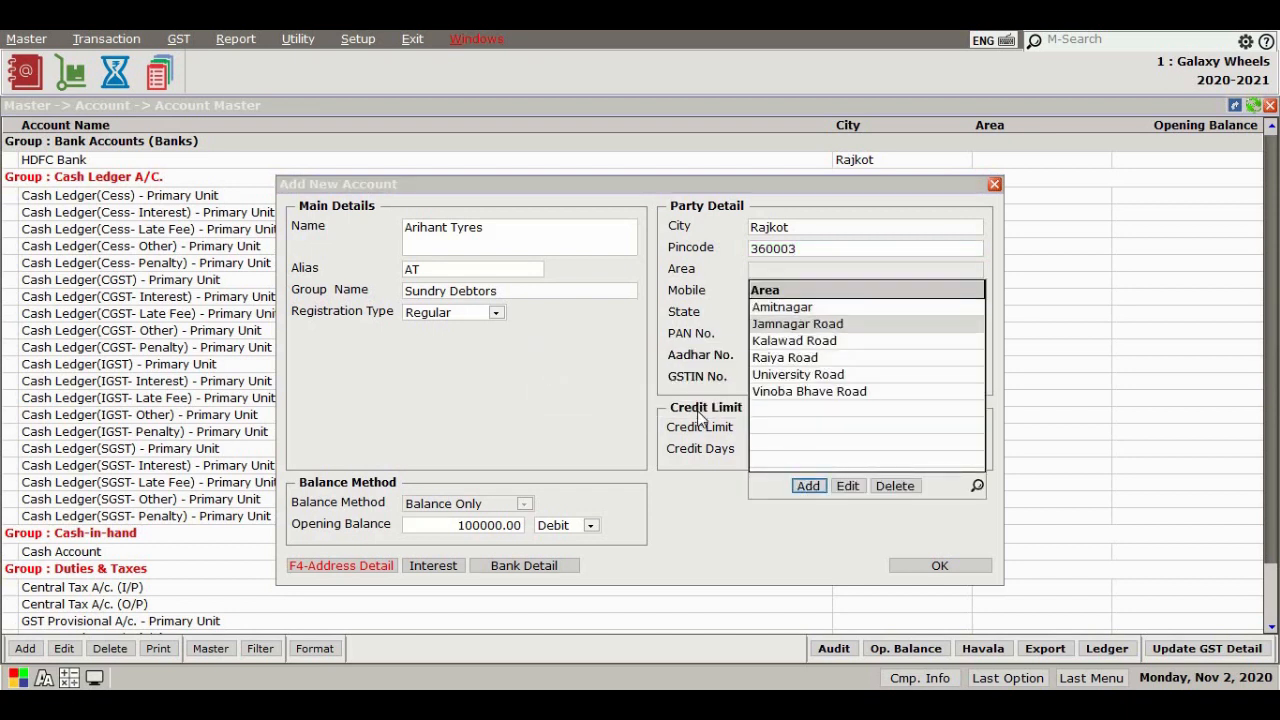
key("Return")
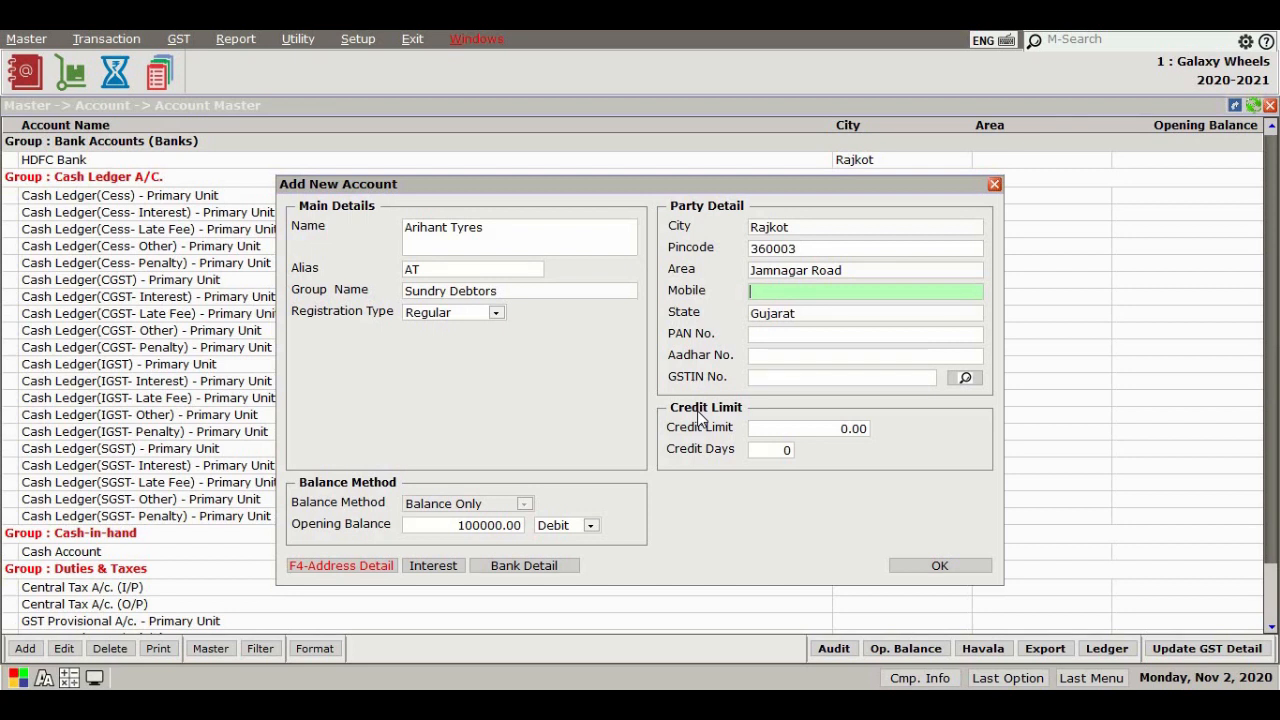
Enter the party's mobile number and move through the credit fields
key("Return")
key("Return")
key("Return")
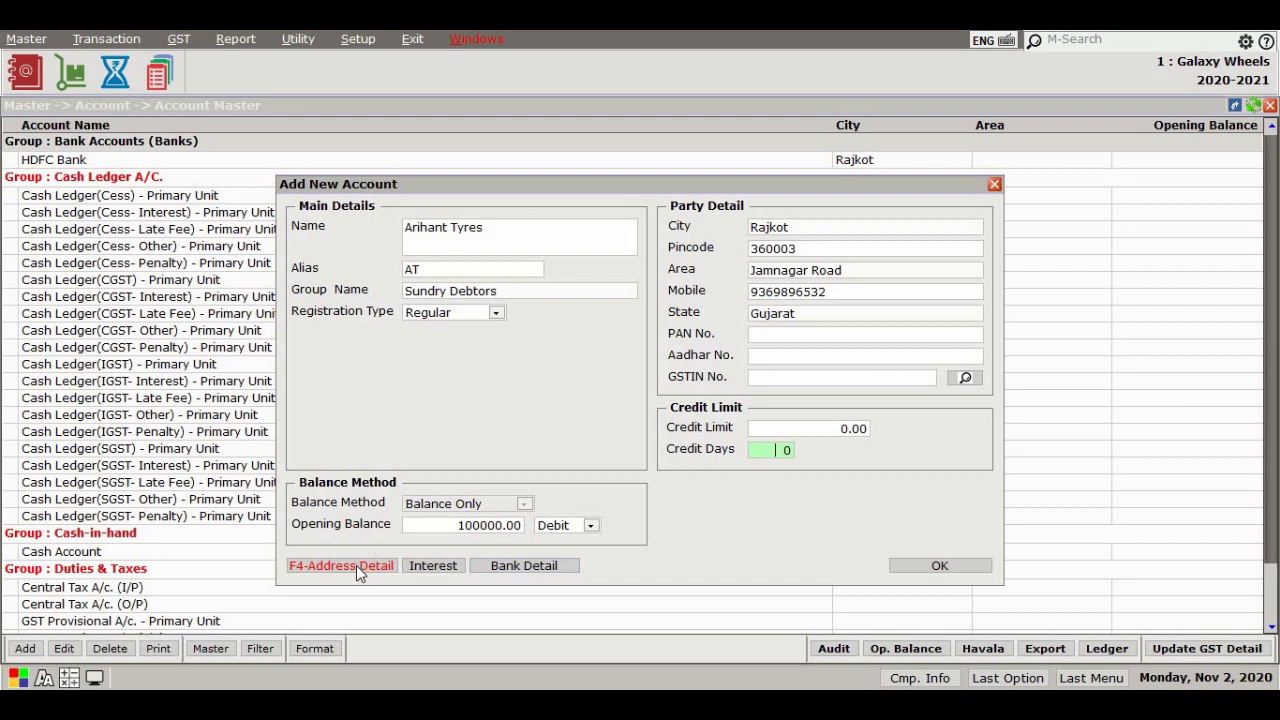
Open the address details and enter the contact person's full name
left_click(356, 565)
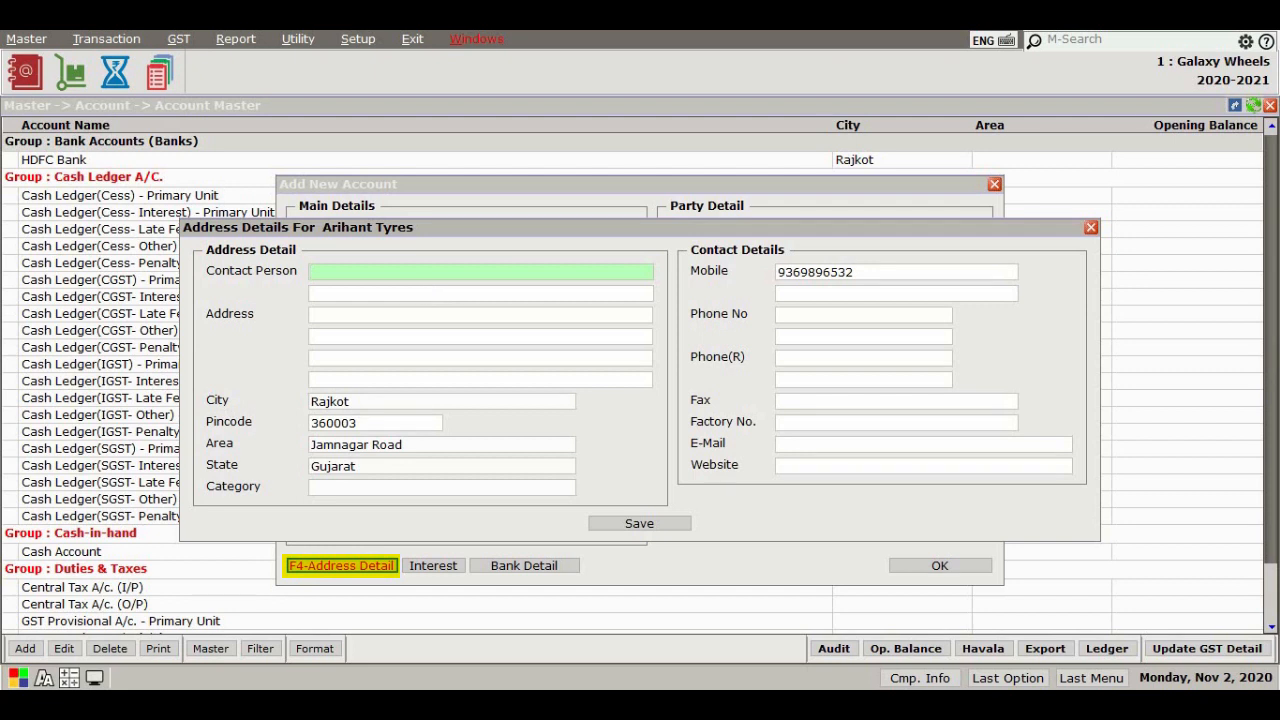
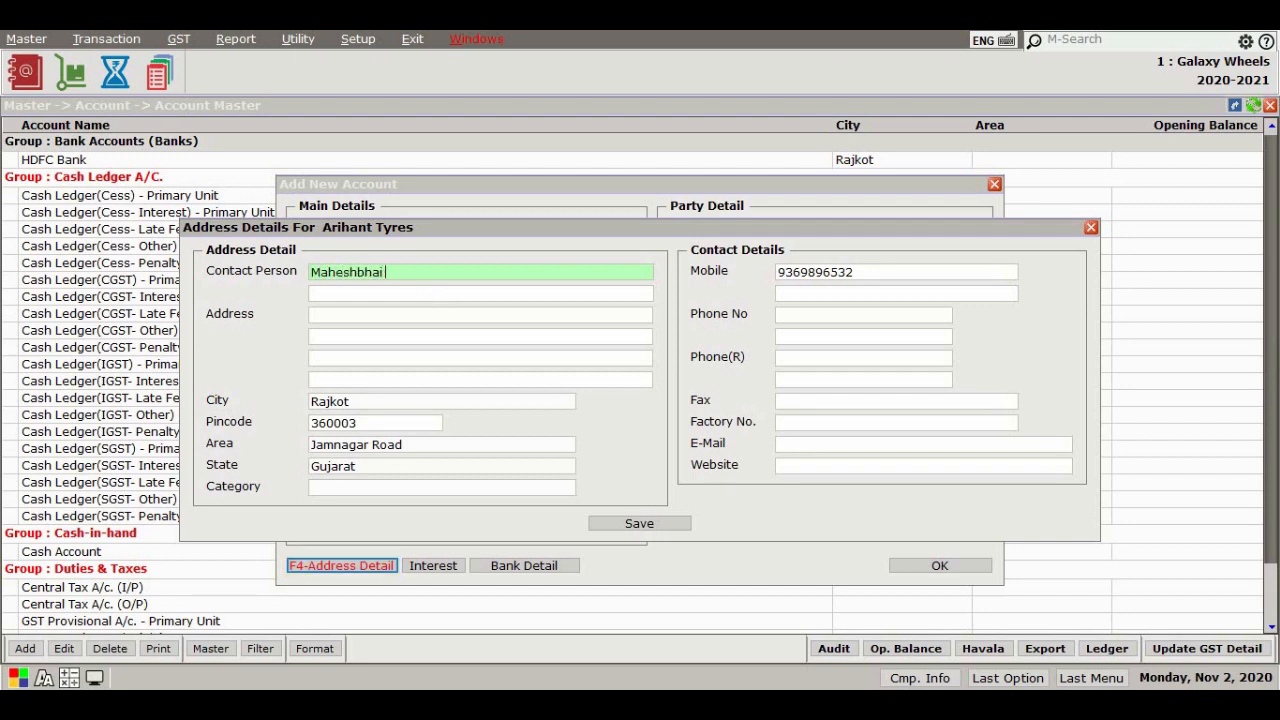
key("Return")
key("Return")
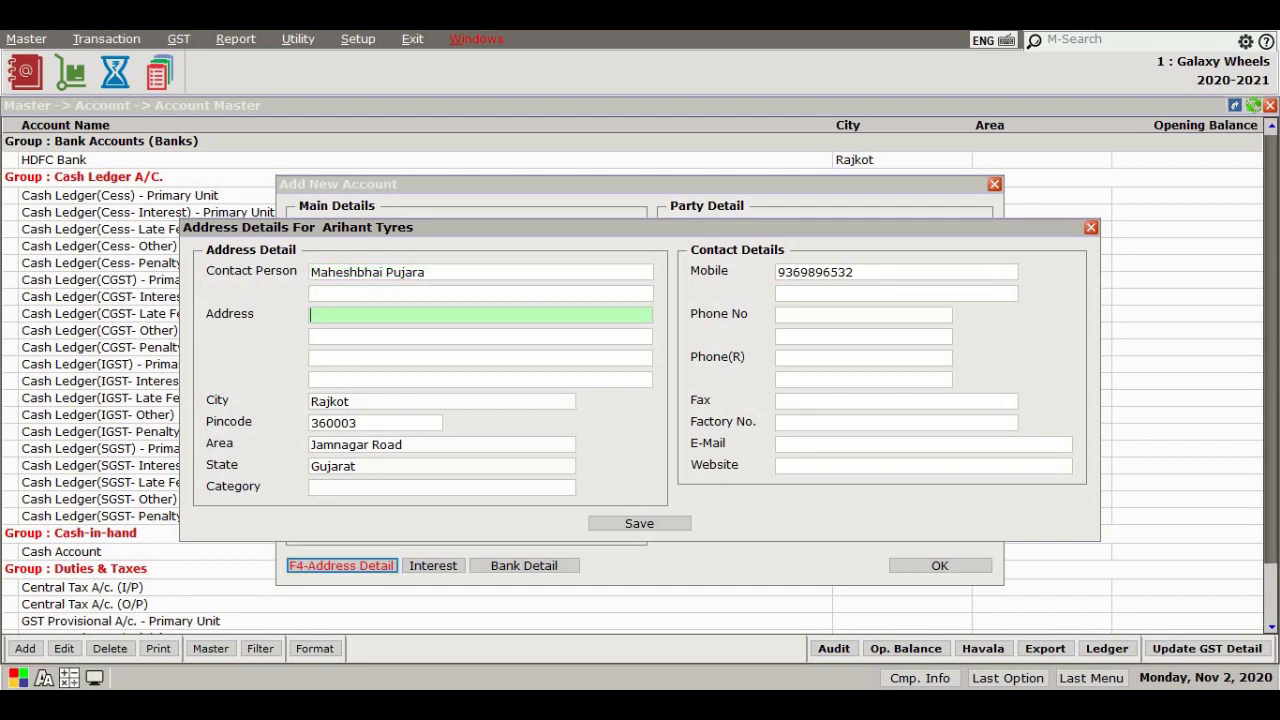
Fill in the three lines of the party's street address
key("Return")
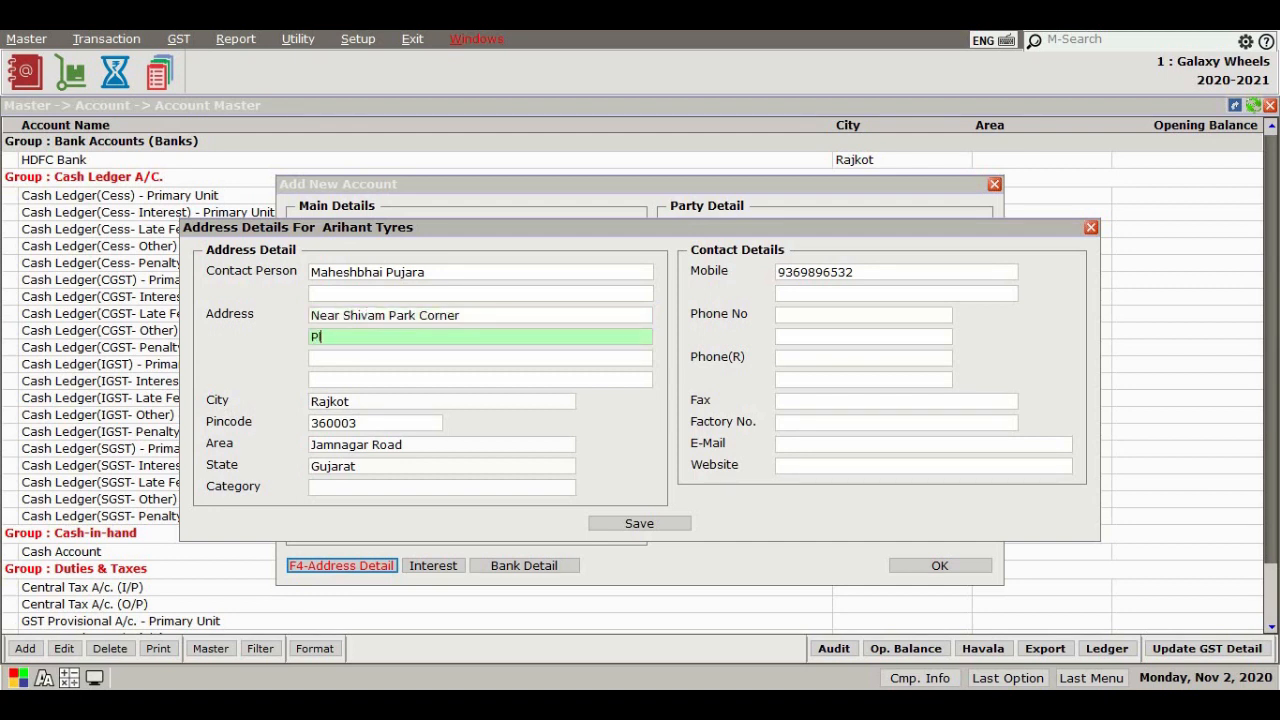
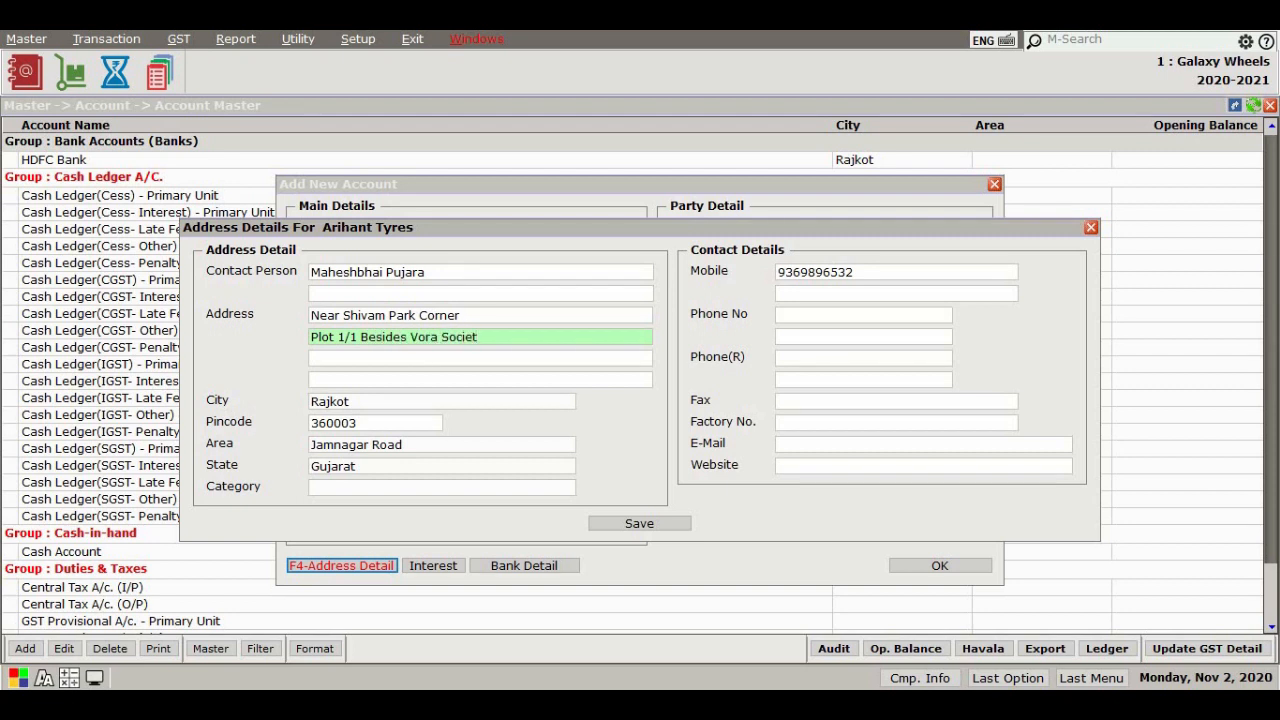
key("Return")
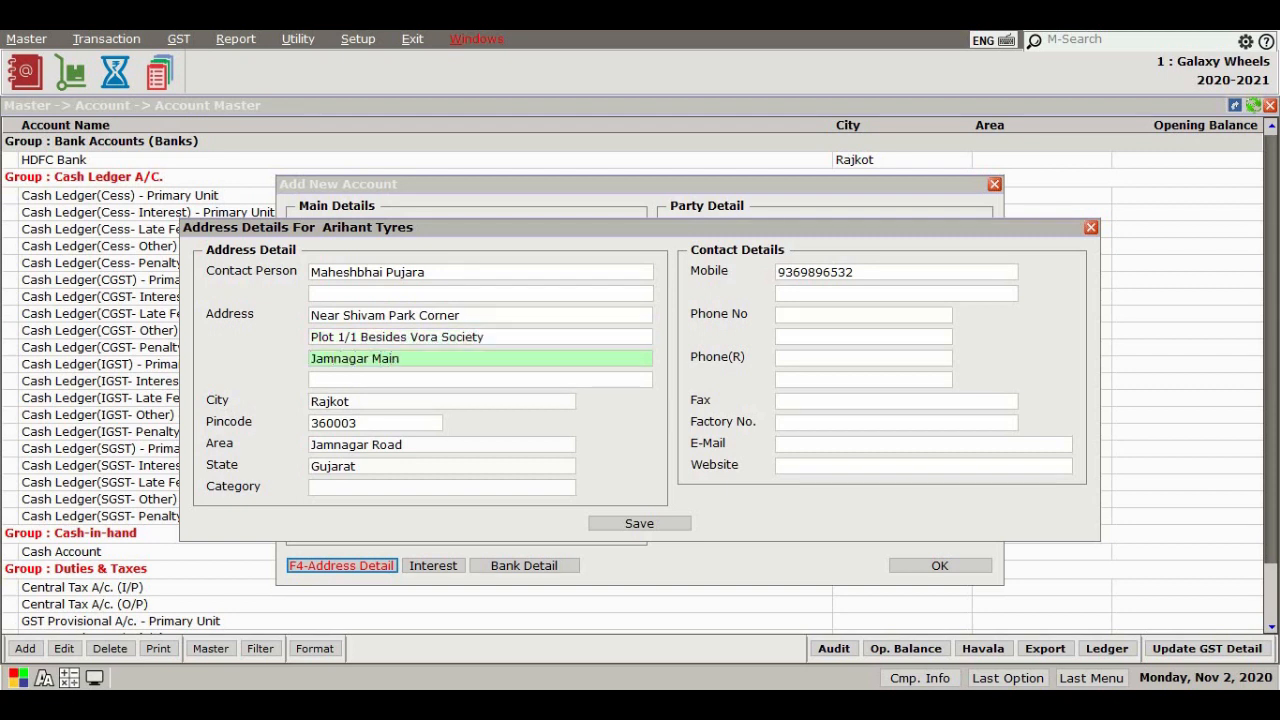
Fill in the party's e-mail address in the contact details
left_click(792, 441)
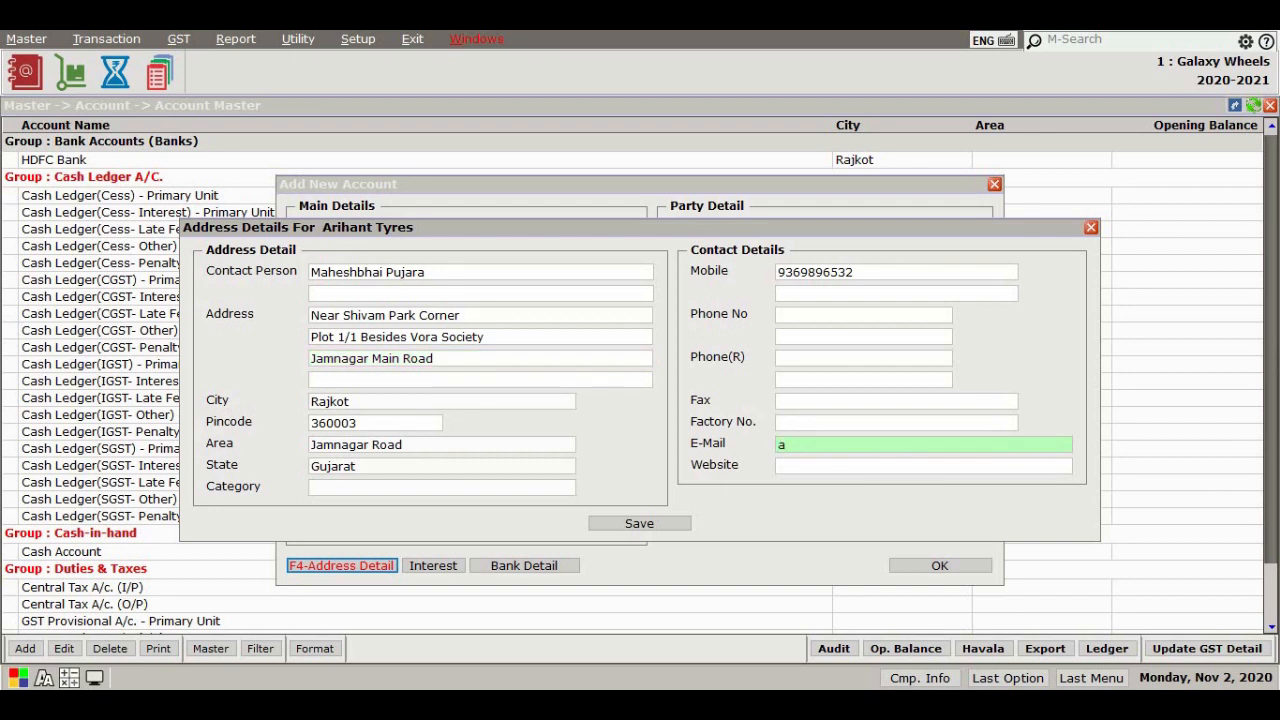
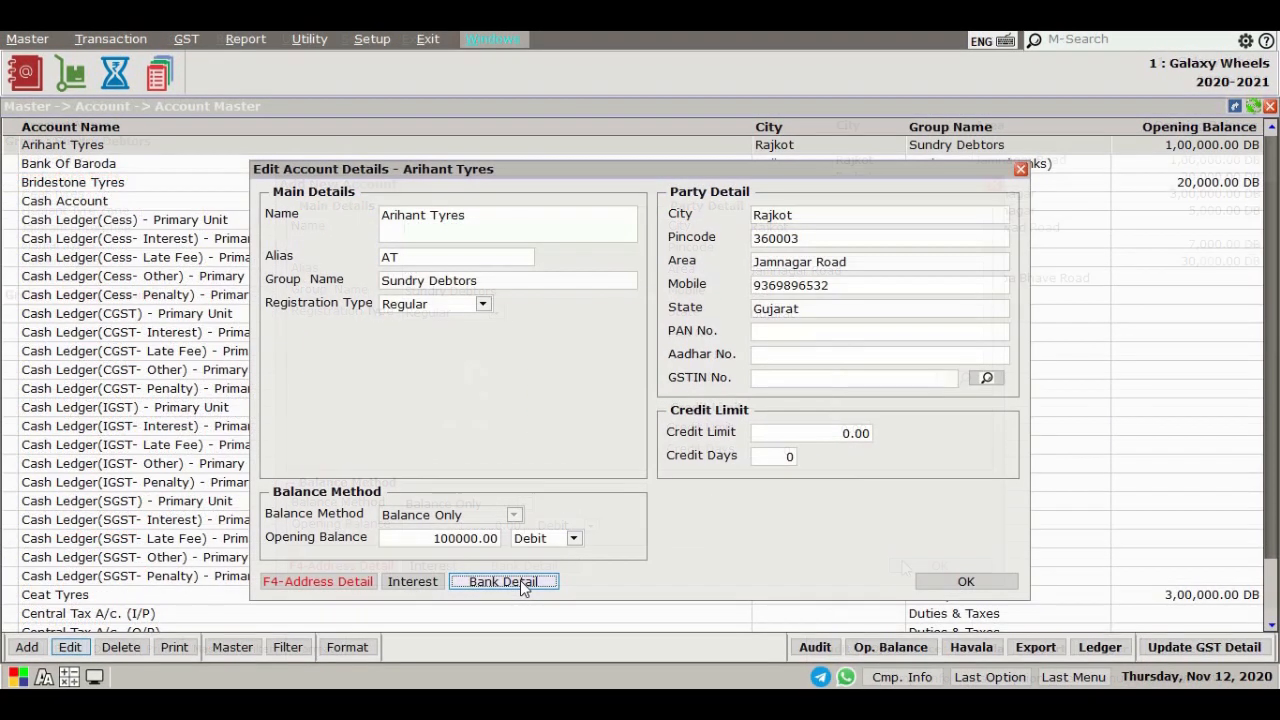
Open the bank details and enter Bank of Baroda, Tagore branch, with address Astron Chowk, Rajkot
left_click(520, 581)
type("Bank of Baroda")
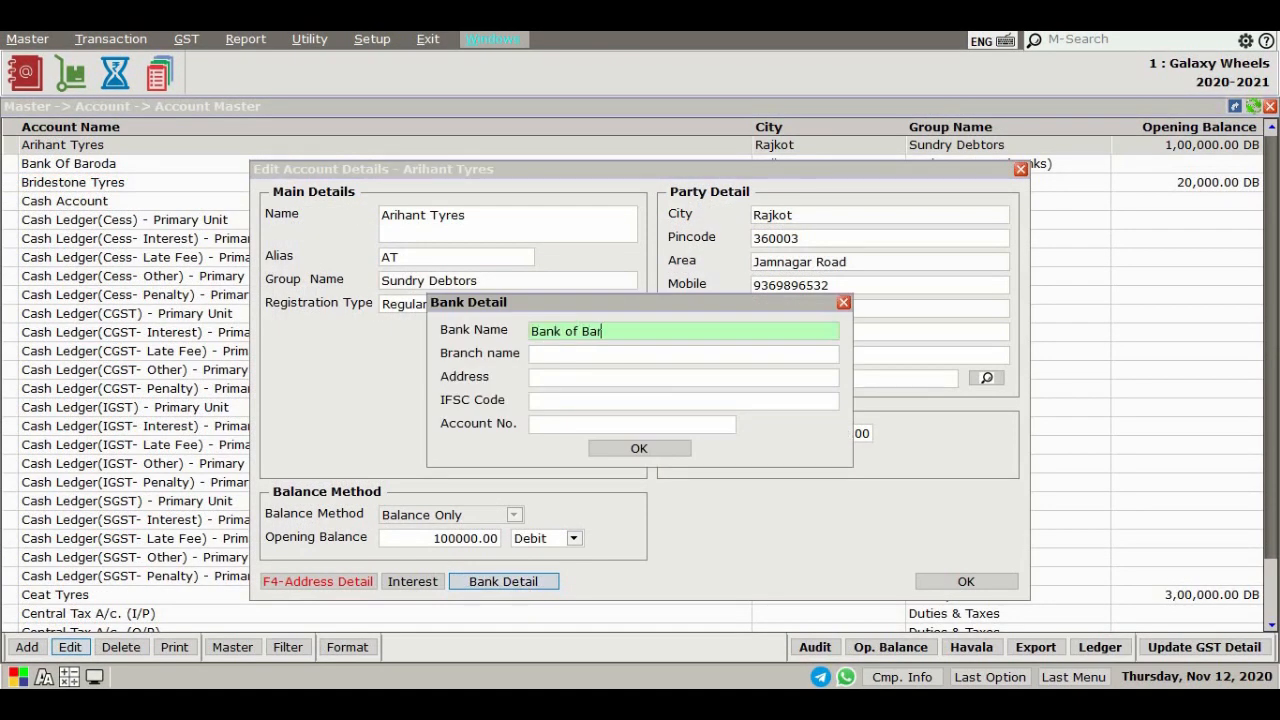
key("Return")
type("Tagore branch")
key("Return")
type("Astron Chowk, Rajkot")
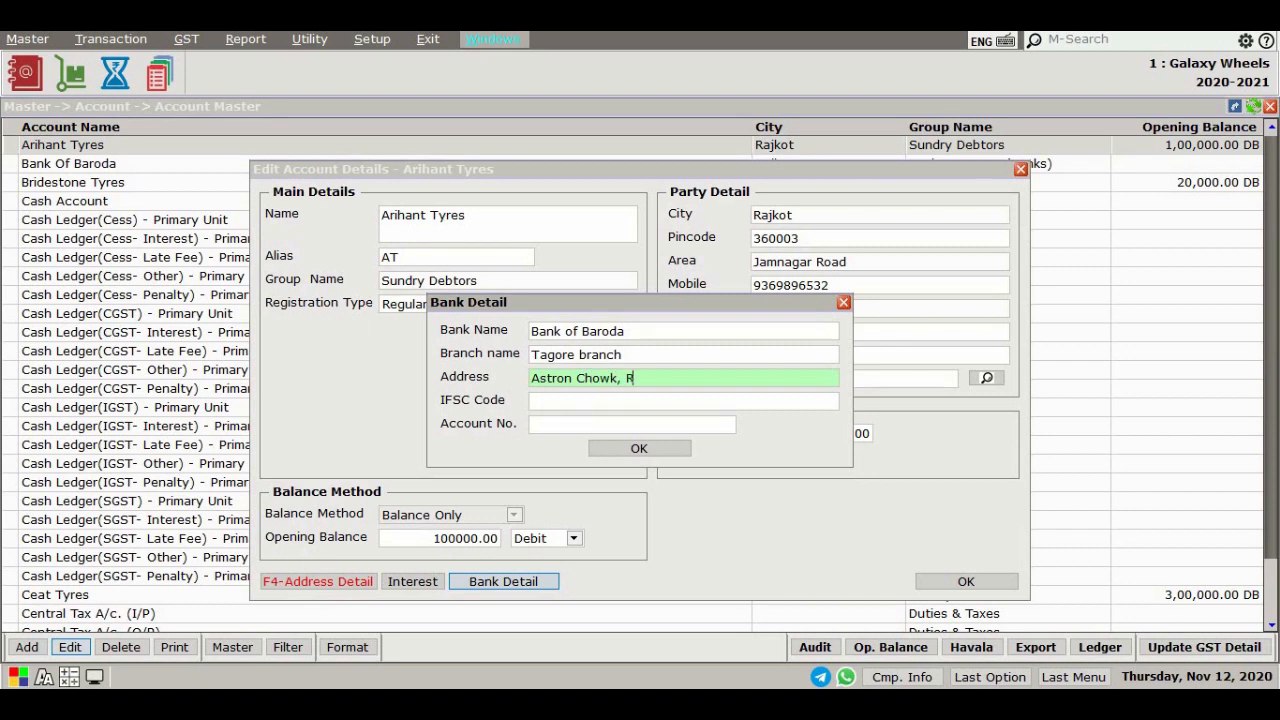
Enter IFSC code BOB012345 and the bank account number, then confirm the bank details
key("Return")
type("BOB012345")
key("Return")
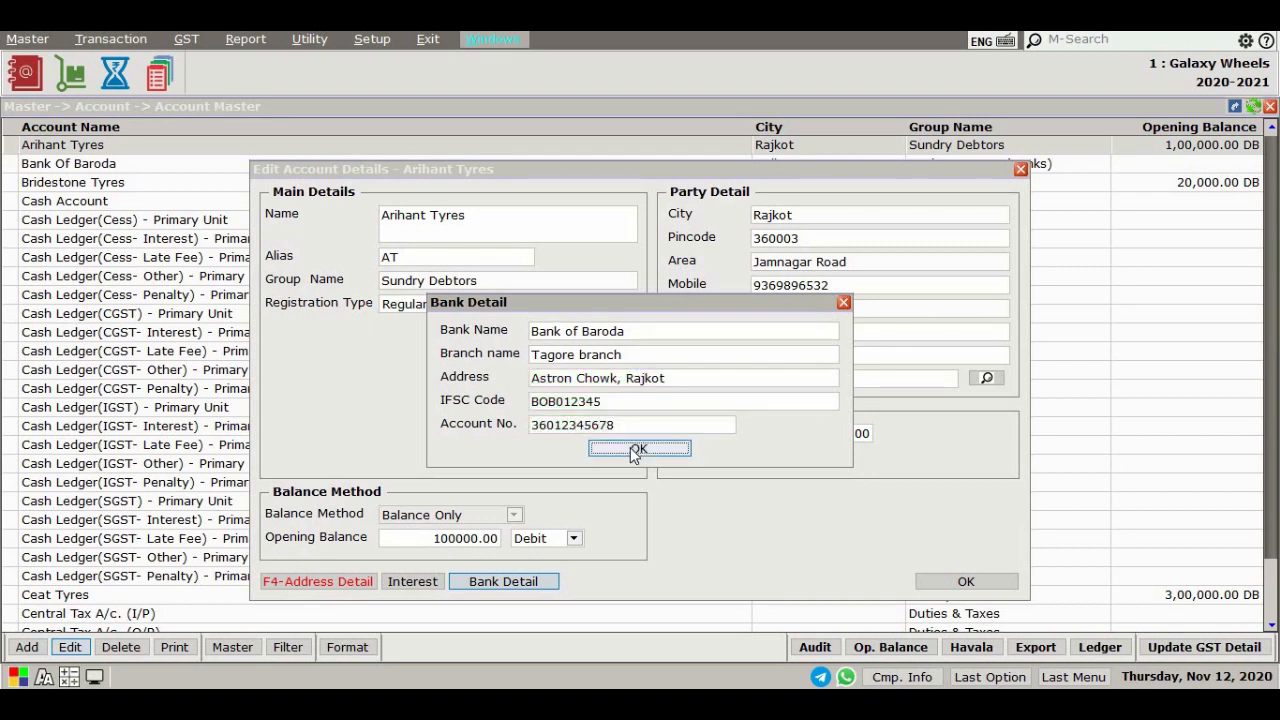
left_click(630, 447)
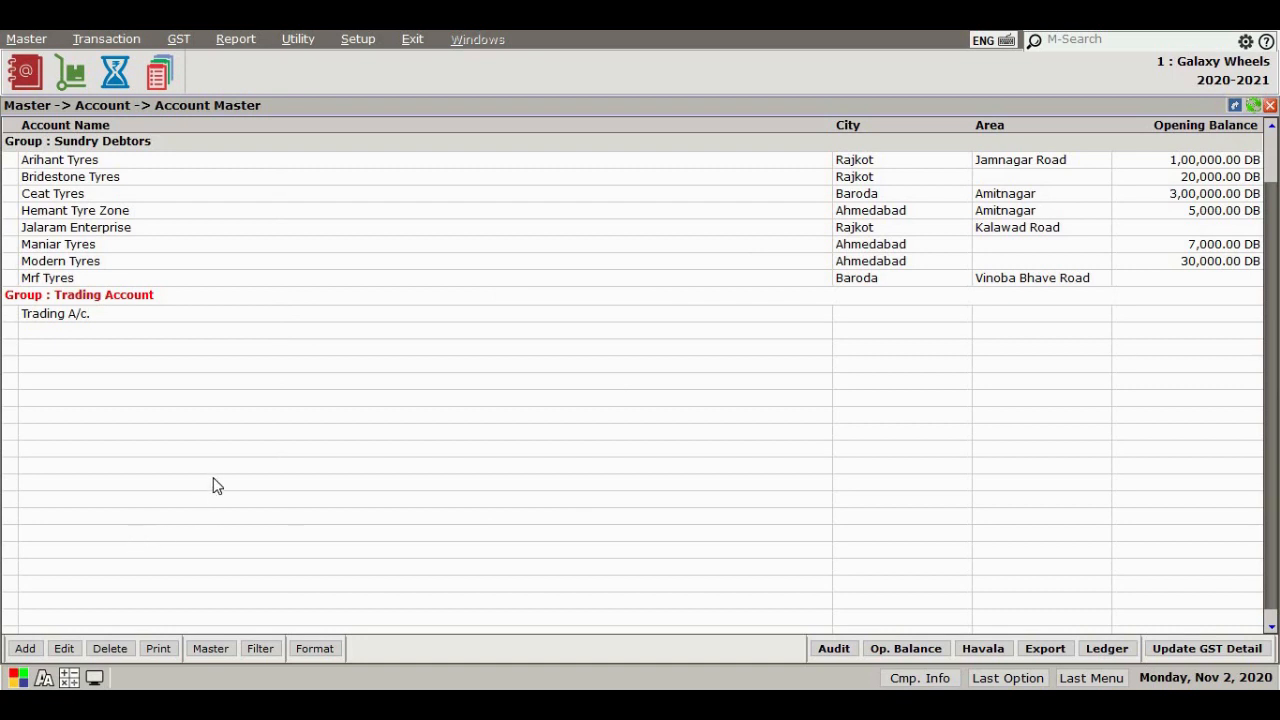
Print the groupwise account list to the screen and close the preview
left_click(162, 649)
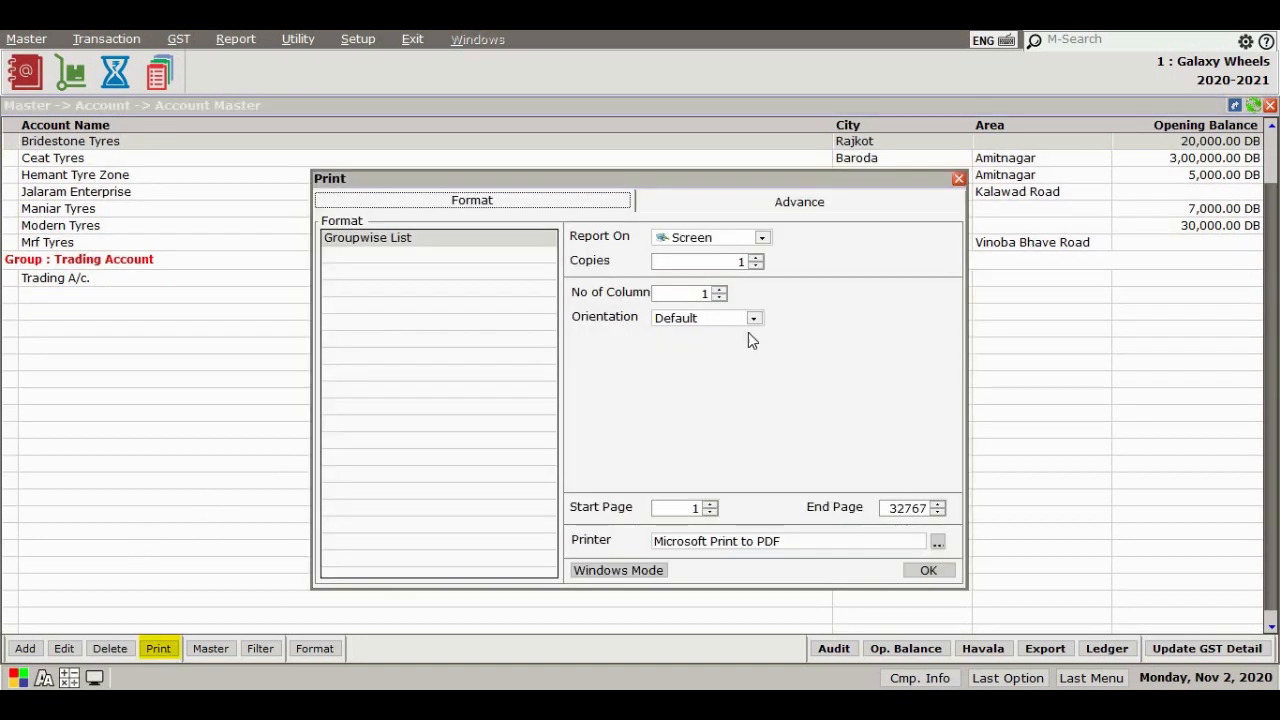
left_click(734, 240)
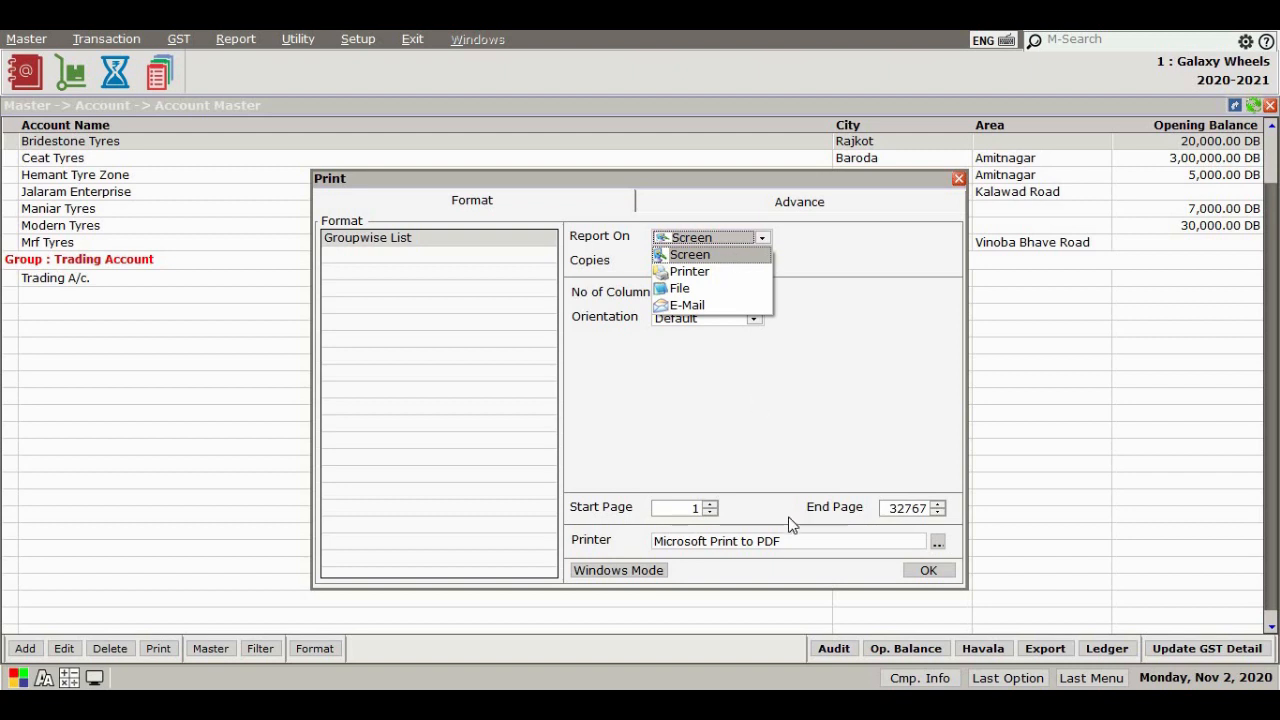
left_click(875, 565)
left_click(936, 571)
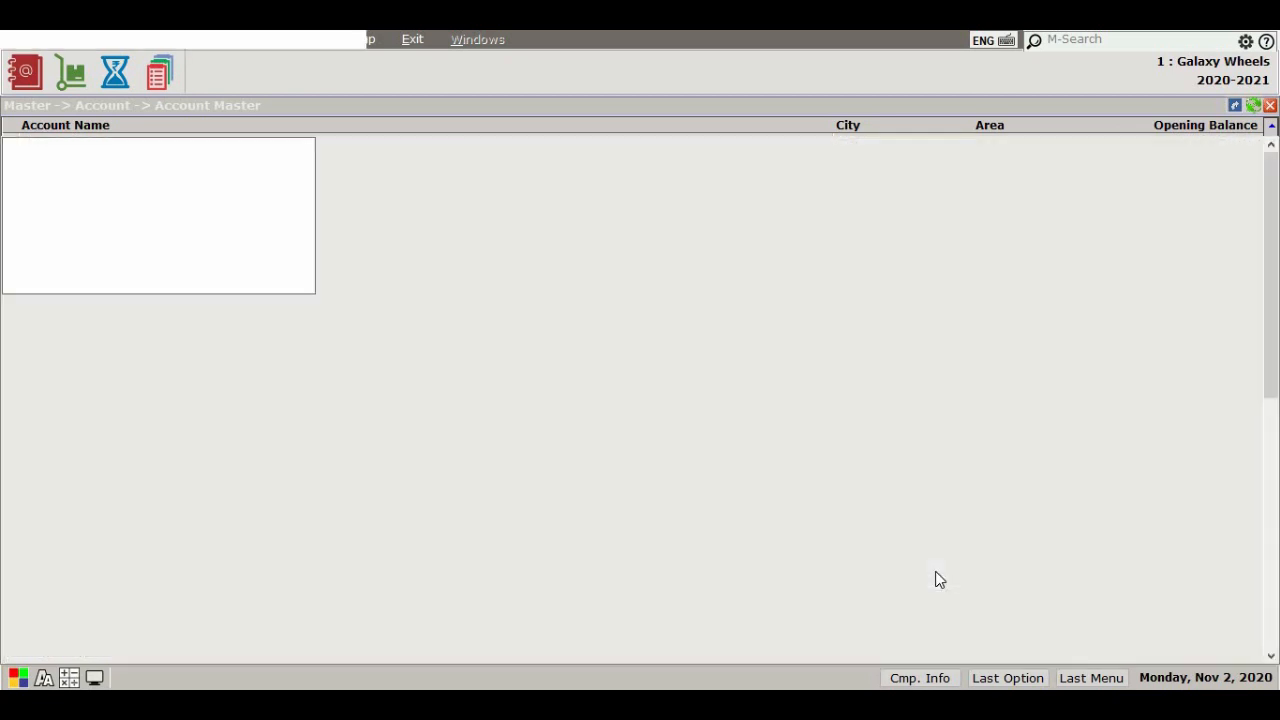
key("Escape")
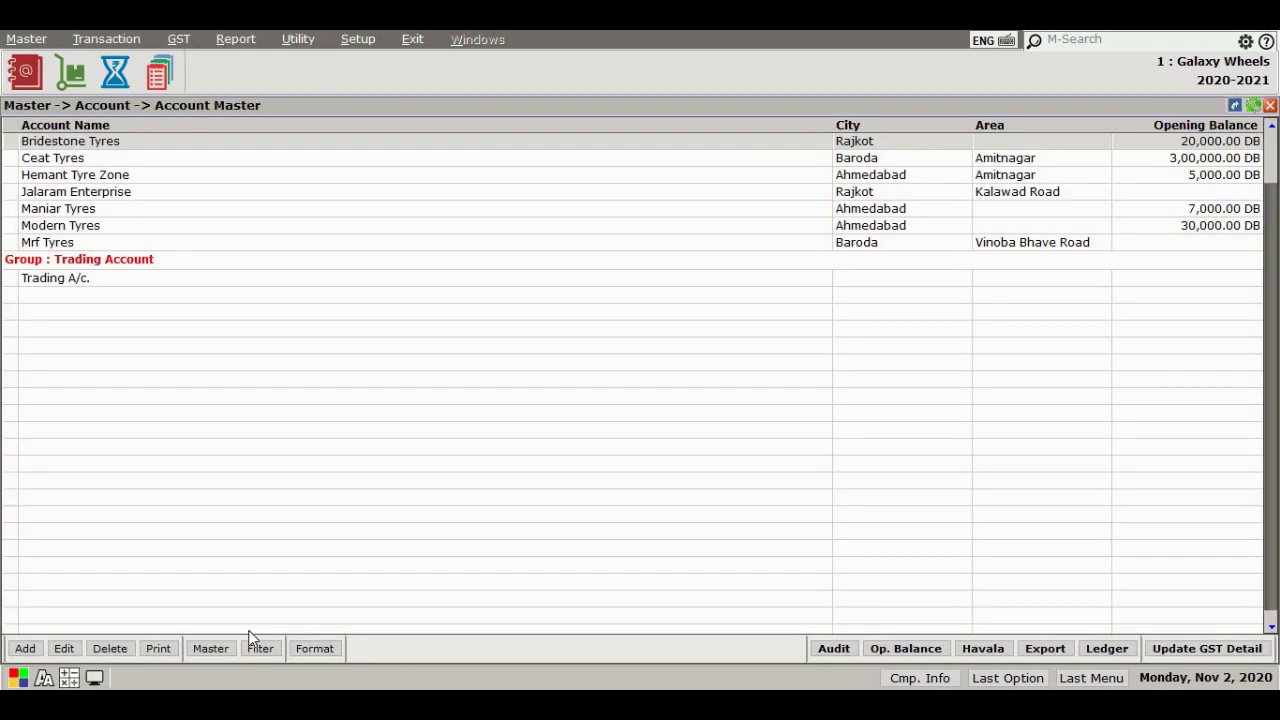
Restrict the master selection to the Sundry Debtors group
left_click(210, 648)
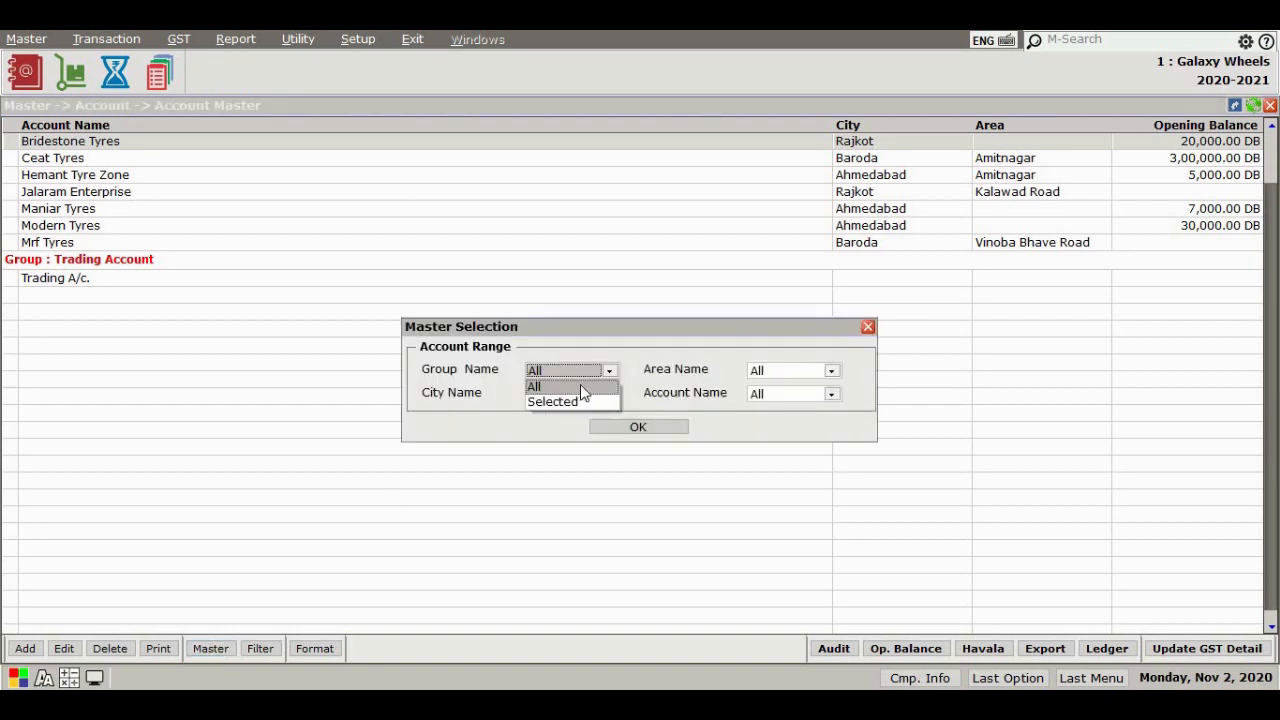
key("Down")
key("Return")
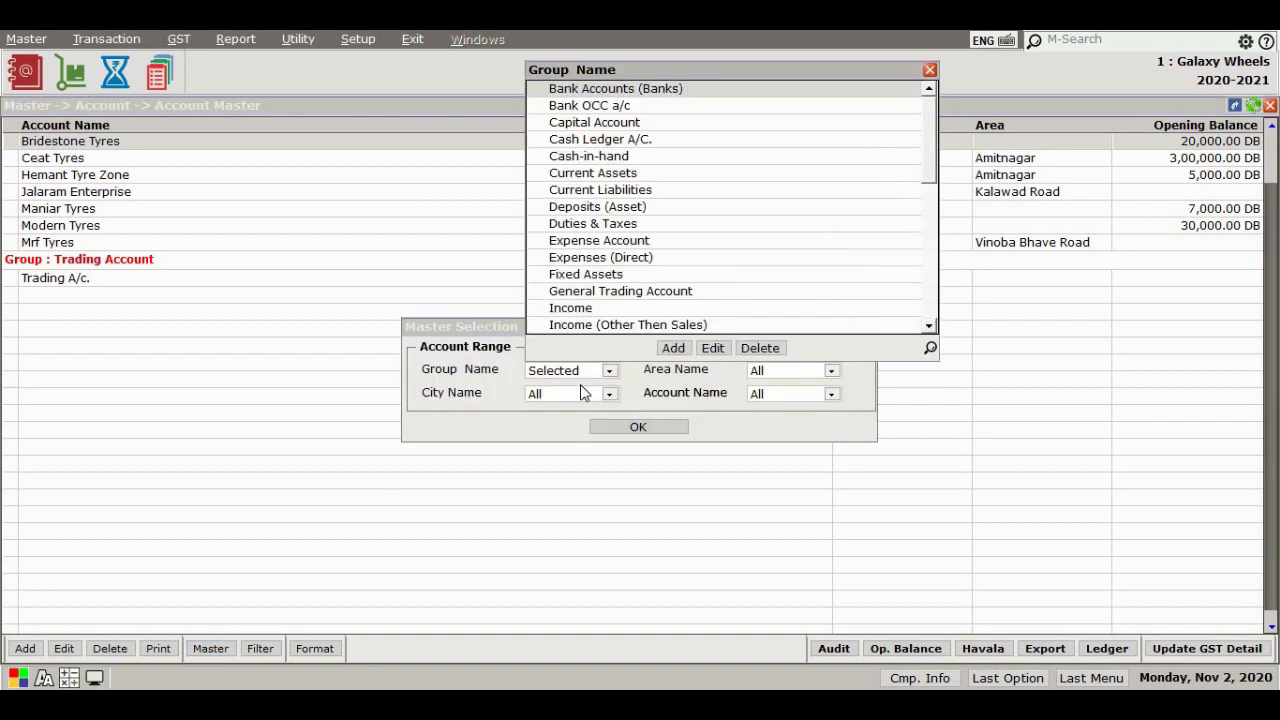
type("su")
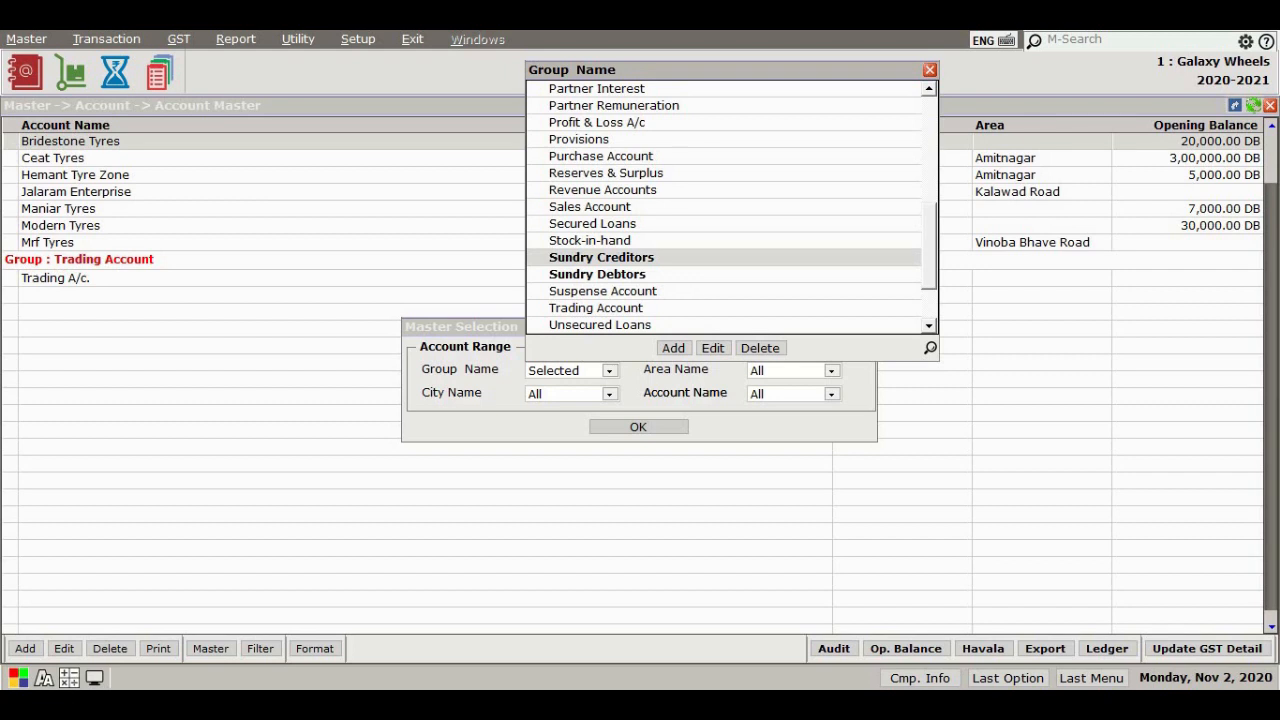
key("Down")
key("Return")
Restrict the master selection's area to Jamnagar Road
key("Down")
key("Return")
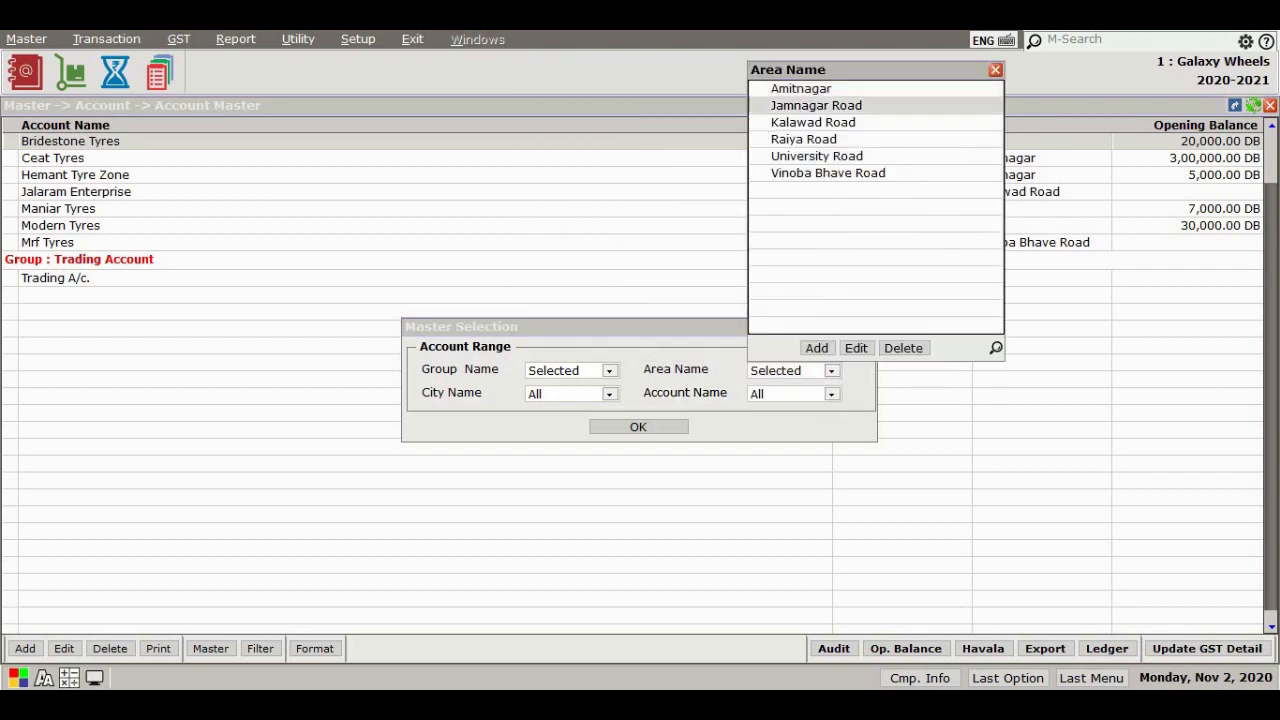
key("Down")
key("Down")
key("Up")
key("Up")
key("space")
key("Return")
Select the city and the Arihant Tyres account, then apply the master selection
key("Down")
key("Return")
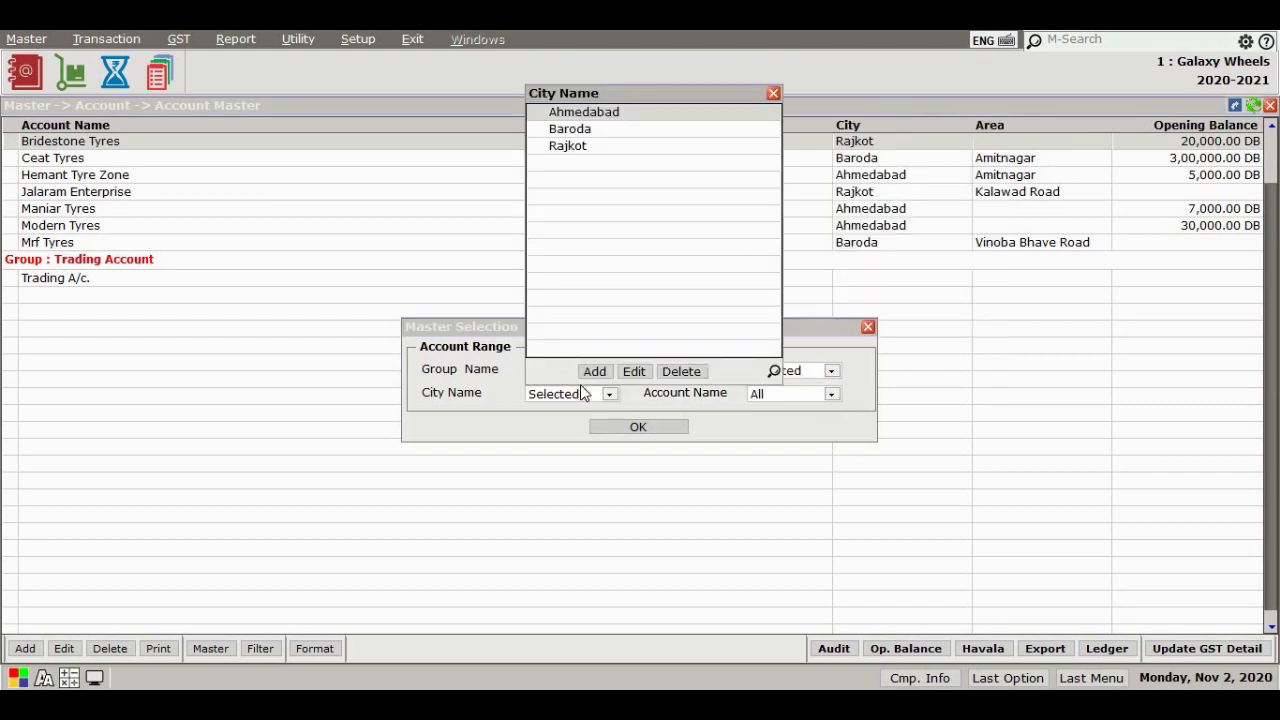
key("Return")
key("Down")
key("Return")
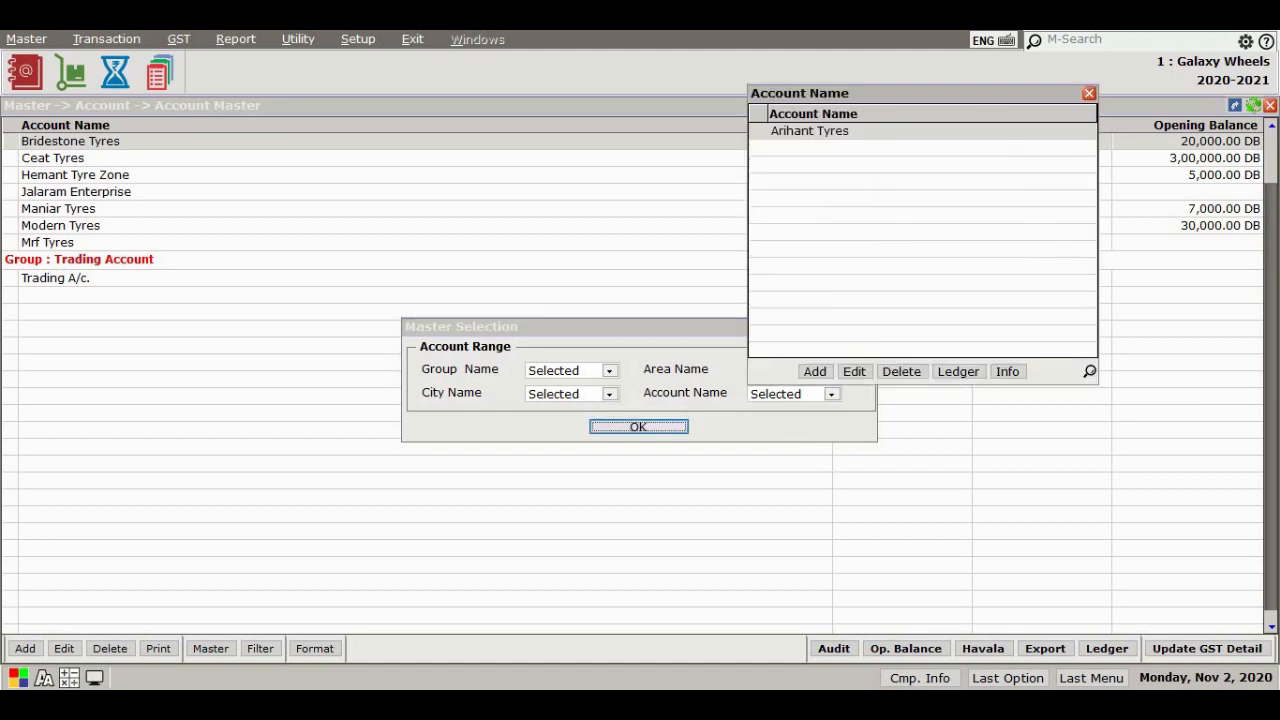
key("Return")
key("Return")
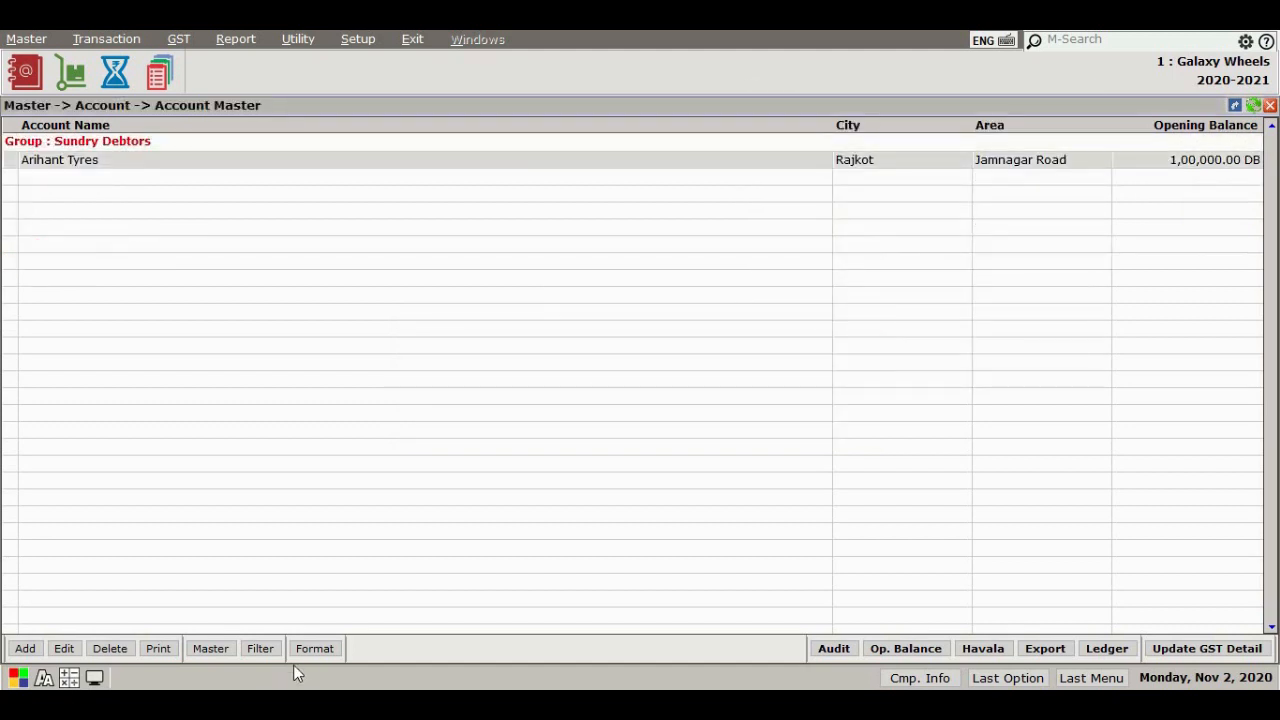
Cycle through the account list's display formats
left_click(314, 649)
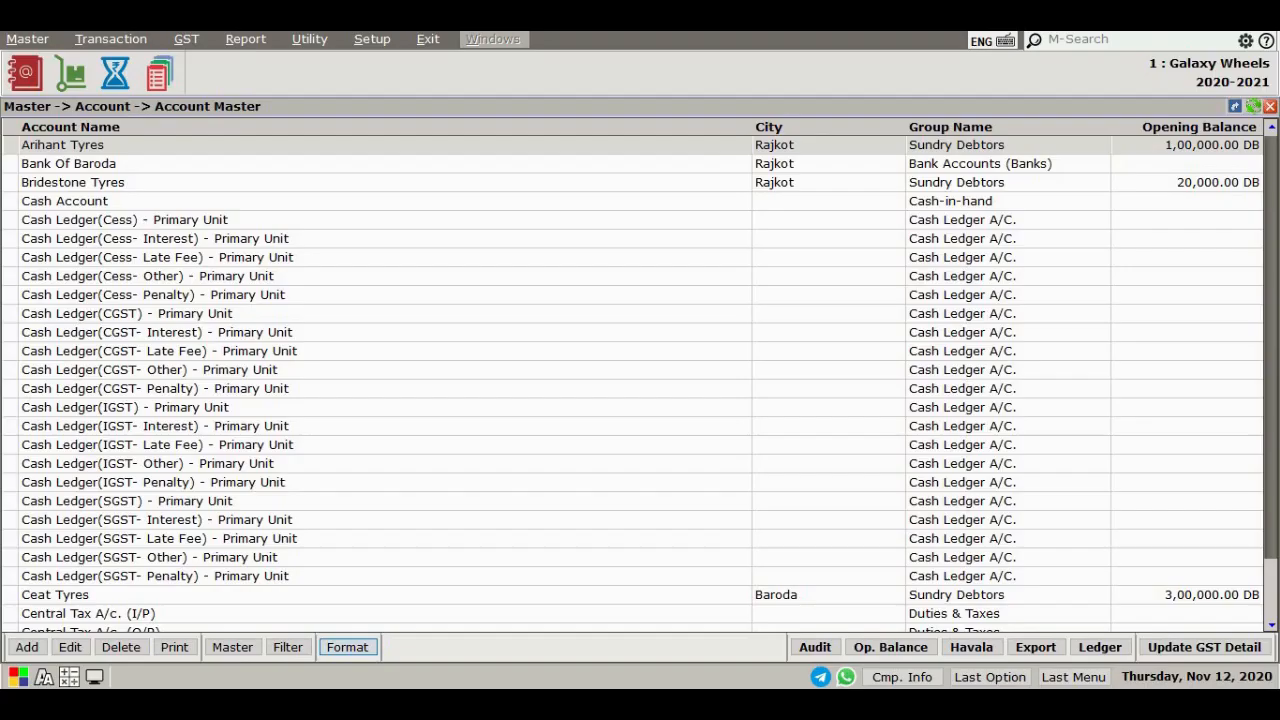
left_click(348, 648)
left_click(348, 648)
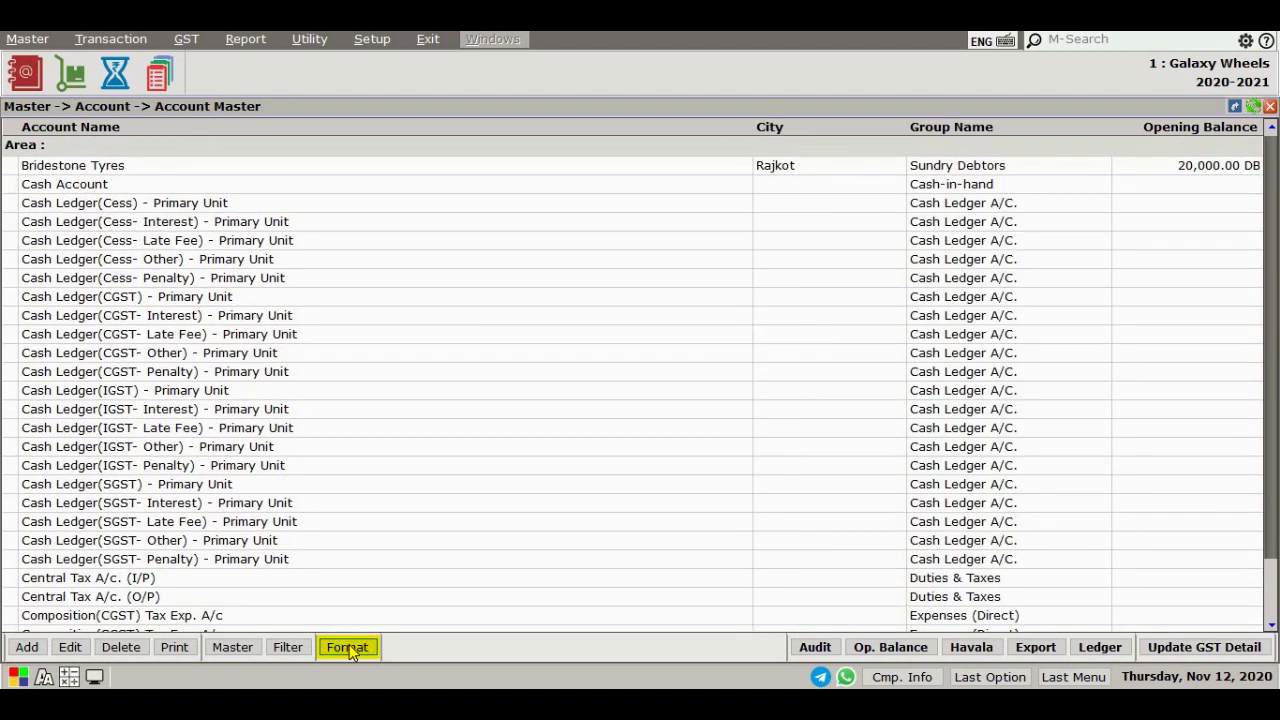
left_click(348, 648)
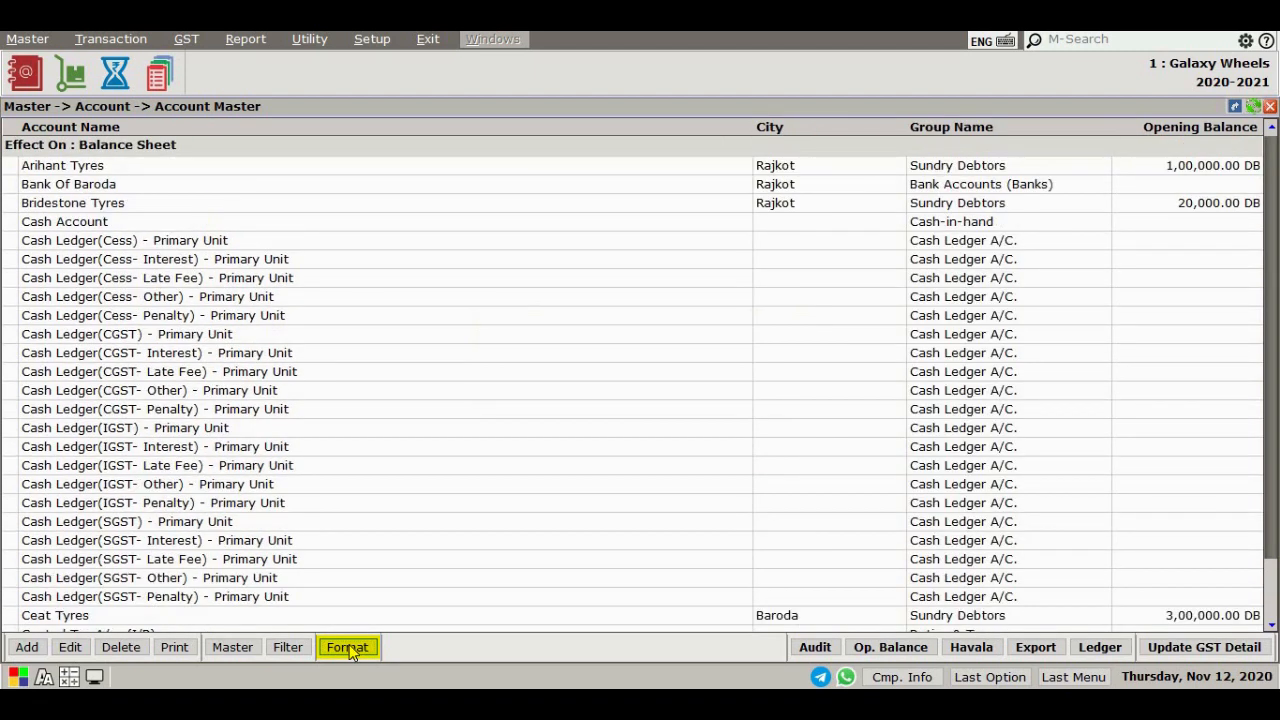
left_click(348, 648)
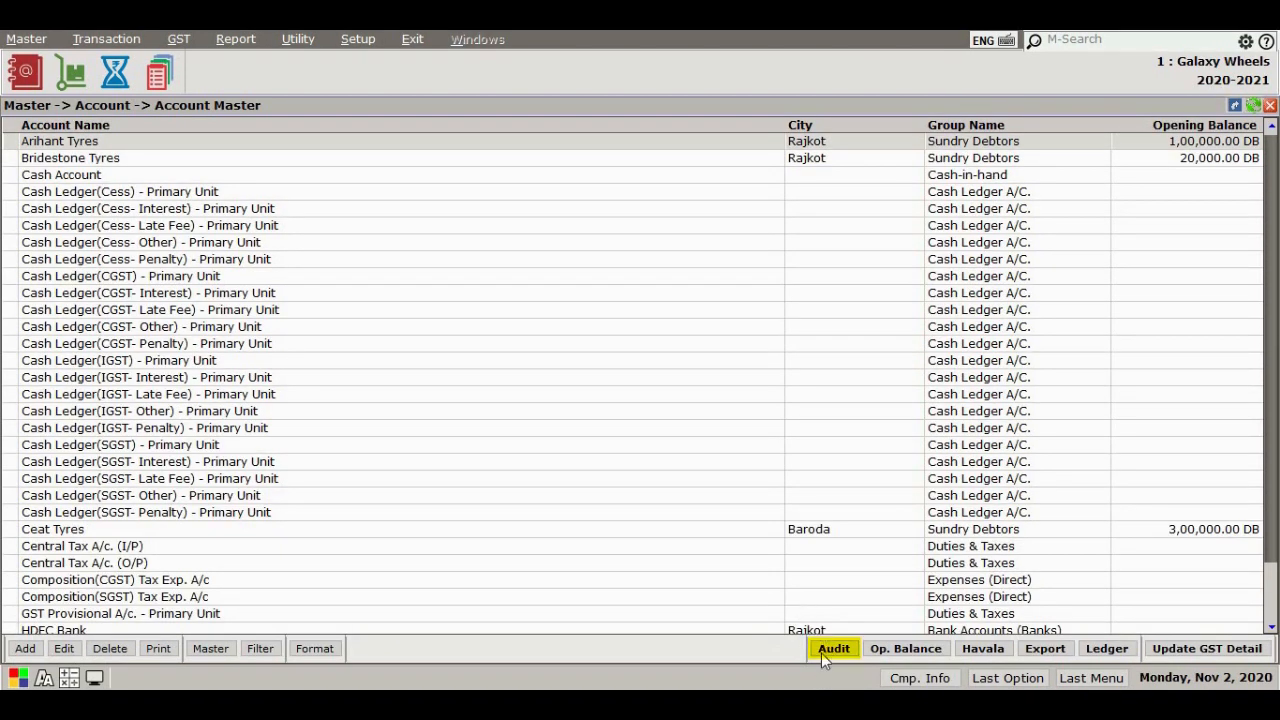
Toggle the audit lock on the Arihant Tyres and Bridestone Tyres accounts
left_click(821, 653)
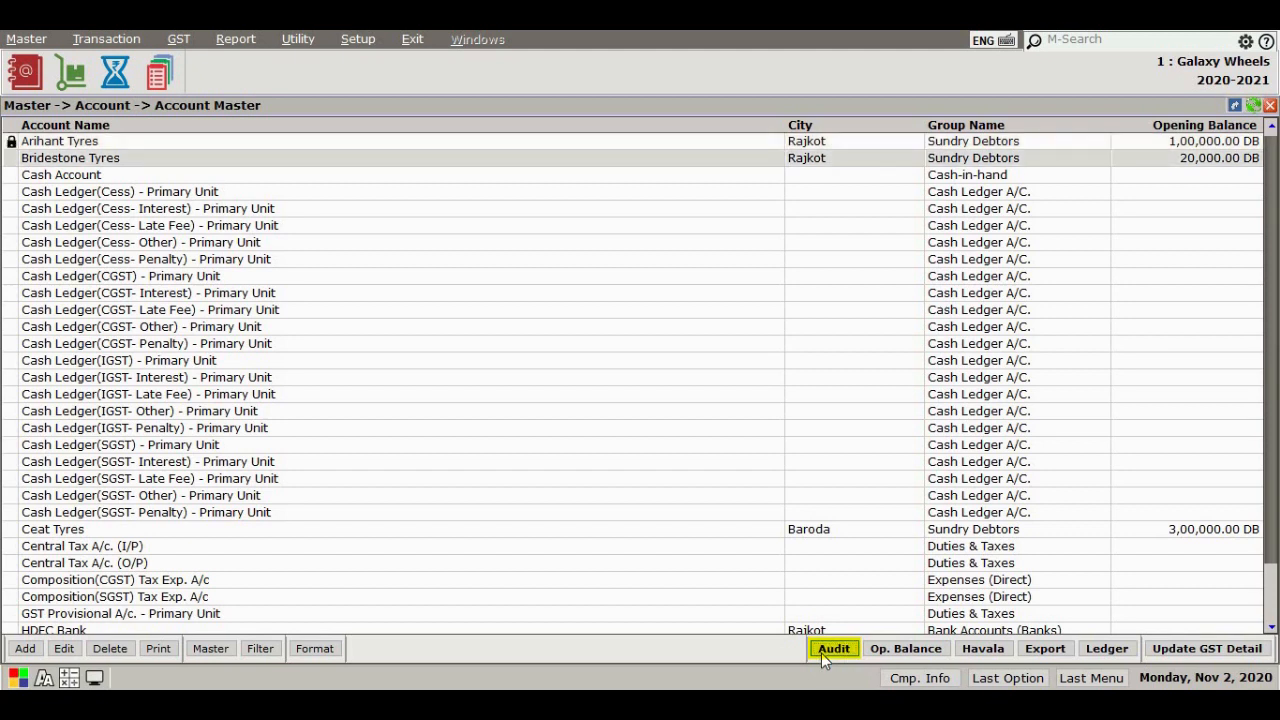
left_click(821, 653)
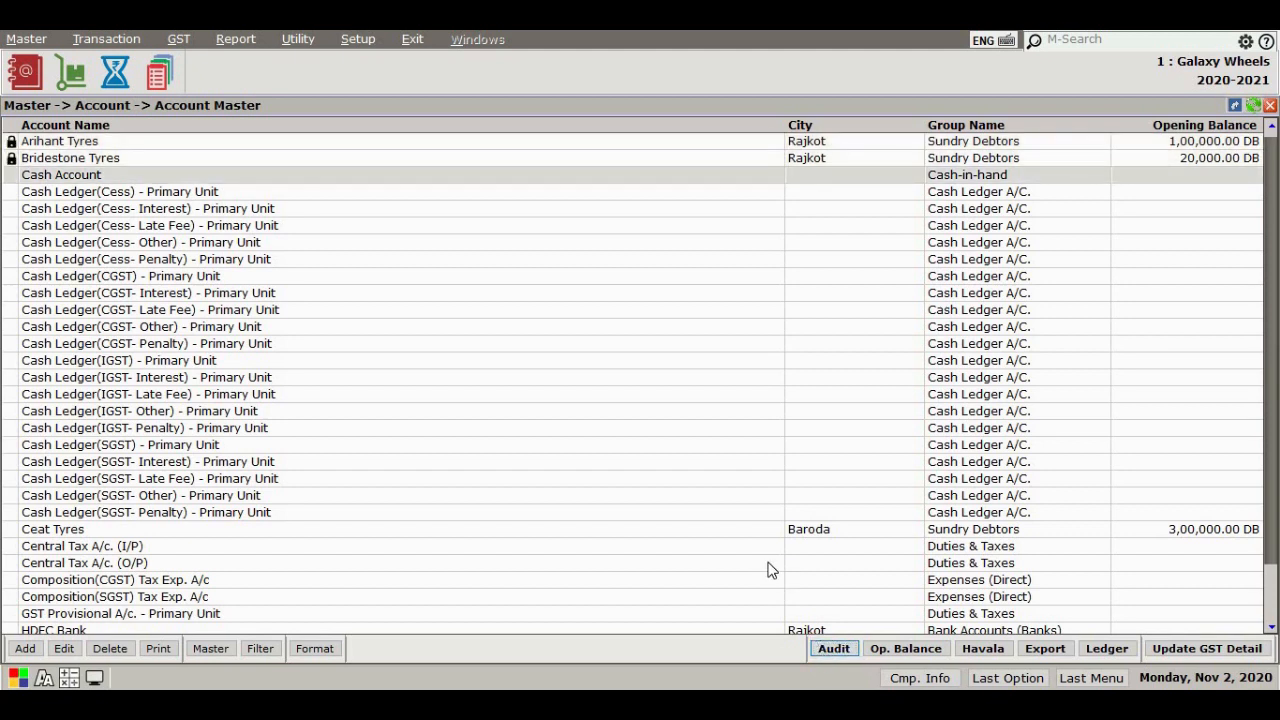
key("Up")
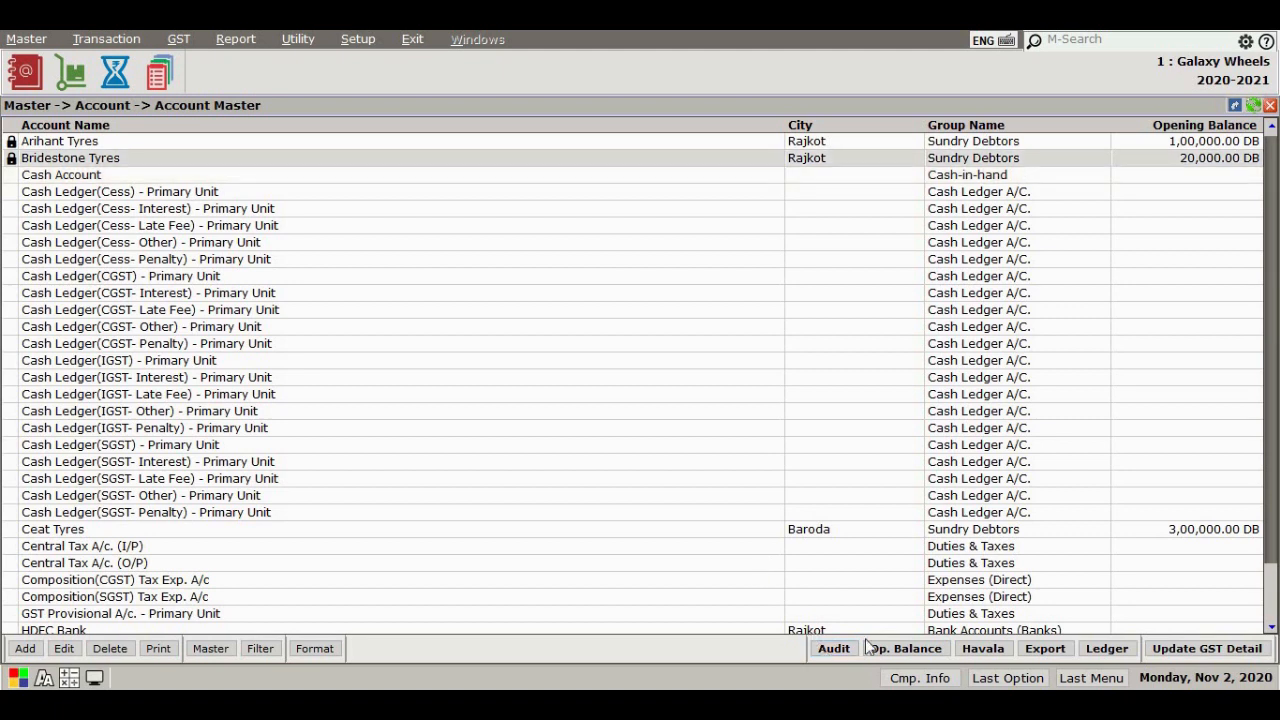
left_click(835, 648)
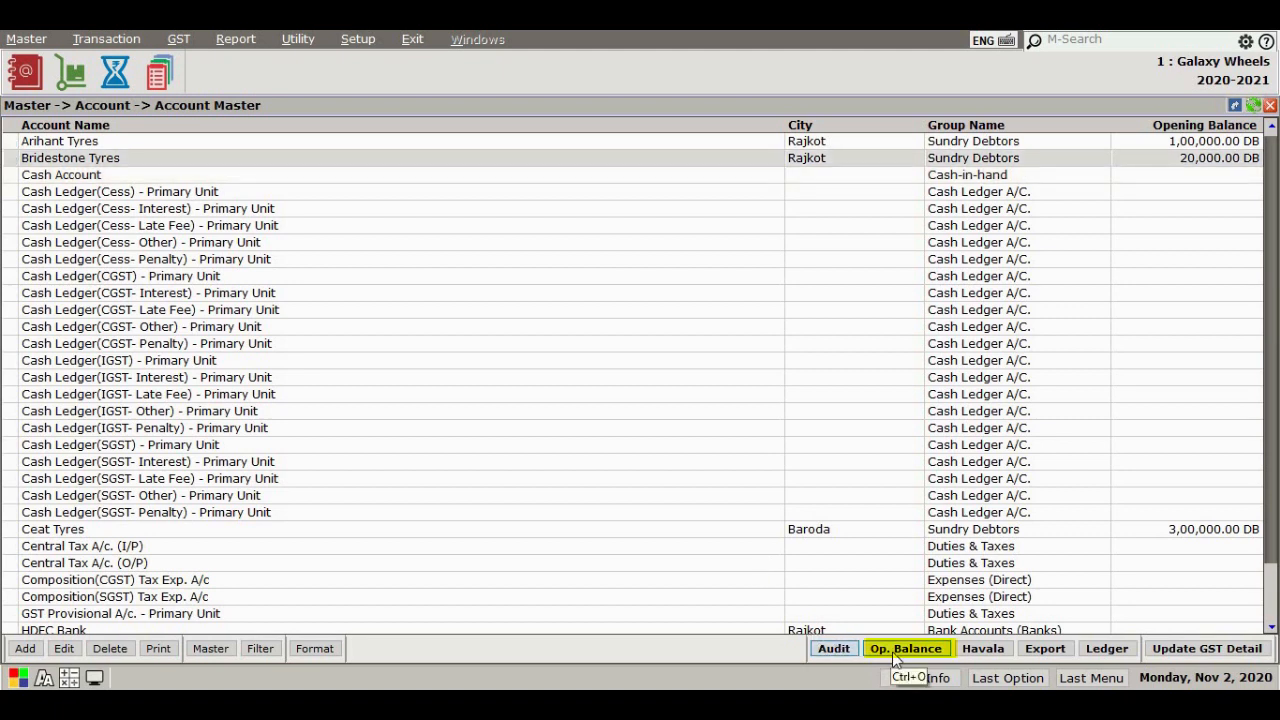
Open the opening trial balance and the Havala screen from the account master, closing each again
left_click(895, 652)
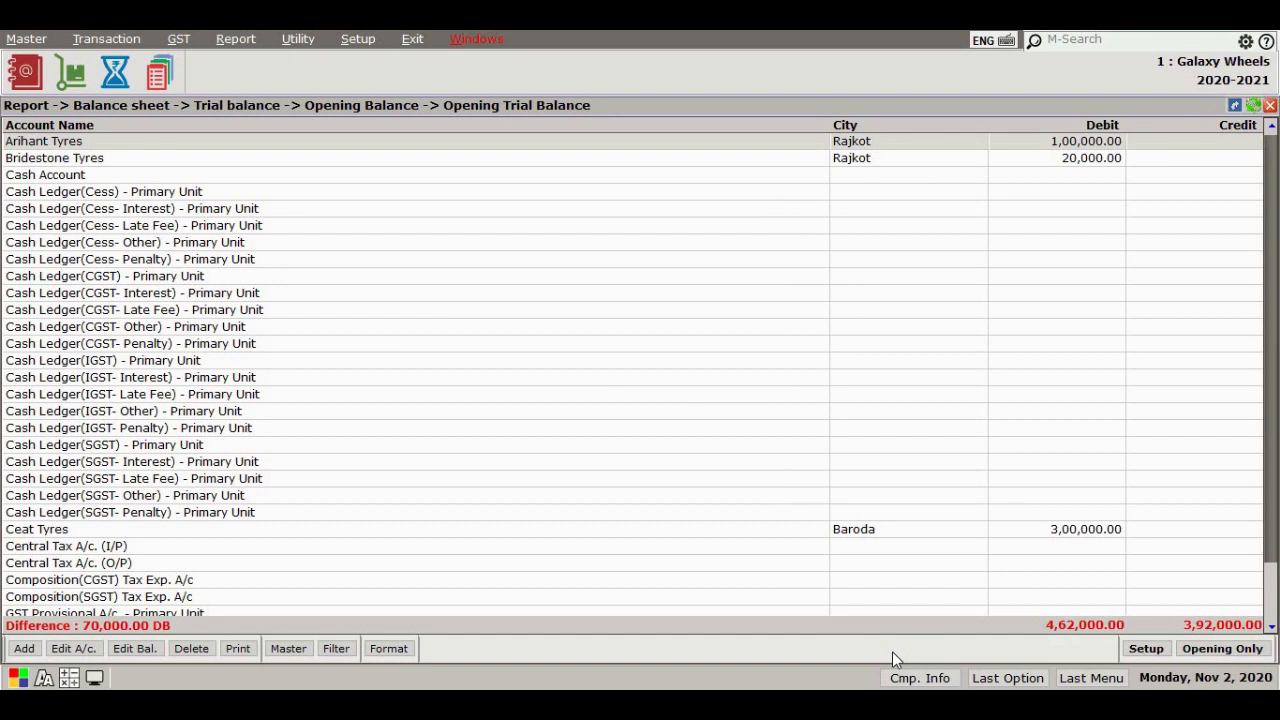
key("Escape")
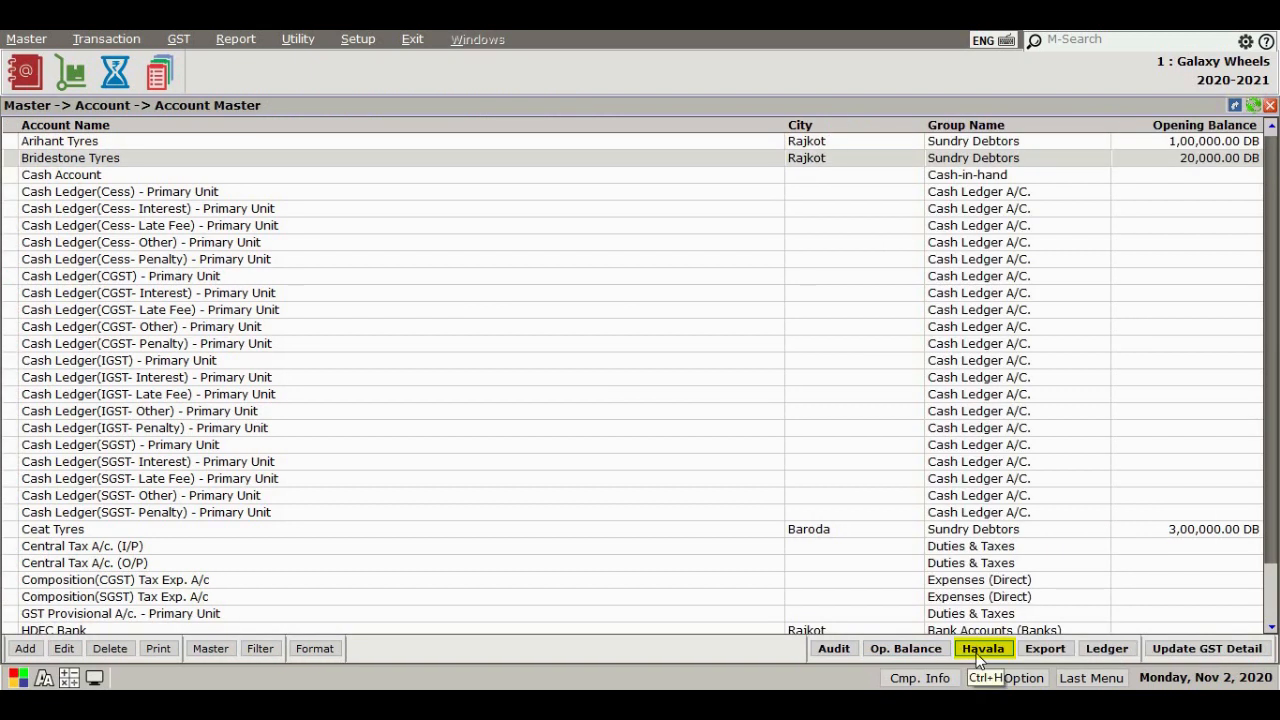
left_click(978, 652)
key("Escape")
Export the account data to the internal export folder as SYNC-CMP0001.ZIP
left_click(1040, 649)
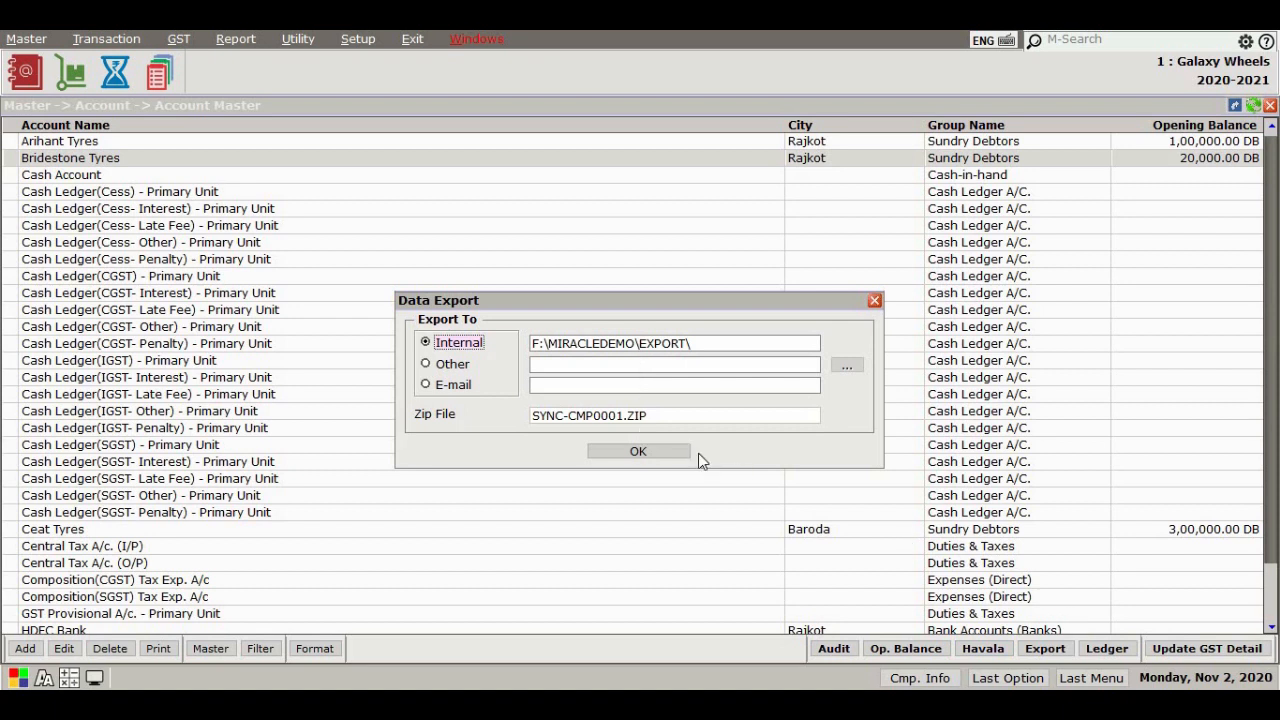
key("Return")
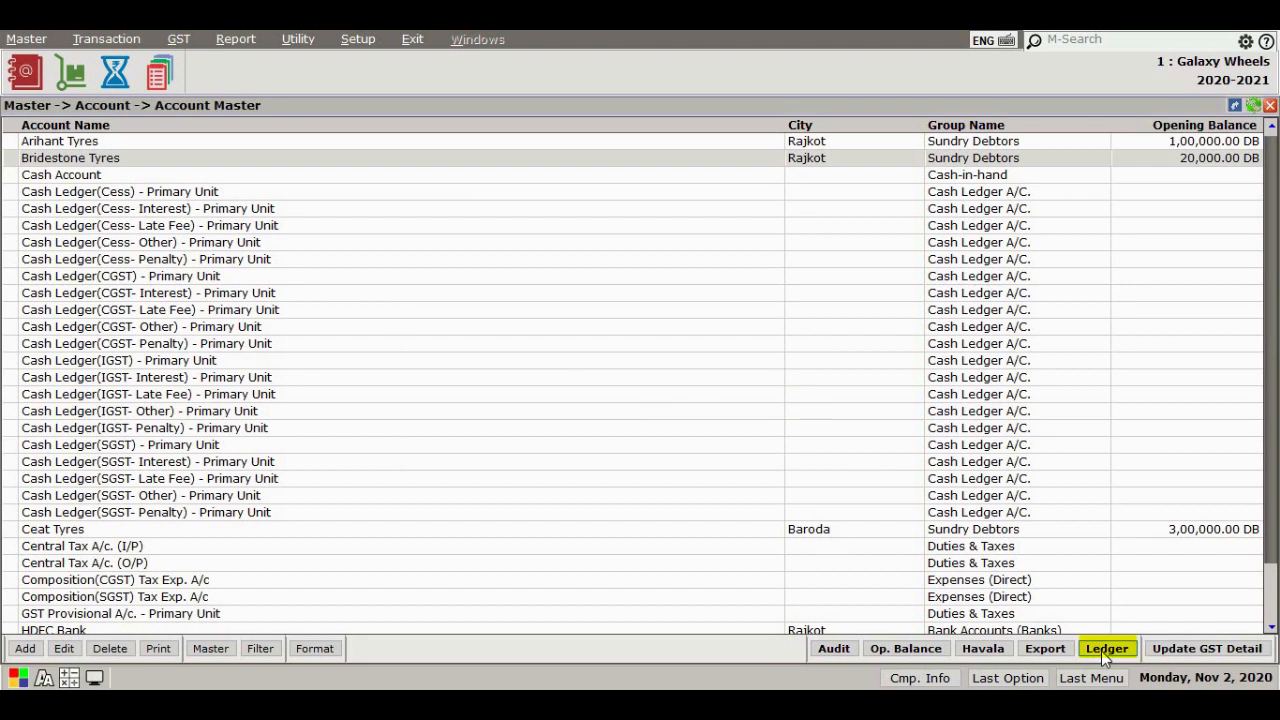
Open the ledger of the Bridestone Tyres account and close it
left_click(1106, 651)
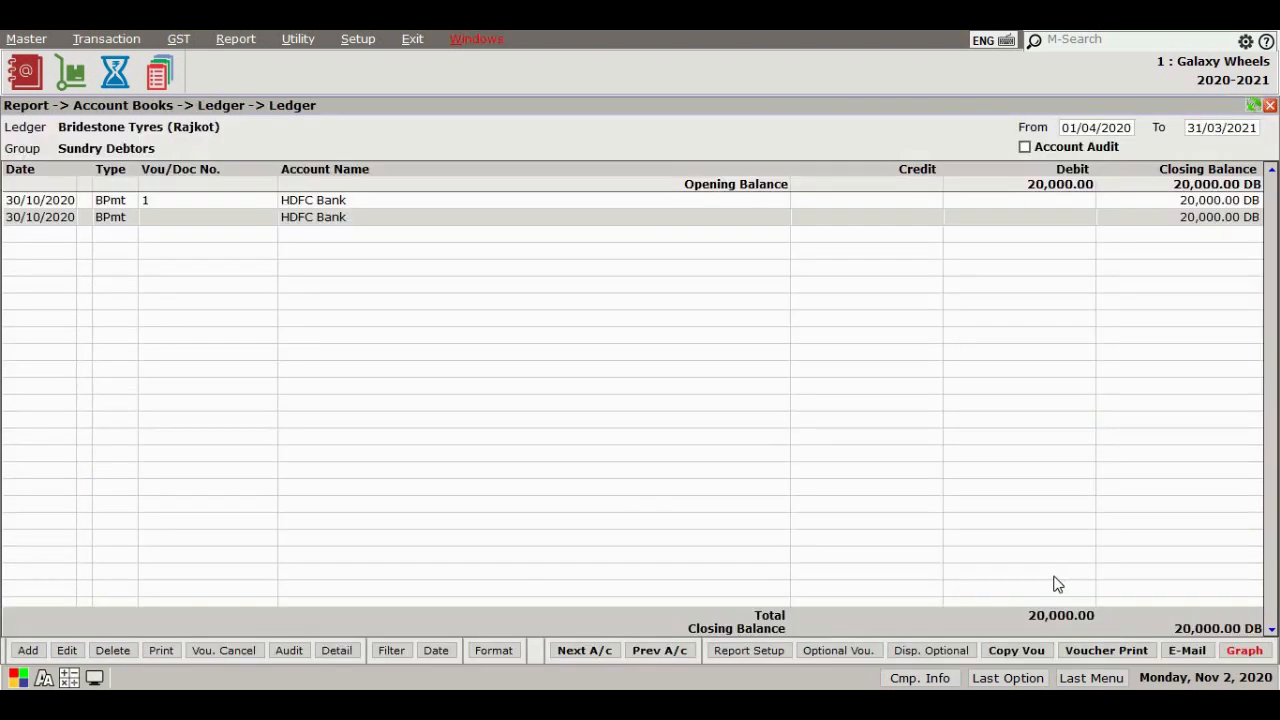
key("Escape")
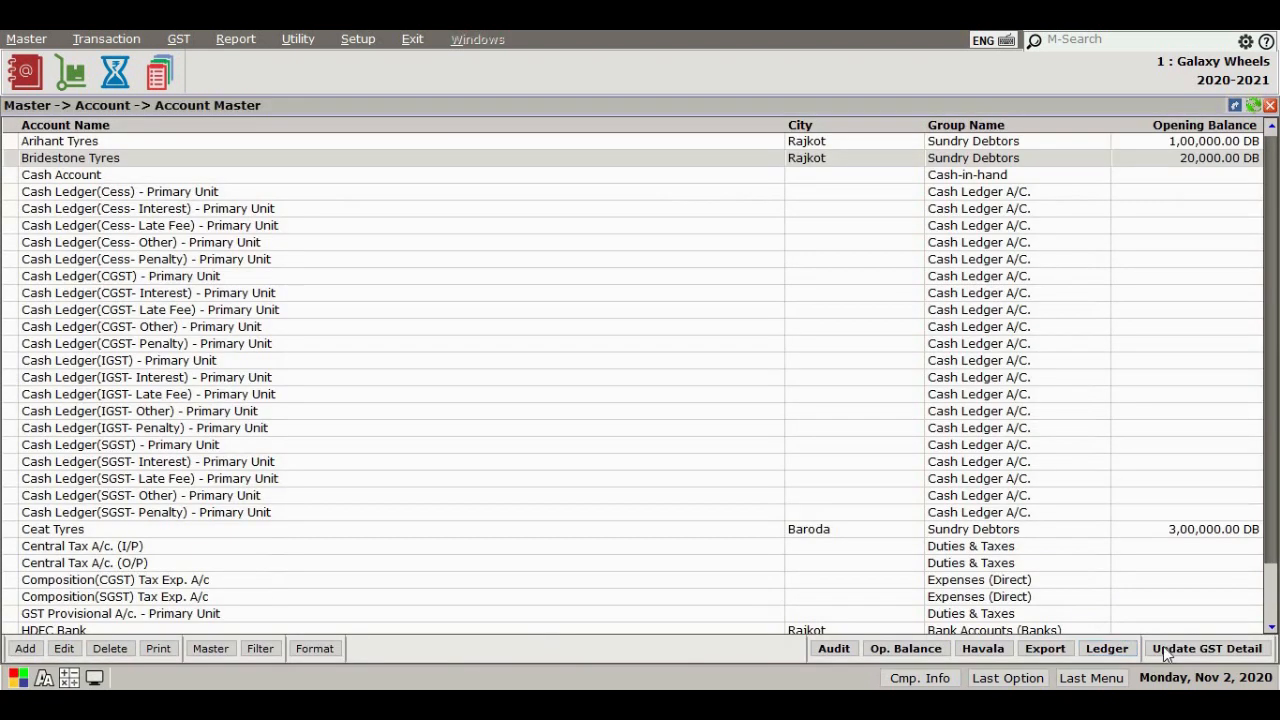
Open the party GST detail list, start editing Arihant Tyres' GST row, then leave without changes
left_click(1168, 648)
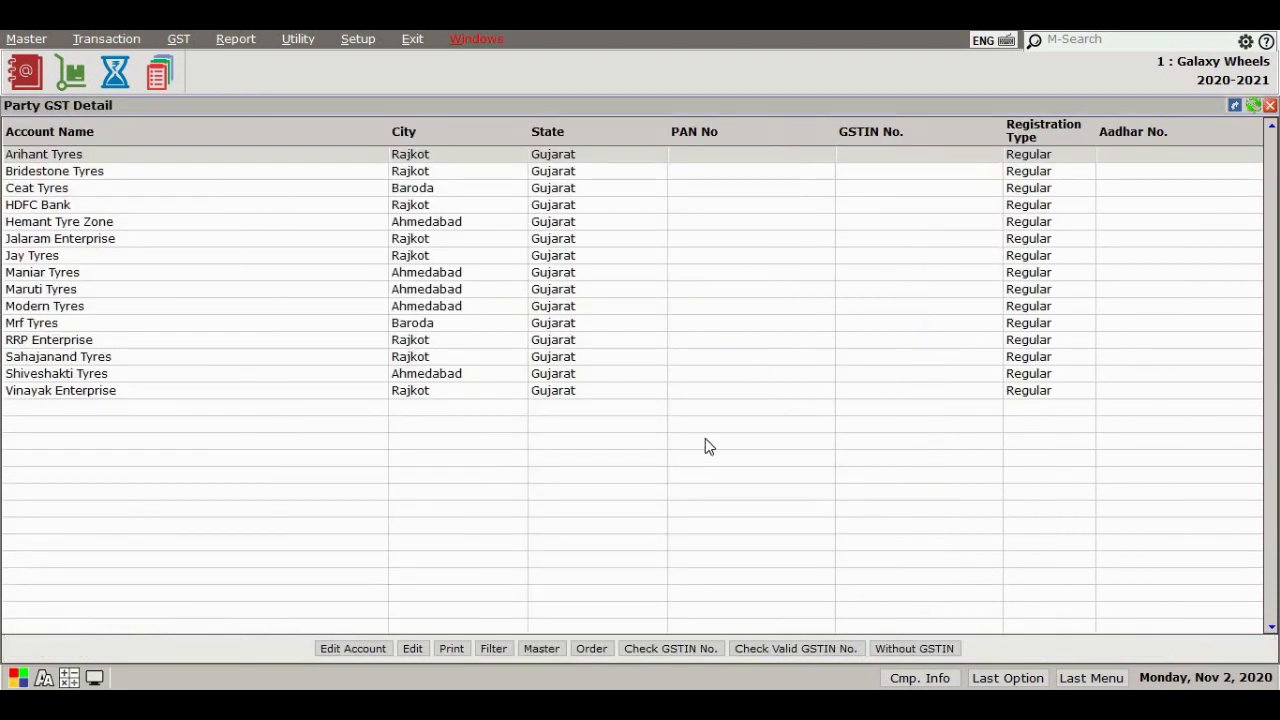
key("Return")
key("Return")
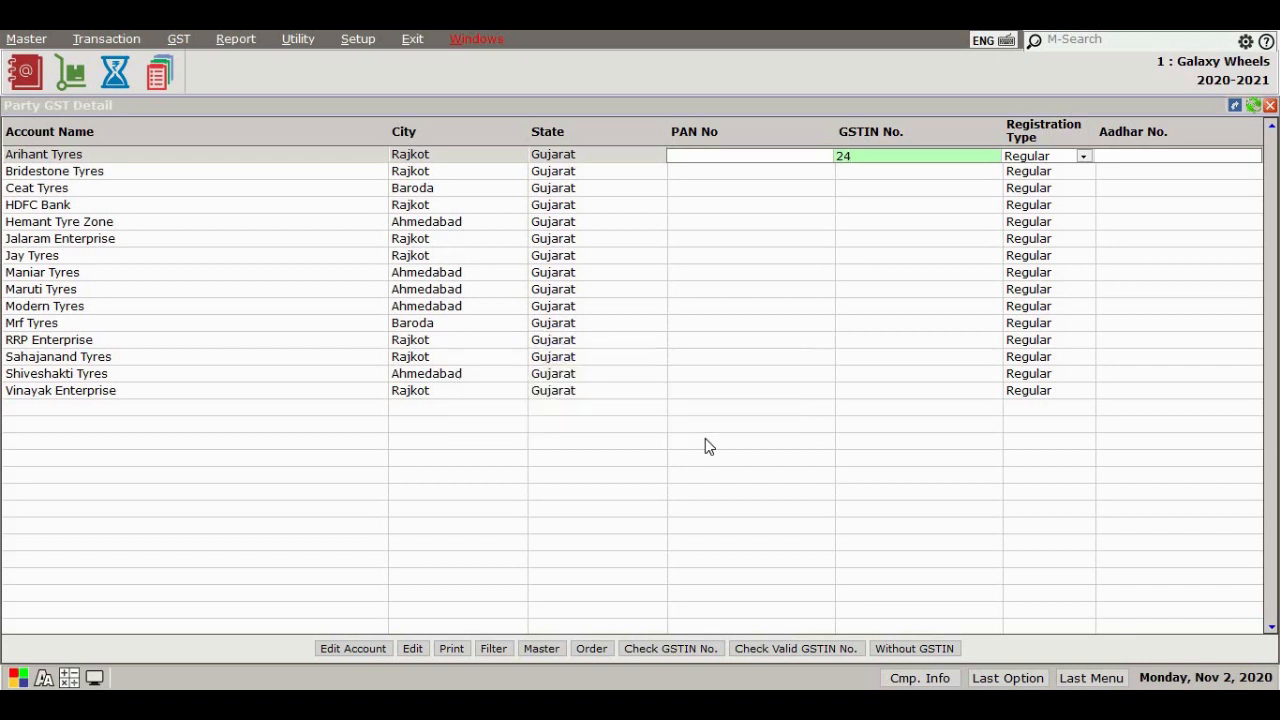
key("Escape")
key("Escape")
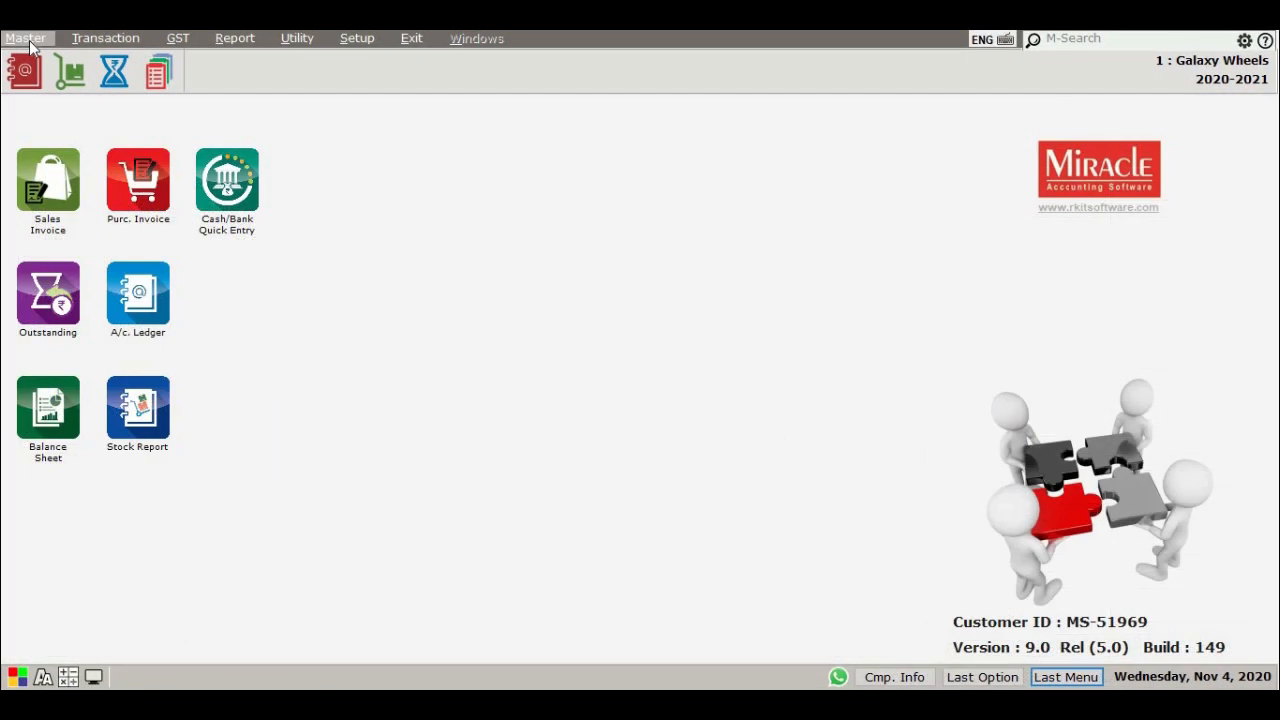
Add a new product named Jetsteel JDC - JK Tyres with alias JDC
left_click(27, 40)
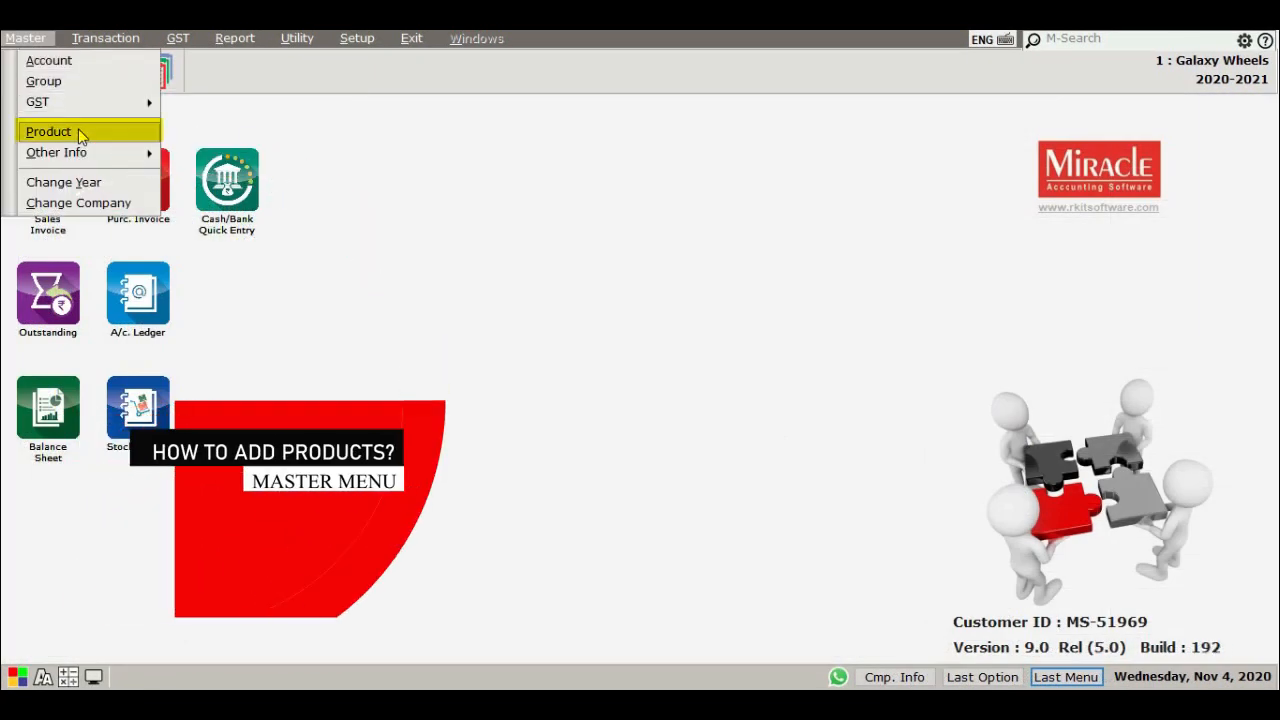
left_click(80, 136)
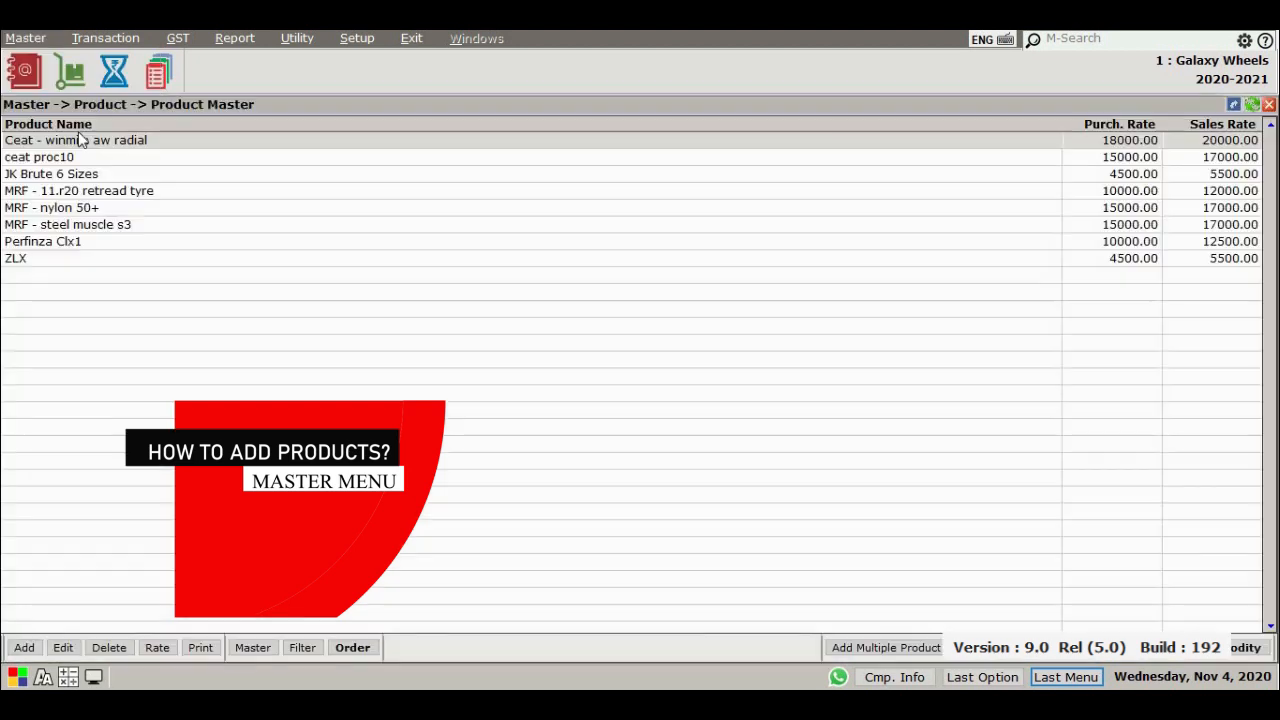
left_click(29, 648)
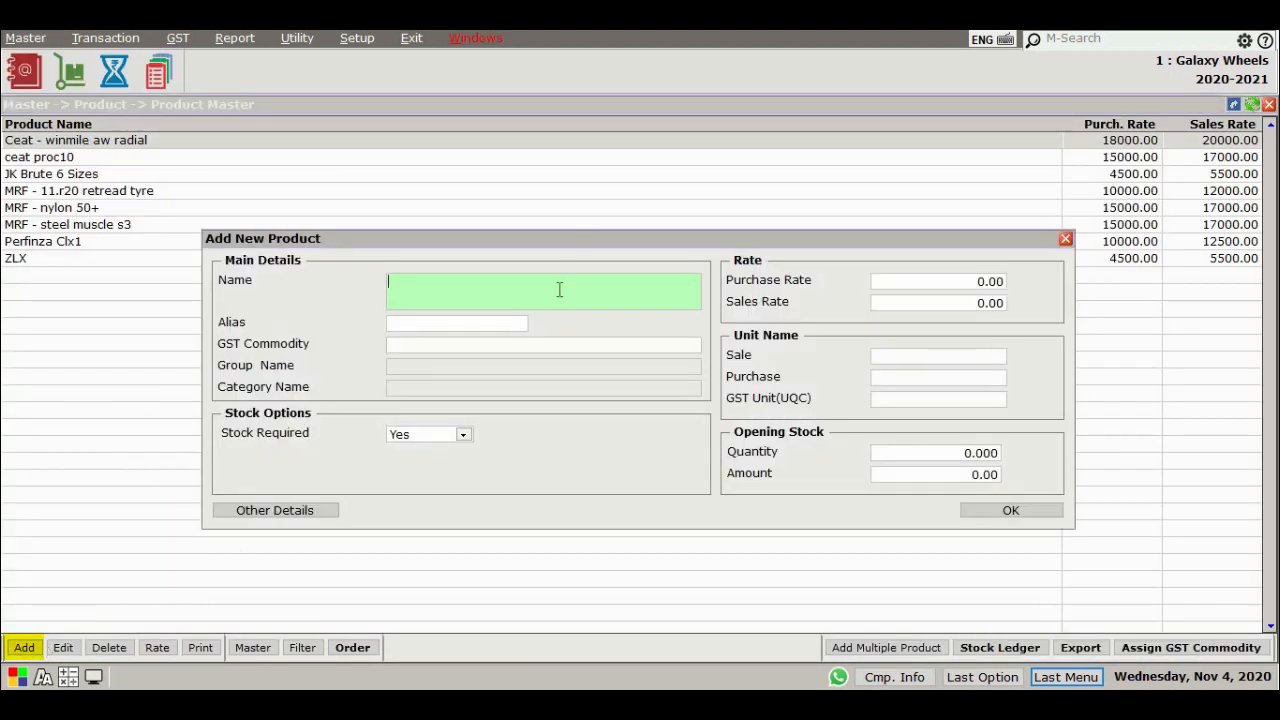
type("Jetsteel JDC - JK Tyres")
key("Return")
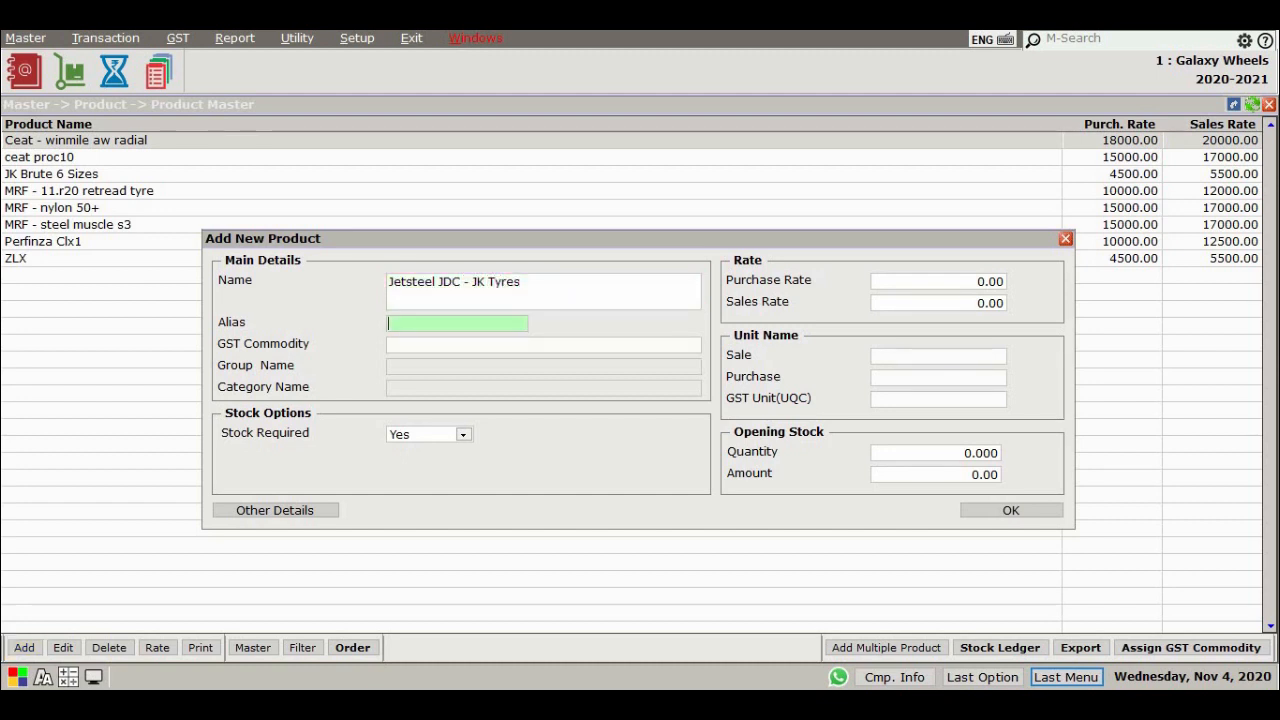
type("JDC")
key("Return")
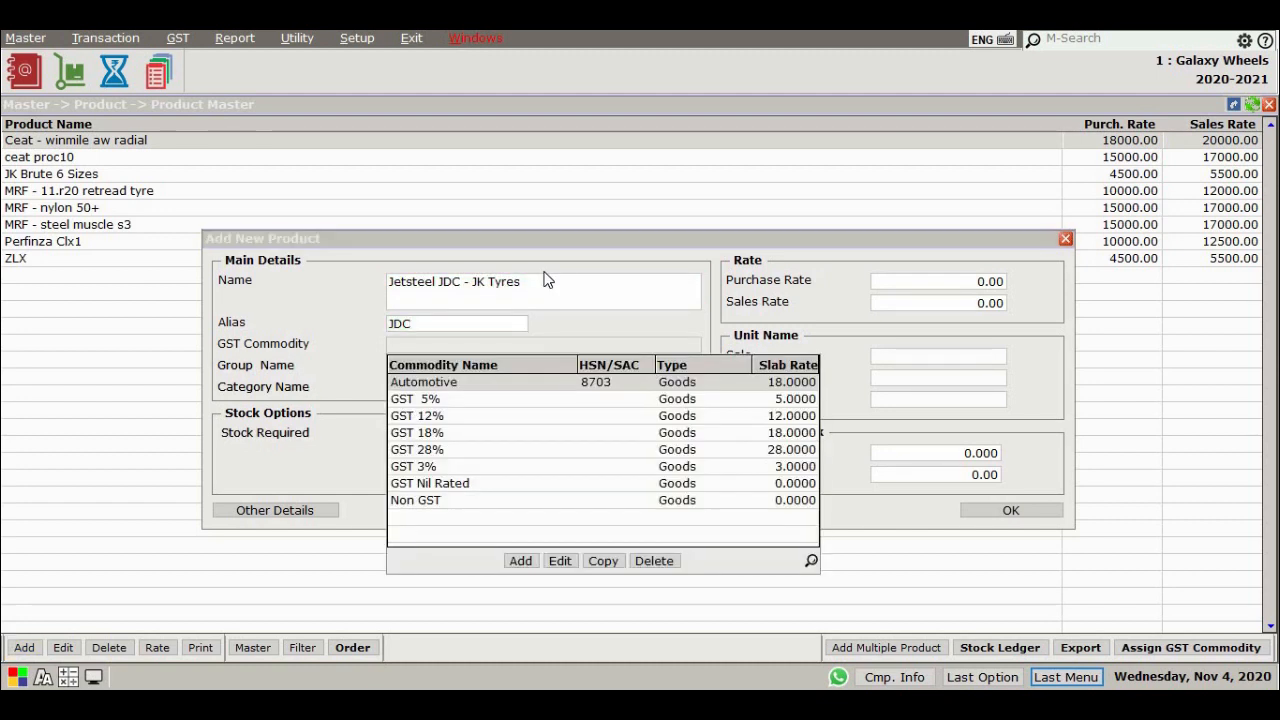
Create a GST commodity Tyres of type Goods with HSN code 4011 and a GST 18% slab
left_click(521, 561)
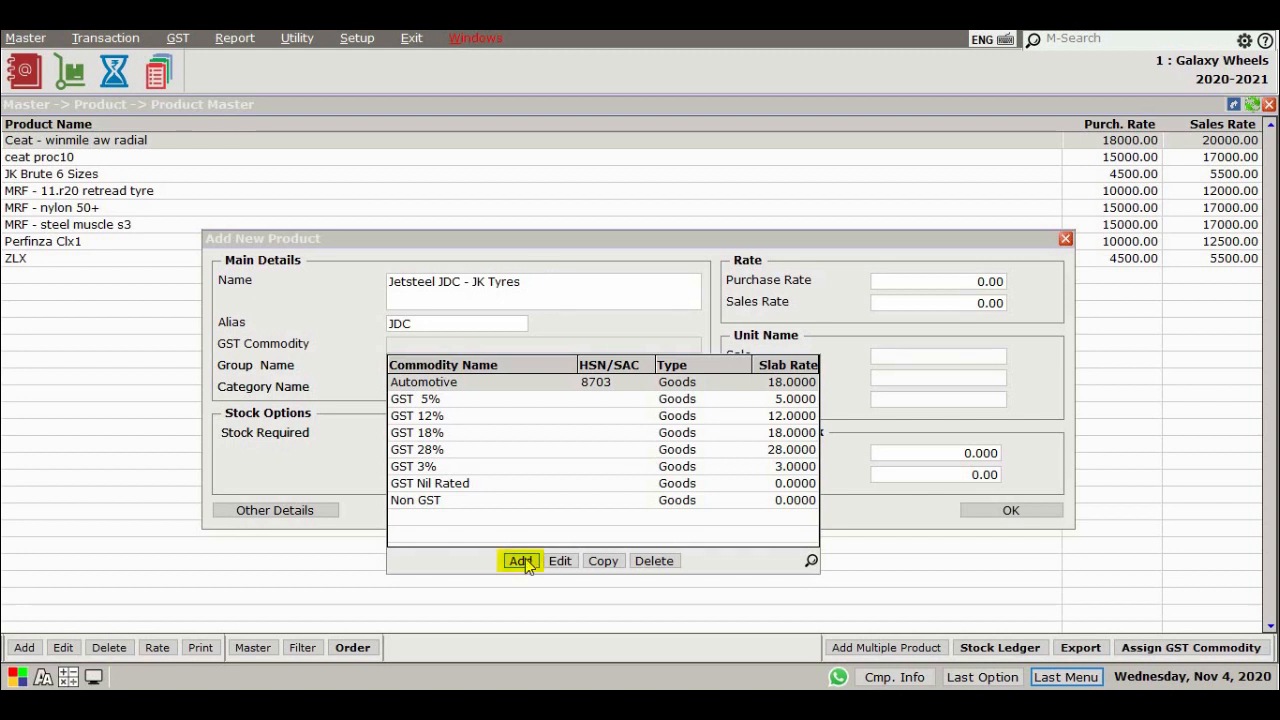
left_click(524, 562)
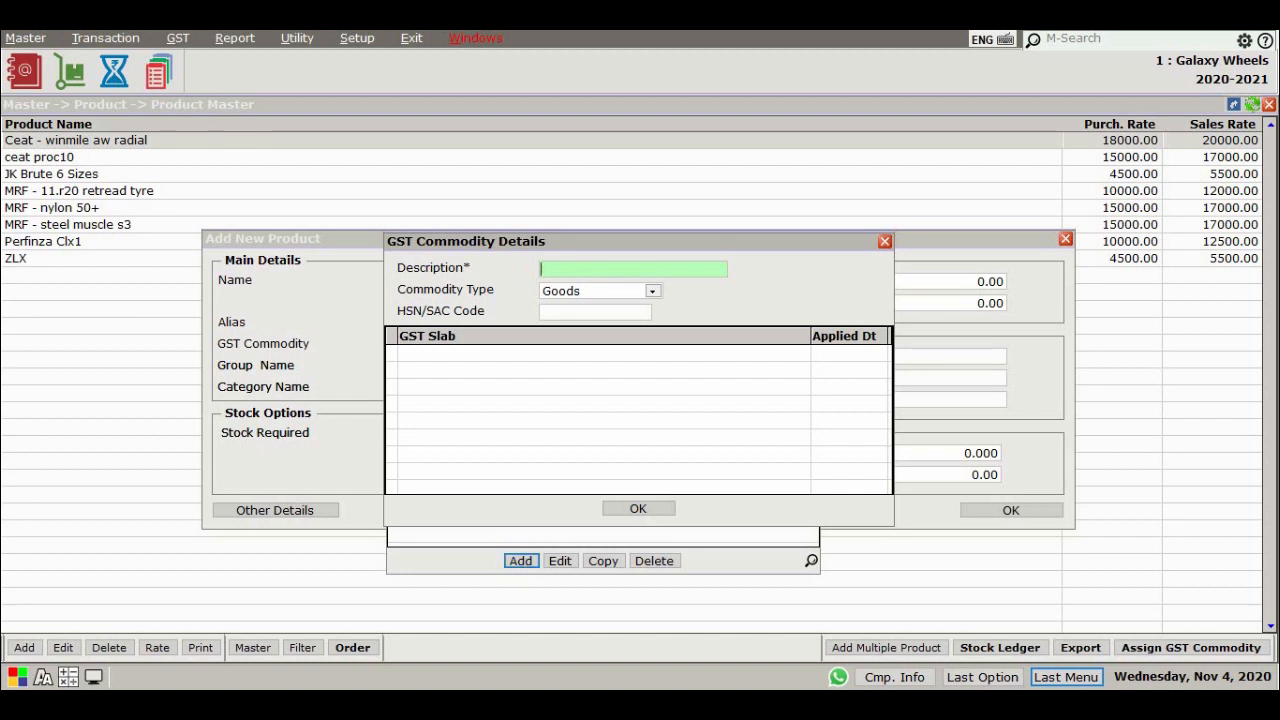
type("Tyres")
key("Return")
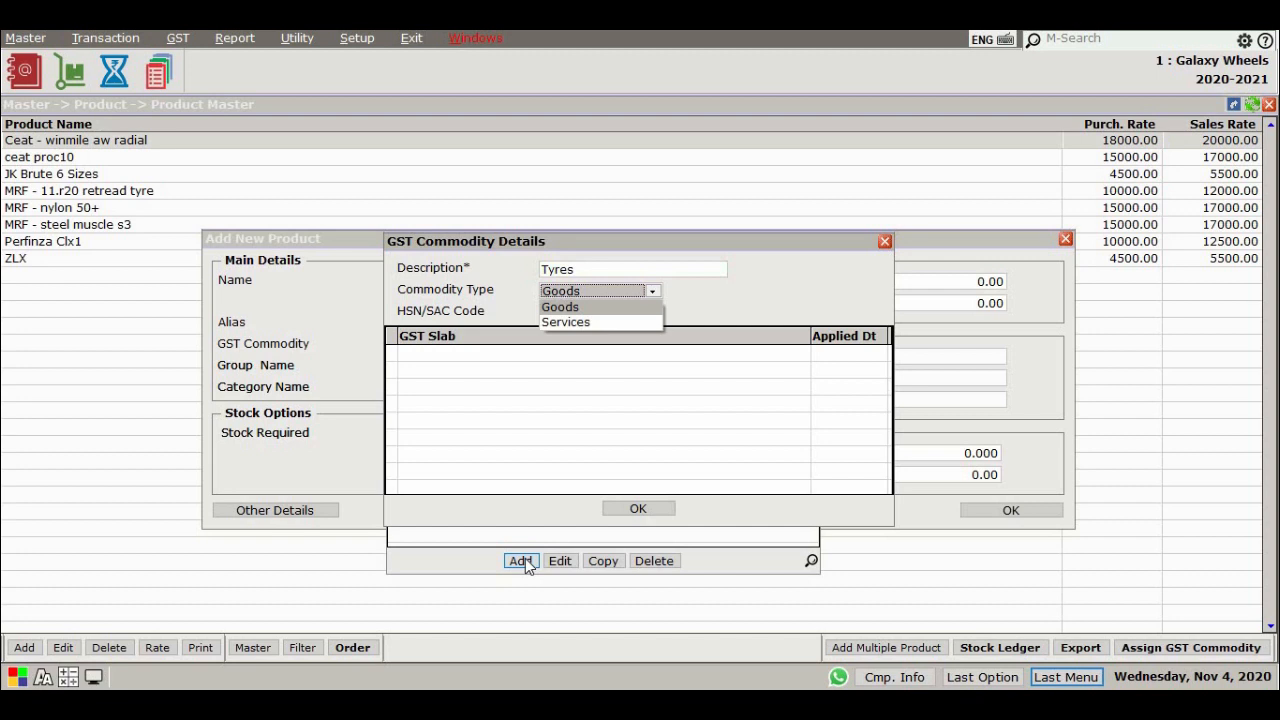
key("Return")
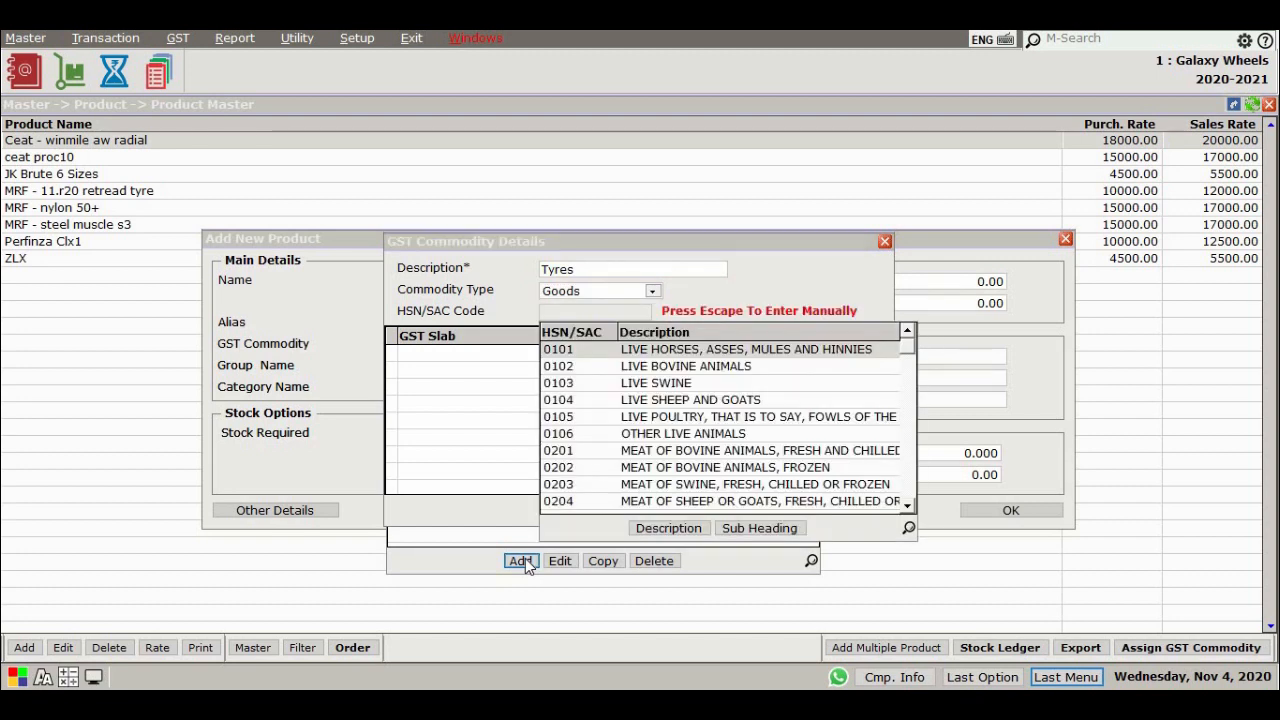
type("4011")
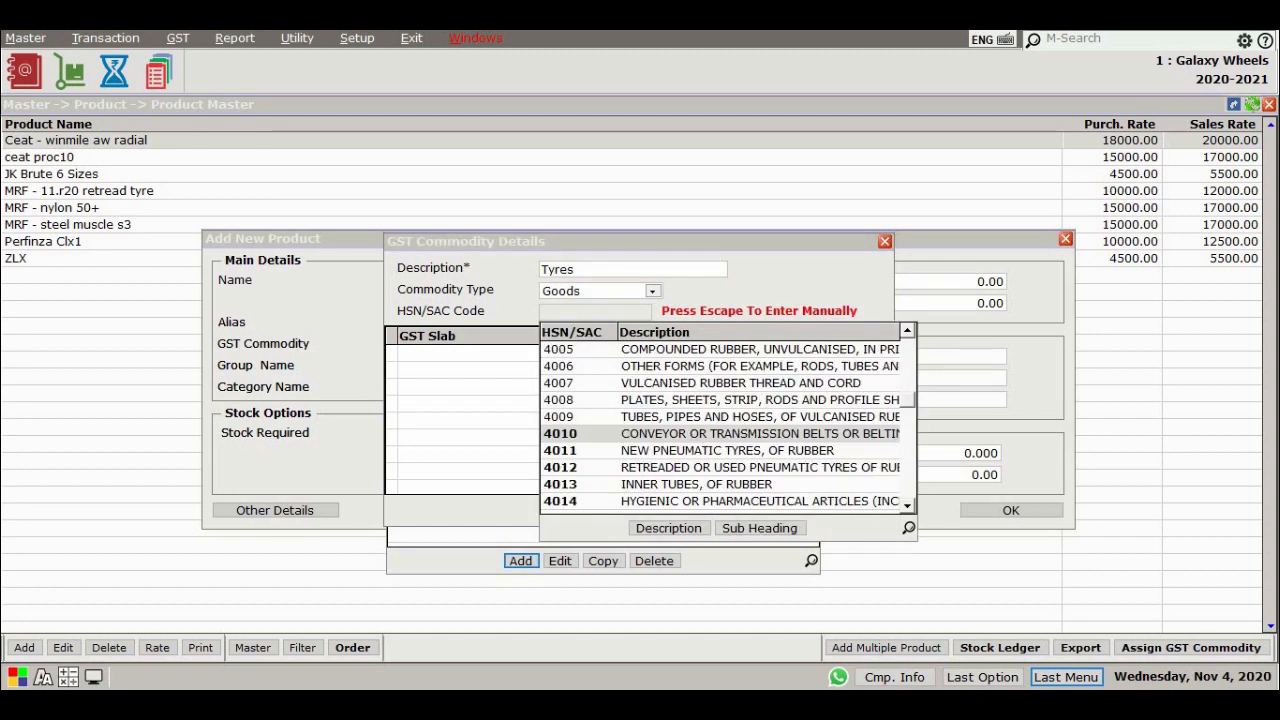
key("Return")
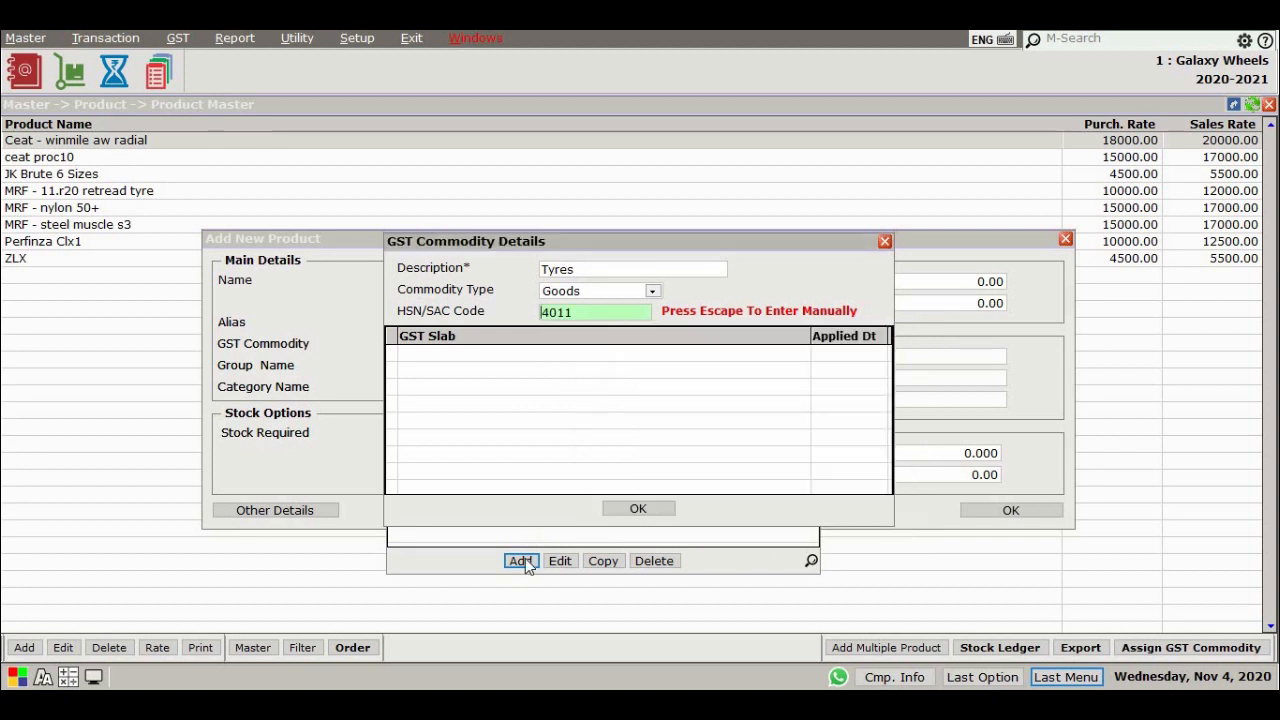
key("Return")
key("Down")
key("Down")
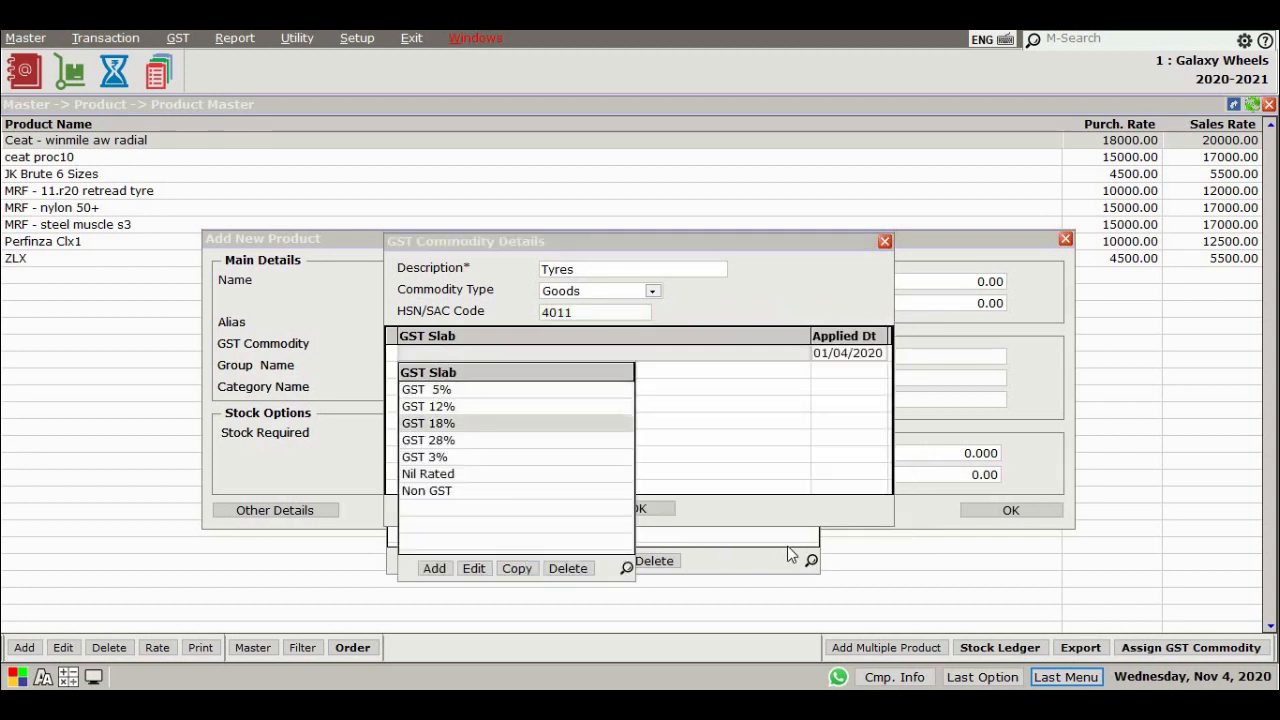
key("Return")
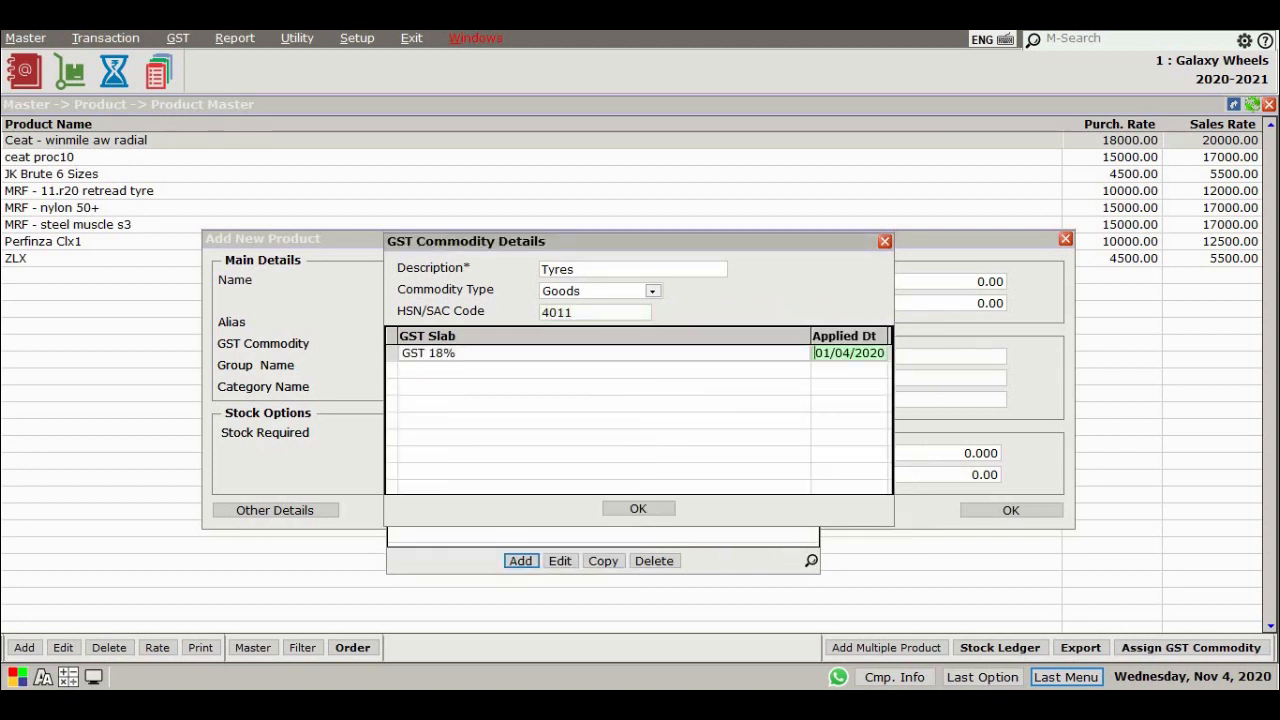
key("Return")
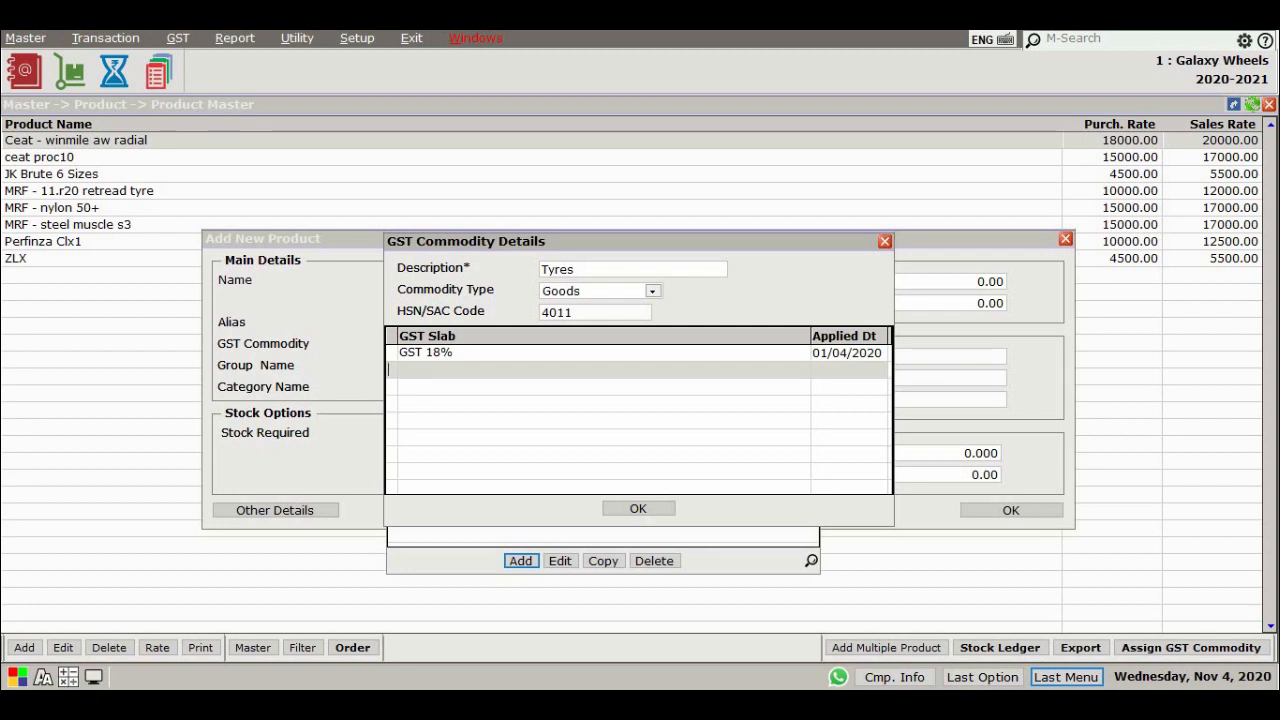
left_click(652, 511)
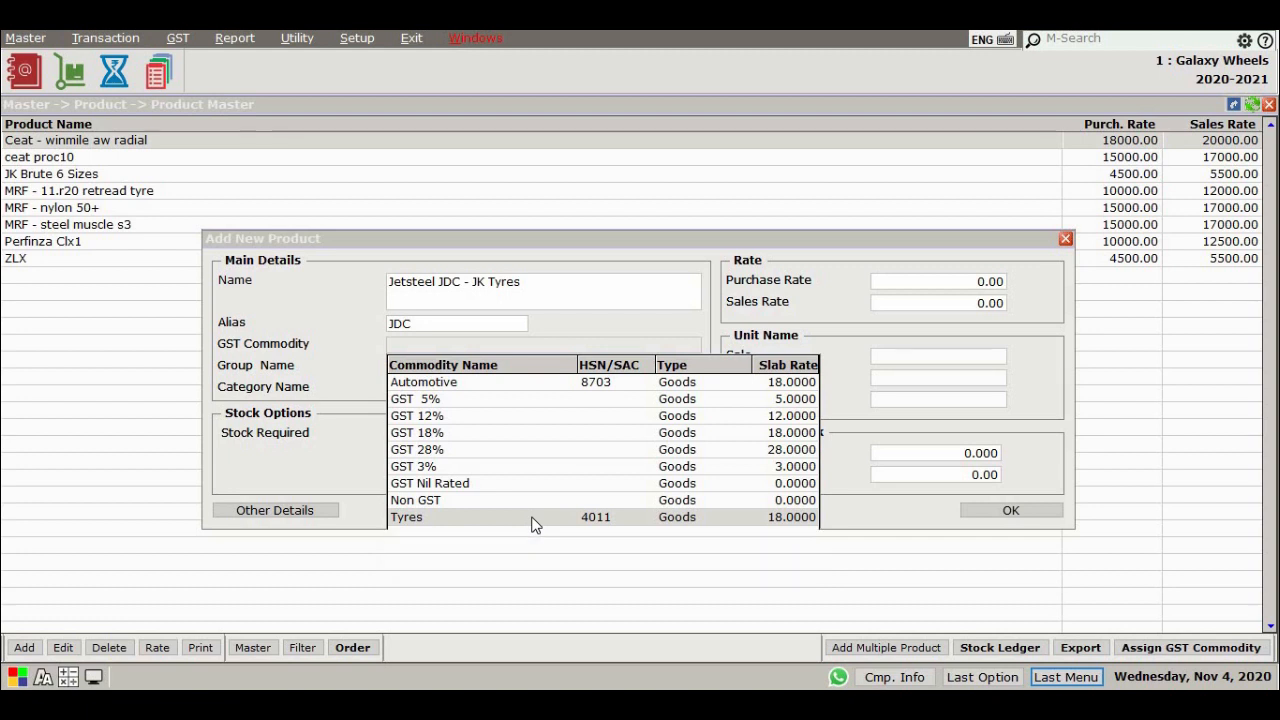
Assign the Tyres commodity to the product and set purchase rate 15000 and sales rate 17000
key("Return")
key("Return")
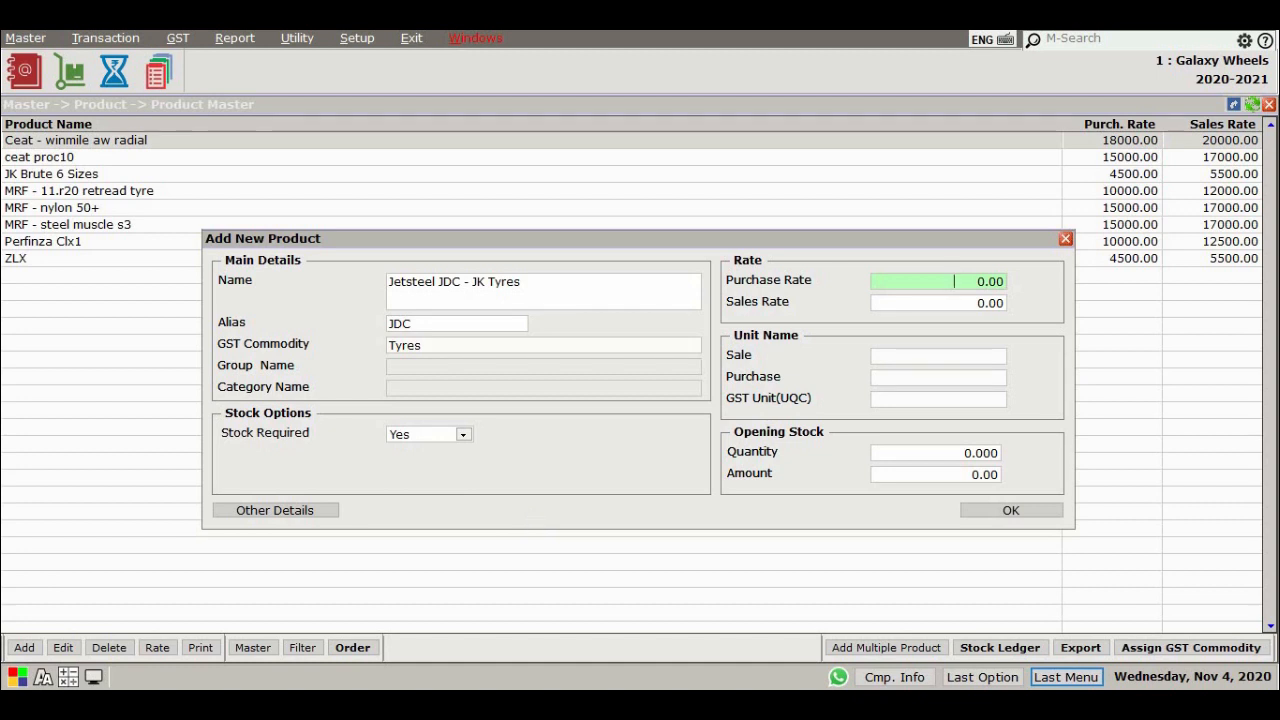
type("15000")
key("Return")
type("17000")
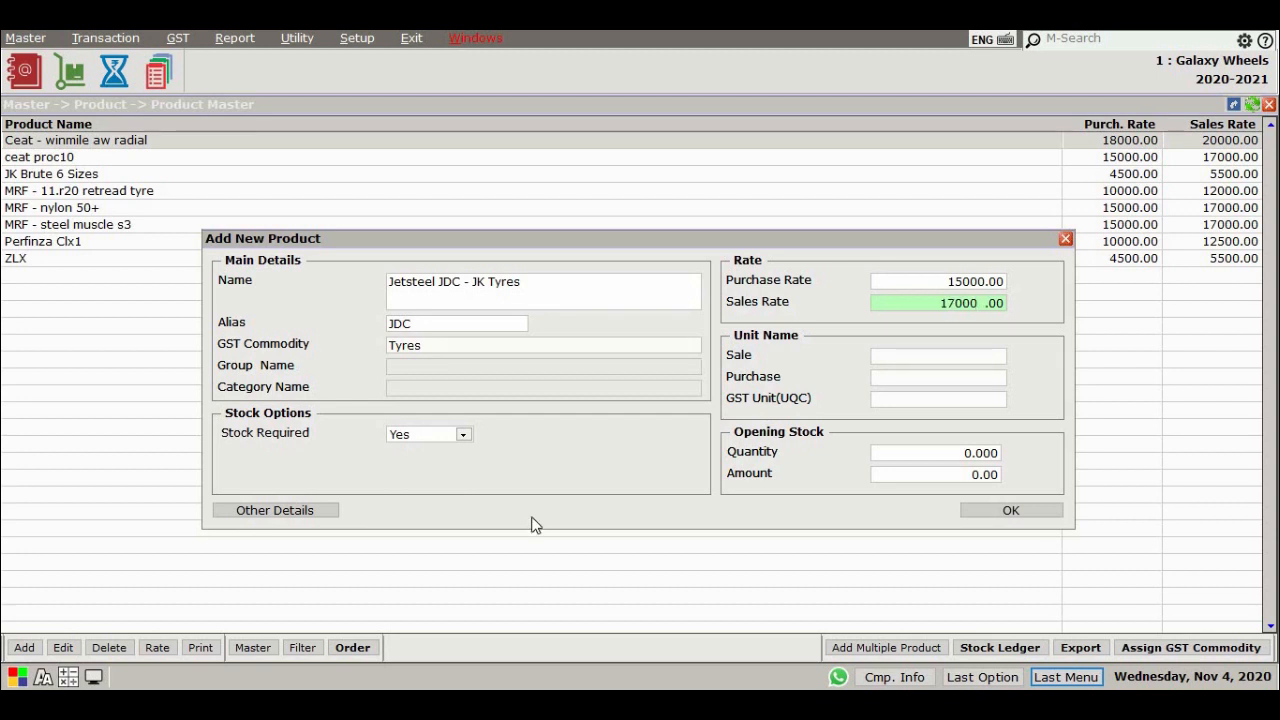
key("Return")
Set sale and purchase units to Numbers and the GST unit to NOS-NUMBERS, then save the product
type("N")
key("Return")
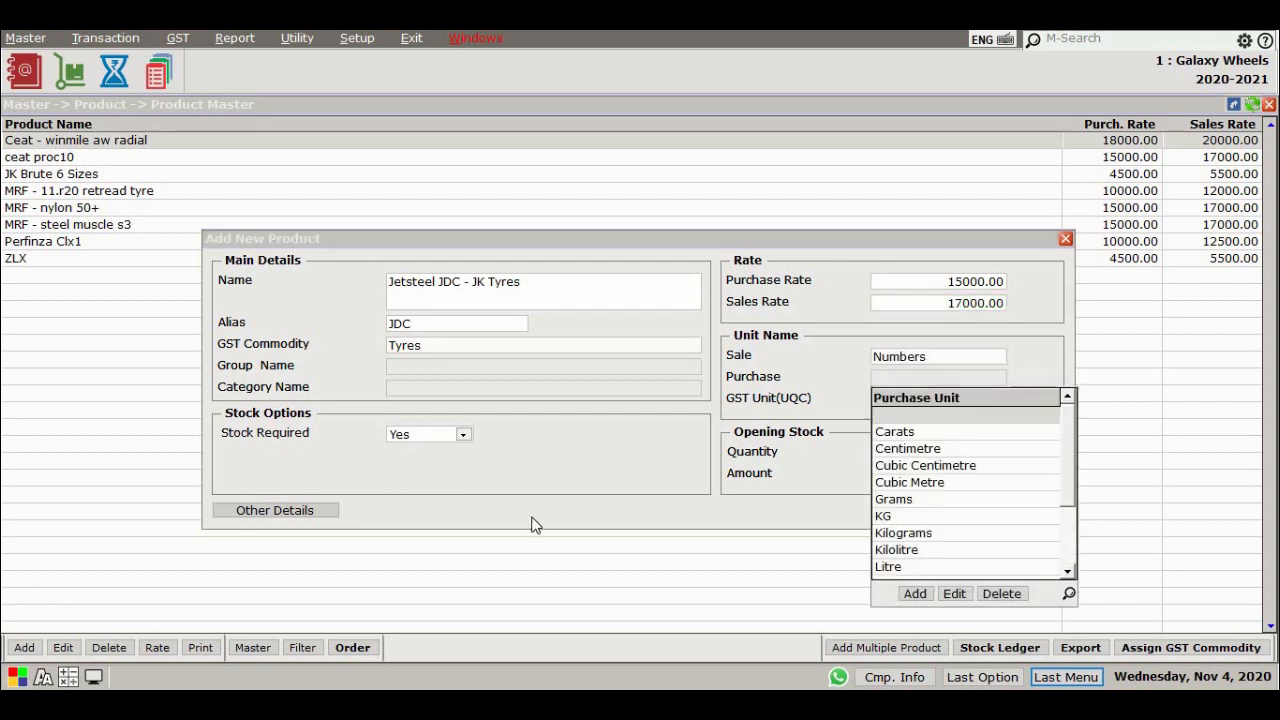
type("N")
key("Return")
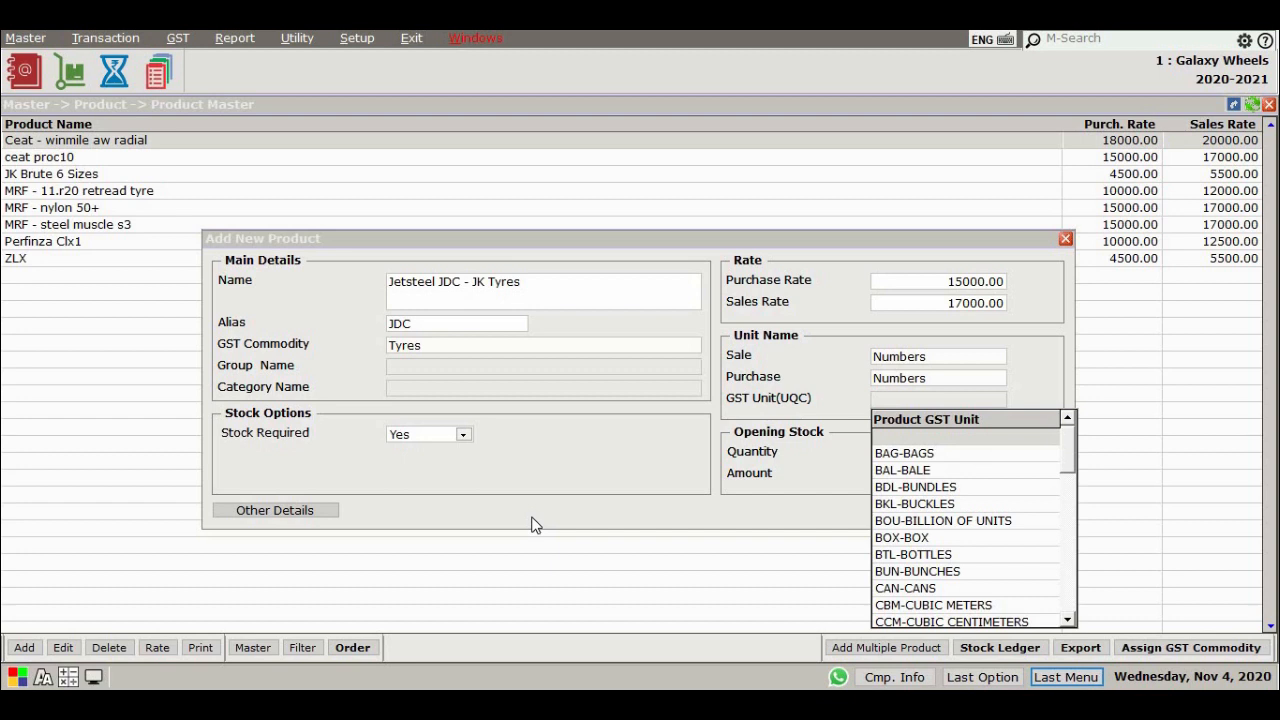
type("NO")
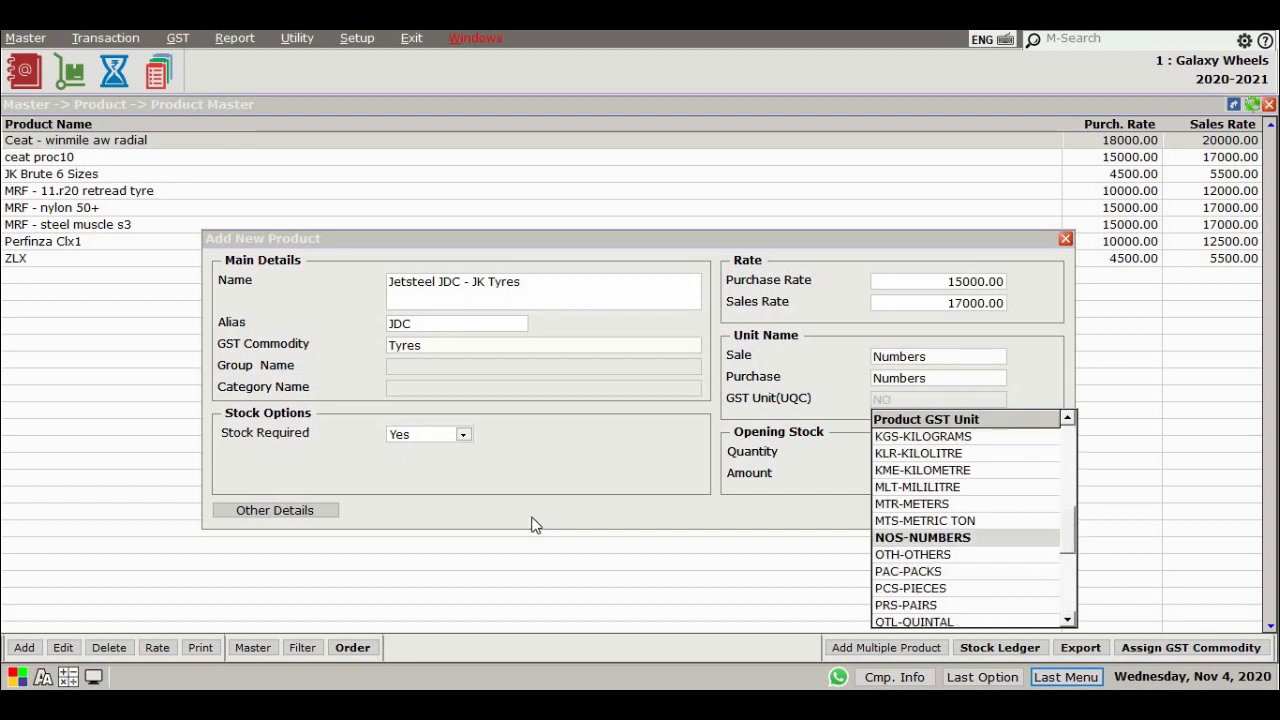
key("Return")
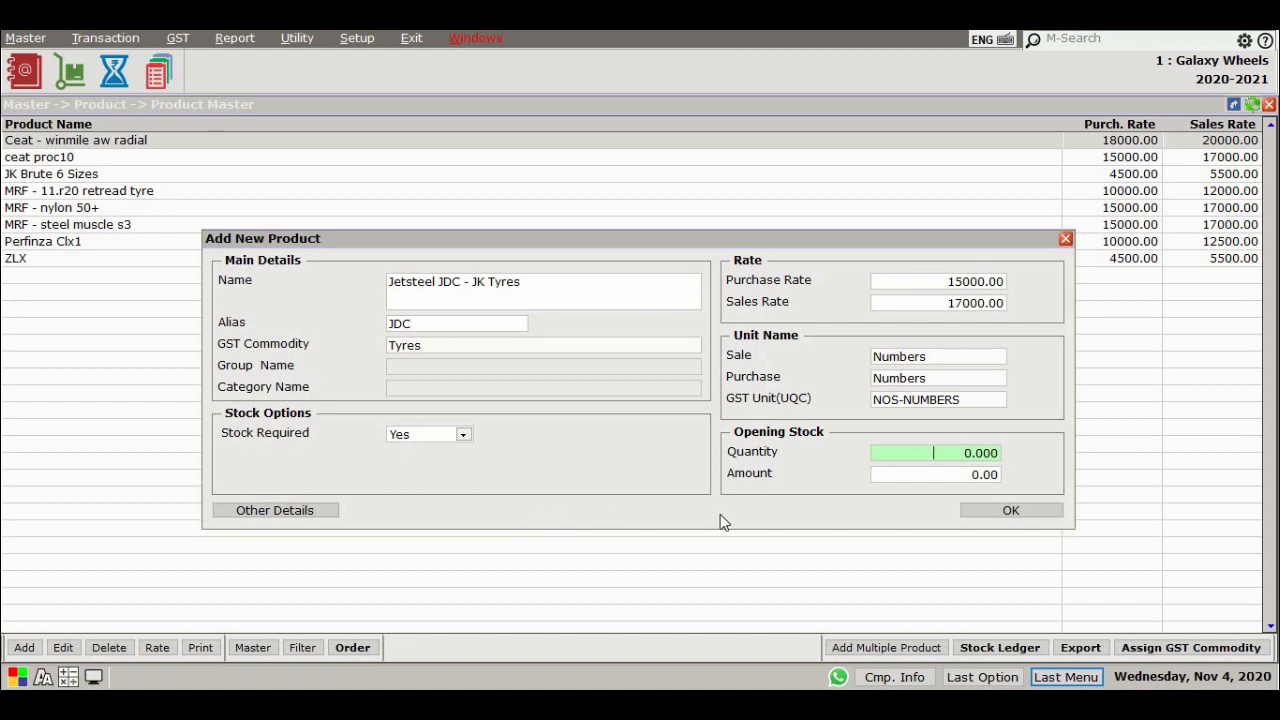
left_click(1015, 511)
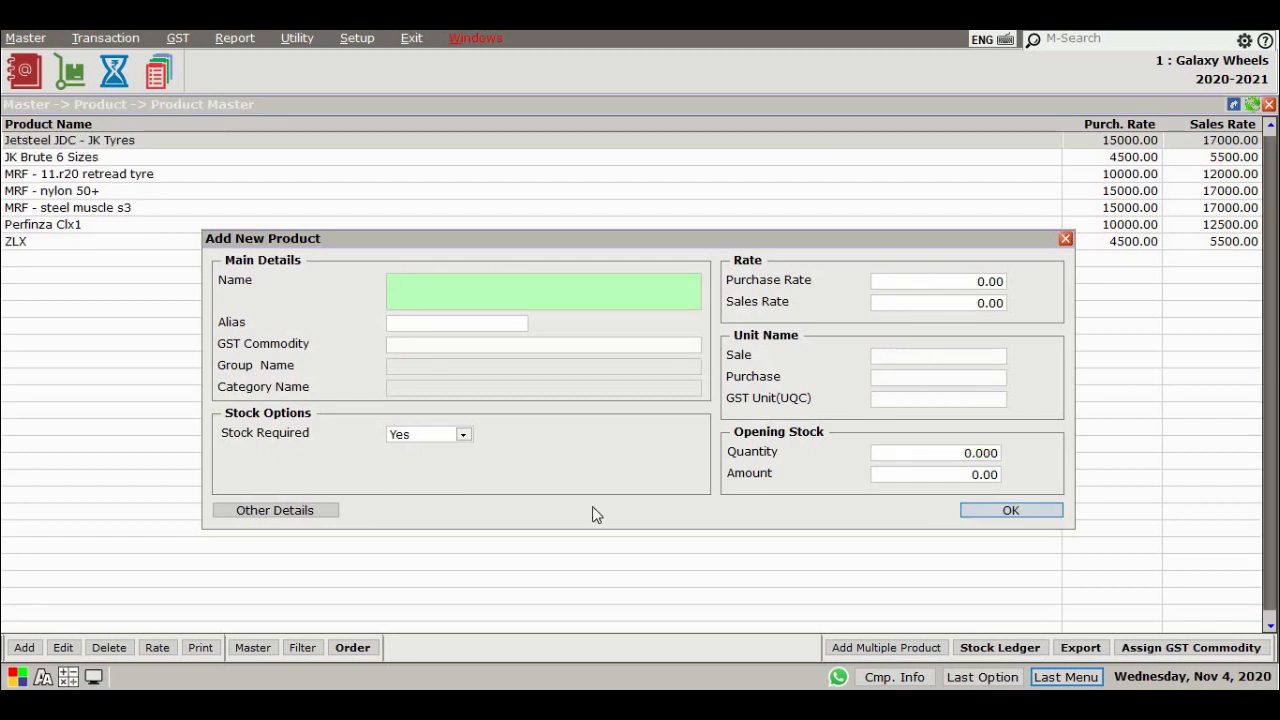
Open the Jetsteel JDC - JK Tyres product's details for review and close them
key("Escape")
left_click(63, 648)
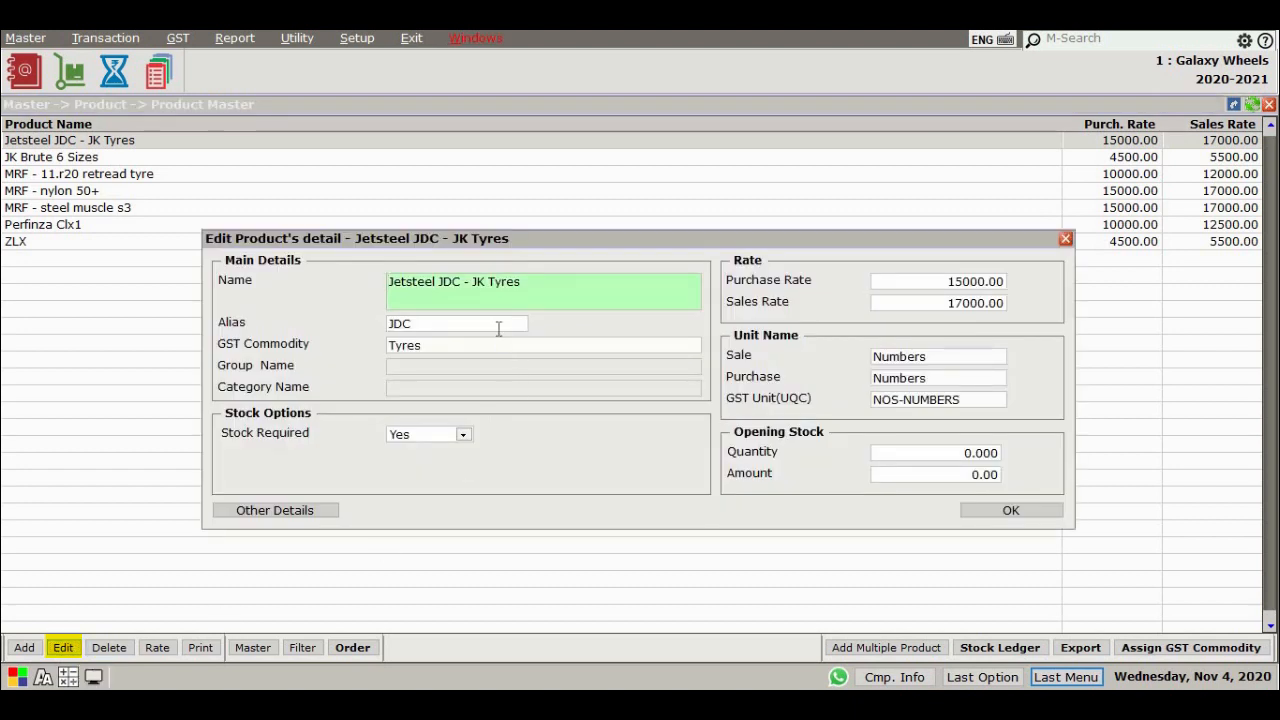
left_click(498, 329)
key("Escape")
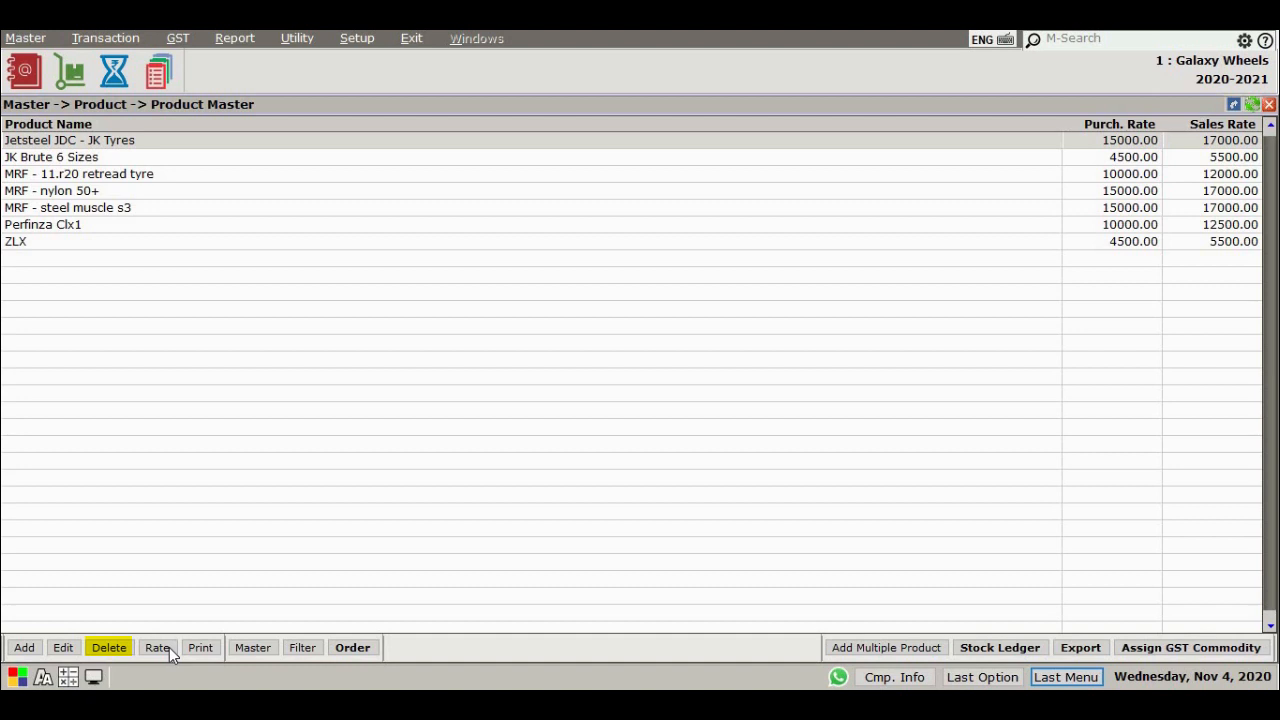
Print the product master name-wise list to screen and close the preview
left_click(169, 647)
left_click(658, 412)
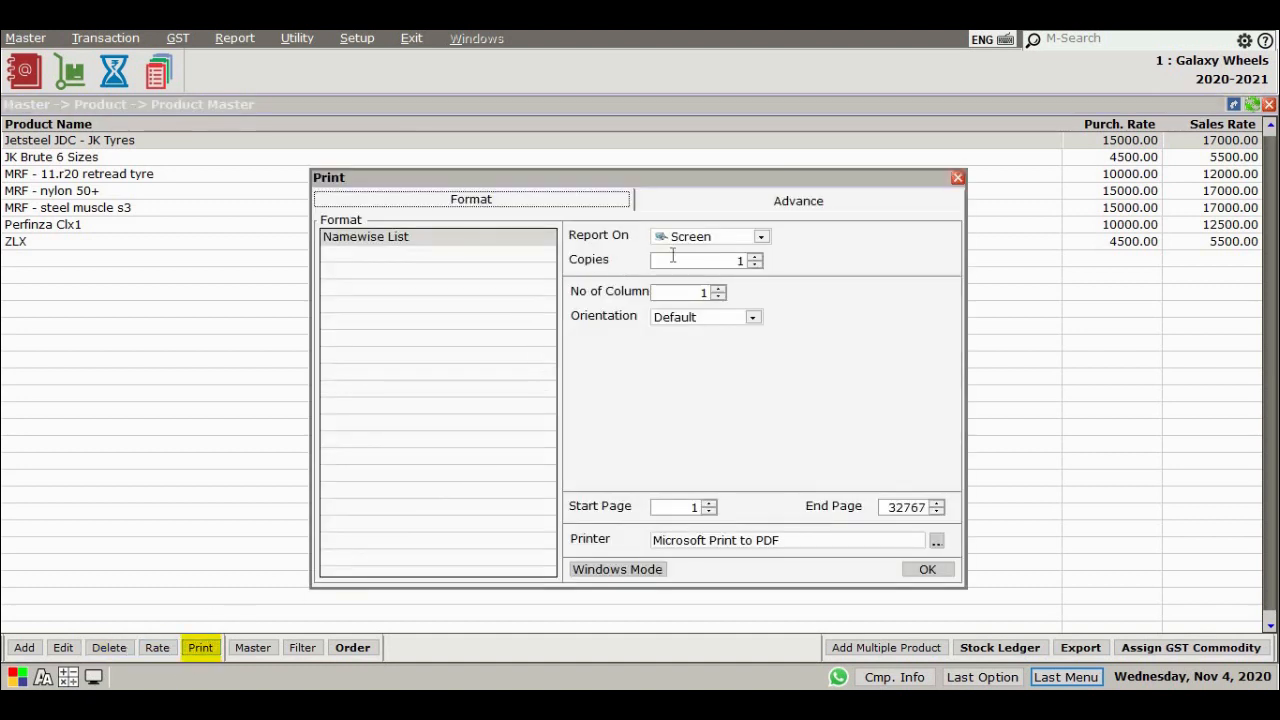
left_click(742, 240)
left_click(768, 454)
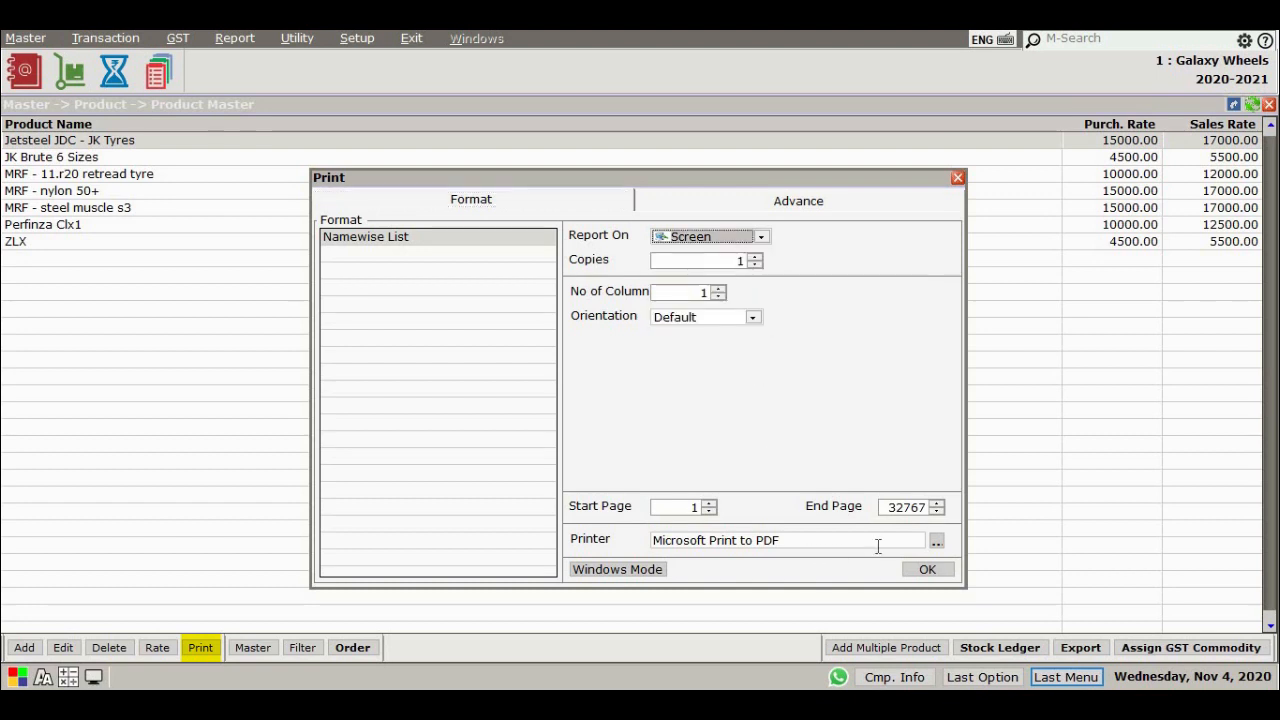
left_click(927, 569)
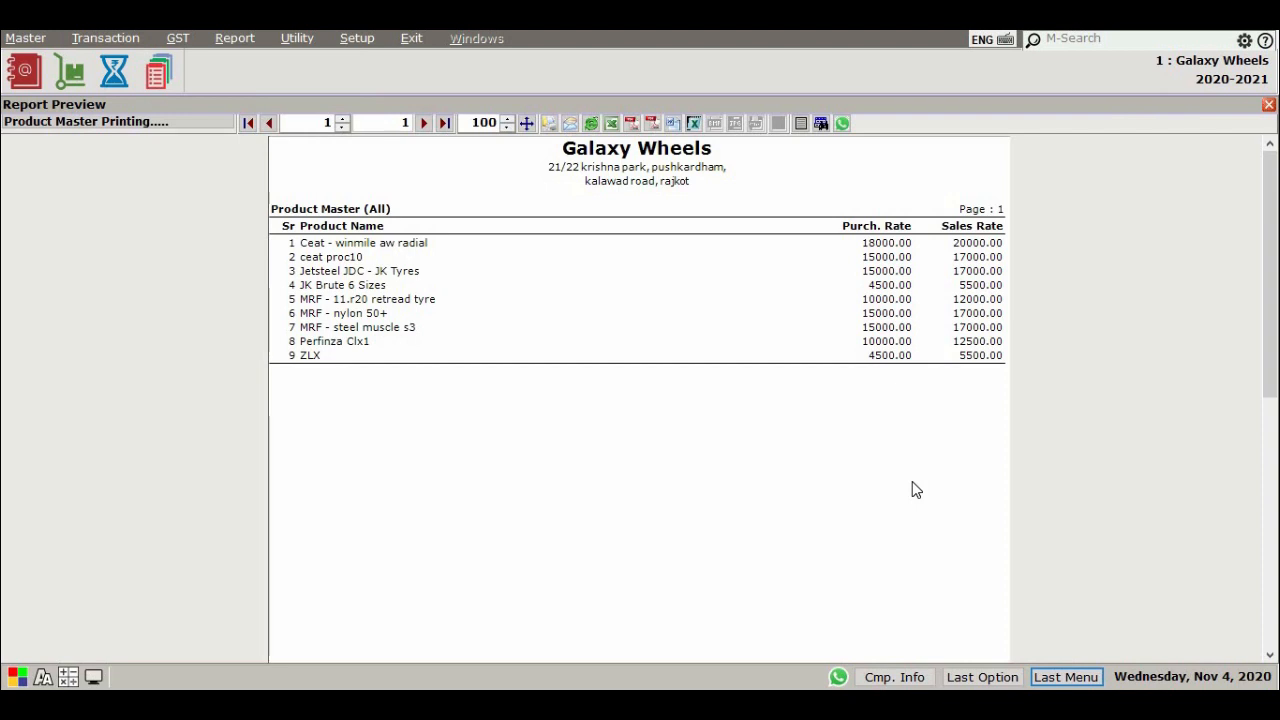
key("Escape")
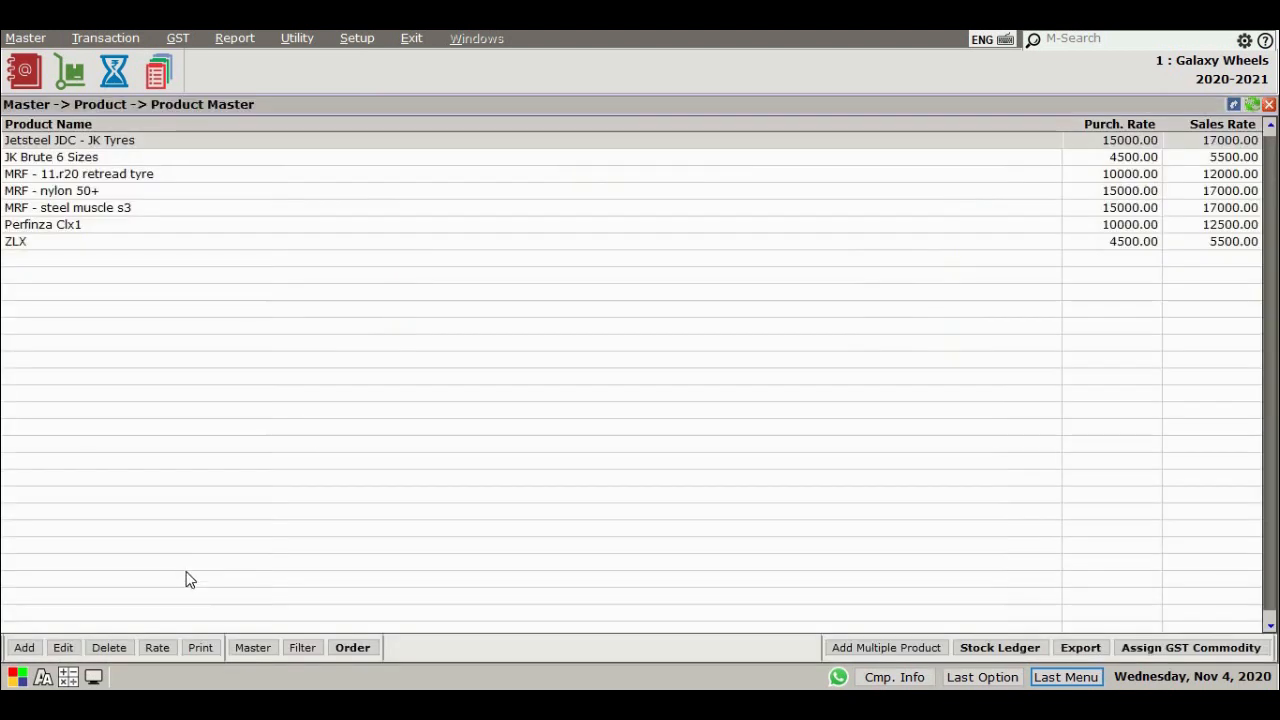
Set the product list's master range to all product names
left_click(253, 648)
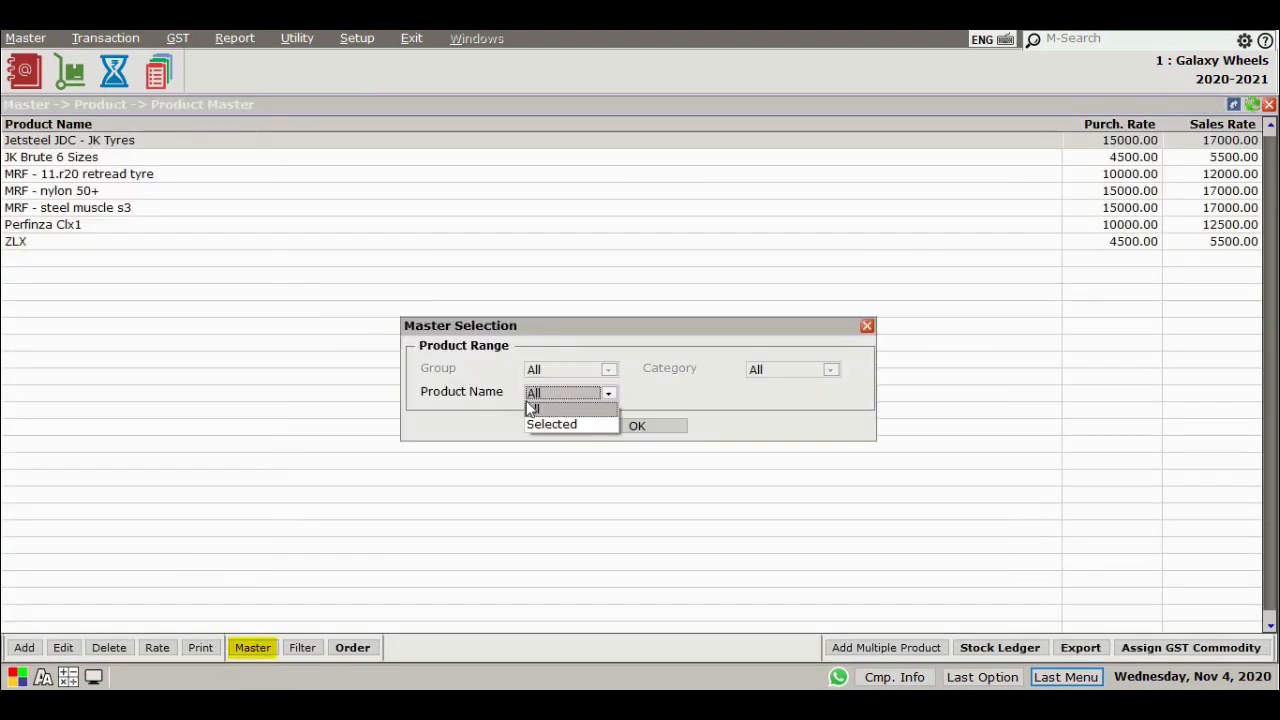
left_click(529, 406)
key("Return")
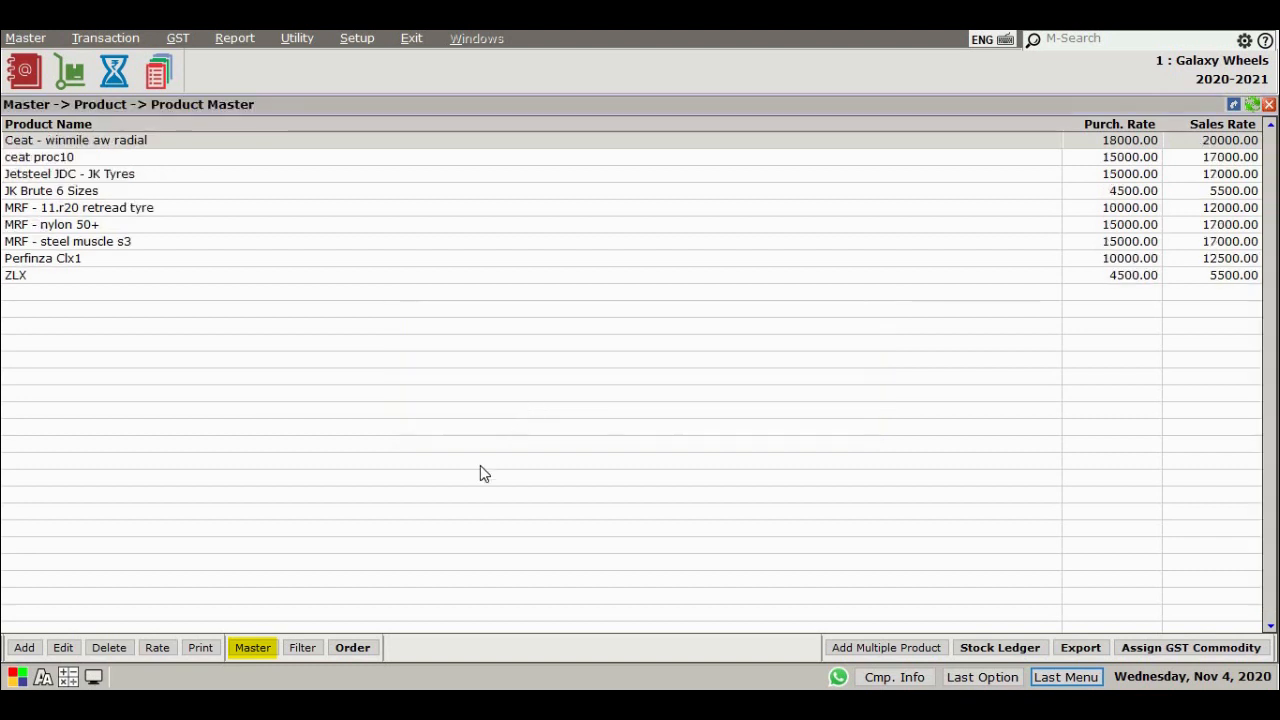
Arrange the product list by product name
left_click(355, 648)
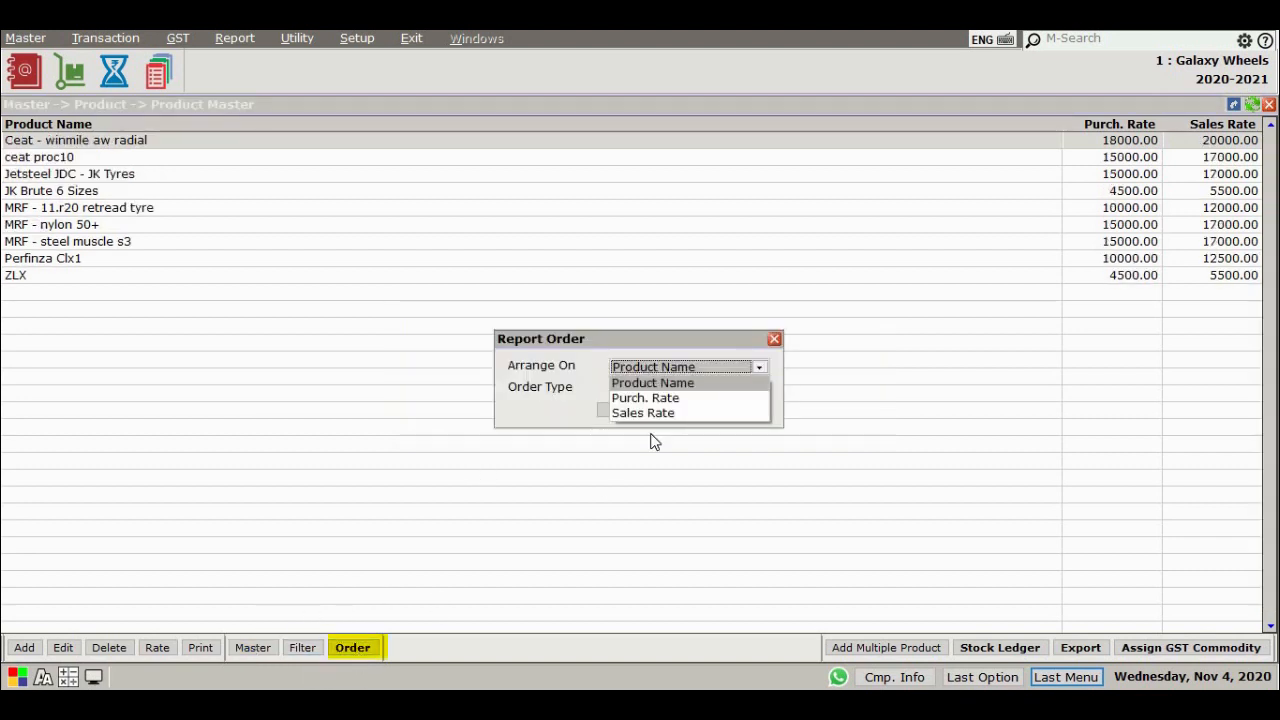
key("Return")
key("Return")
key("Return")
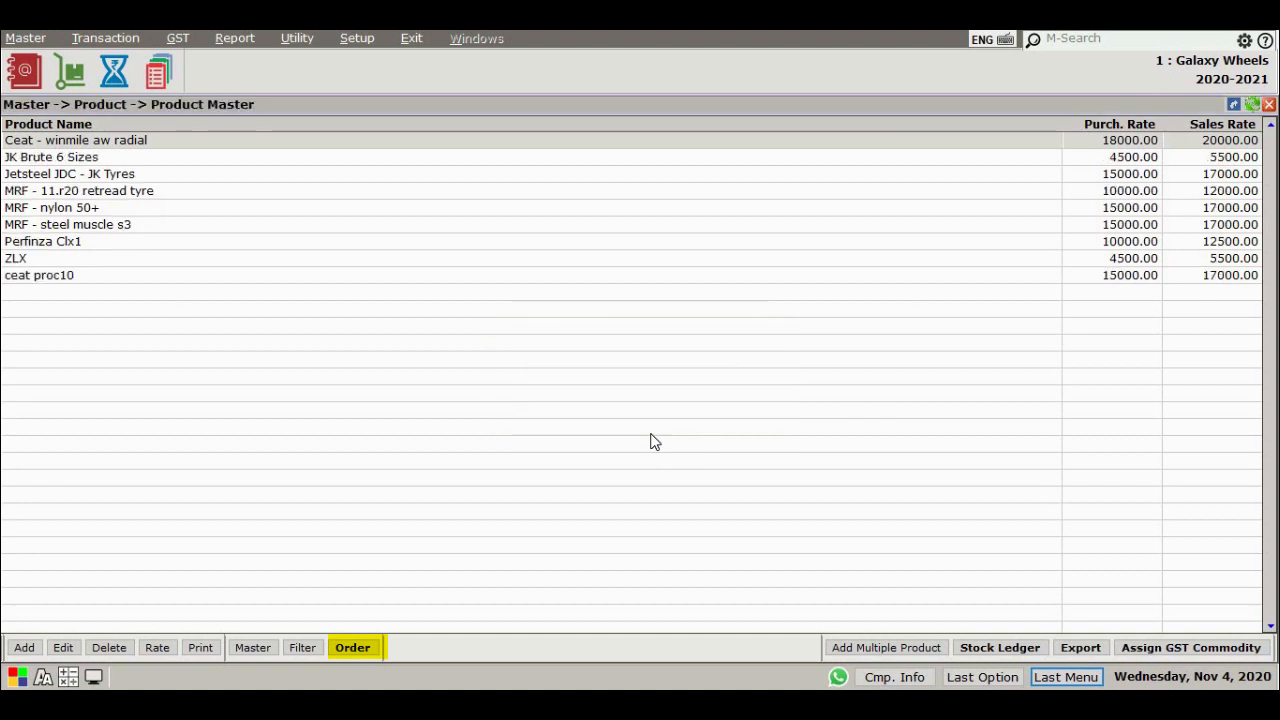
Arrange the product list by purchase rate in descending order
left_click(358, 648)
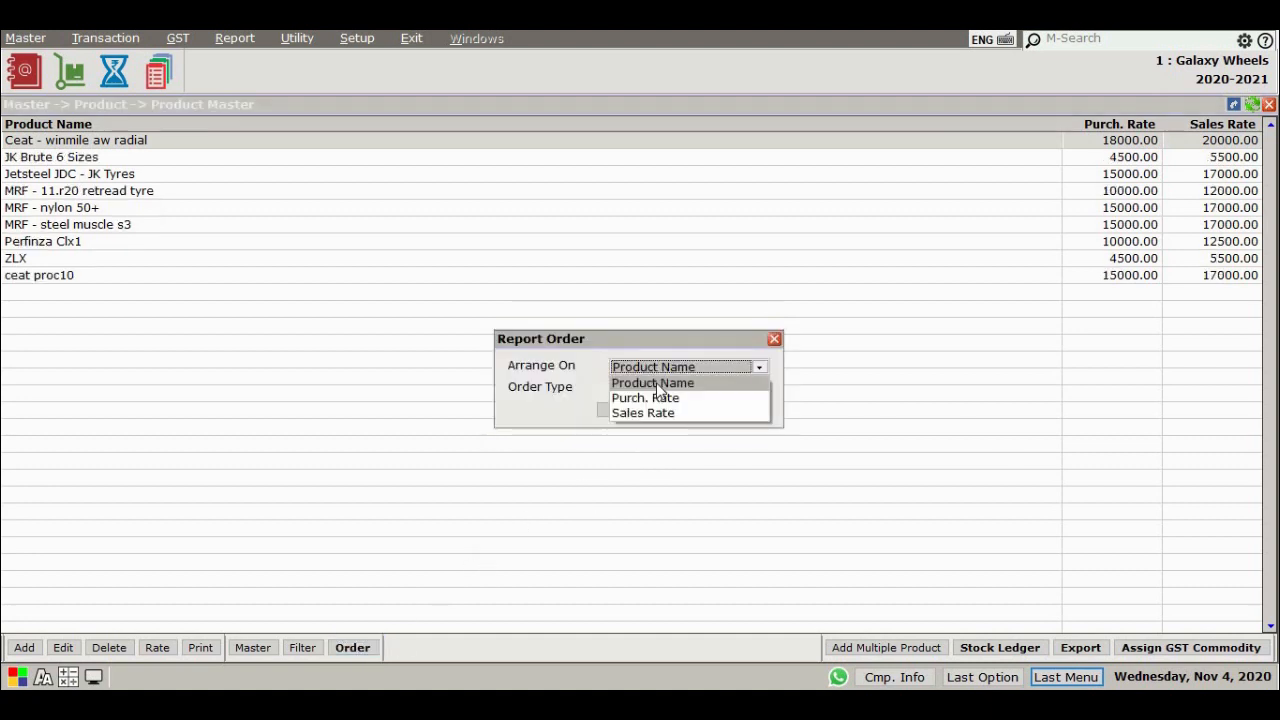
key("Down")
key("Return")
key("Down")
key("Return")
key("Return")
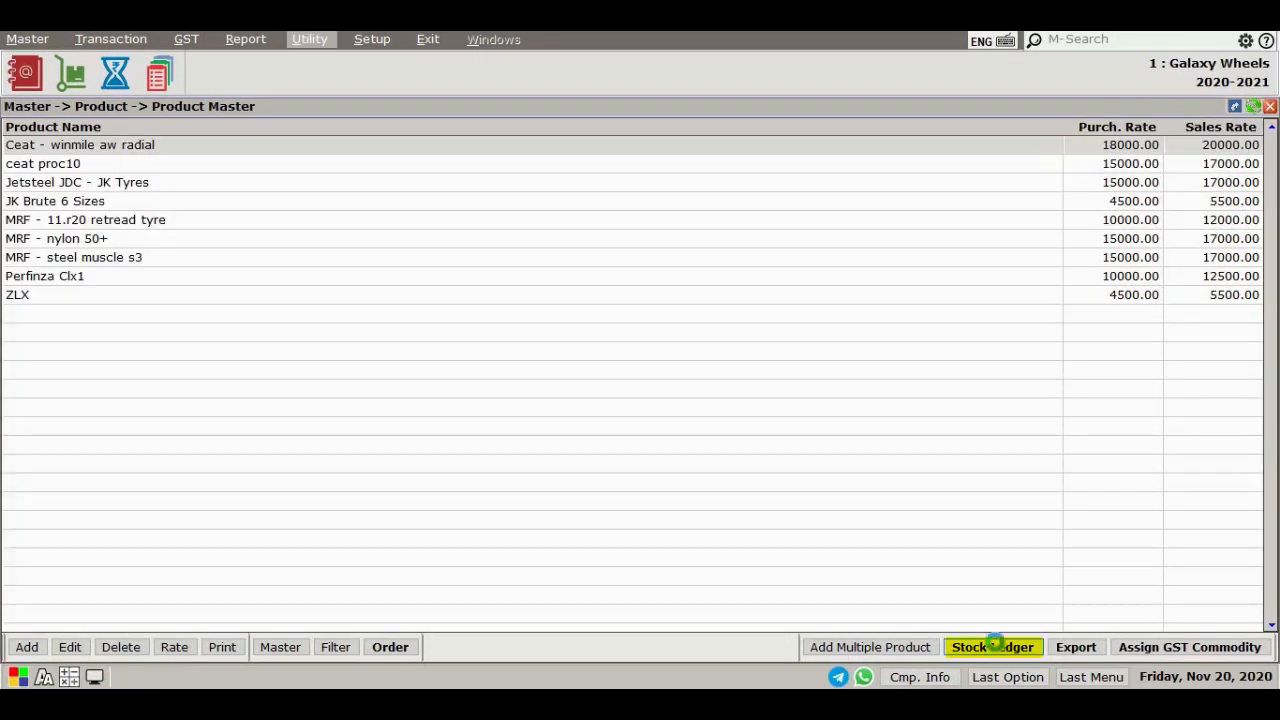
Open the stock ledger of the first product and close it
left_click(995, 648)
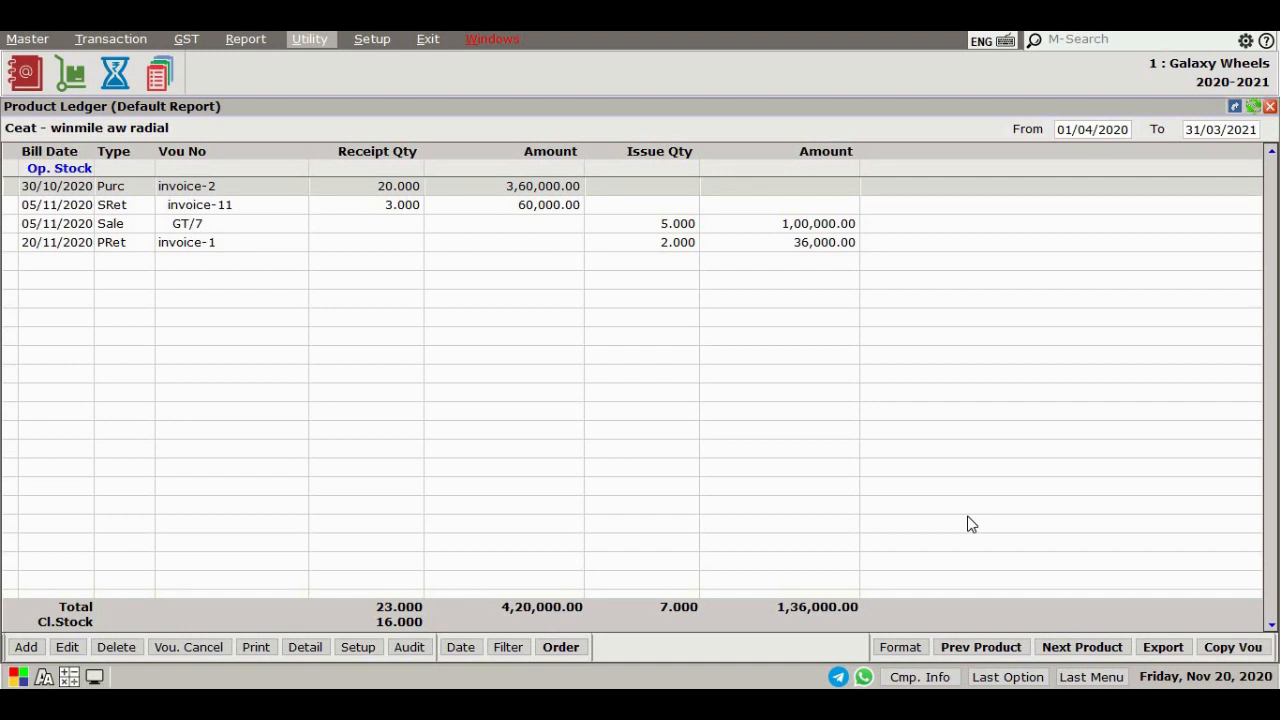
key("Escape")
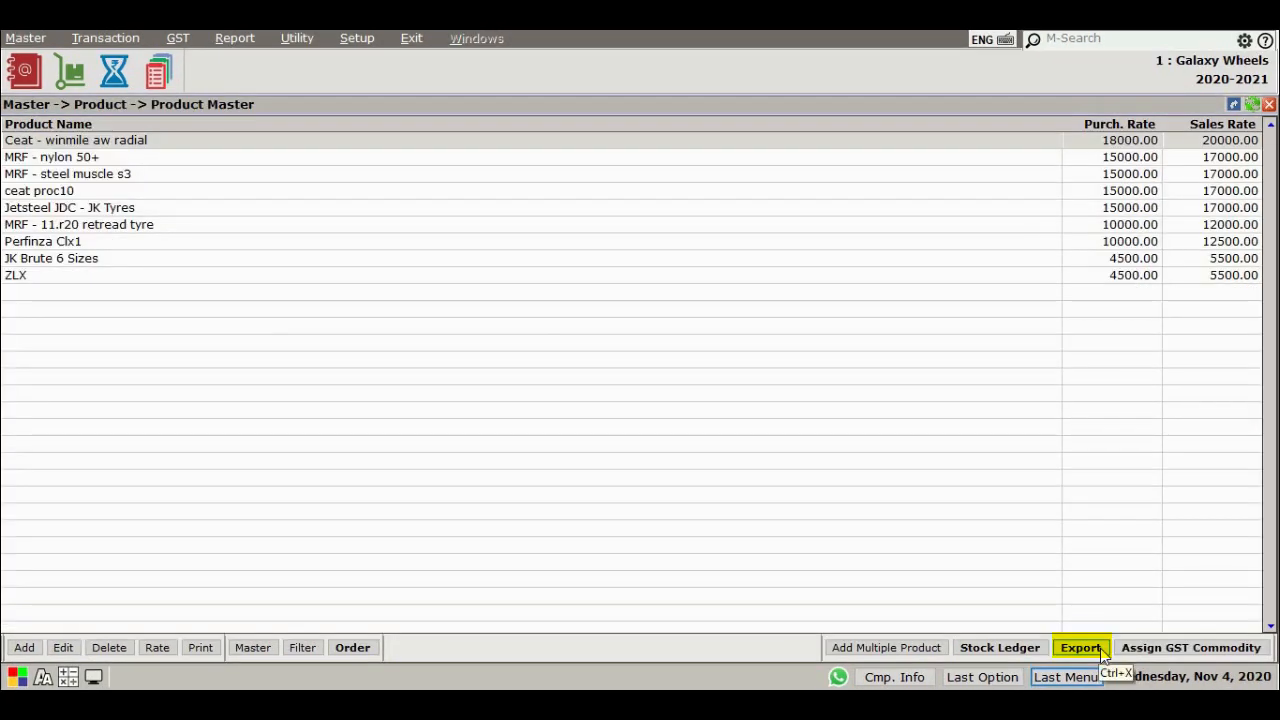
Export the product master list and acknowledge the export
left_click(1100, 648)
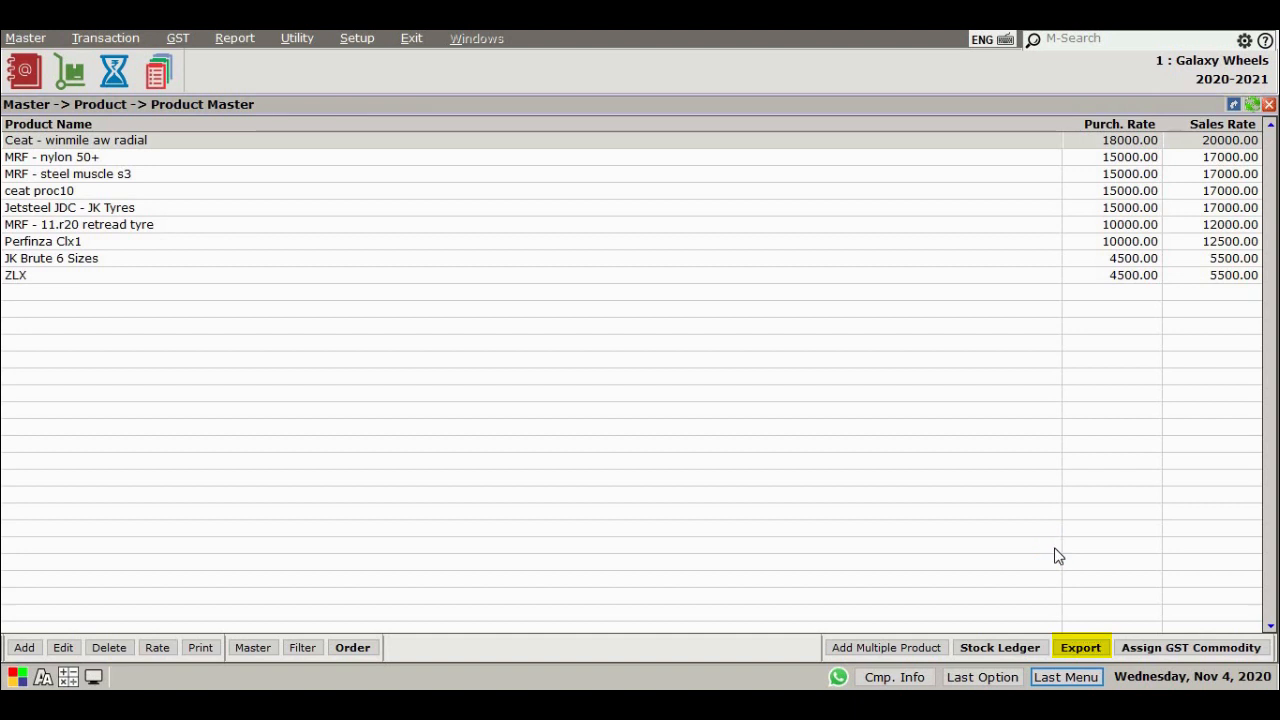
left_click(658, 451)
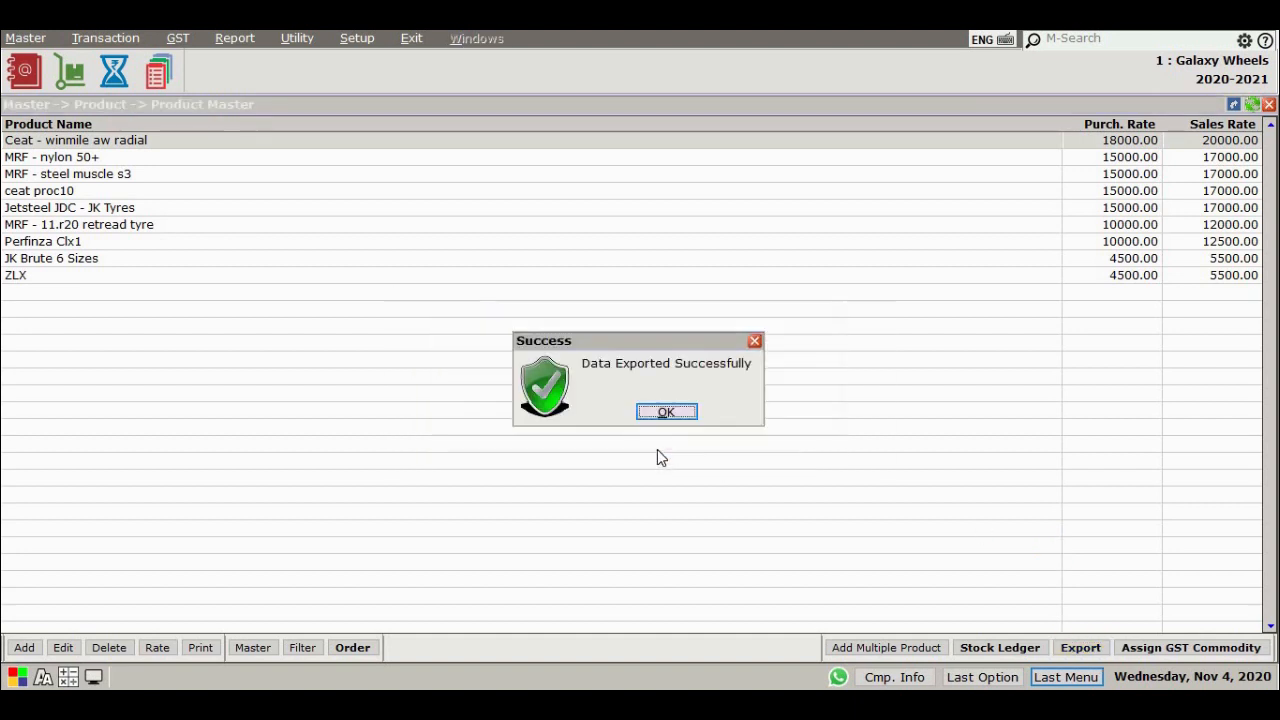
left_click(666, 413)
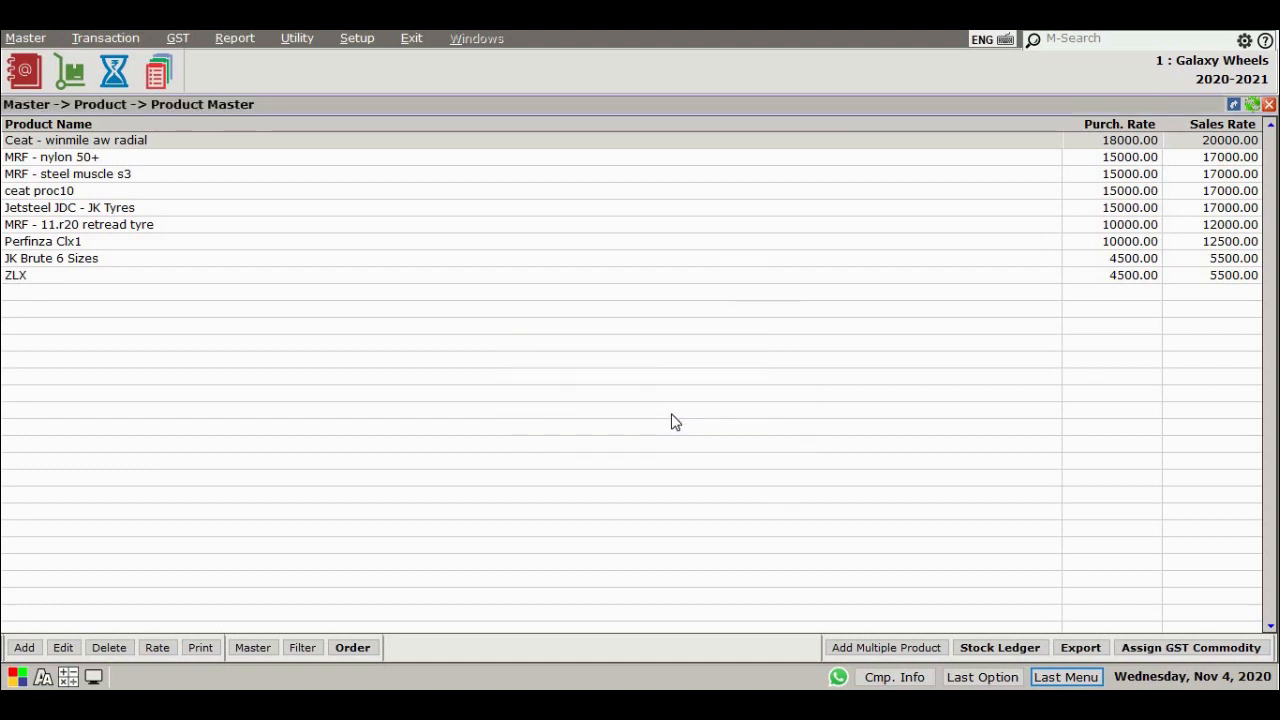
Review the GST commodity assignment list, marking the first two products, and close it
left_click(1190, 648)
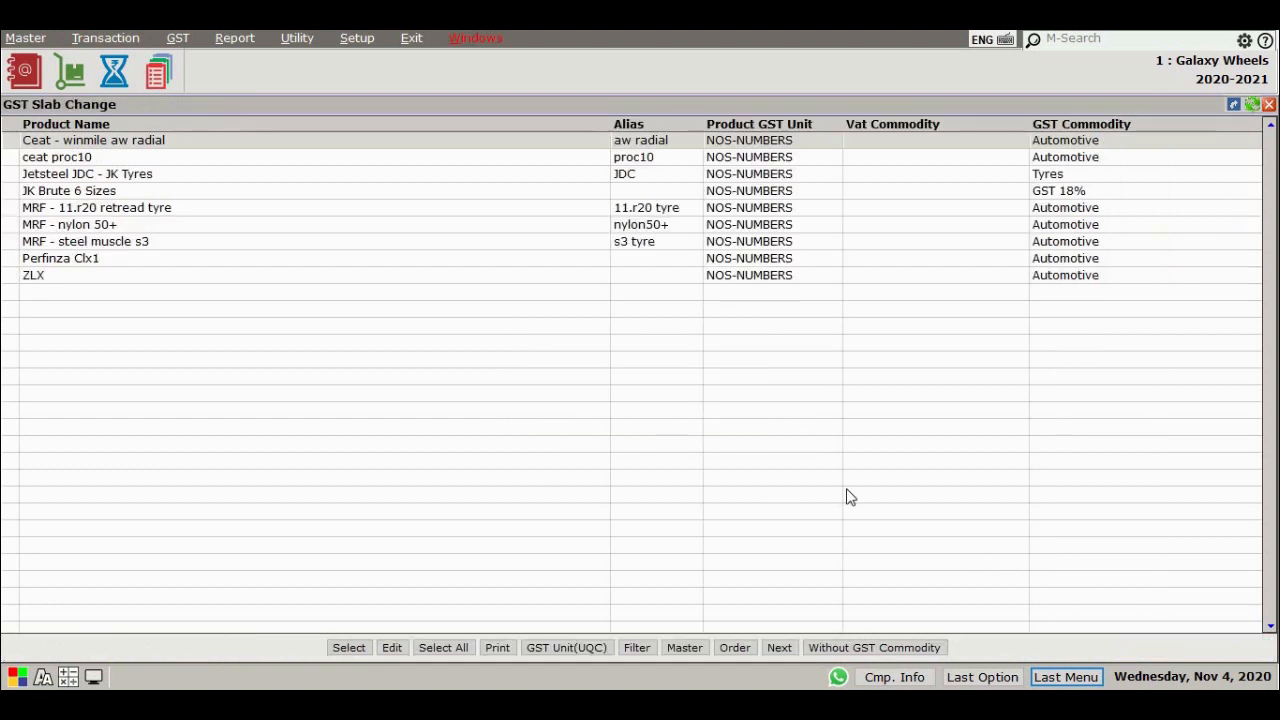
key("space")
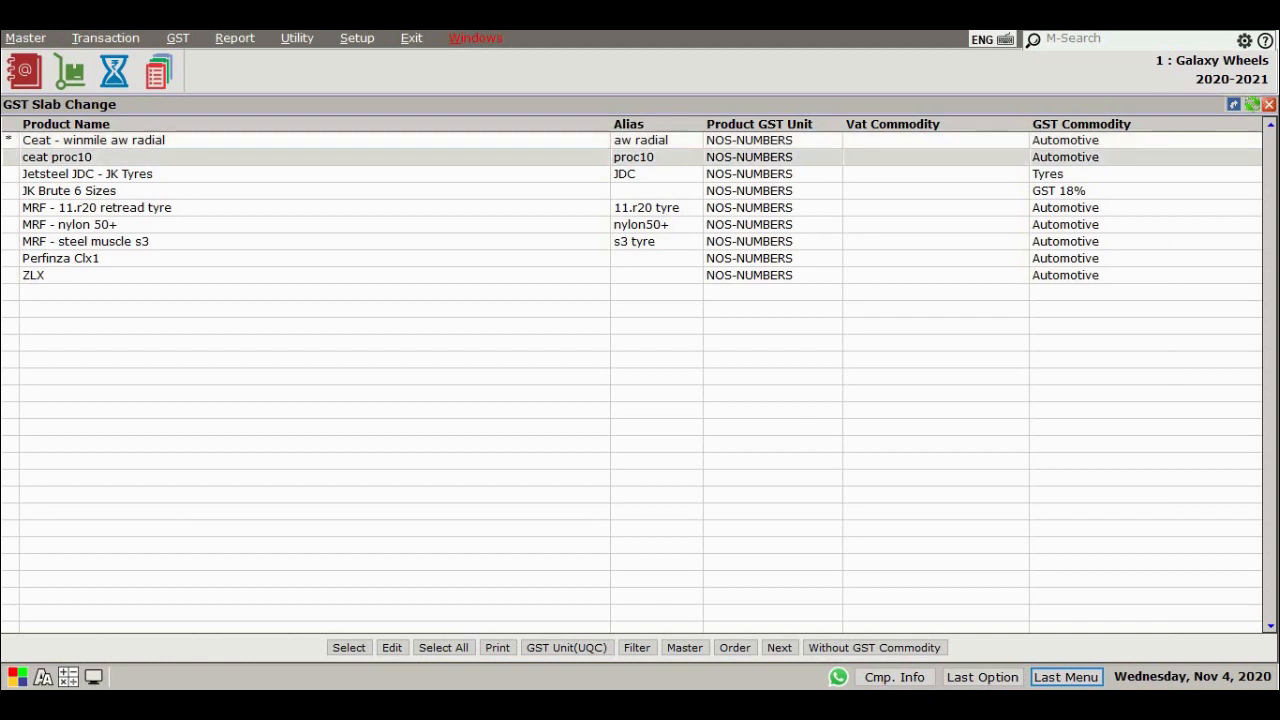
key("space")
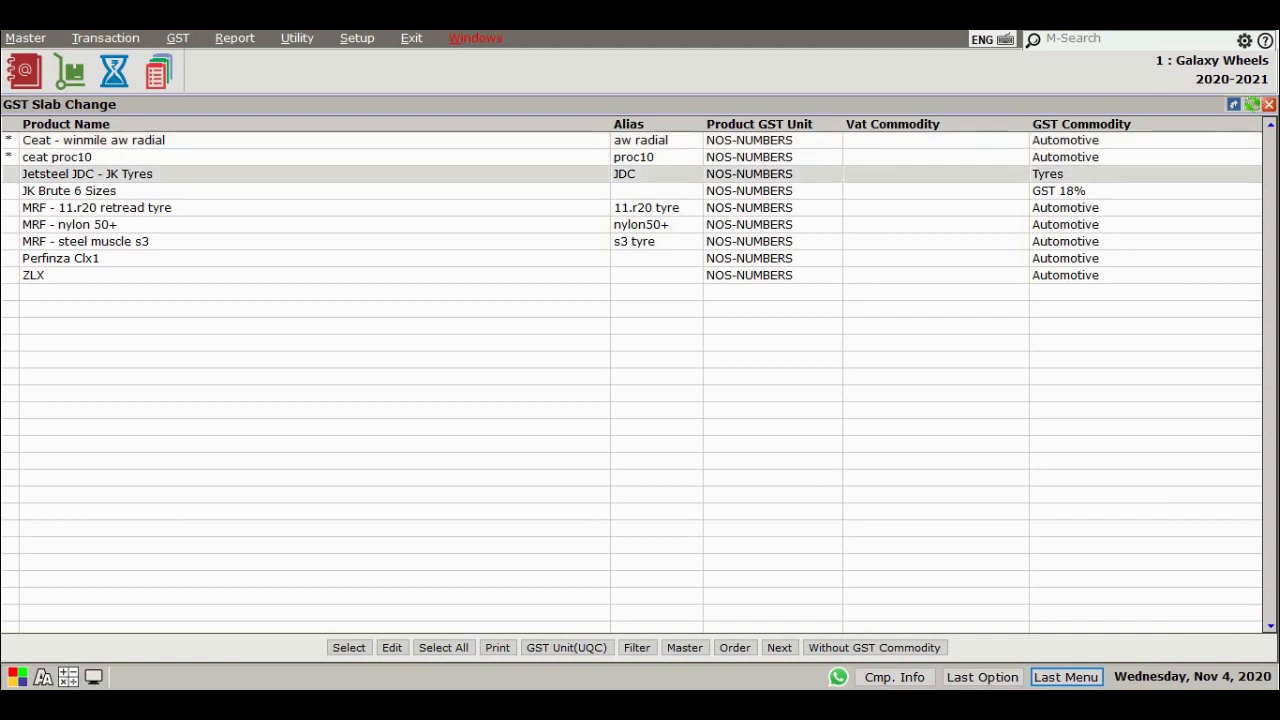
key("Escape")
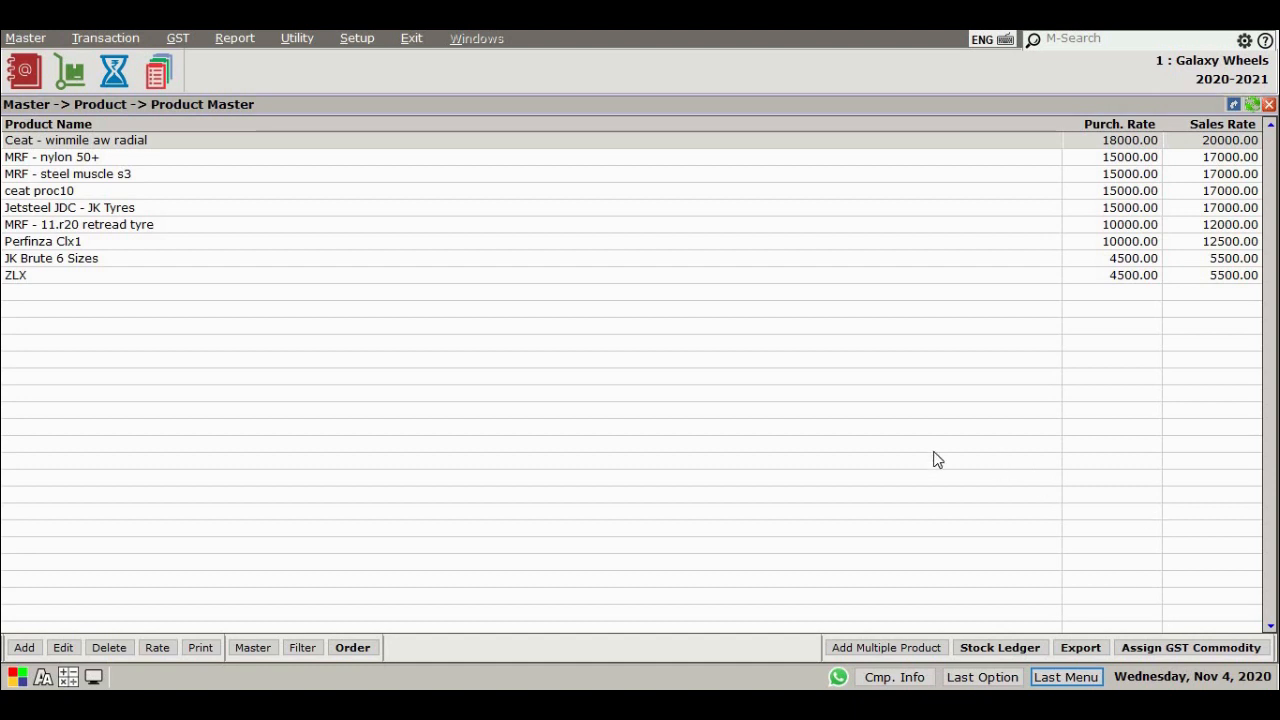
Start a new debit purchase invoice from the Purchase Invoice voucher list
key("Escape")
left_click(105, 38)
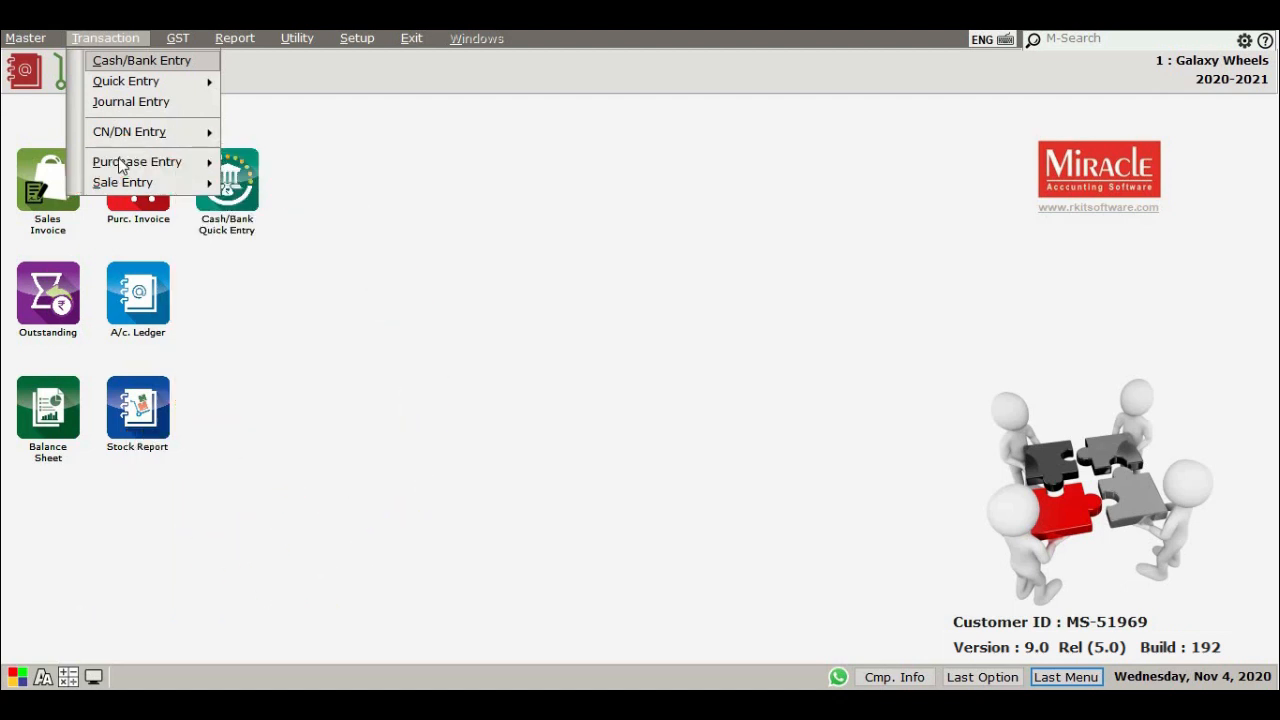
mouse_move(122, 166)
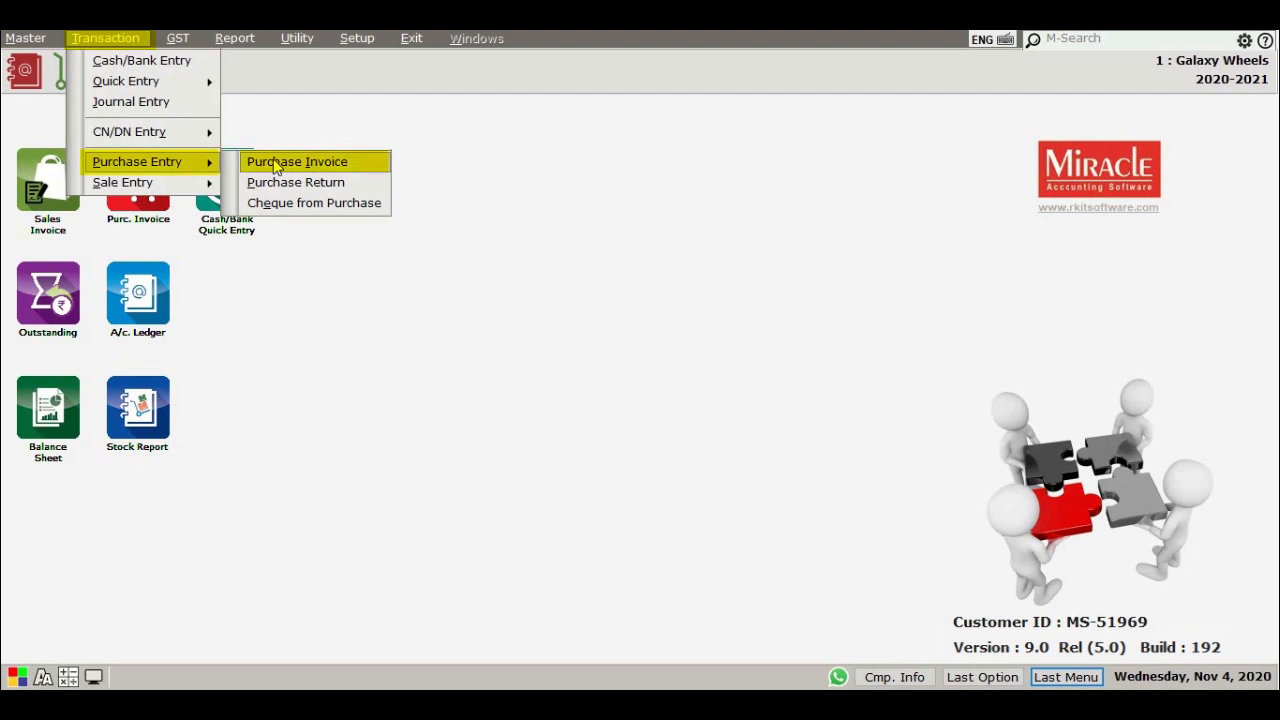
left_click(274, 166)
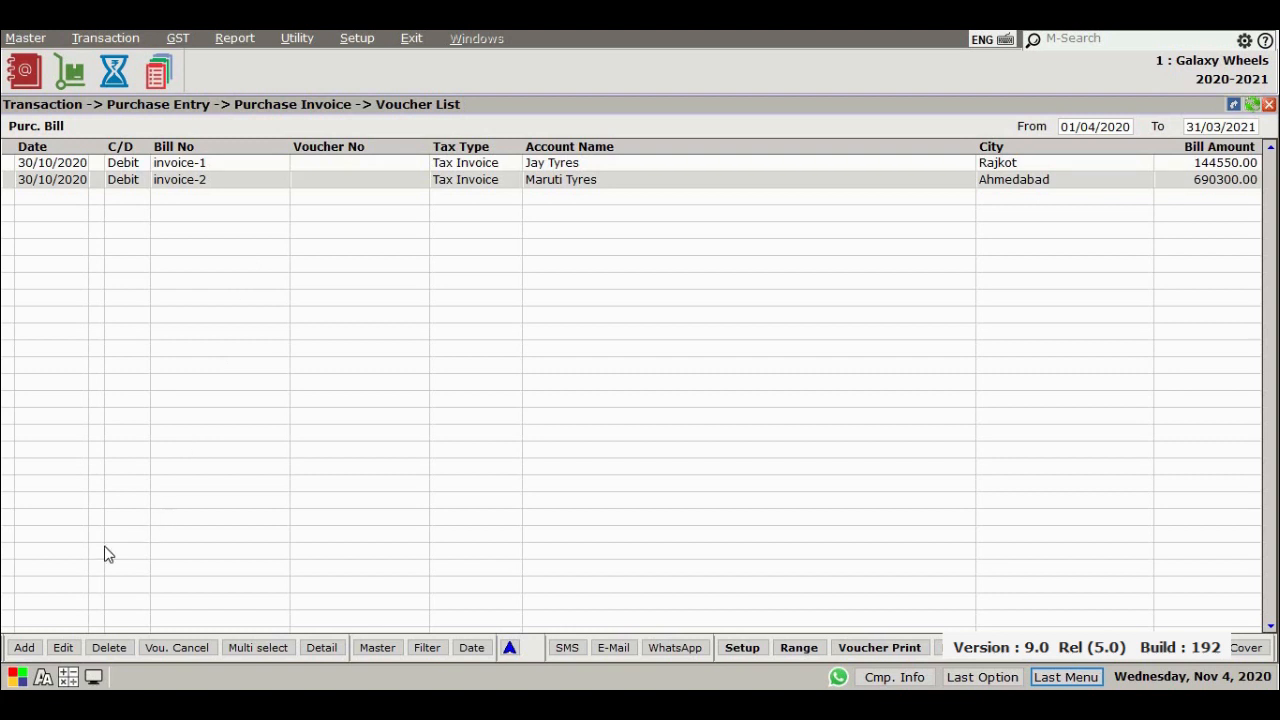
left_click(26, 648)
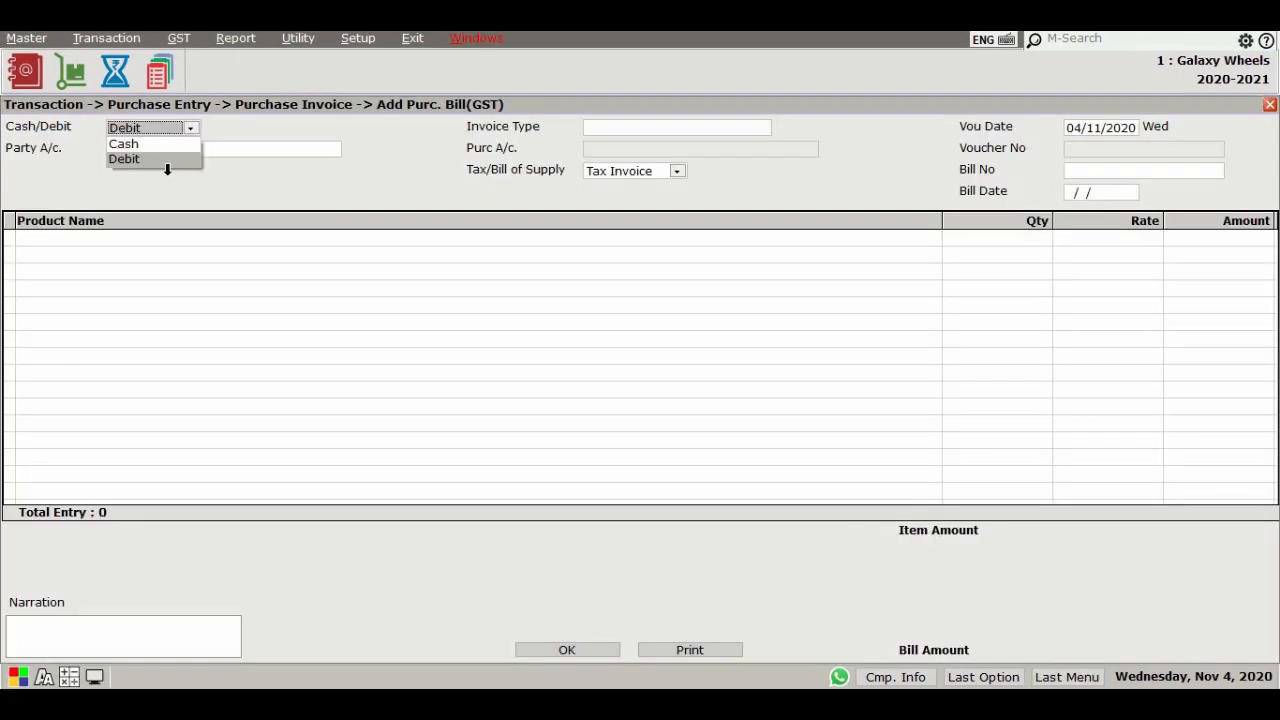
left_click(167, 166)
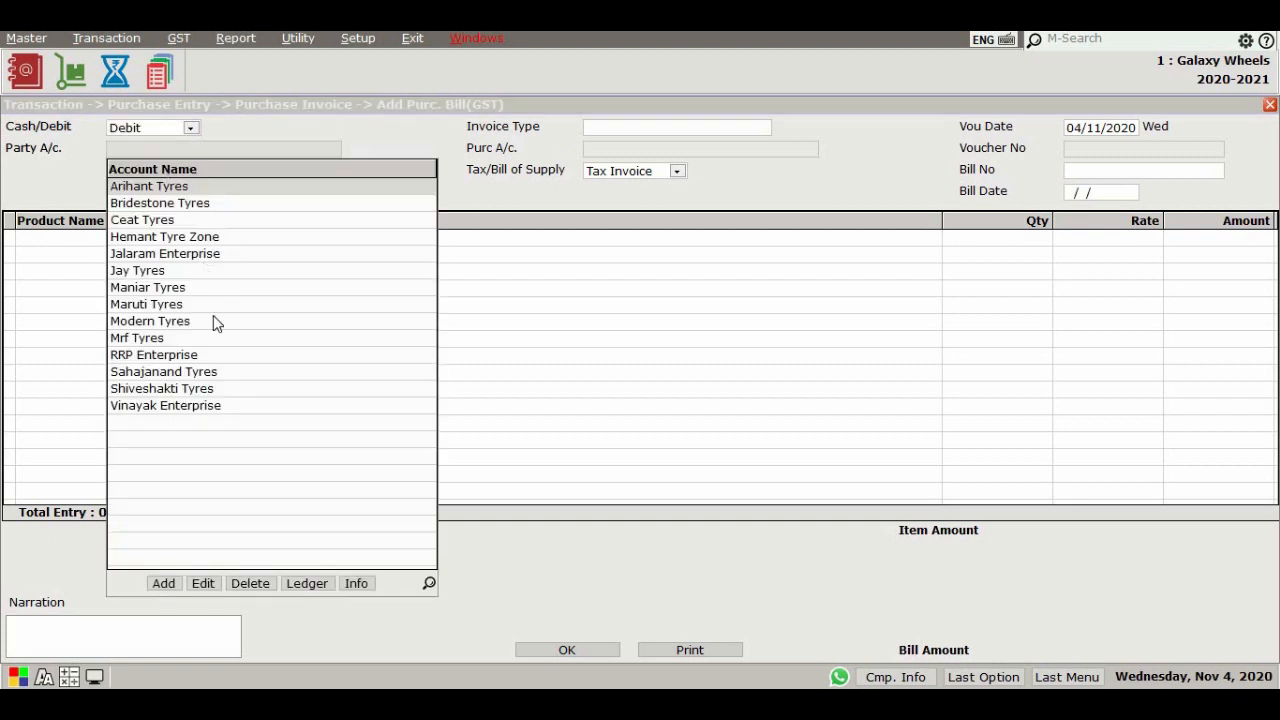
Add a new party account named Maharaja Tyres with alias MT Tyres
left_click(212, 406)
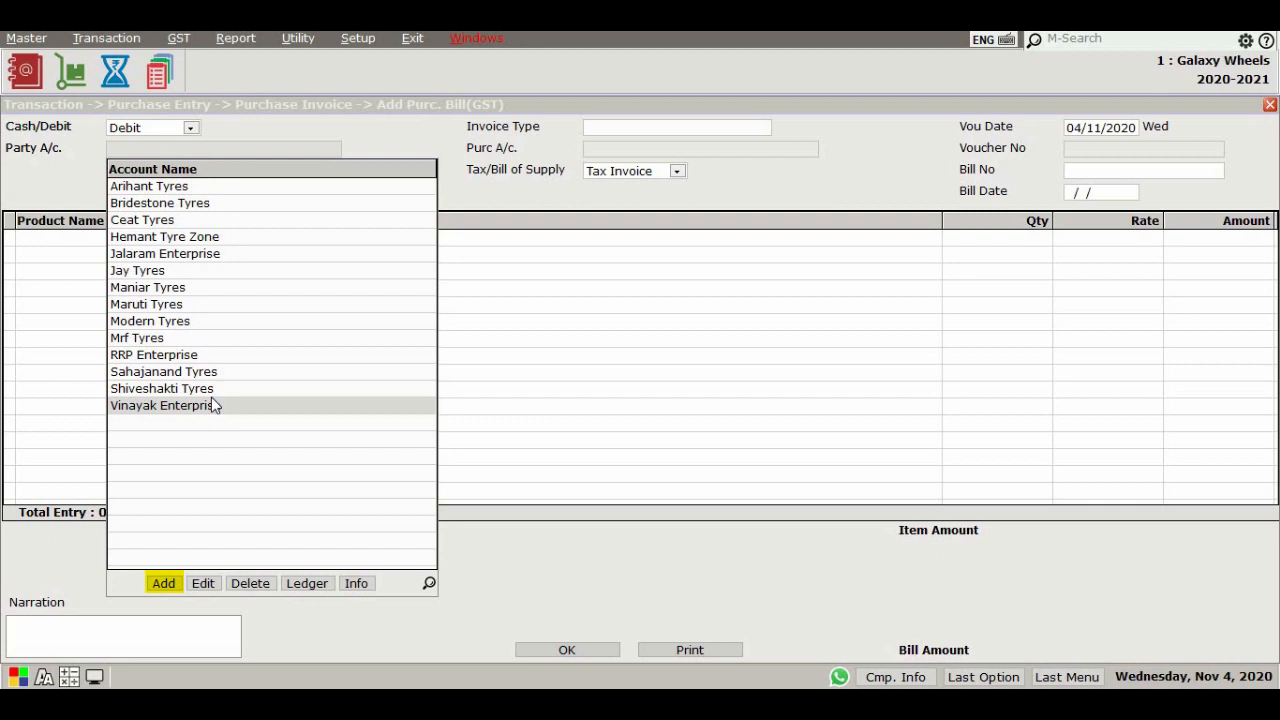
left_click(218, 371)
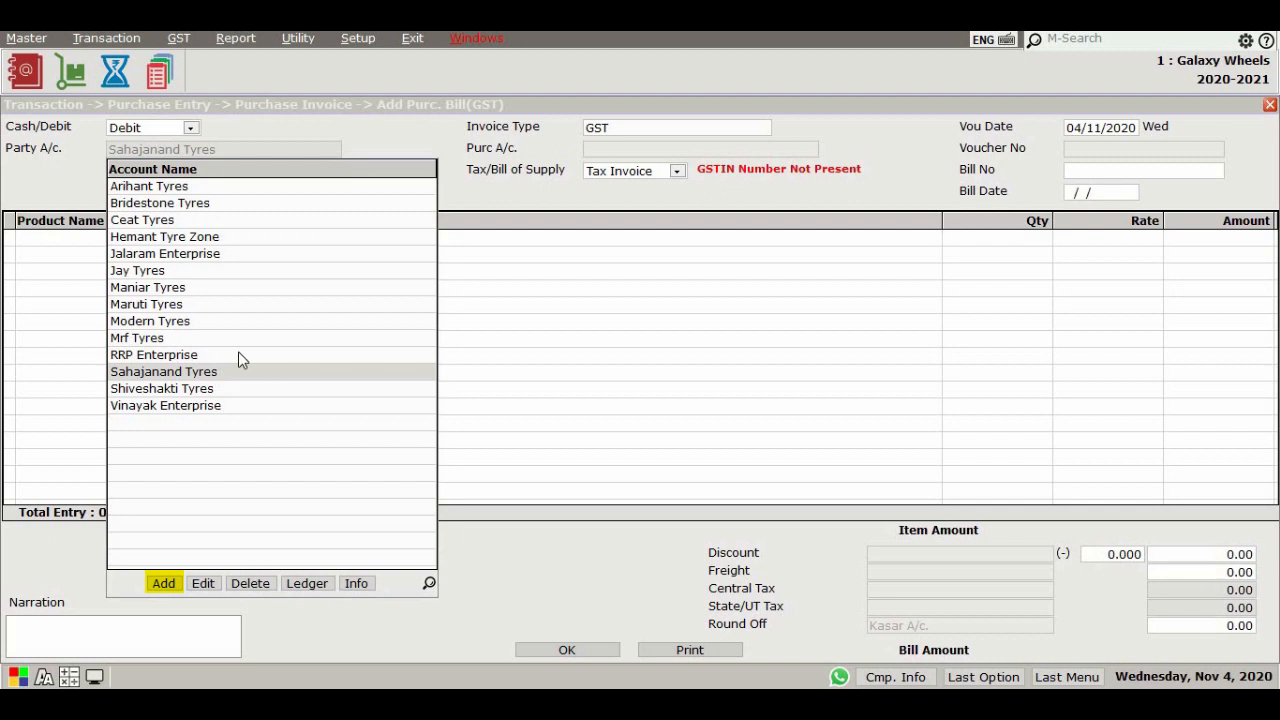
left_click(163, 583)
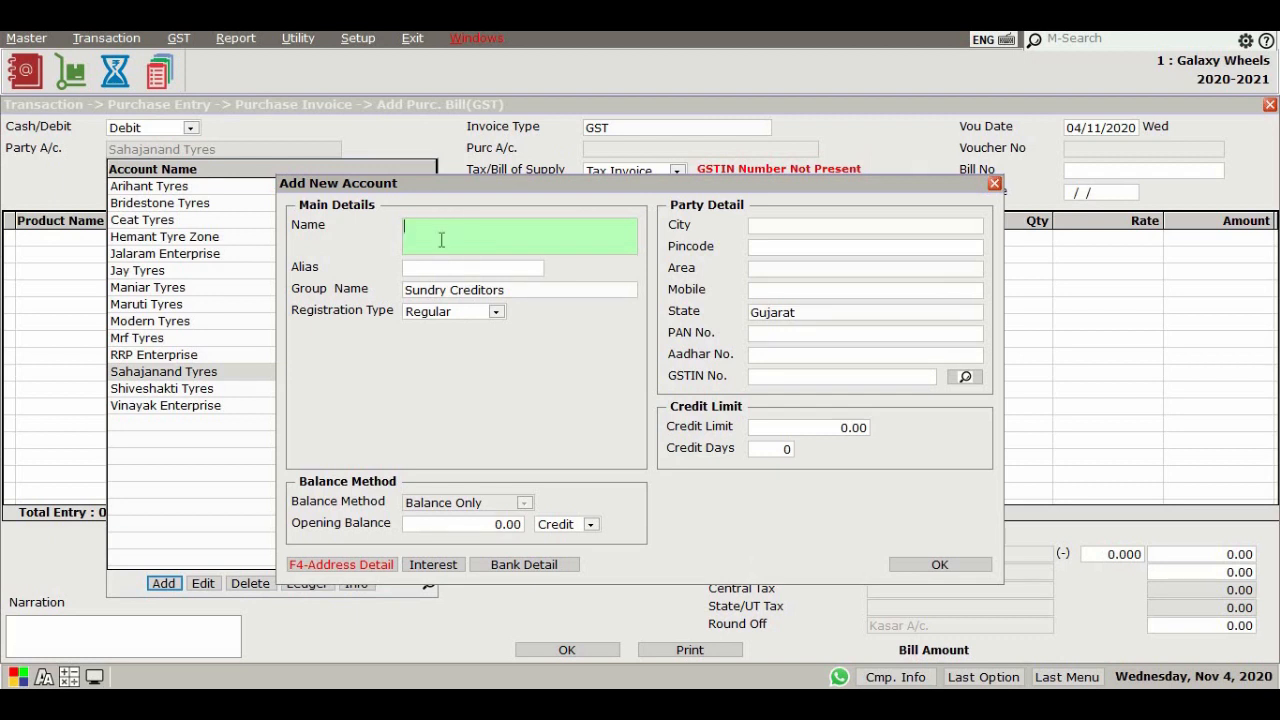
type("Maharaja Tyres")
key("Return")
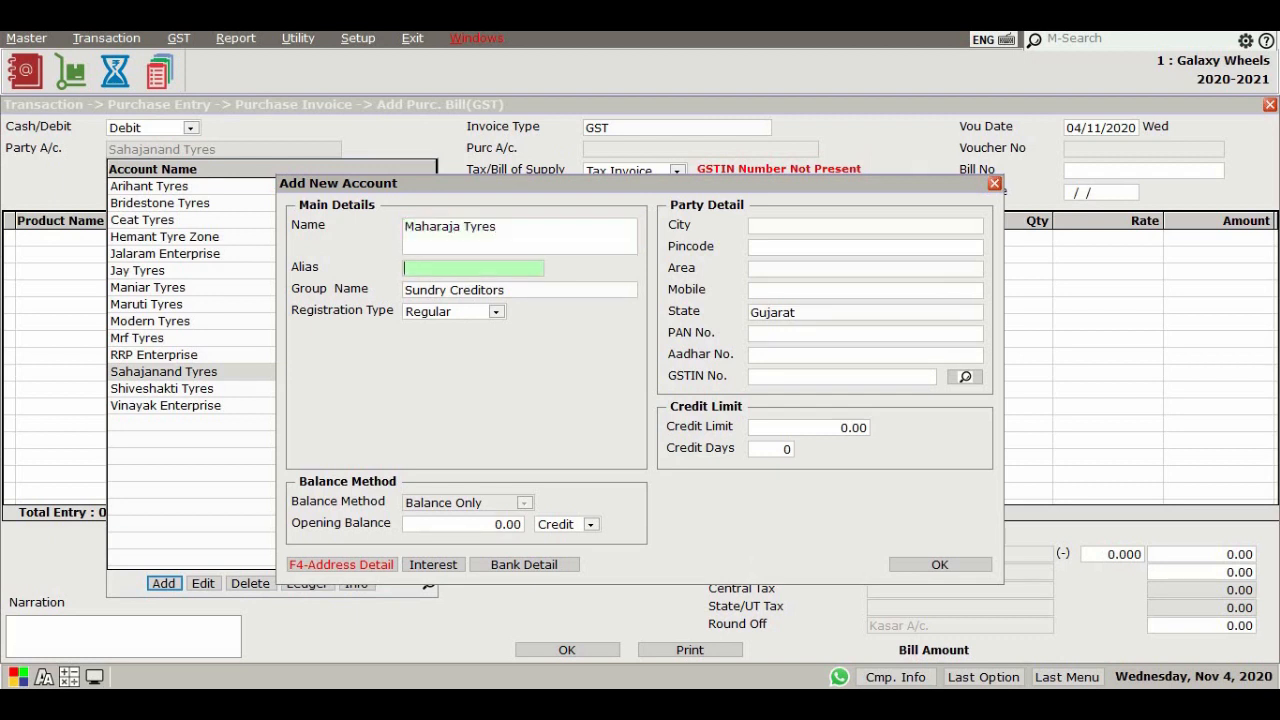
type("MT Tyres")
key("Return")
key("Return")
Set the account's city to Baroda and pincode to 391421
key("Return")
key("Return")
key("Return")
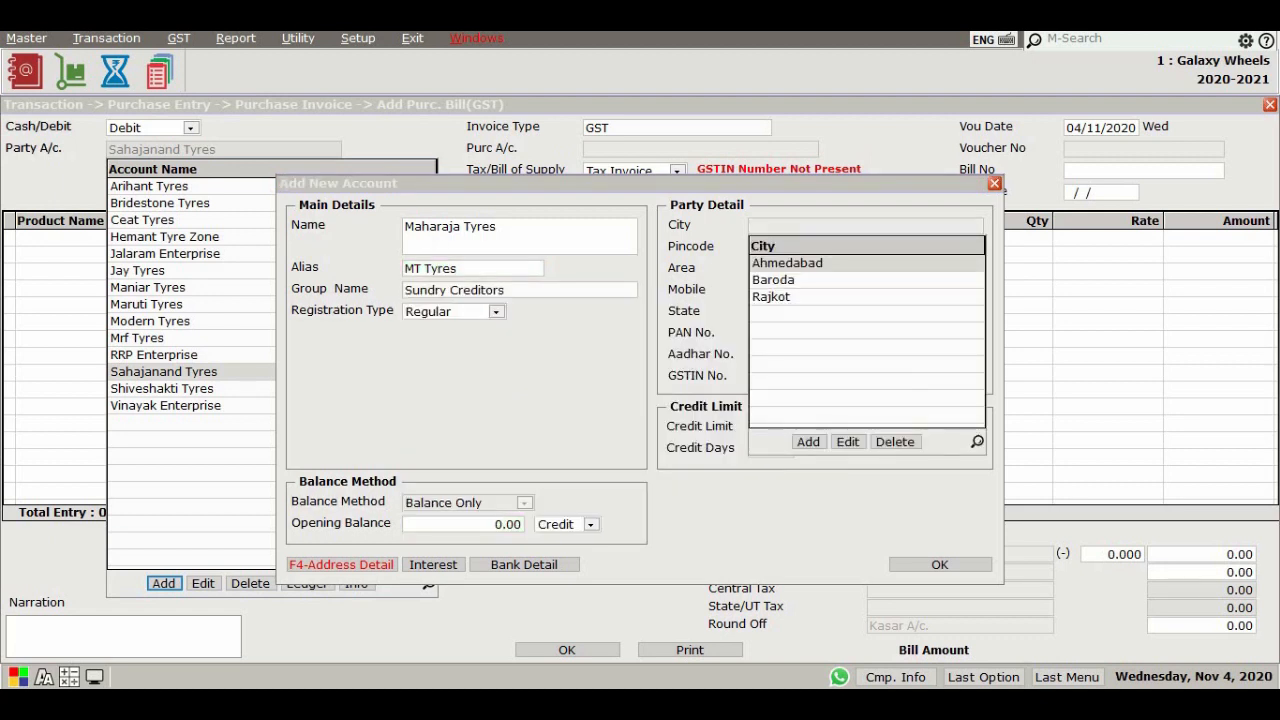
key("Down")
key("Return")
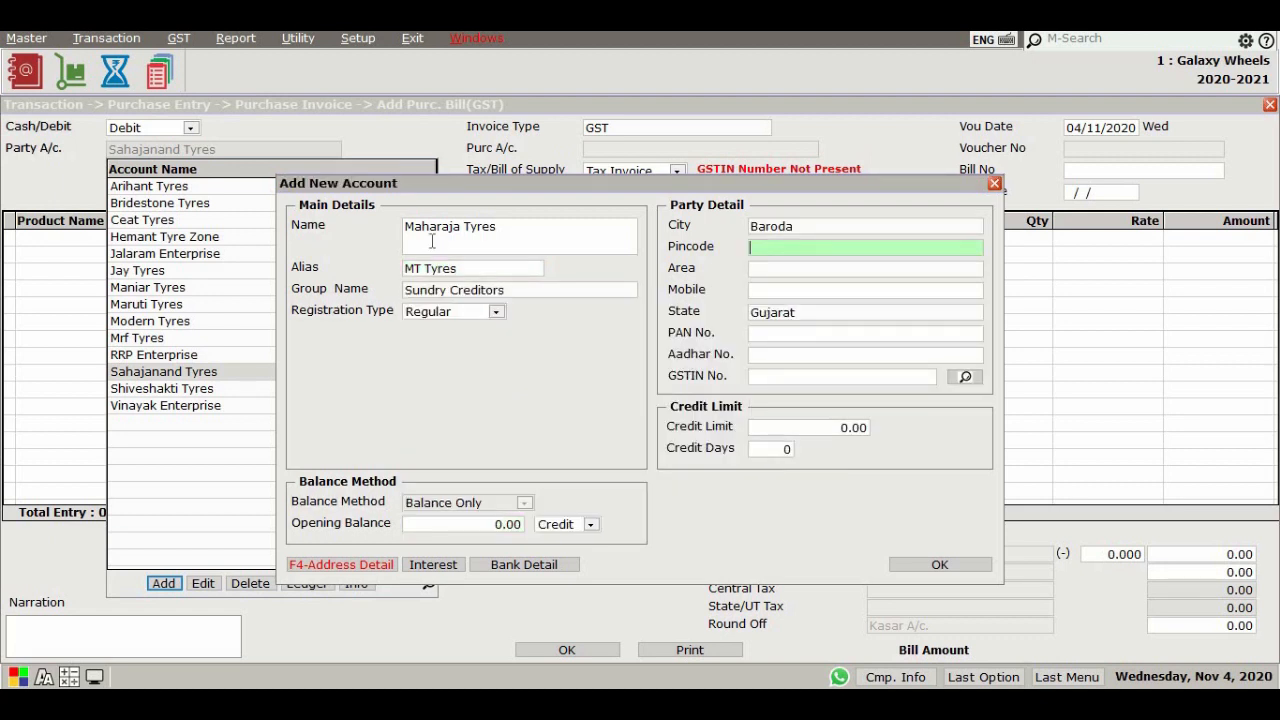
type("391421")
key("Return")
Create a new area named Nagarwada and set the account's area to Amitnagar
left_click(808, 485)
type("Naga")
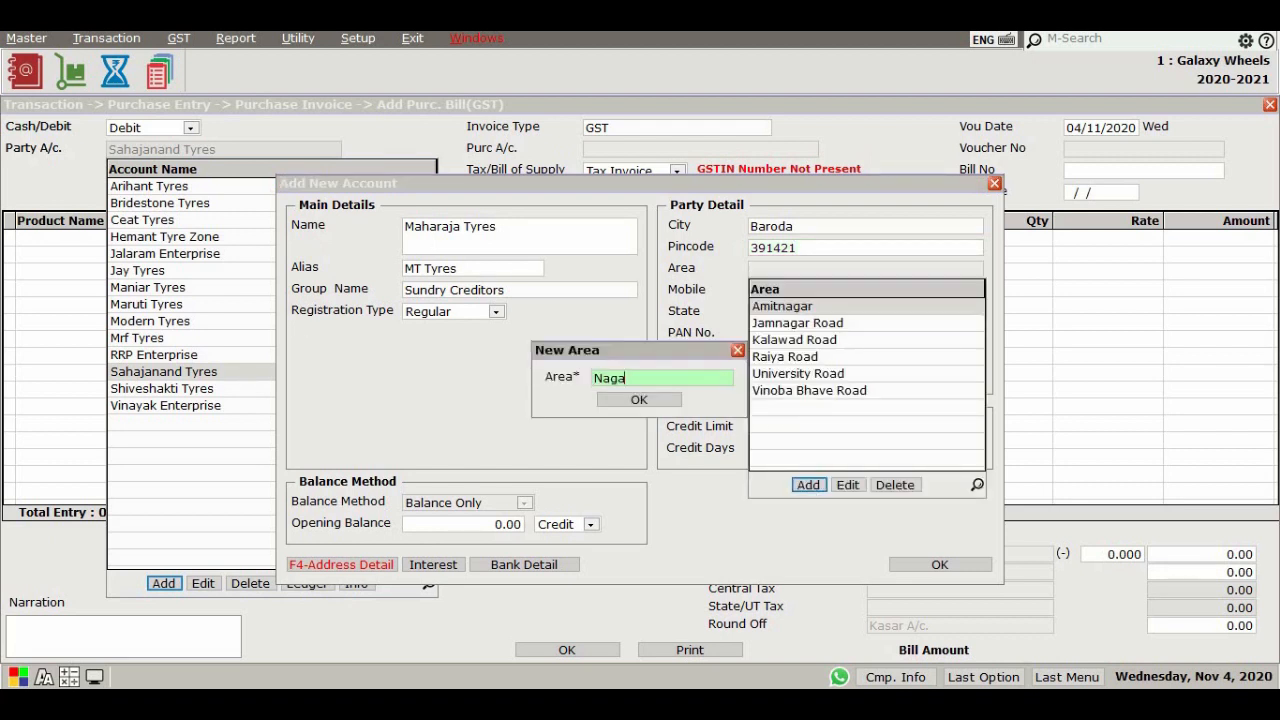
type("rwada")
key("Return")
Enter the account's mobile number
key("Return")
key("Return")
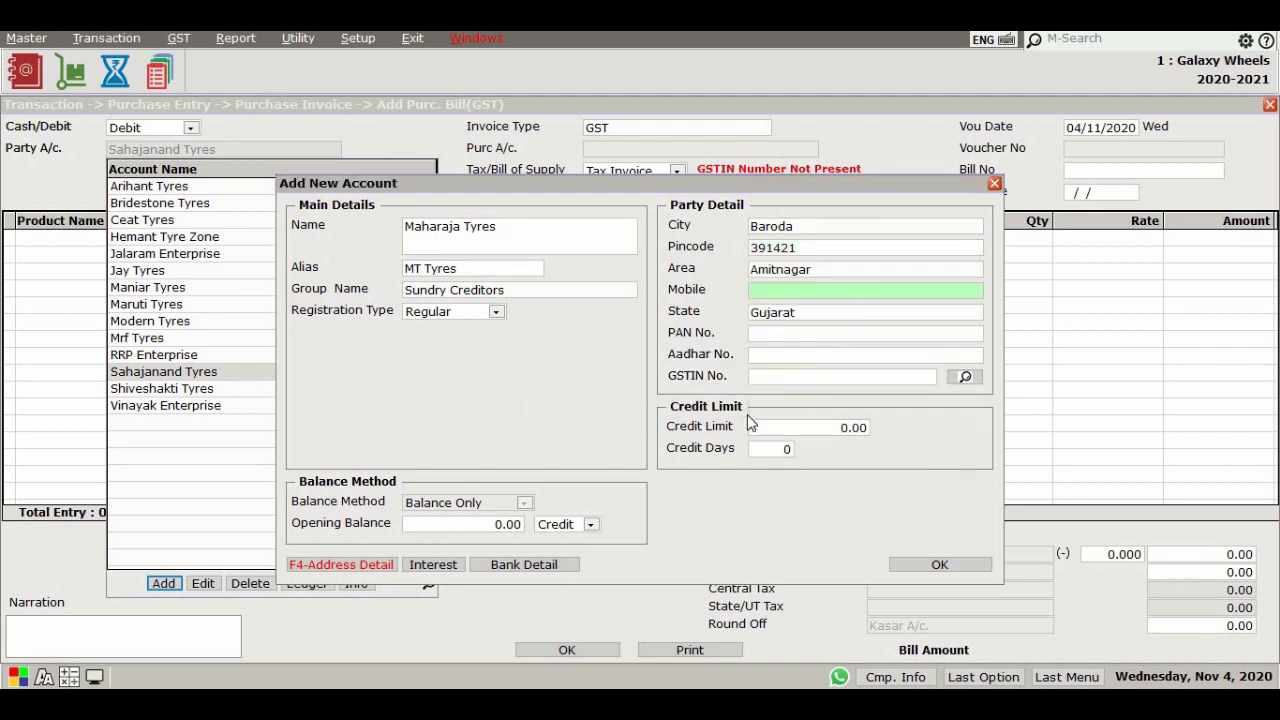
Save the new account, select Maharaja Tyres as the party, and accept GST invoice type with Tax Invoice
key("Return")
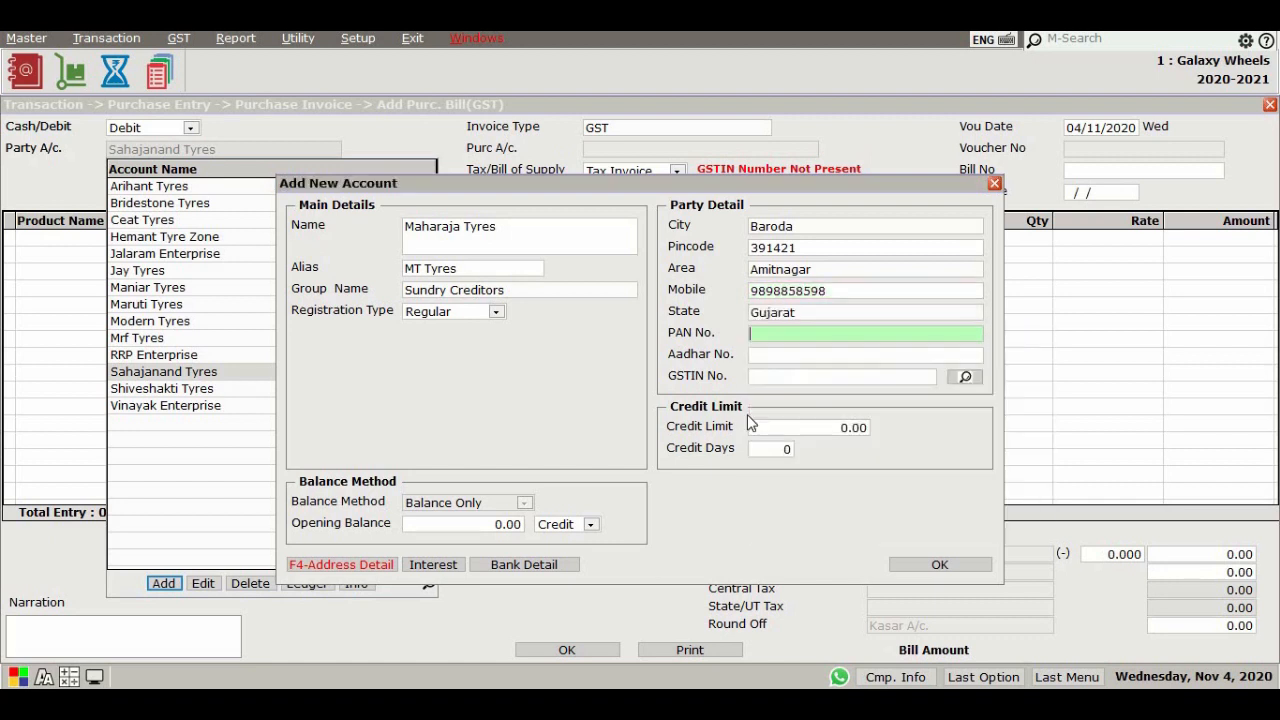
key("Return")
key("Return")
key("Return")
key("Return")
key("Return")
key("Return")
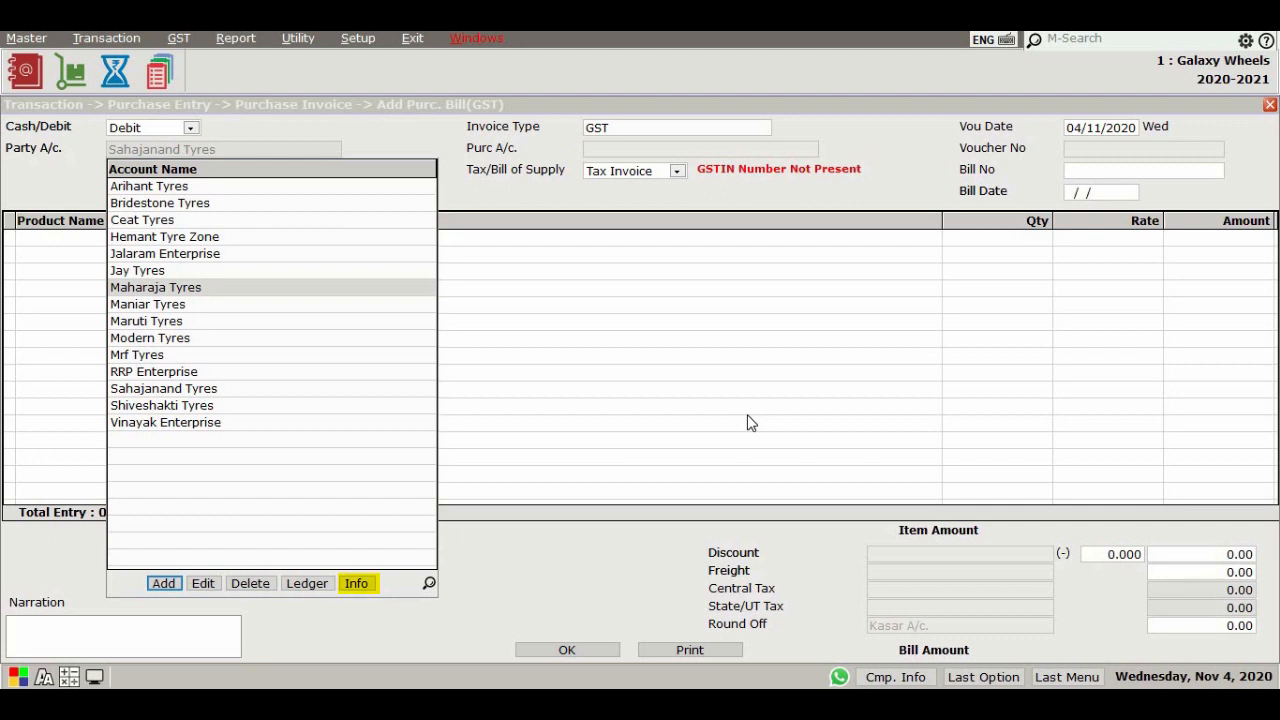
key("Return")
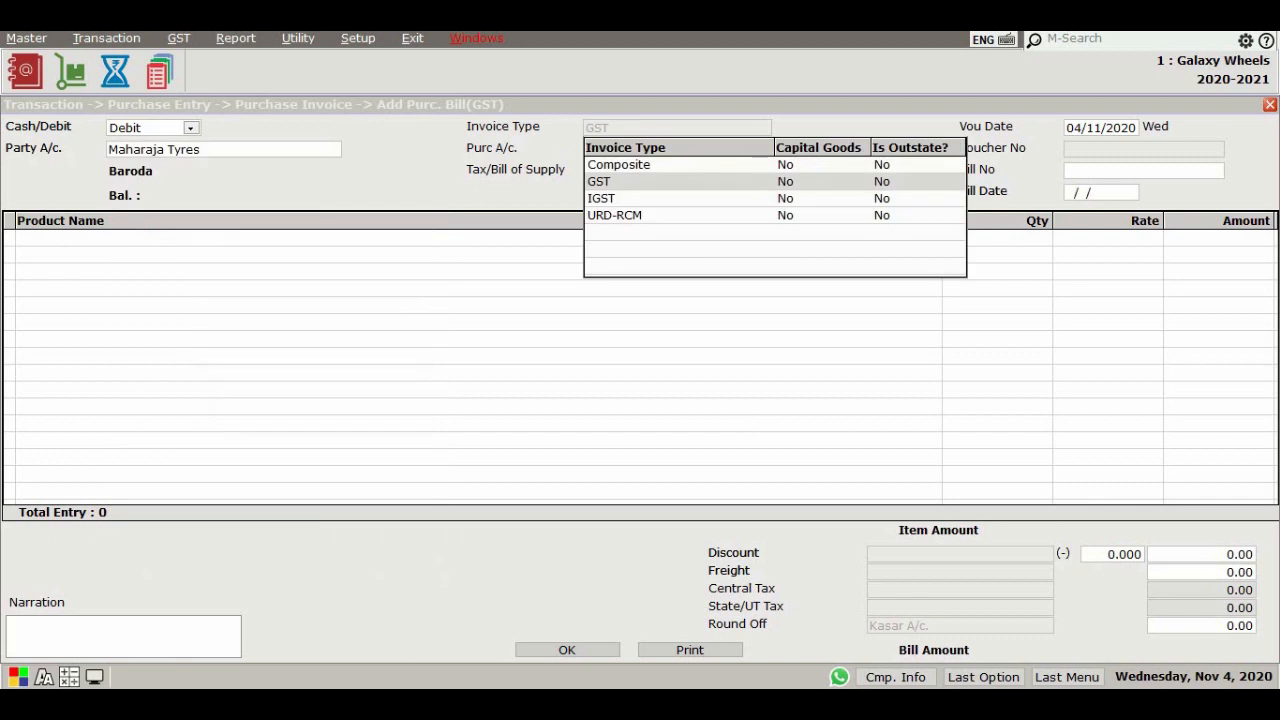
key("Return")
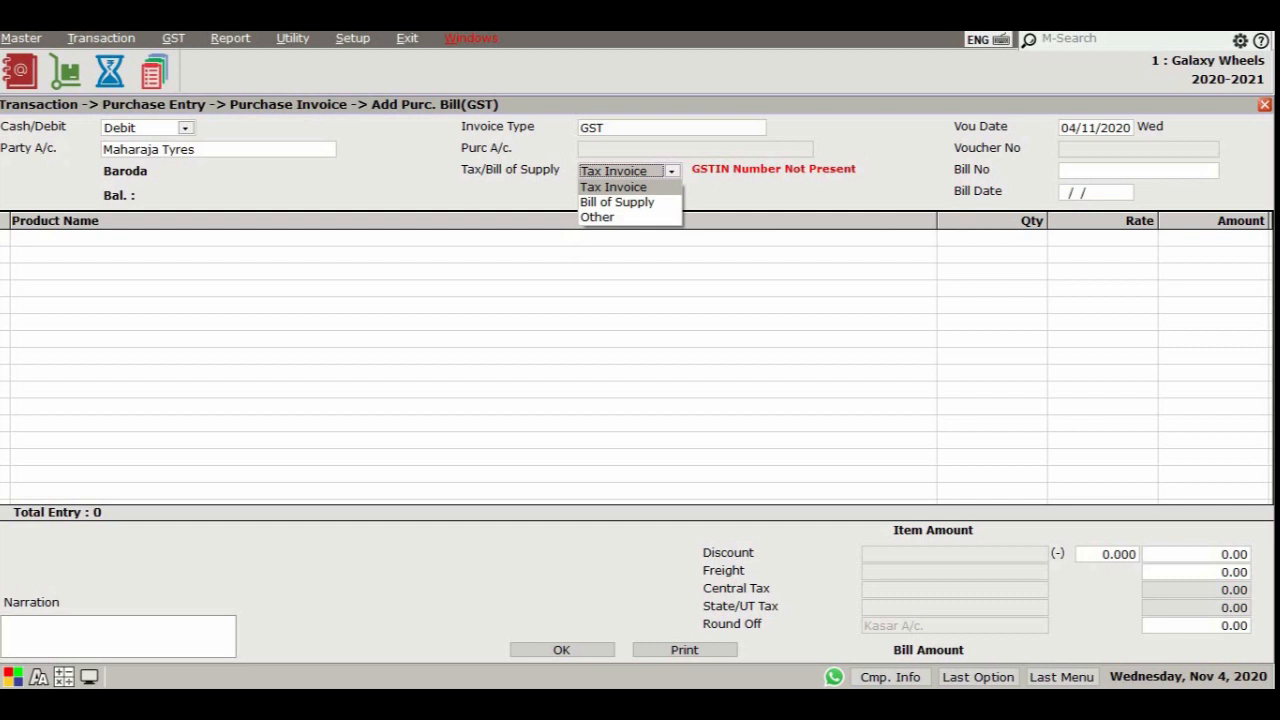
key("Return")
key("Return")
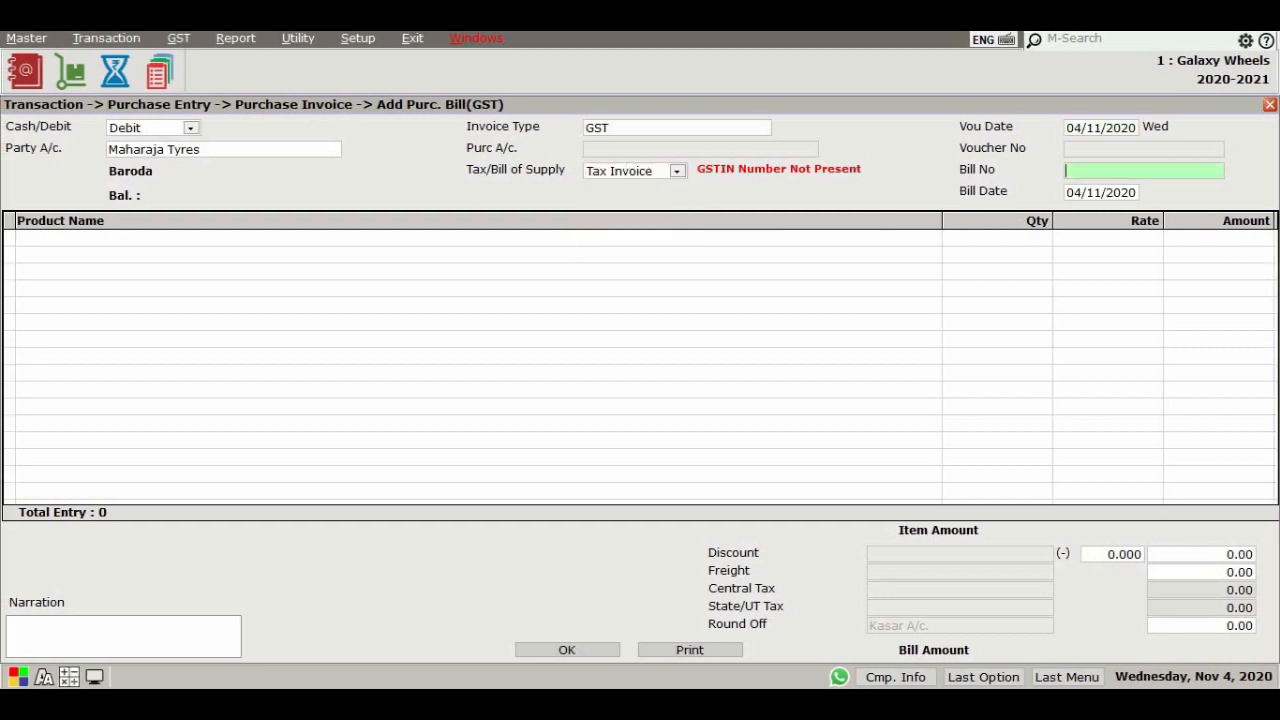
key("Return")
key("Return")
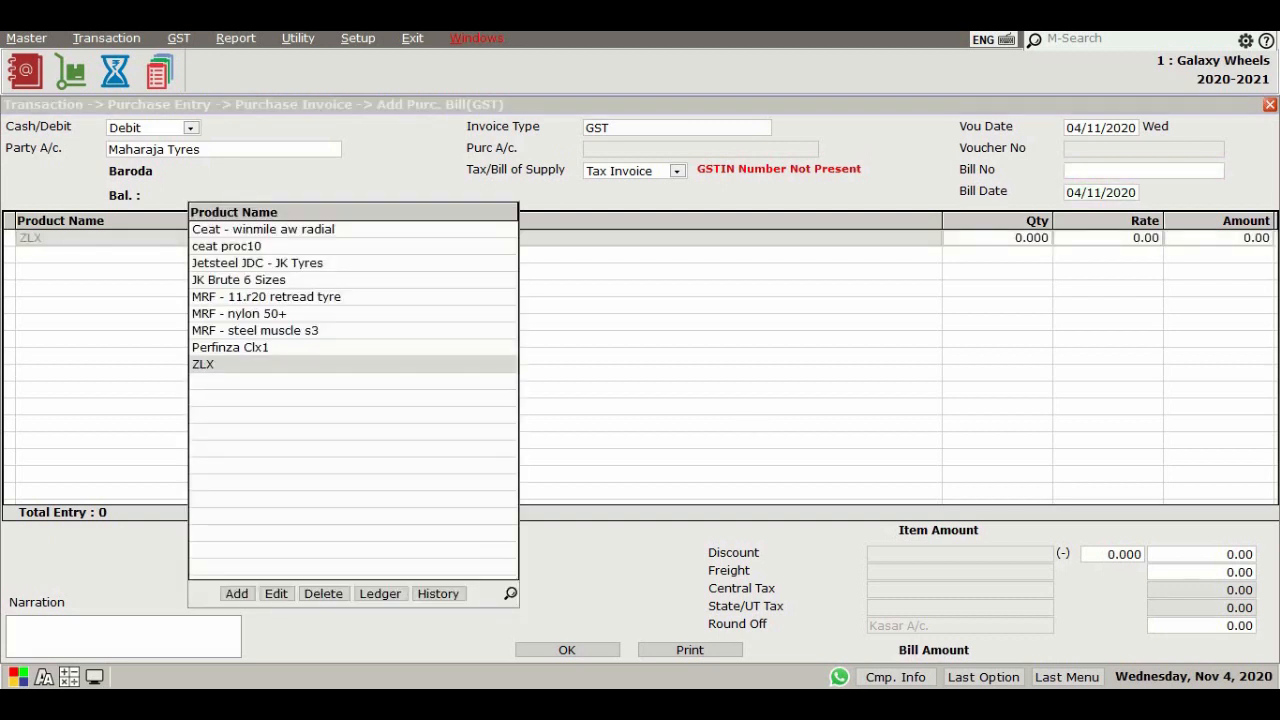
Add Jetsteel JDC - JK Tyres as a product line with quantity 2
key("Up")
key("Up")
key("Up")
key("Up")
key("Up")
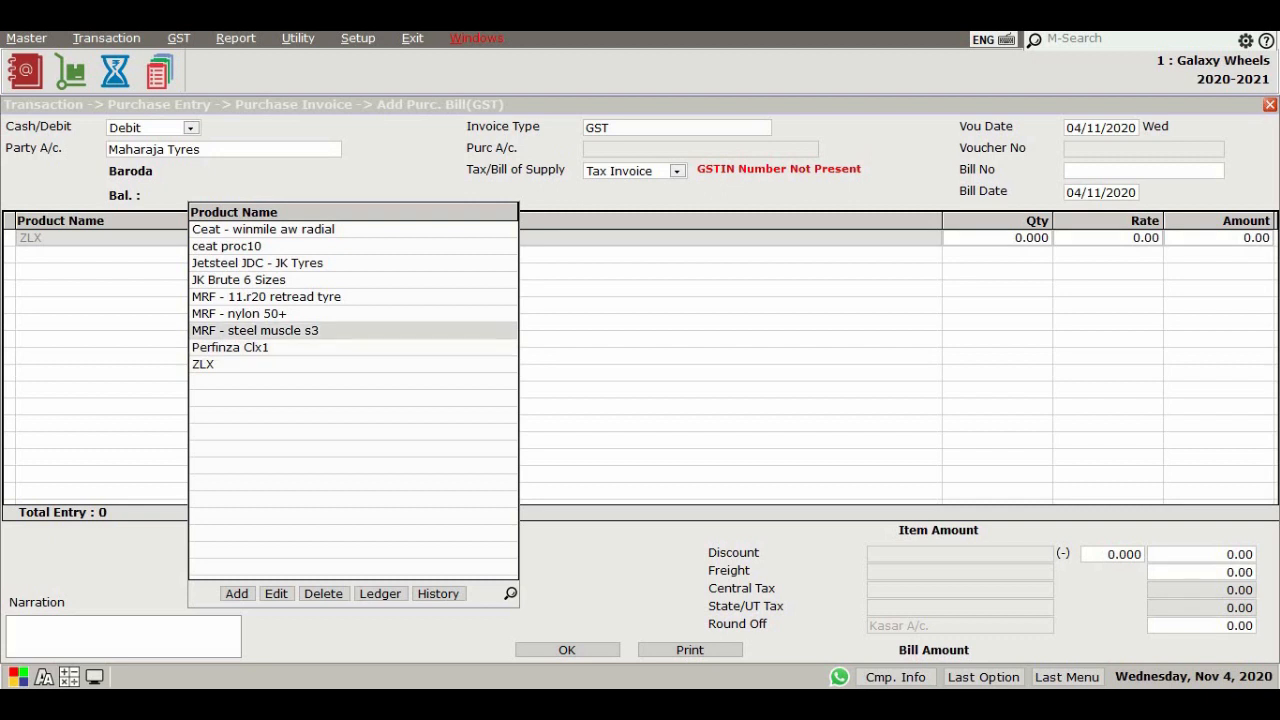
key("Up")
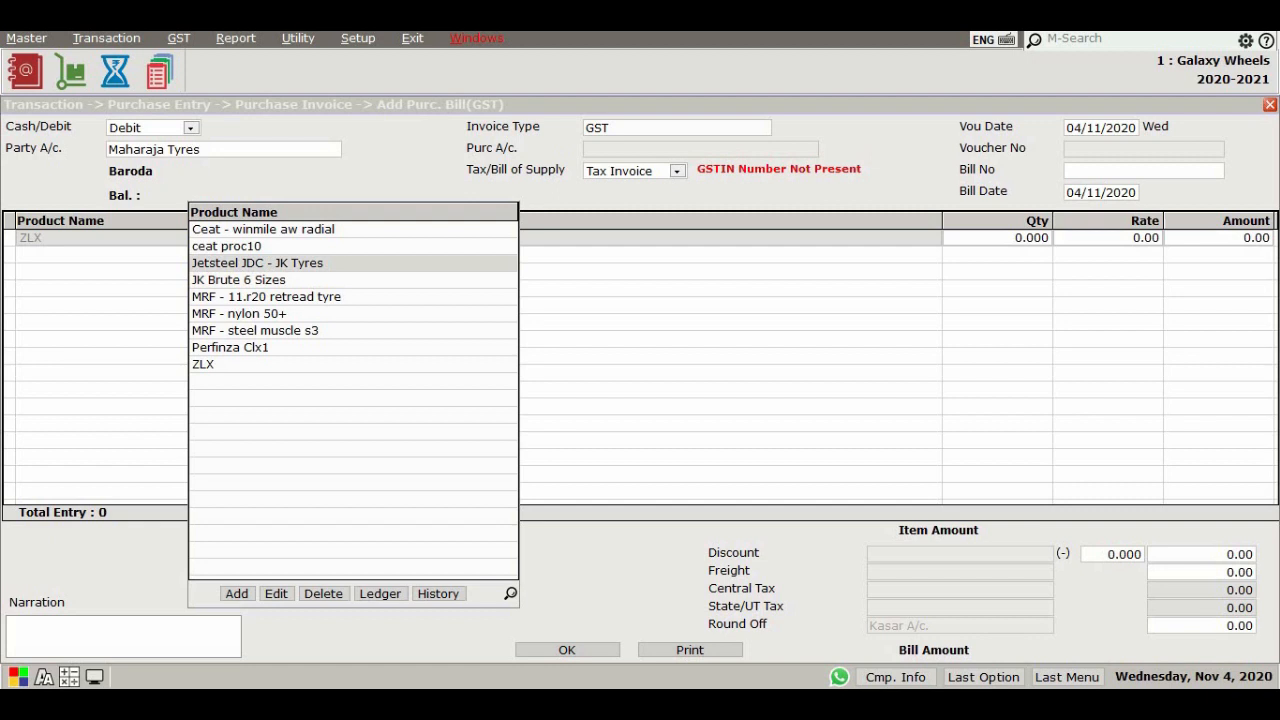
key("Down")
key("Down")
key("Down")
key("Down")
key("Down")
key("Down")
key("Up")
key("Up")
key("Up")
key("Up")
key("Up")
key("Up")
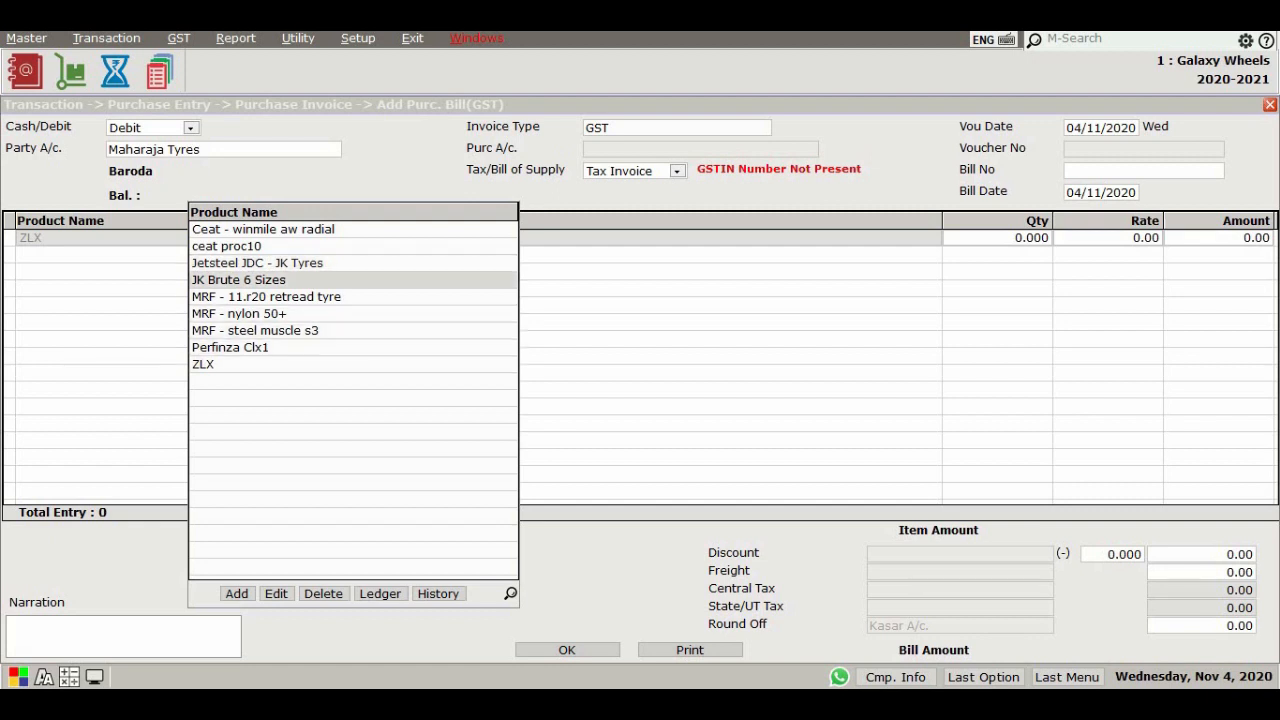
key("Return")
type("2")
key("Return")
Confirm the item's tax details and save the purchase invoice
key("Return")
key("Return")
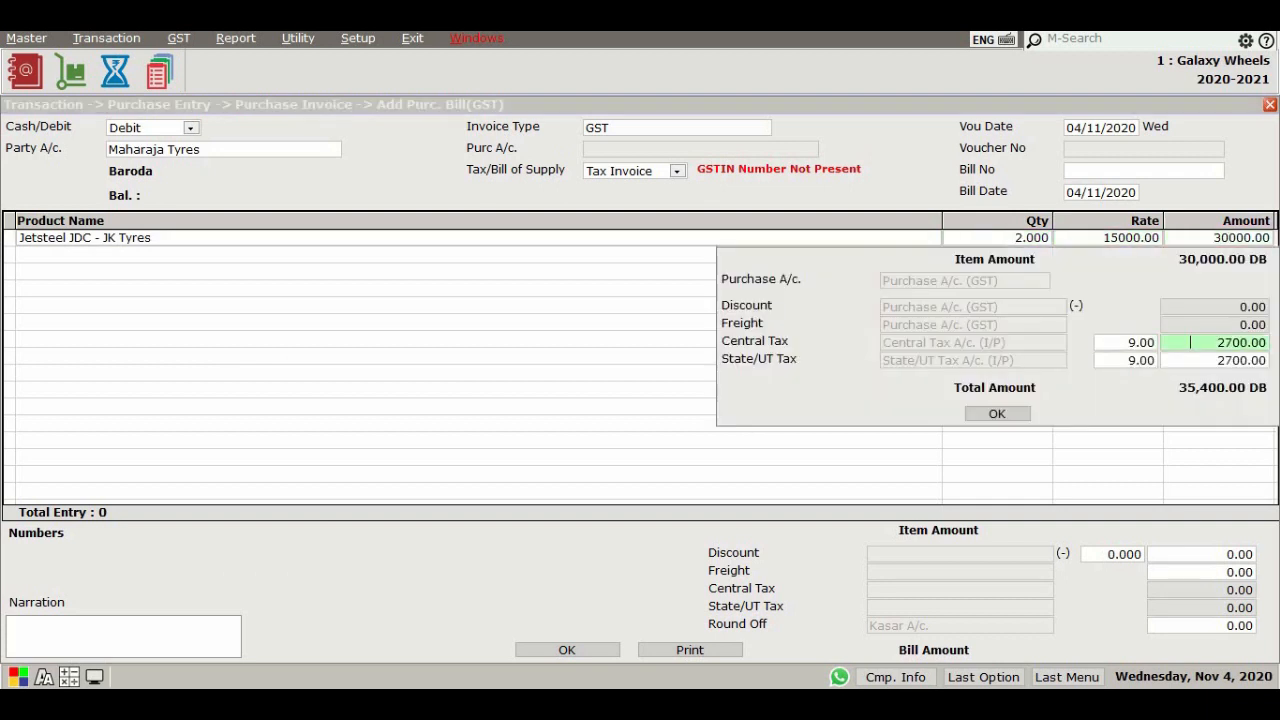
key("Return")
key("Return")
key("Return")
left_click(567, 650)
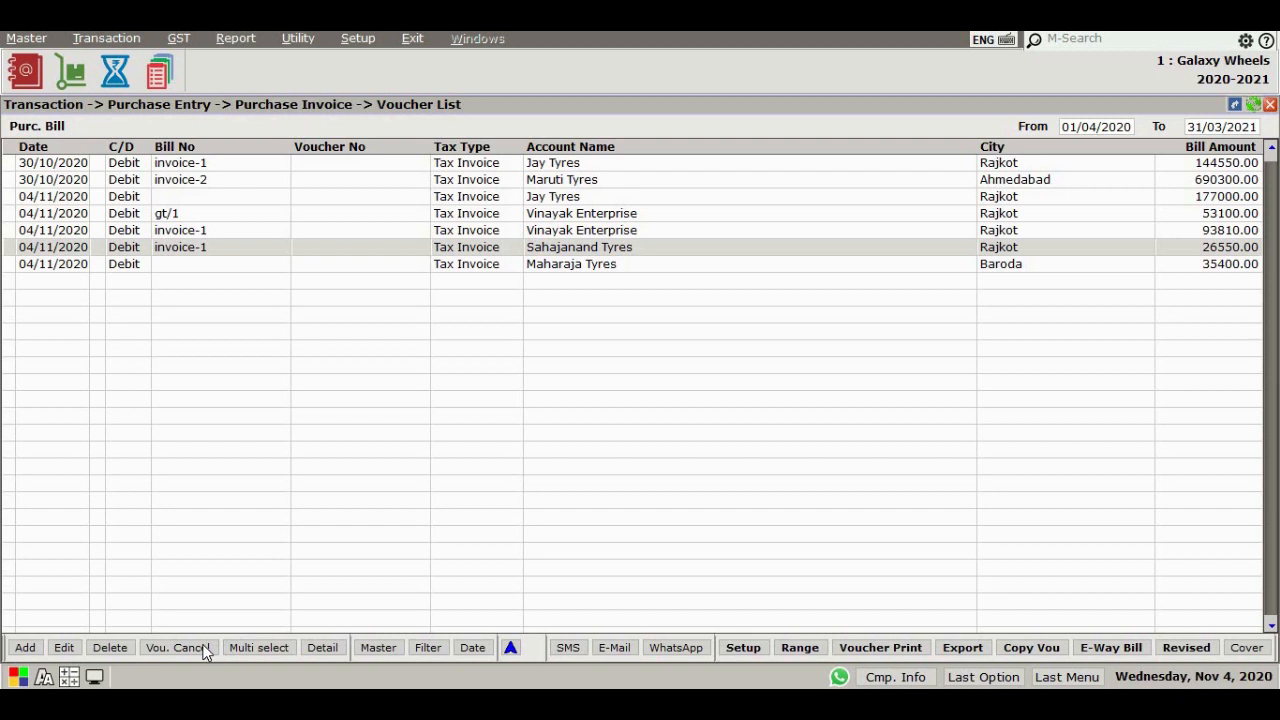
Cancel the Sahajanand Tyres purchase voucher in the voucher list
left_click(531, 250)
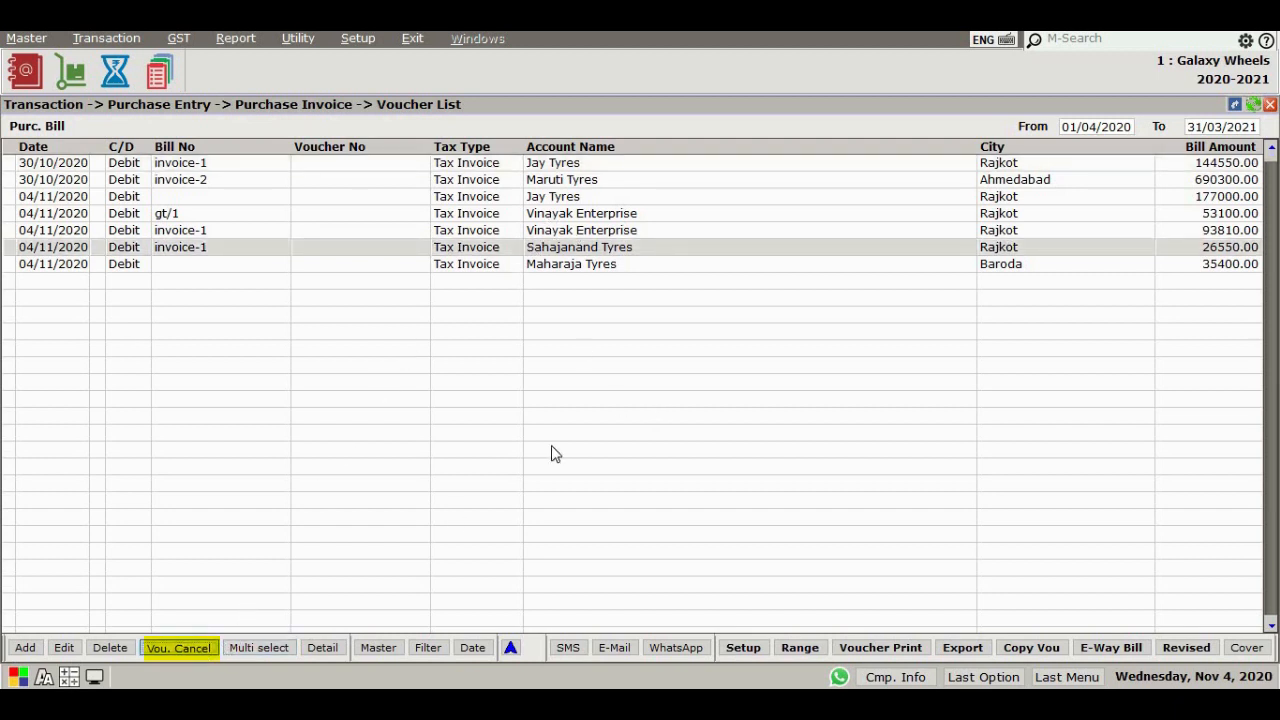
left_click(636, 414)
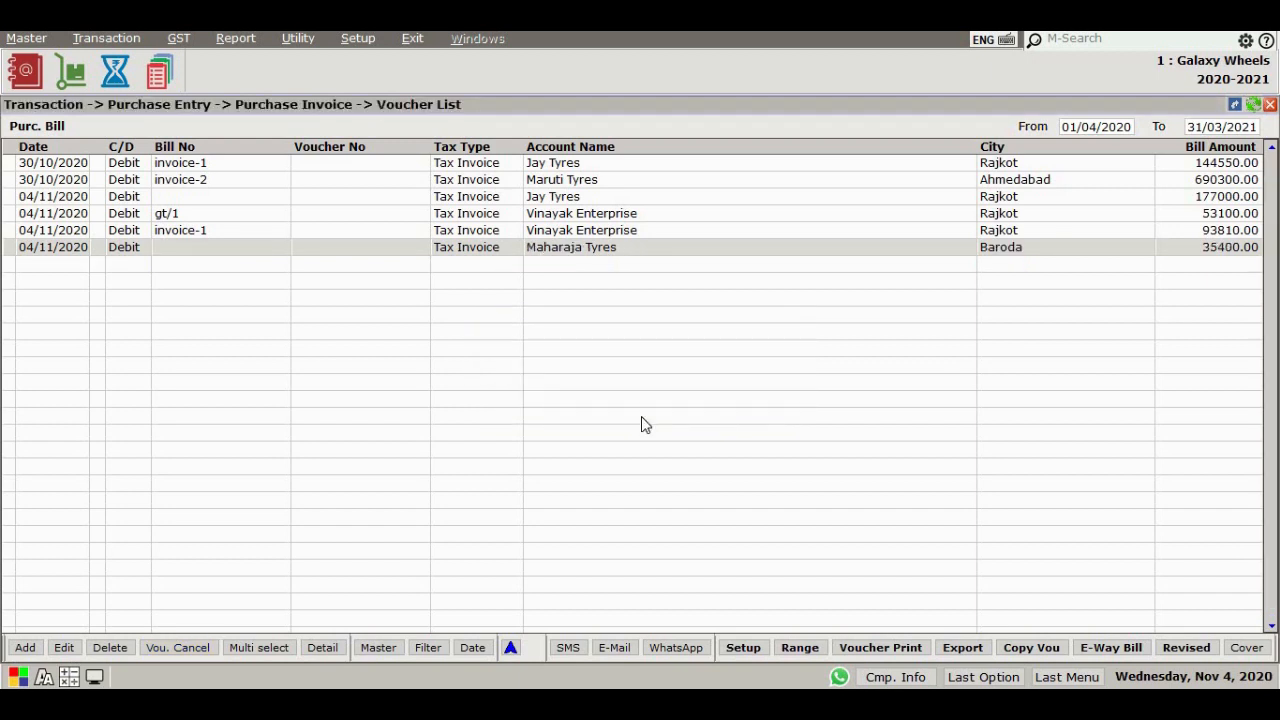
Open the Cancel Voucher Report to review cancelled purchase vouchers
key("Escape")
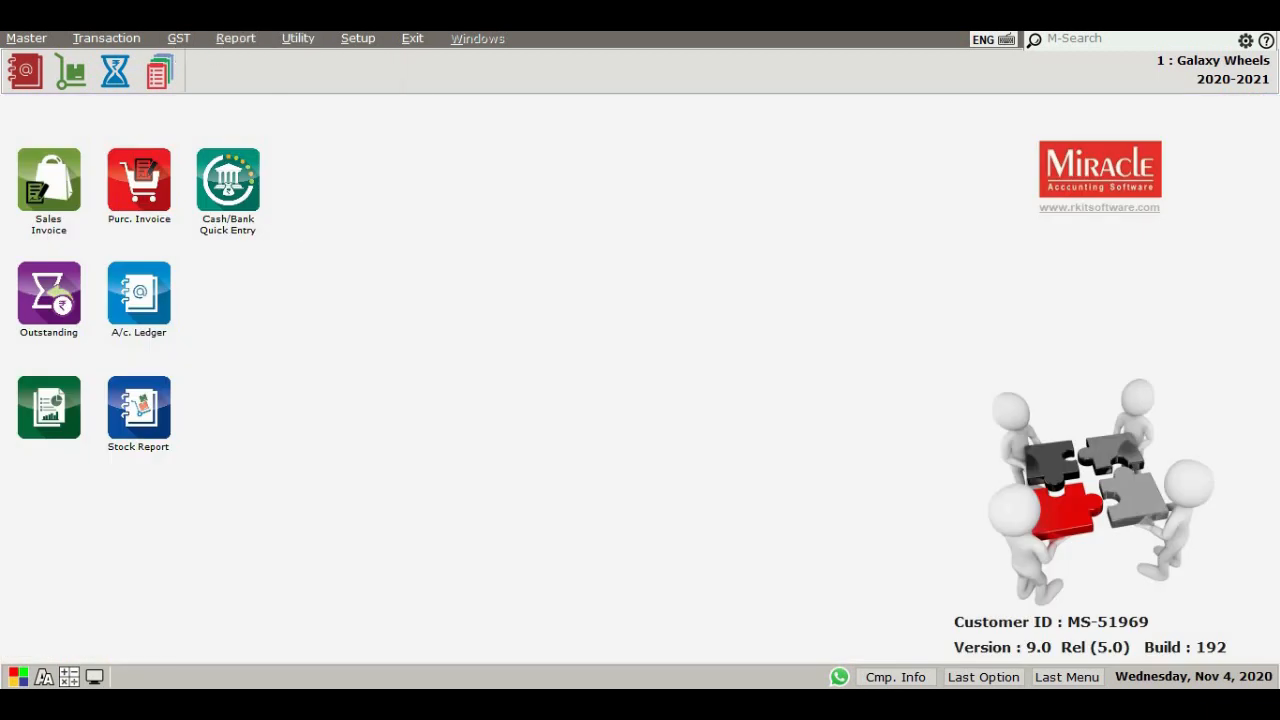
left_click(245, 40)
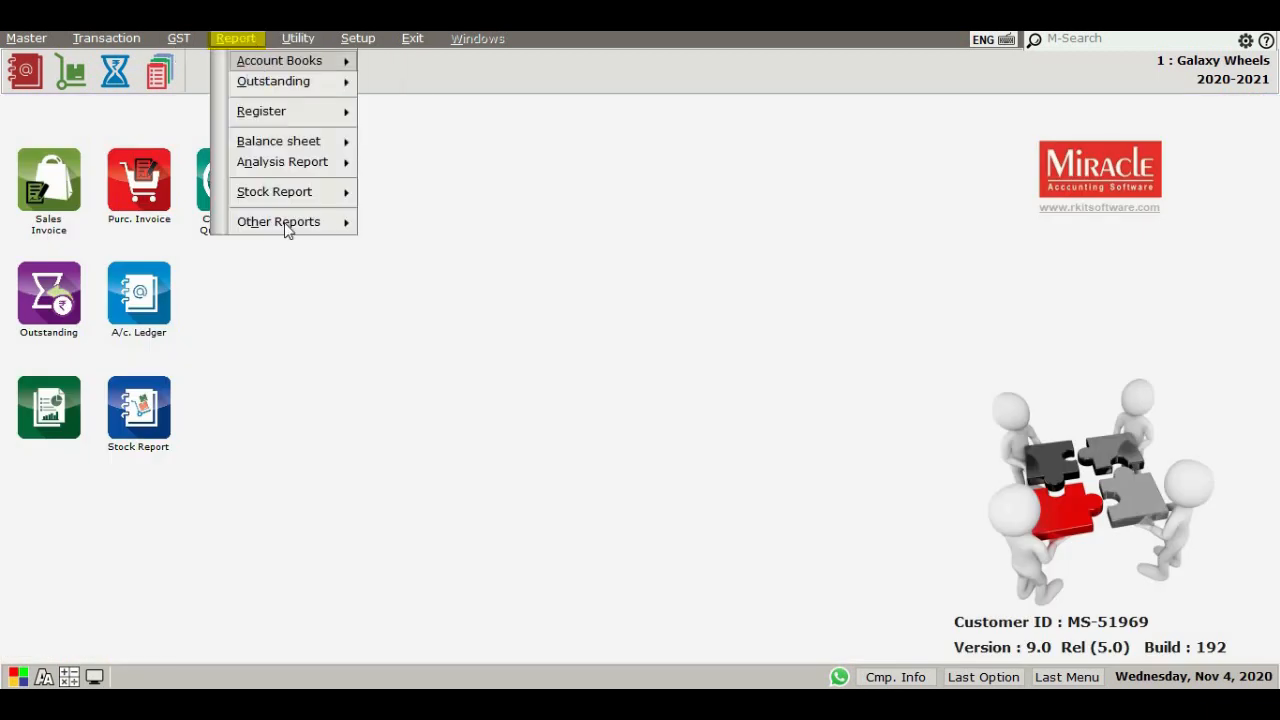
left_click(285, 224)
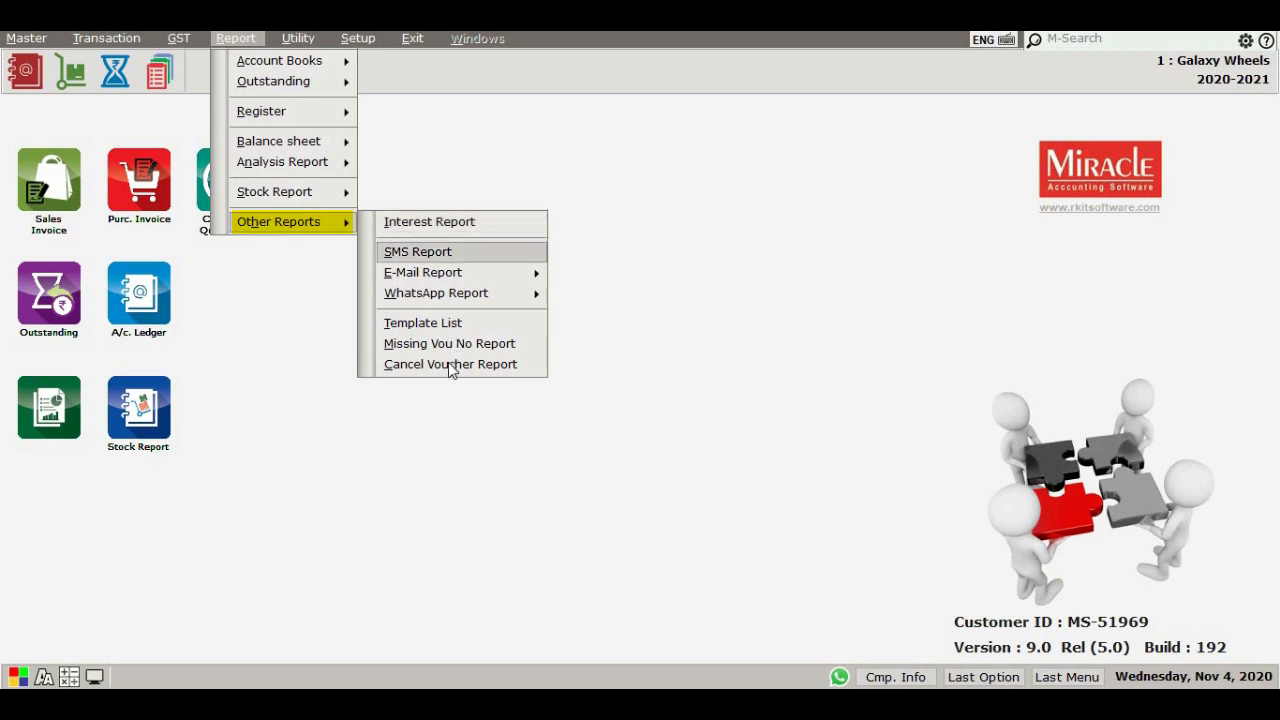
left_click(531, 366)
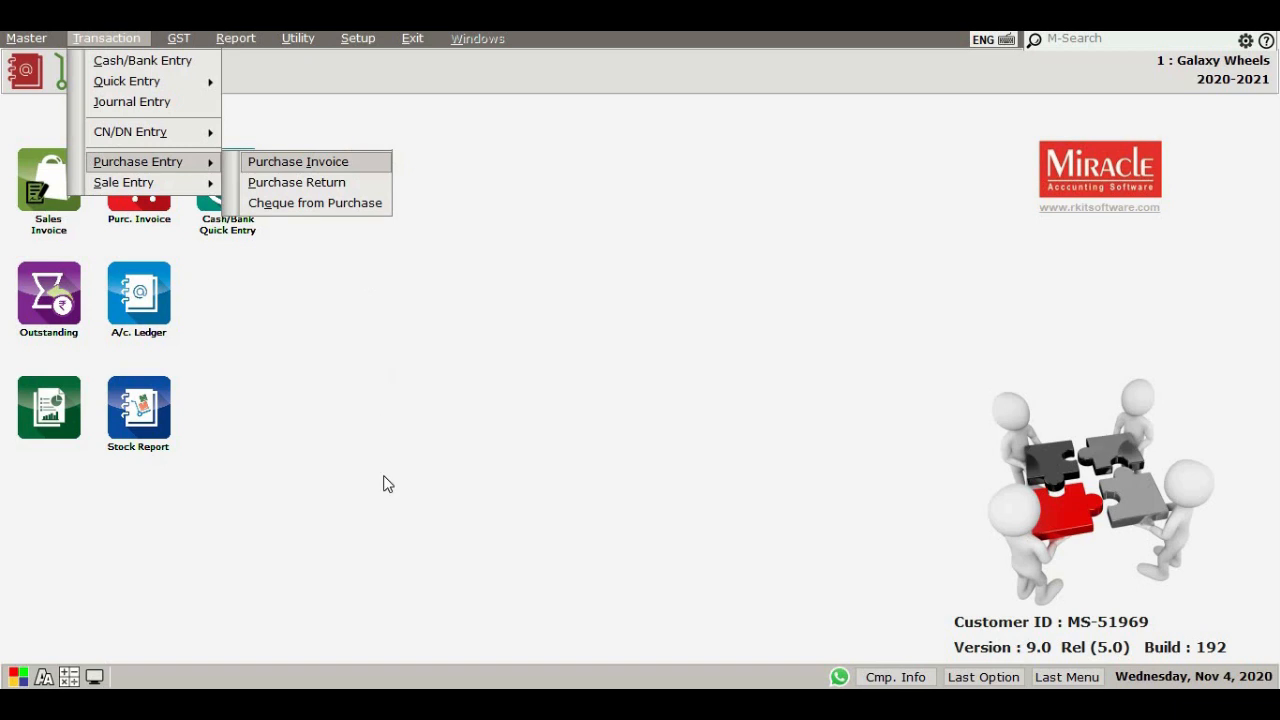
key("Return")
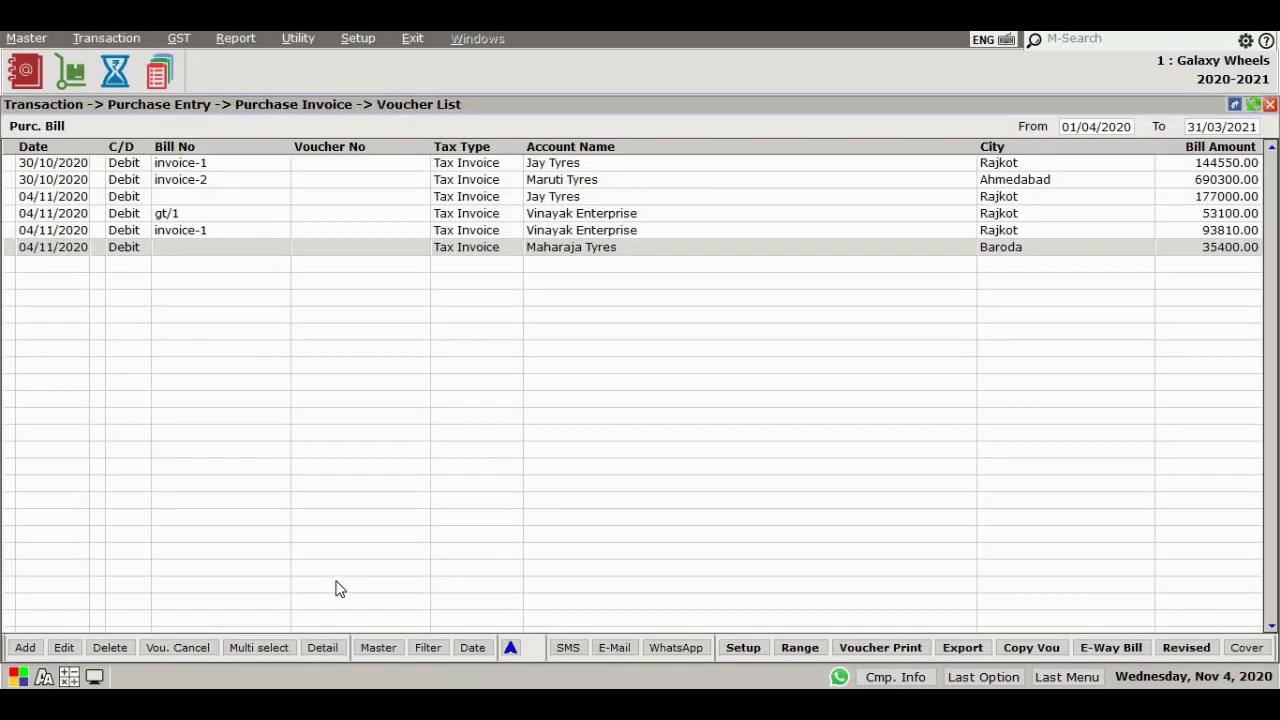
Mark the four most recent purchase vouchers using multi select
left_click(280, 647)
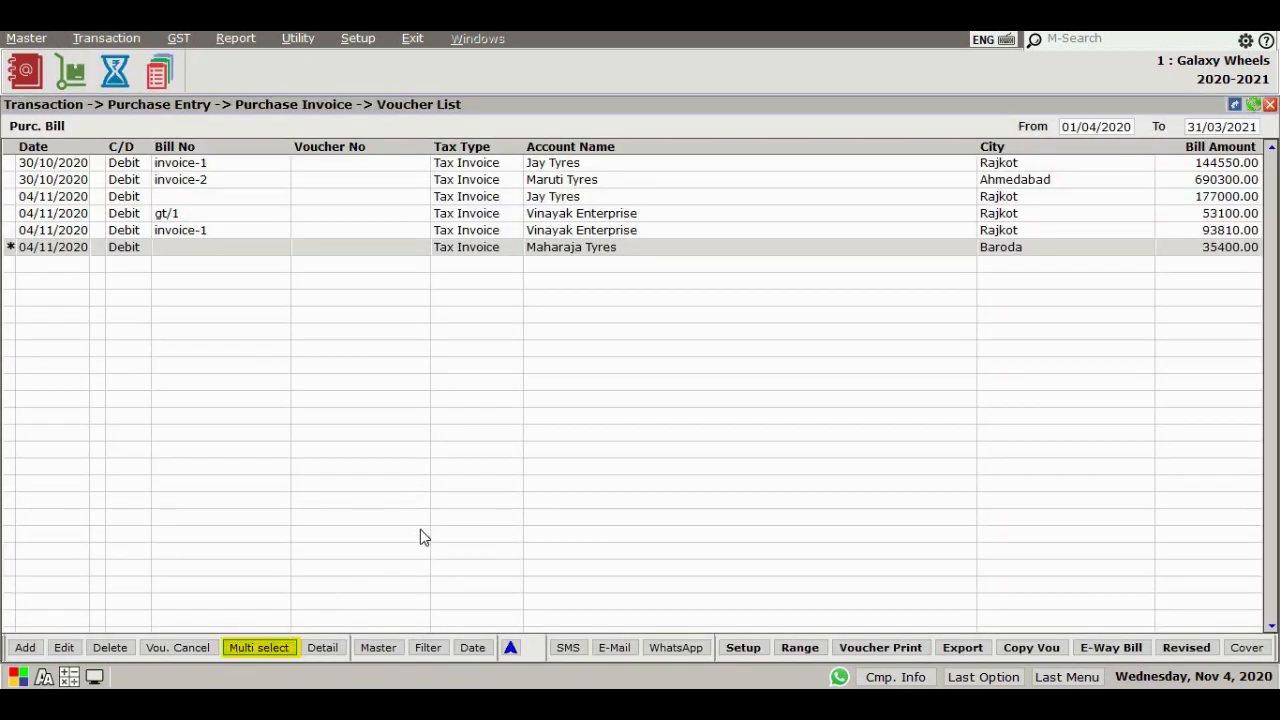
key("Up")
key("space")
key("Up")
key("Up")
key("space")
key("Up")
key("Up")
key("space")
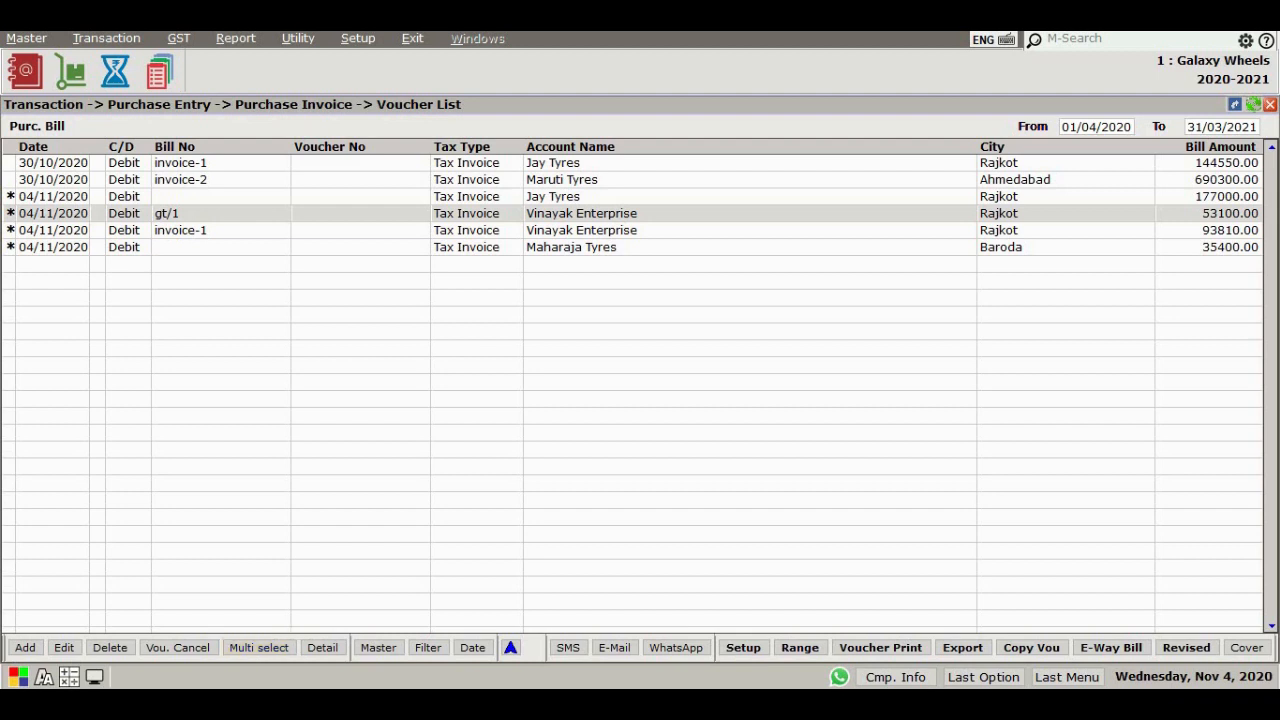
View the details of the Maharaja Tyres purchase voucher and close them
left_click(322, 647)
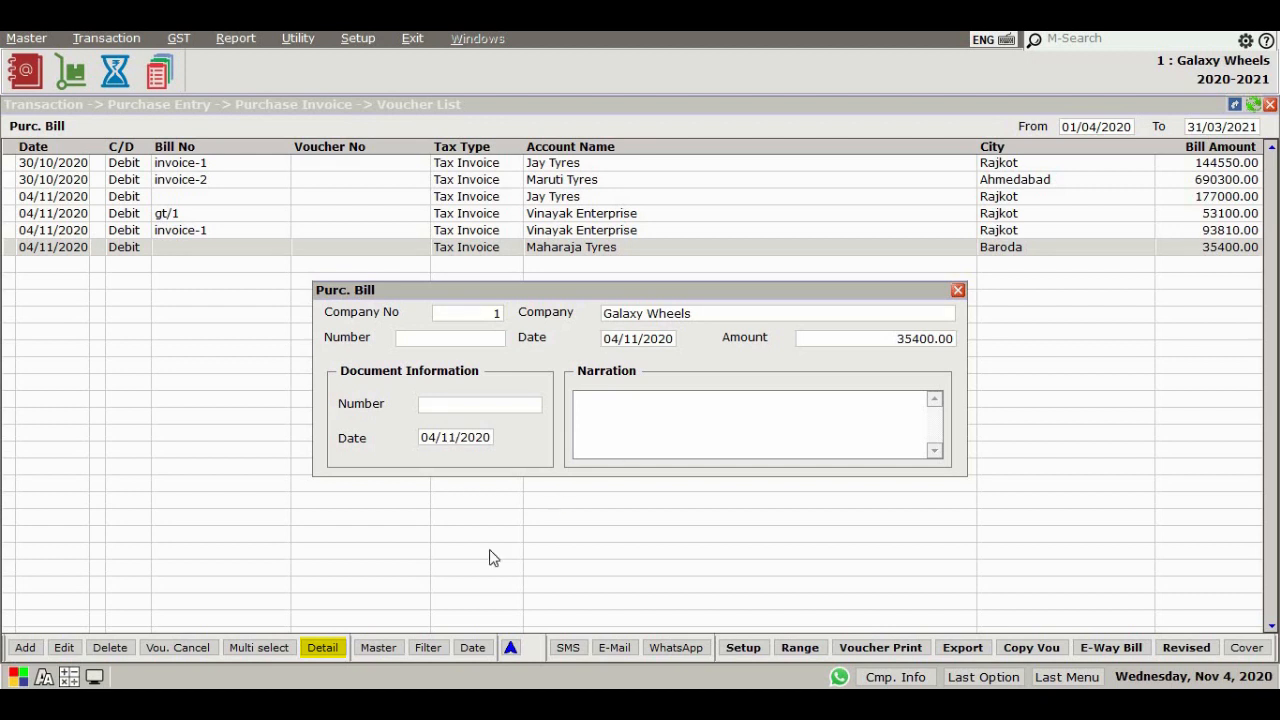
key("Escape")
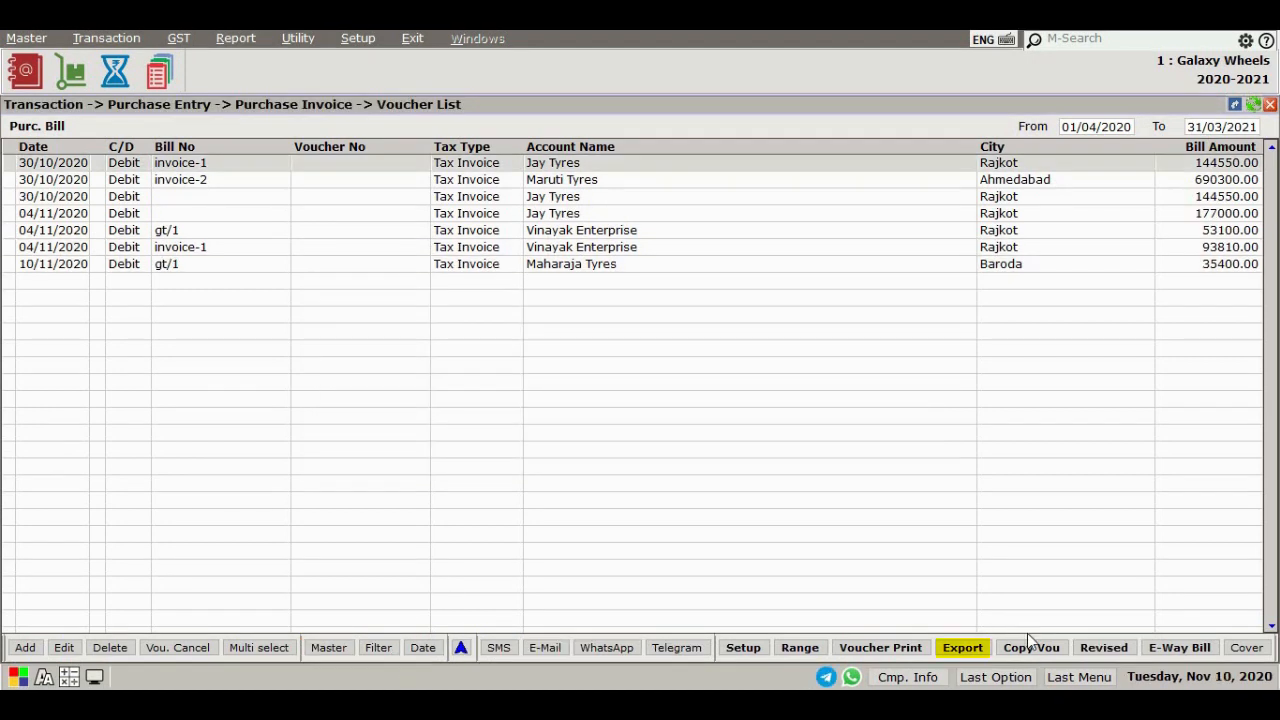
Copy the first Jay Tyres purchase voucher into a new bill and confirm its header and first item
left_click(1029, 645)
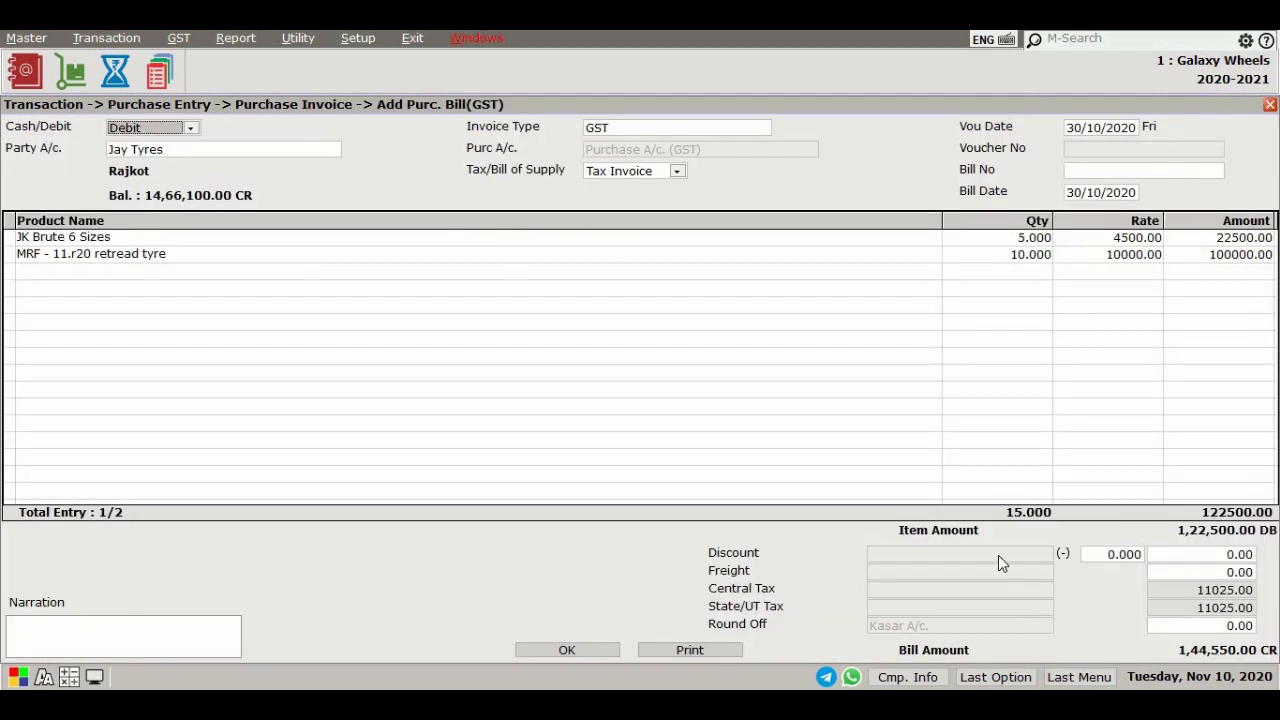
key("Return")
key("Return")
key("Return")
key("Return")
key("Return")
key("Return")
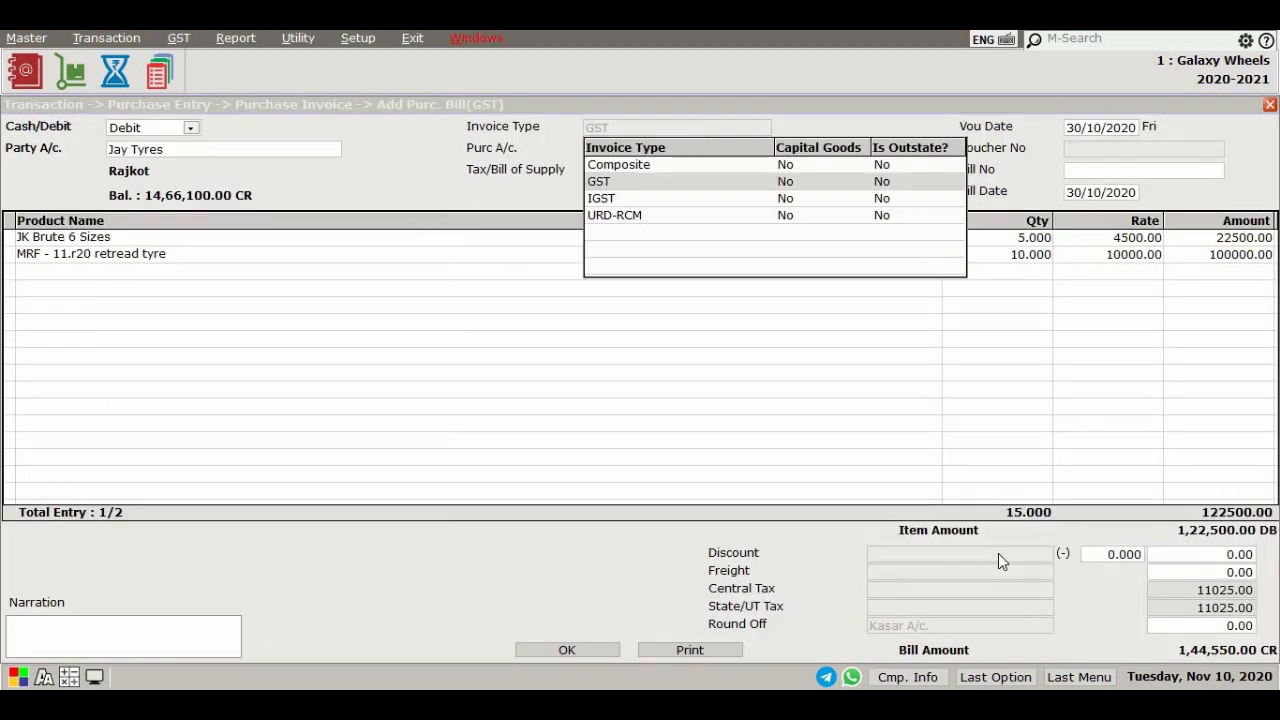
key("Return")
key("Return")
key("Return")
key("Return")
key("Return")
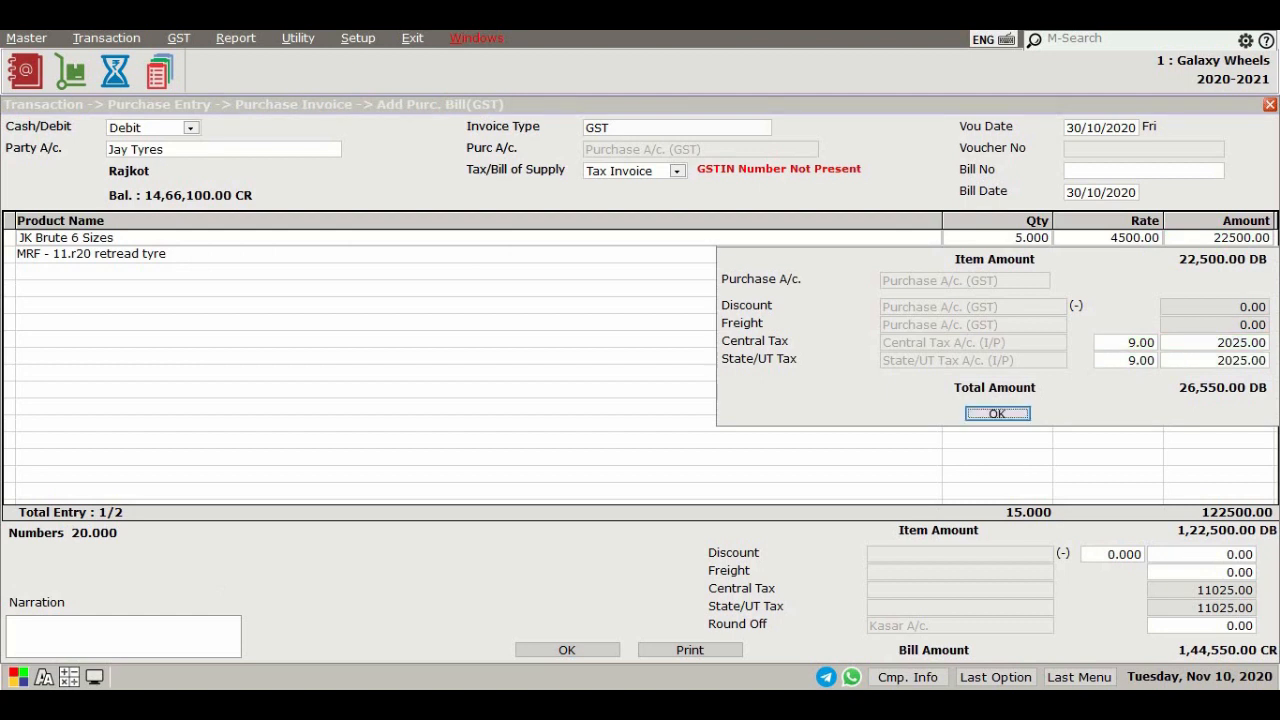
key("Return")
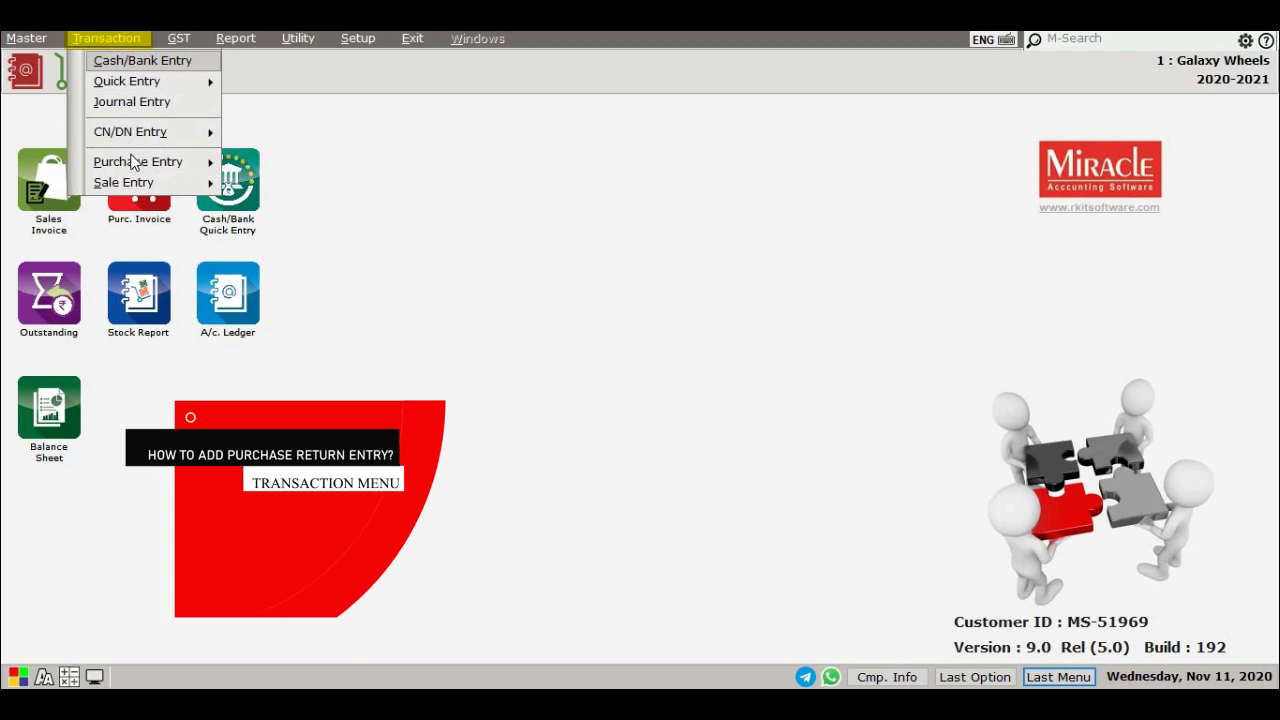
Start a new purchase return with Vinayak Enterprise as the party account
mouse_move(160, 162)
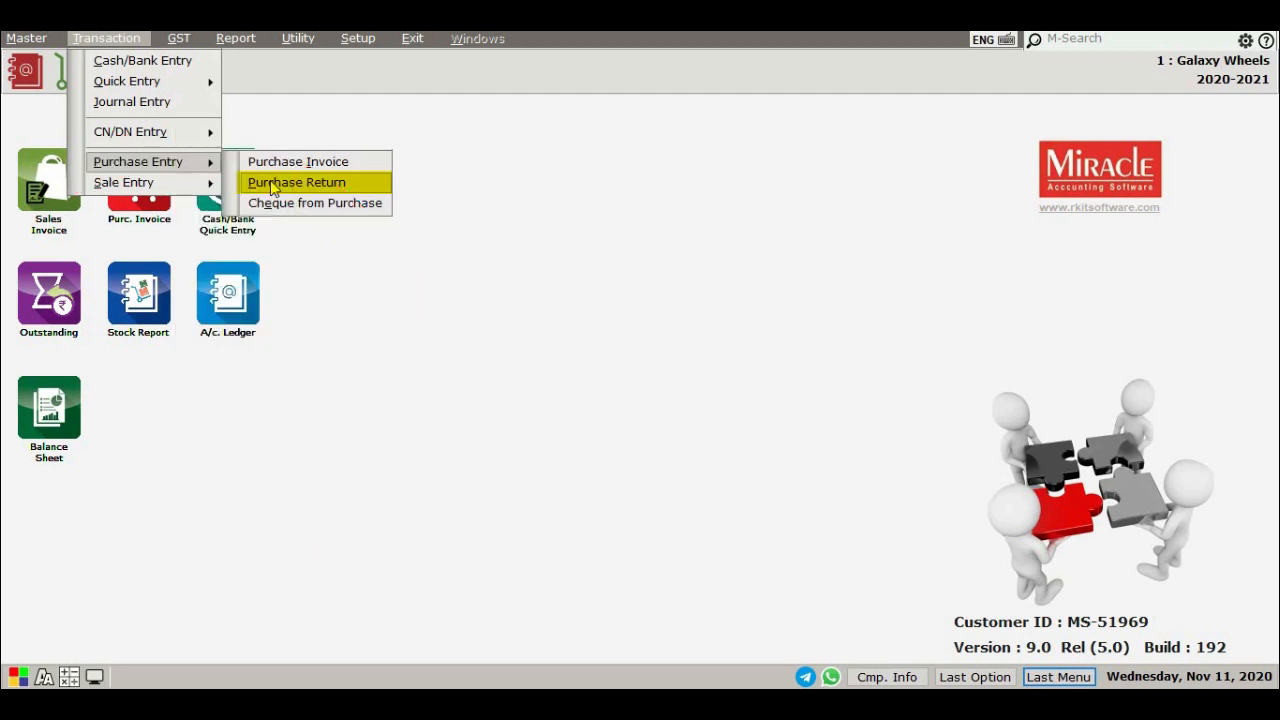
left_click(272, 187)
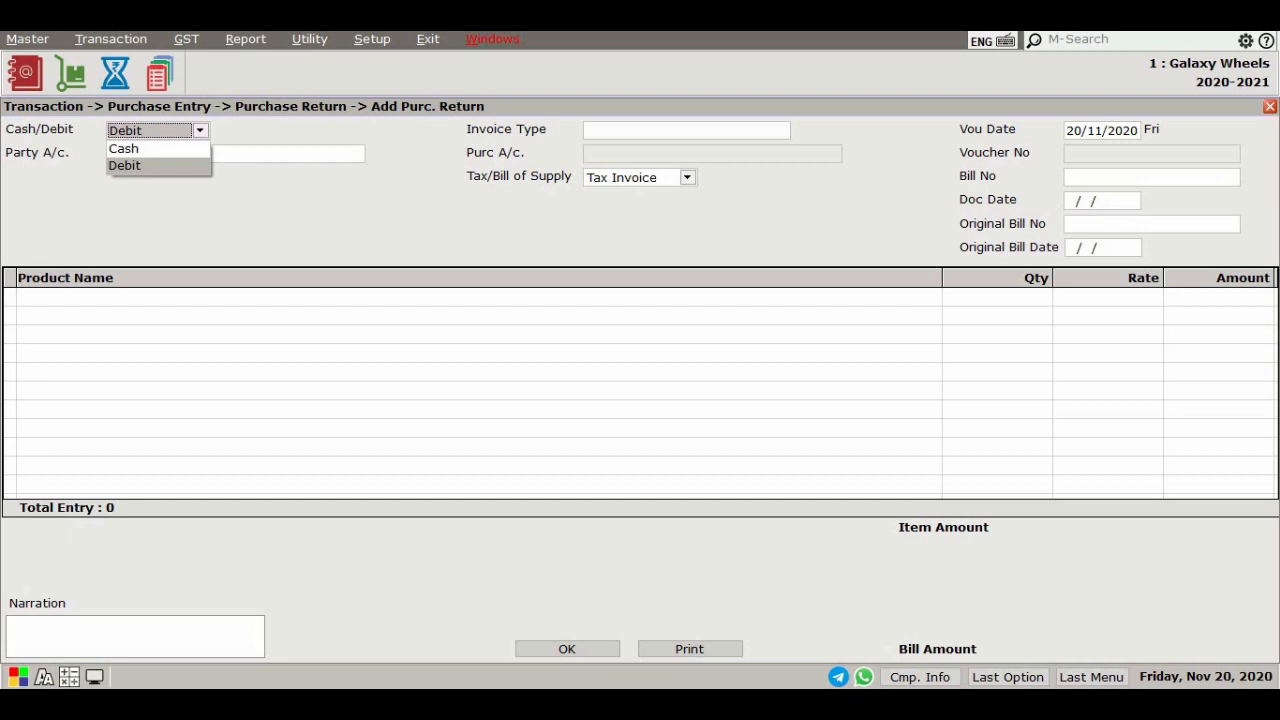
key("Return")
type("VINAY")
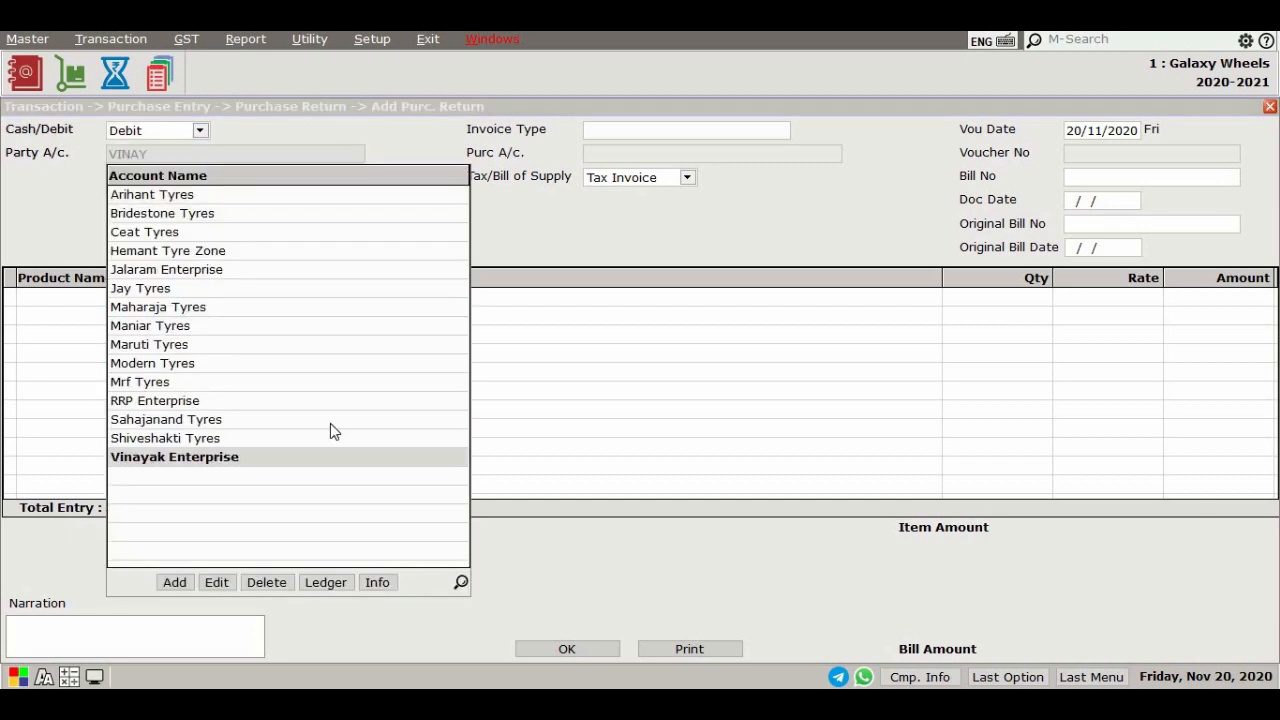
key("Return")
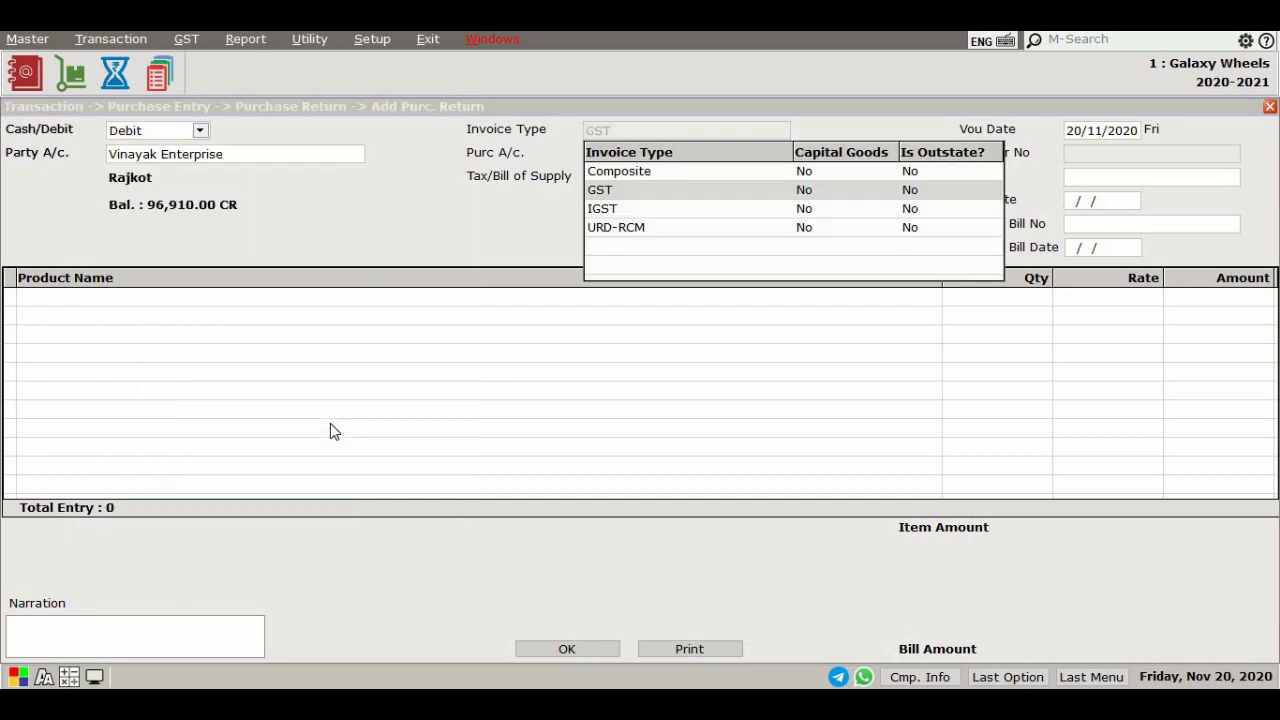
Accept GST Tax Invoice settings and set the return's bill number to invoice-1
key("Return")
key("Return")
key("Return")
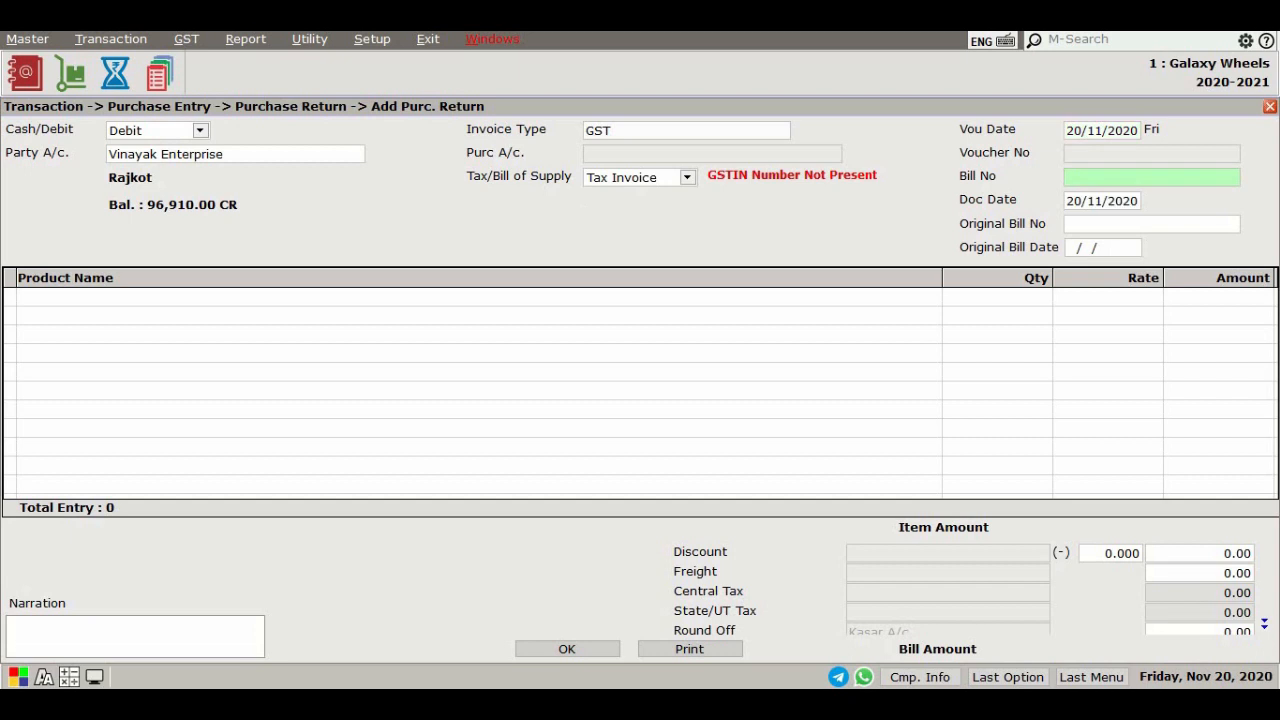
type("invoice-1")
key("Return")
key("Return")
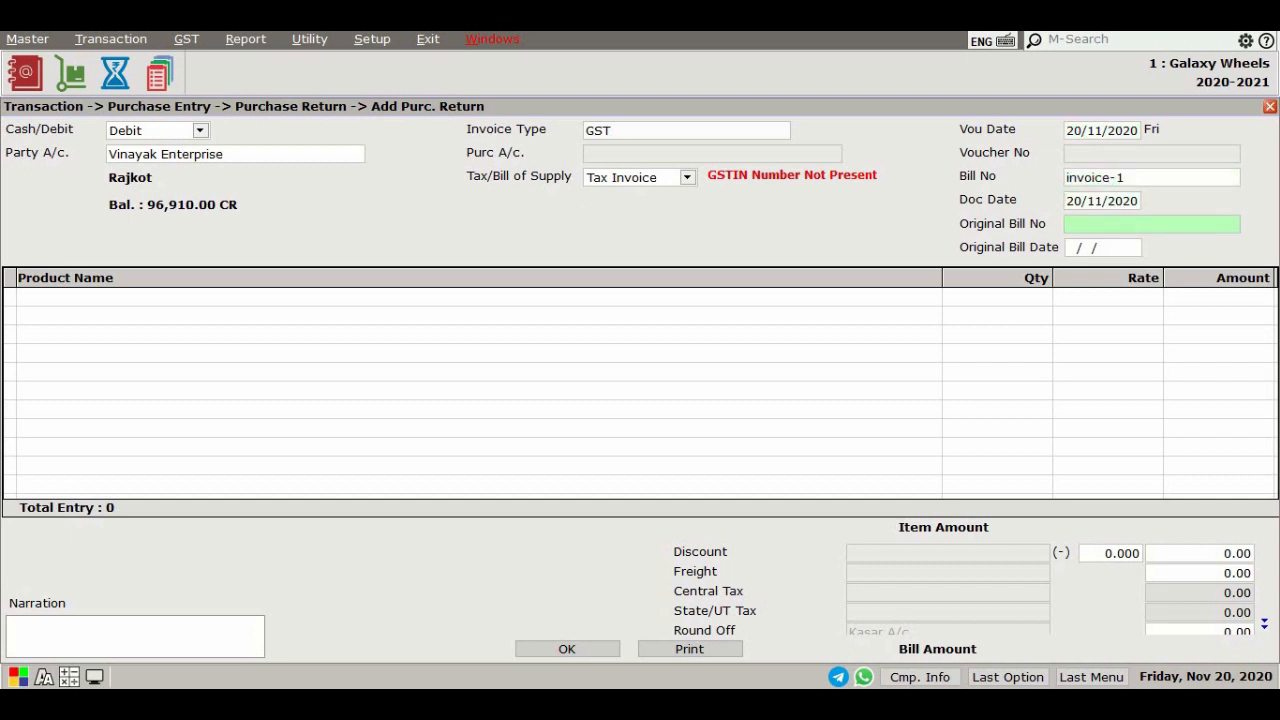
Set the original bill number to gt/12 and original bill date to 20/11/2020
type("gt/12")
key("Return")
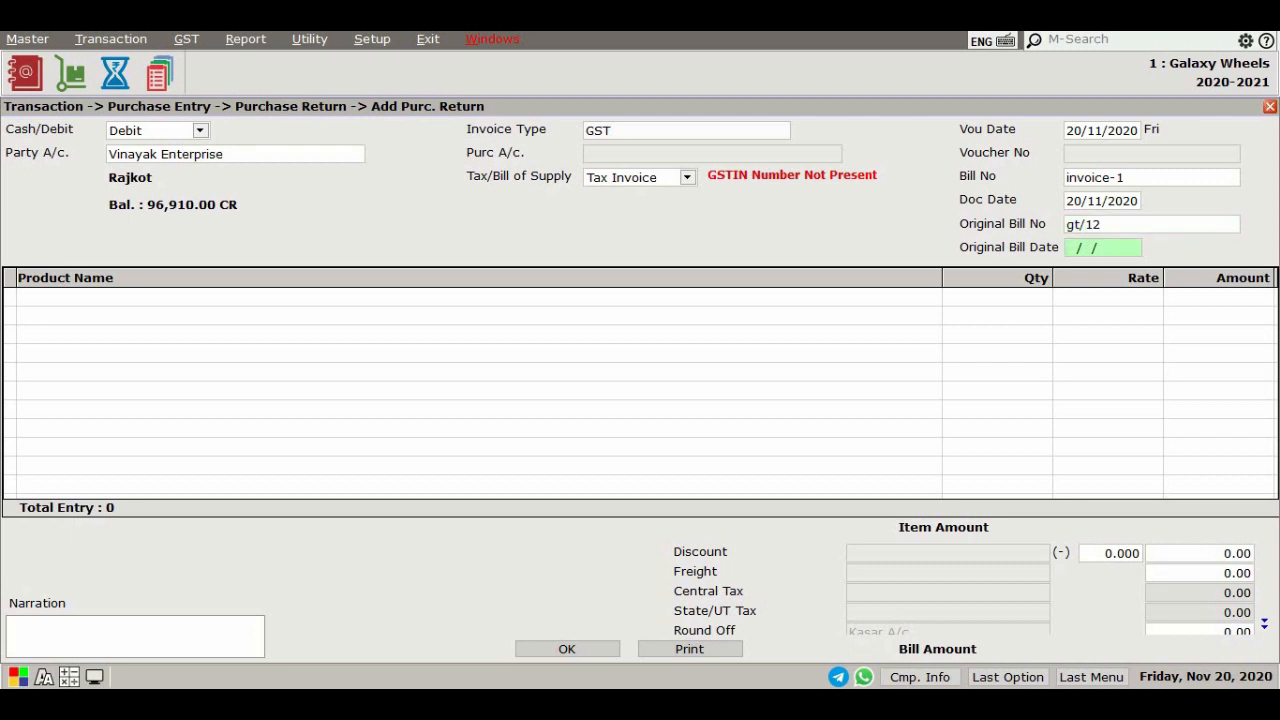
type("20112020")
key("Return")
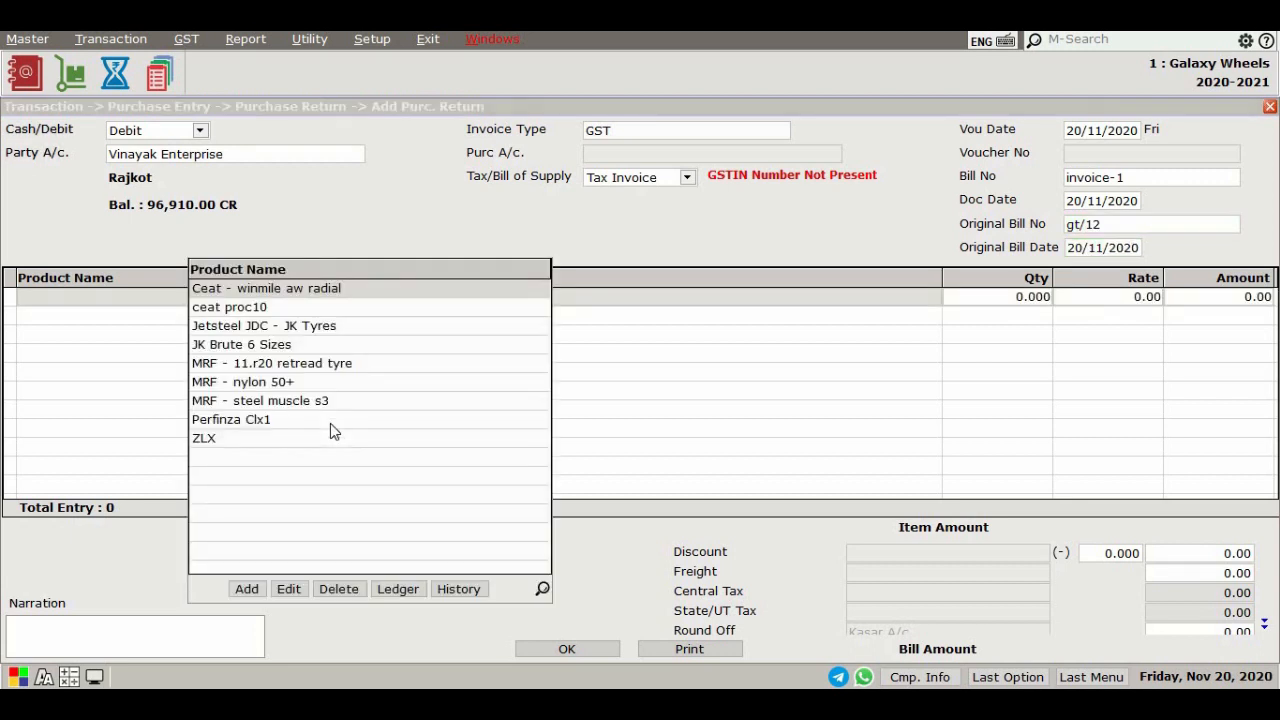
Add Ceat - winmile aw radial to the return with quantity 2
key("Return")
type("2")
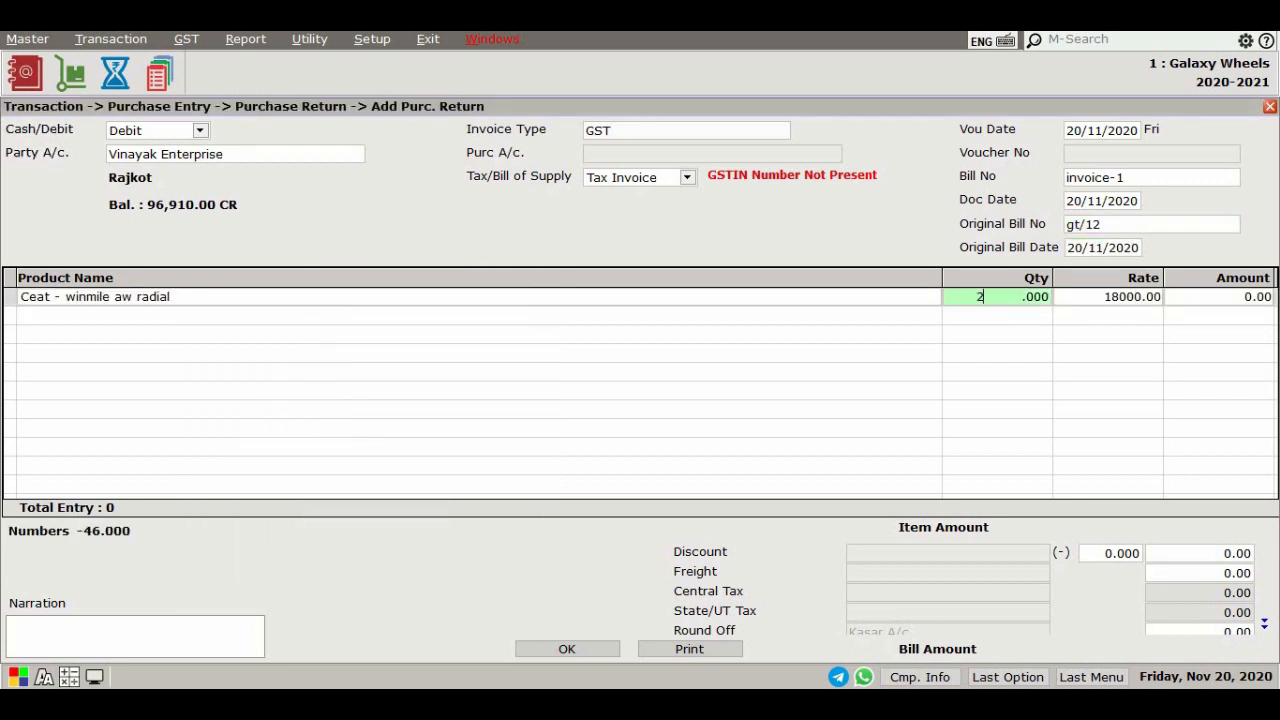
key("Return")
key("Return")
key("Return")
key("Return")
key("Return")
key("Return")
key("Return")
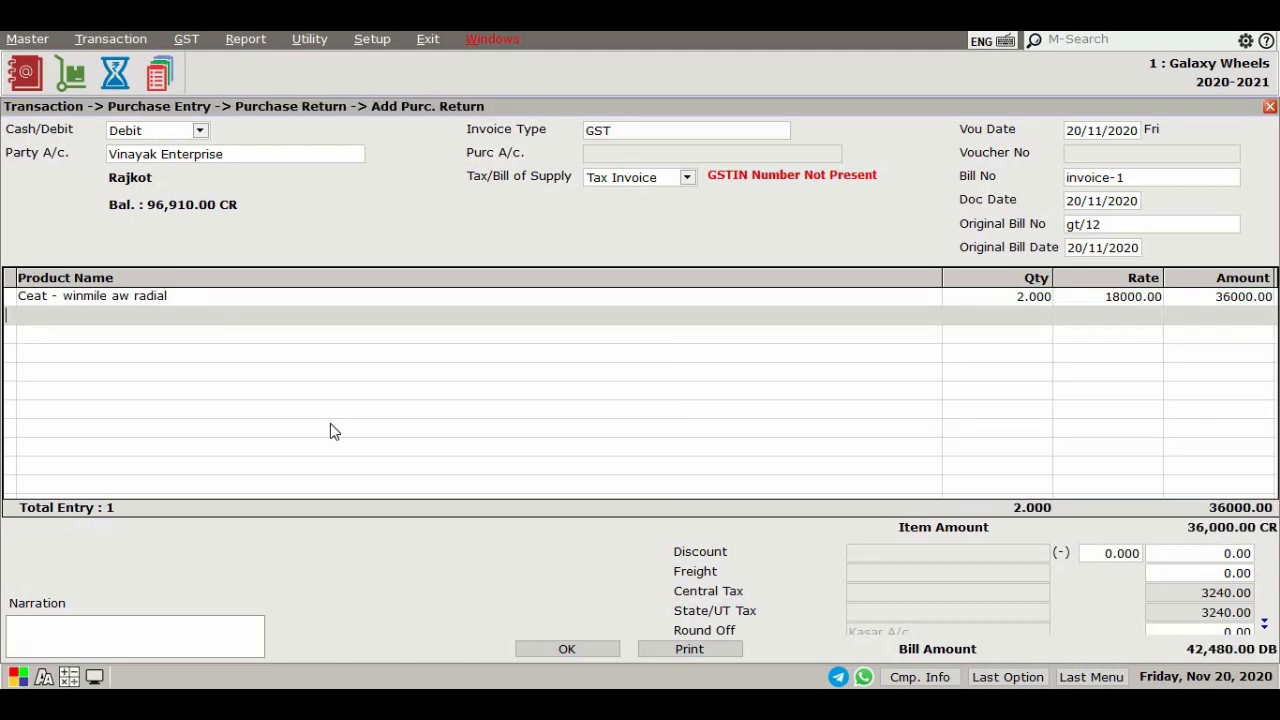
Save the purchase return for Vinayak Enterprise and close the purchase return entry screen
key("Return")
key("Return")
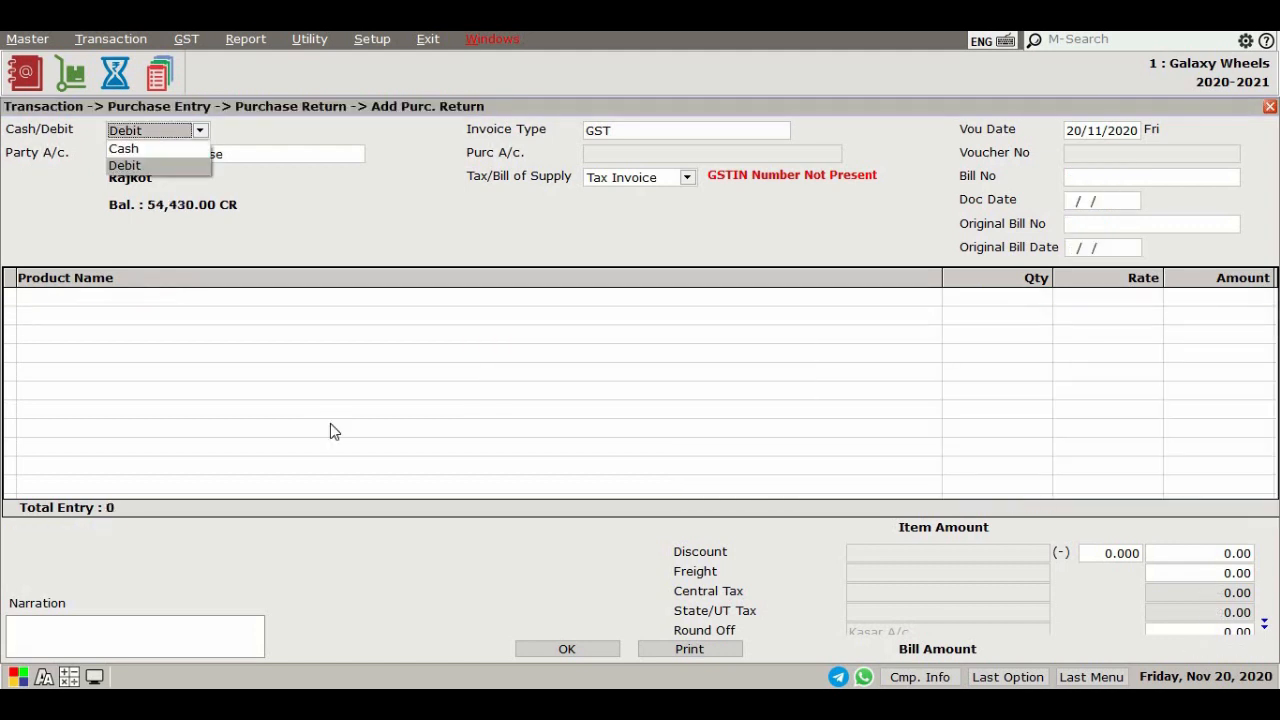
key("Escape")
key("Escape")
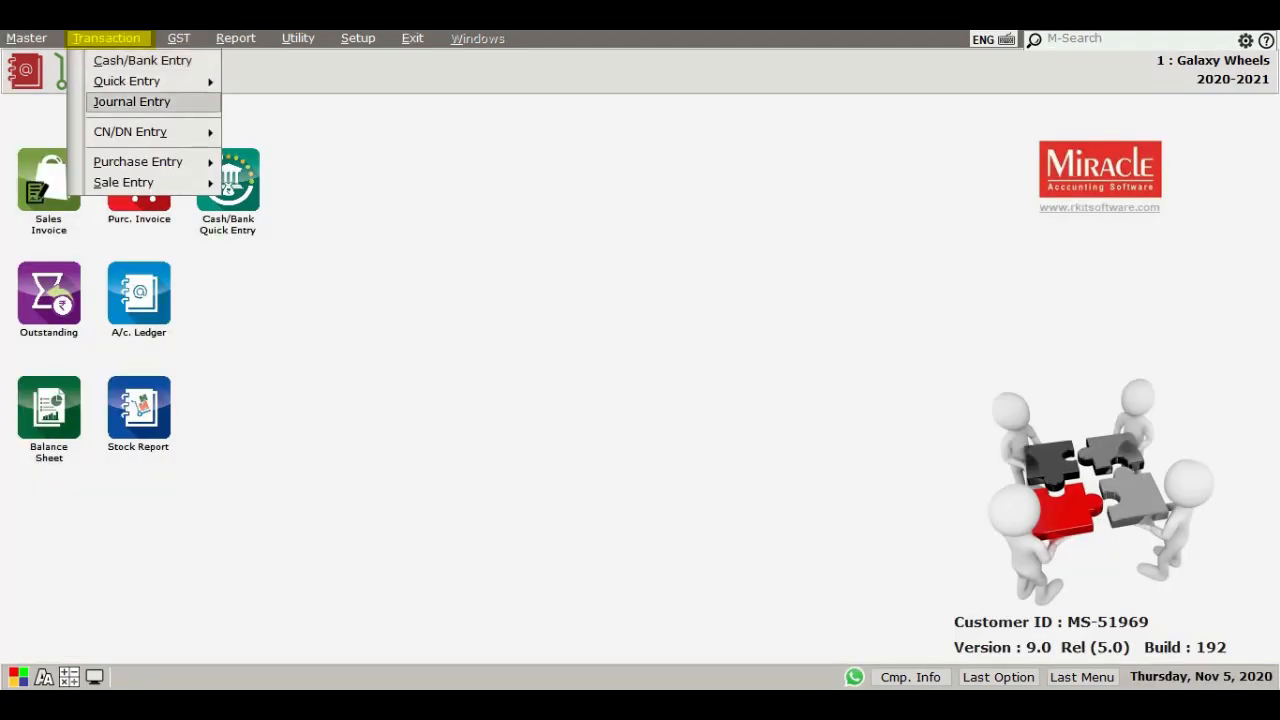
Start a new sales invoice with Hemant Tyre Zone as the party account
mouse_move(200, 182)
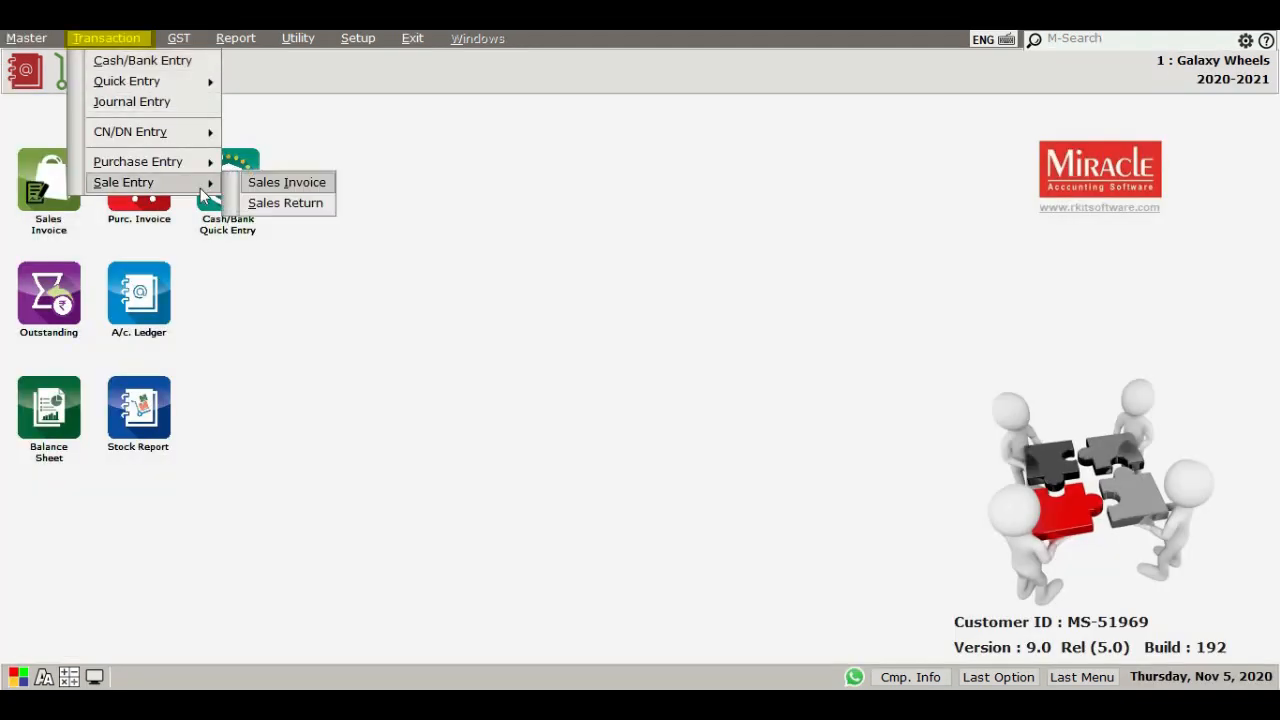
left_click(284, 183)
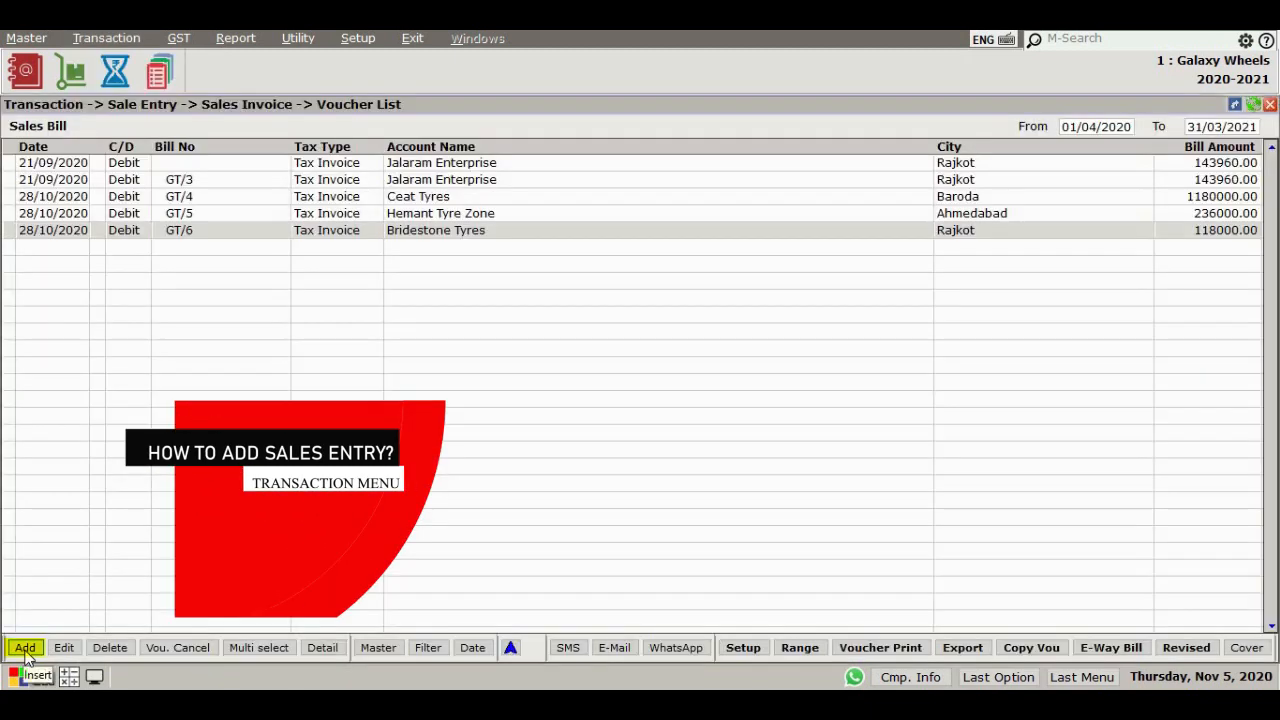
left_click(26, 650)
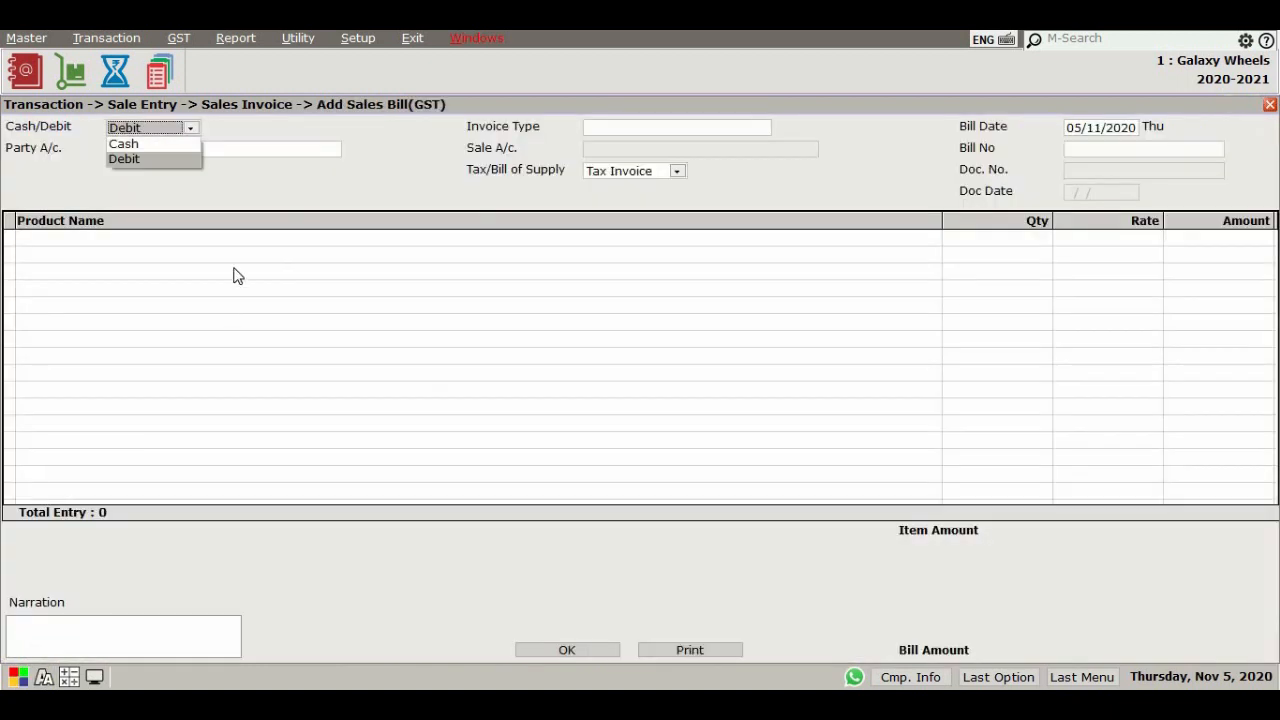
key("Return")
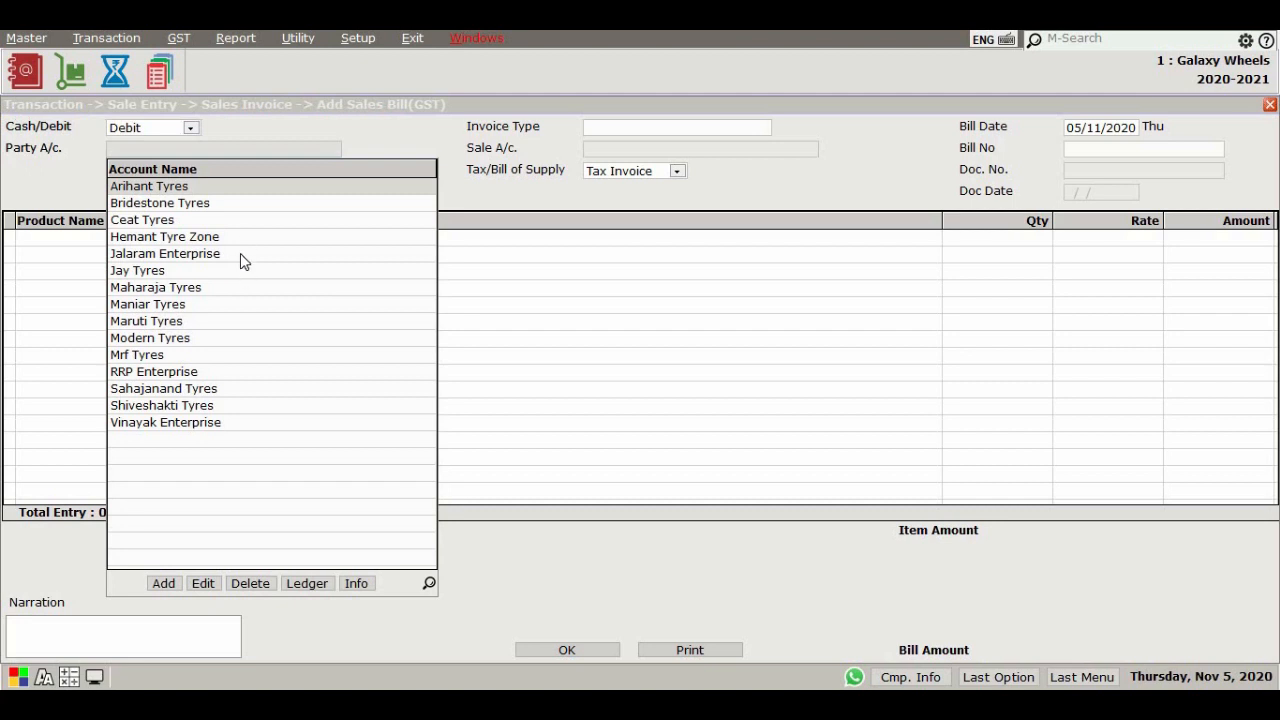
left_click(243, 237)
key("Return")
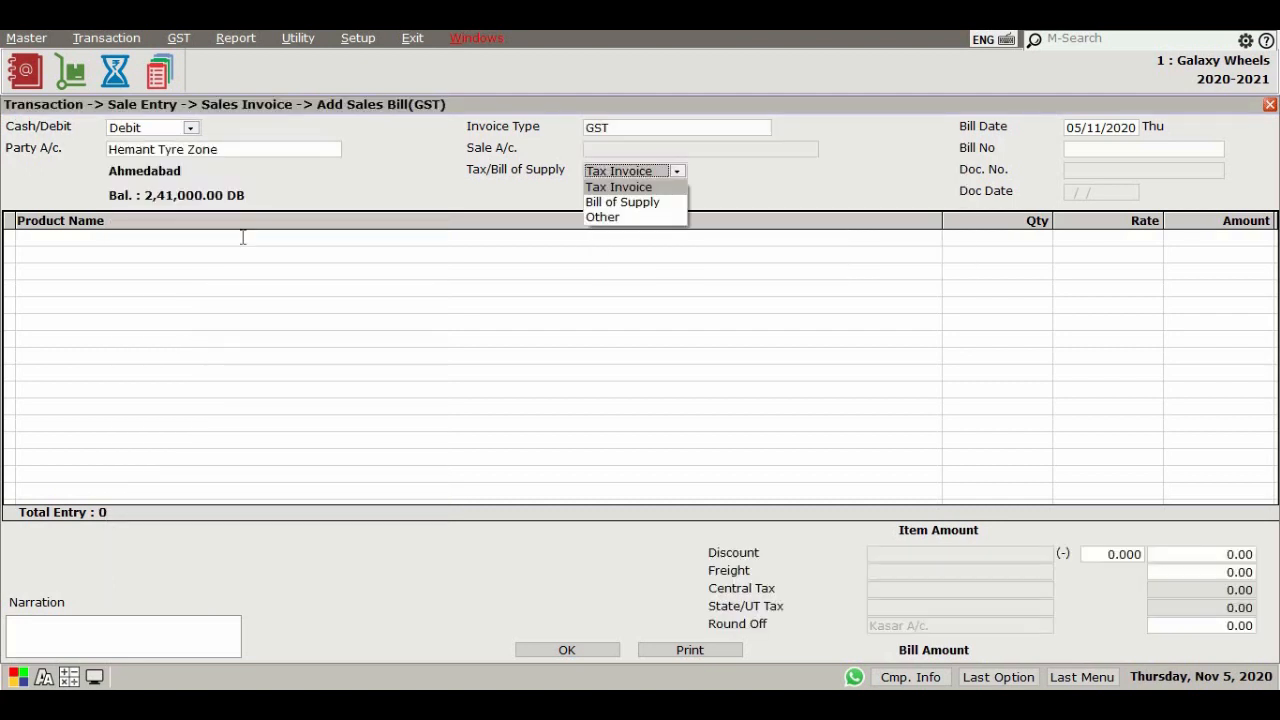
Accept the GST tax invoice defaults and add Ceat - winmile aw radial with quantity 5
key("Return")
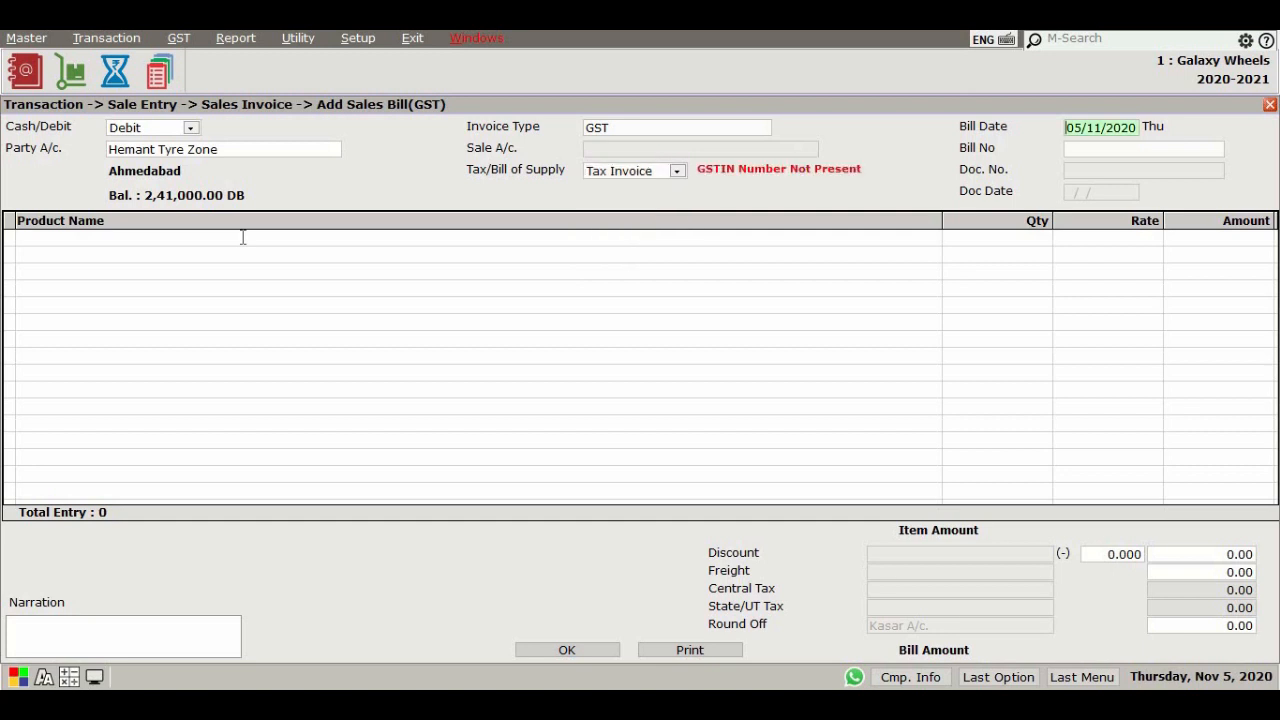
key("Return")
key("Return")
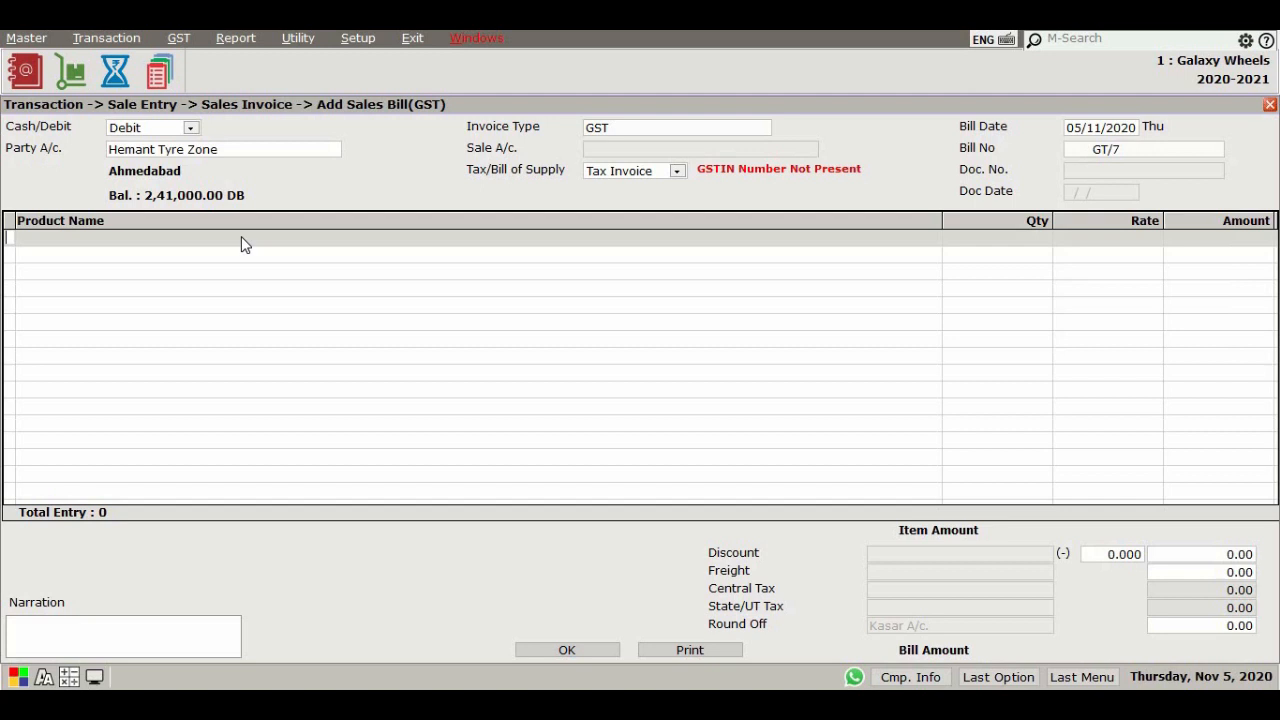
key("Return")
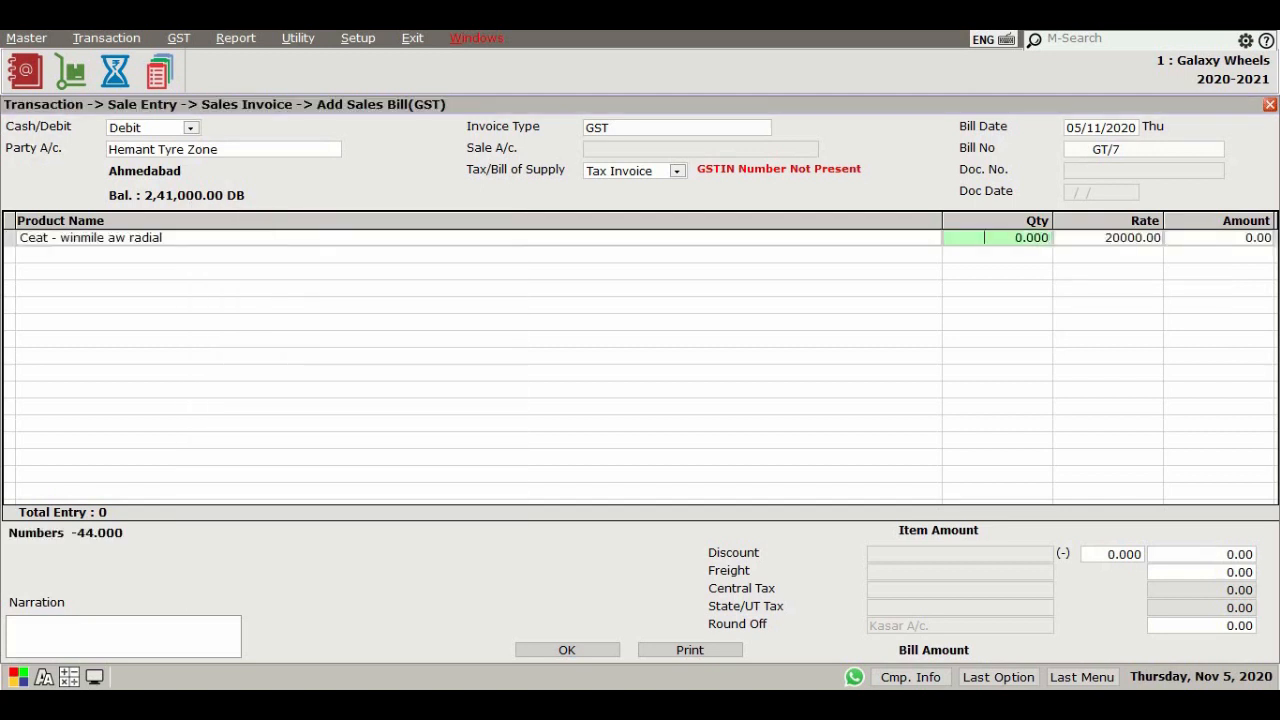
type("5")
key("Return")
key("Return")
key("Return")
key("Return")
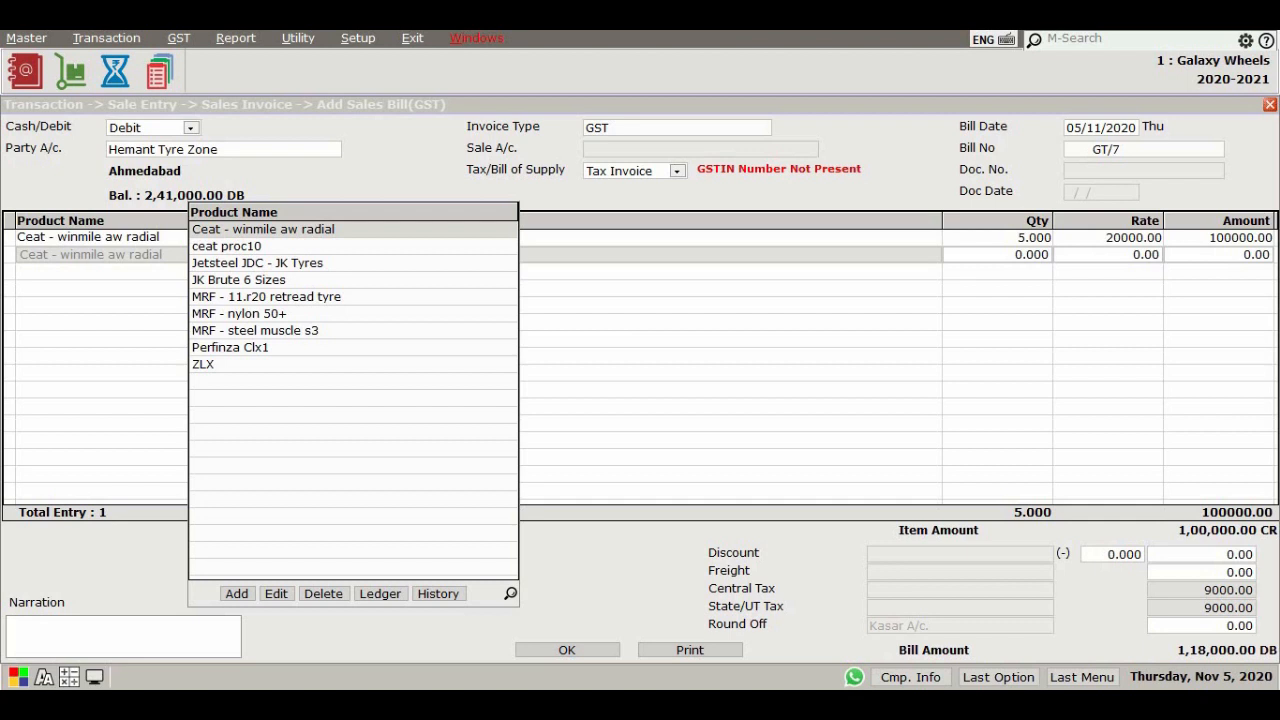
Add MRF - 11.r20 retread tyre to the invoice with quantity 1
key("Down")
key("Down")
key("Down")
key("Down")
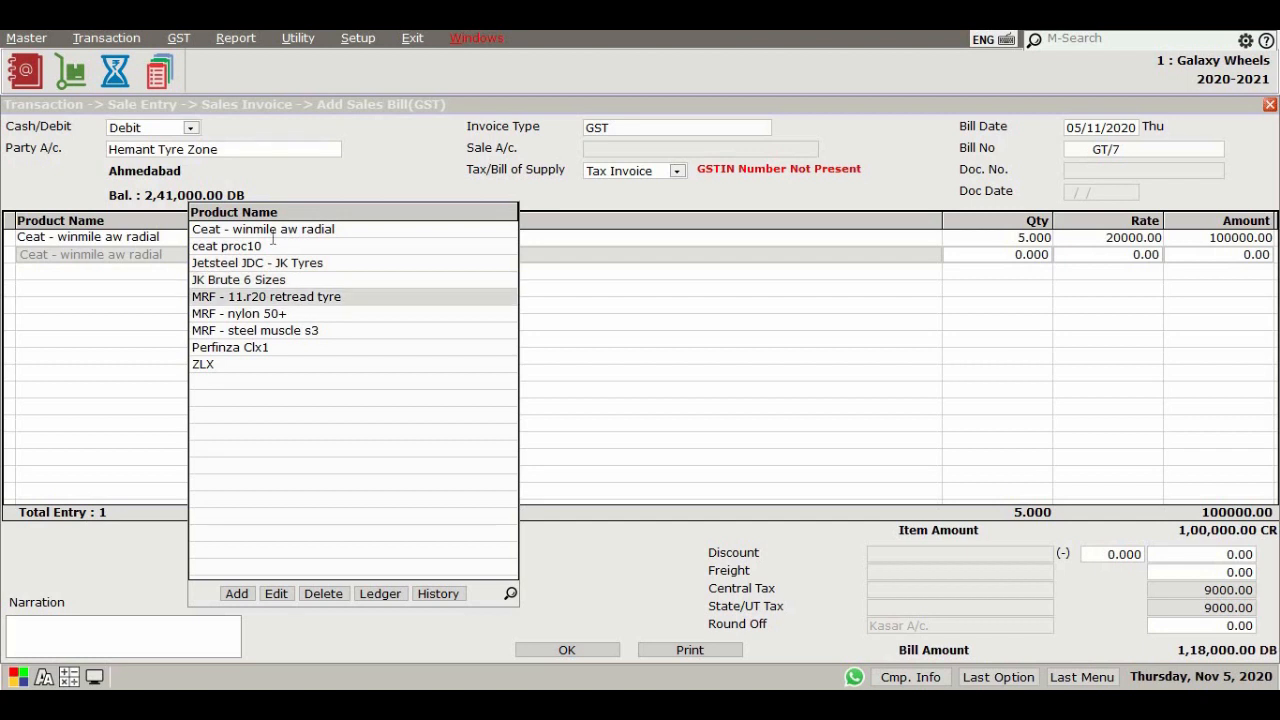
key("Return")
type("1")
key("Return")
key("Return")
Save the sales invoice and preview its Single Tax (Full Page) print on screen
key("Return")
key("Return")
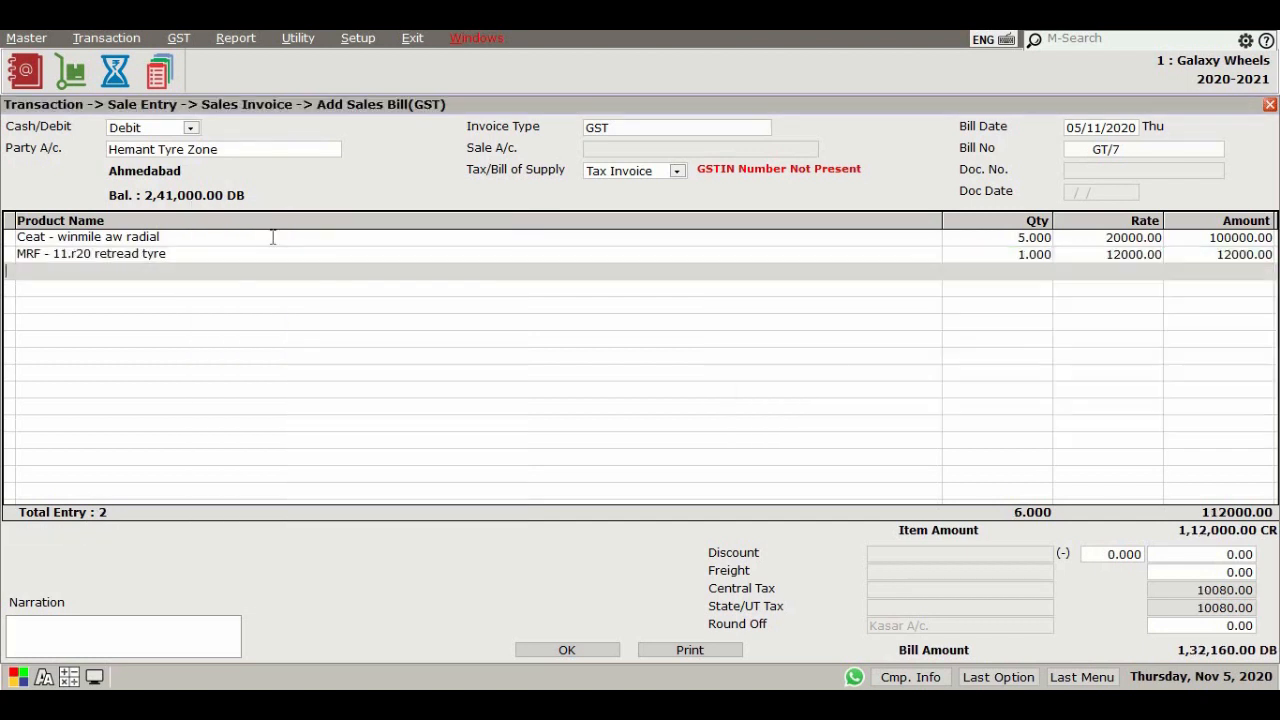
key("Return")
key("Return")
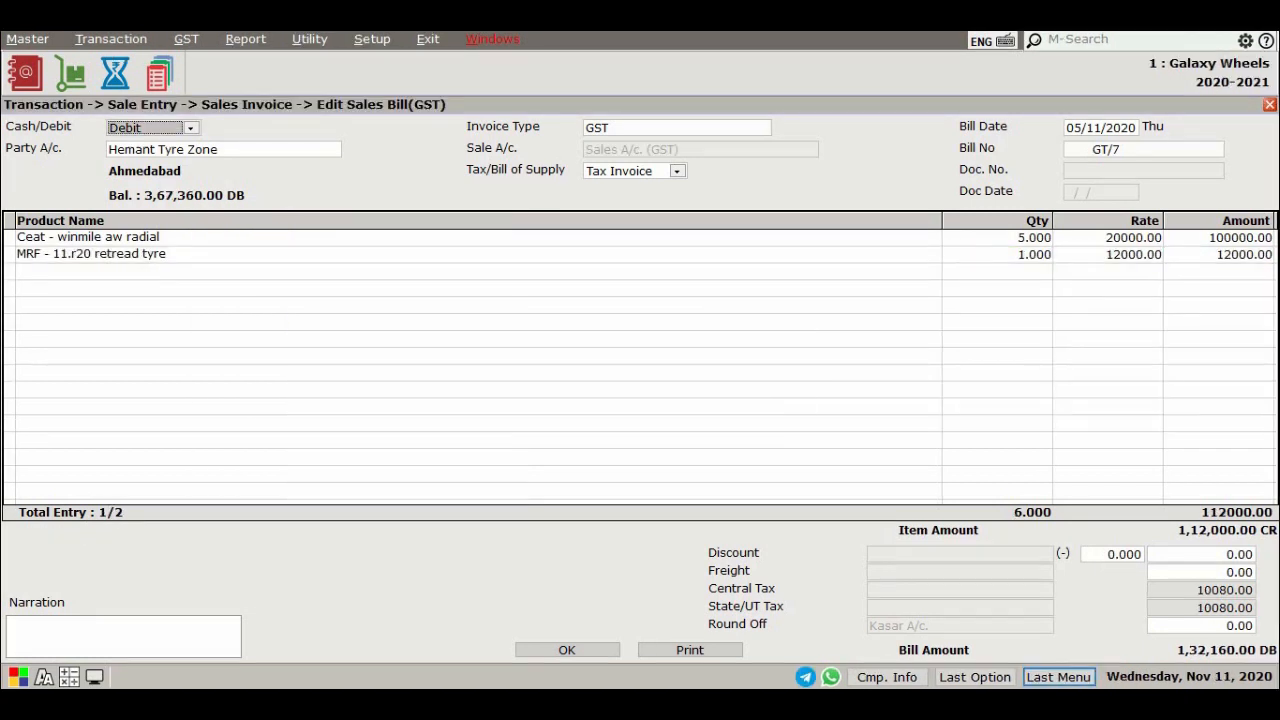
left_click(700, 648)
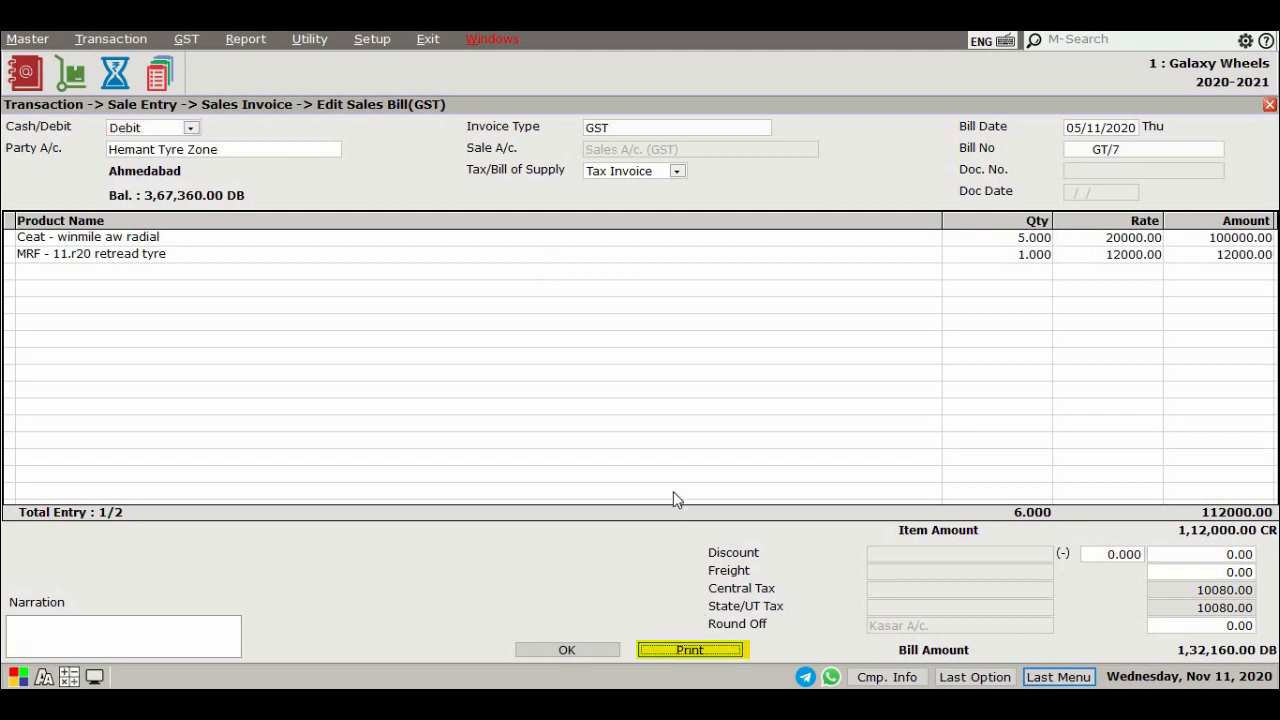
left_click(670, 414)
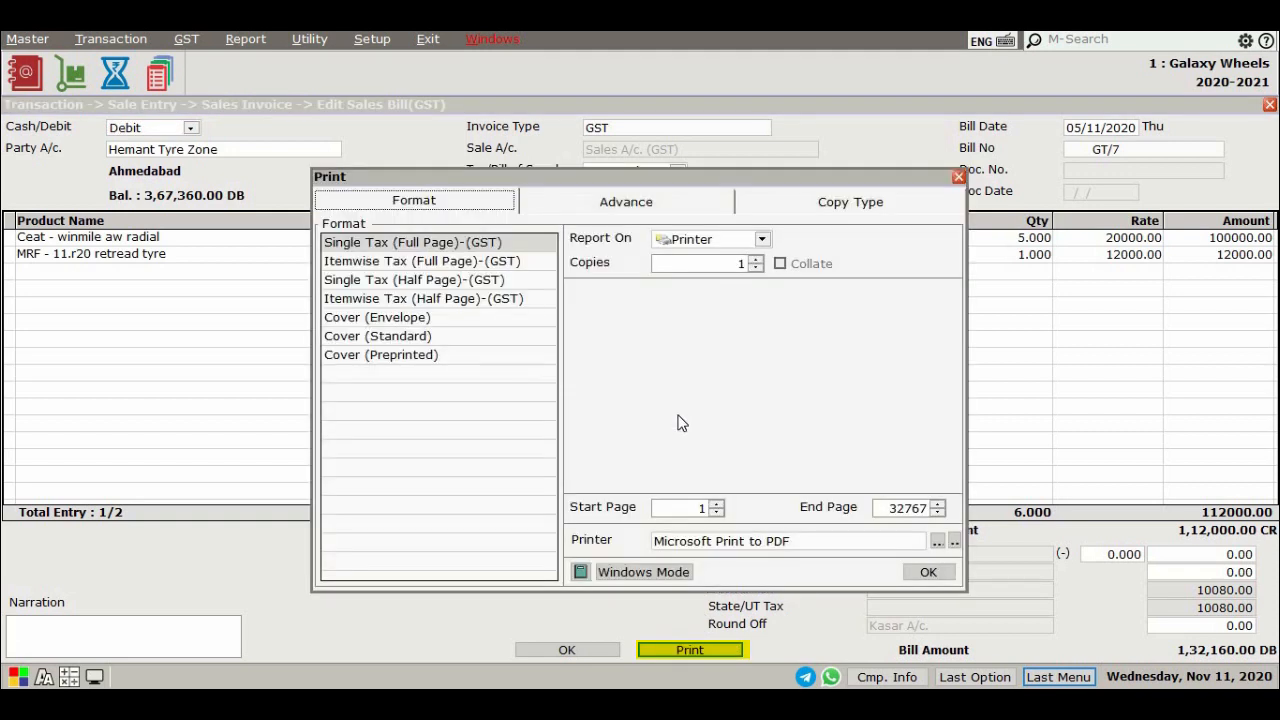
left_click(704, 241)
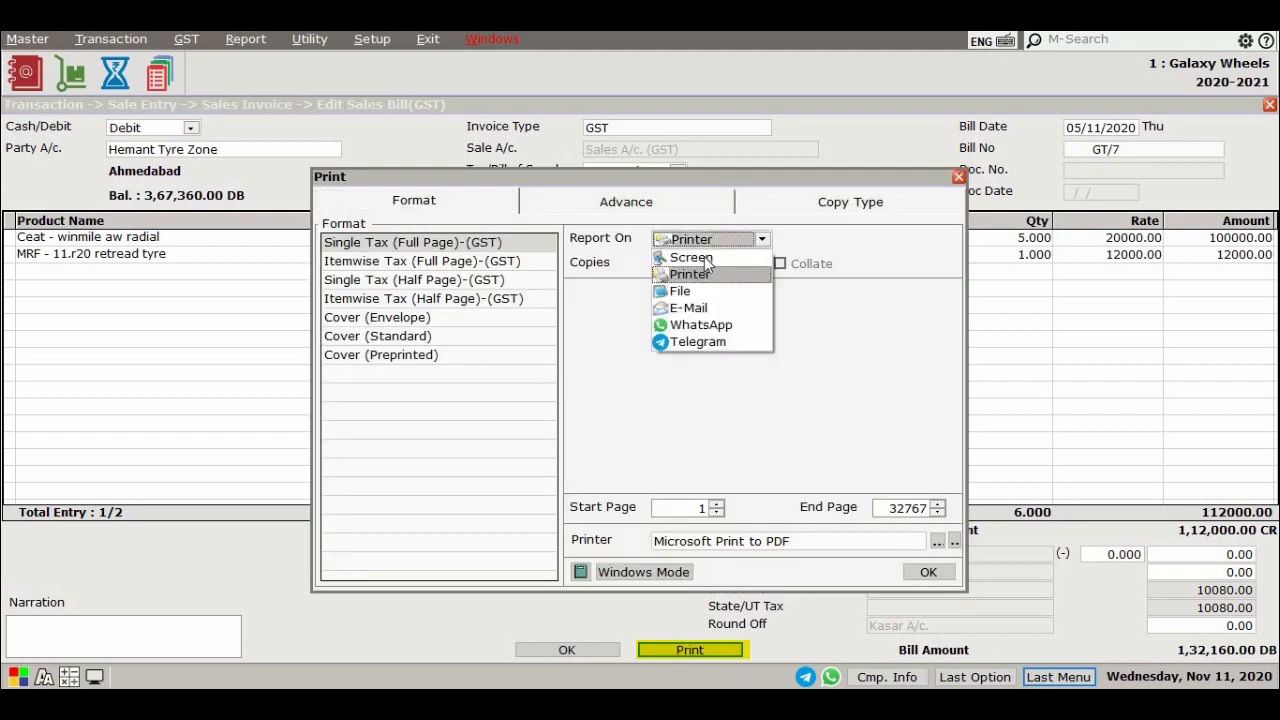
left_click(705, 258)
left_click(922, 569)
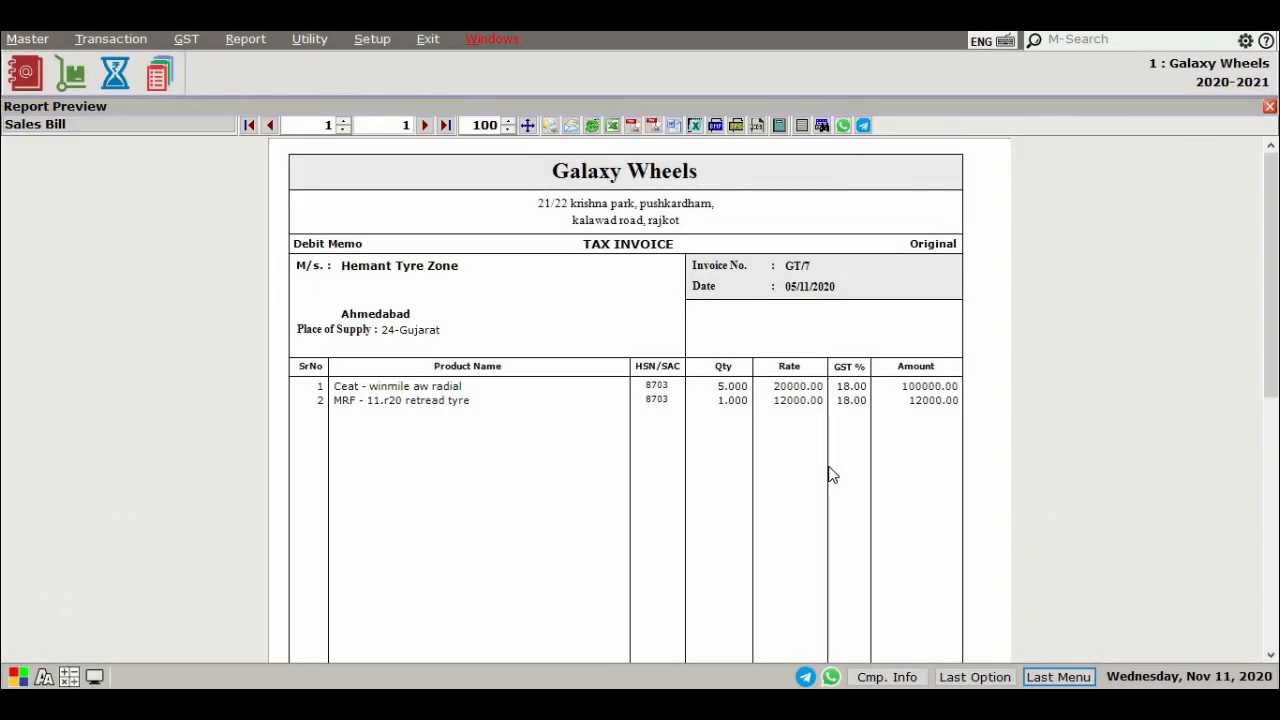
key("Escape")
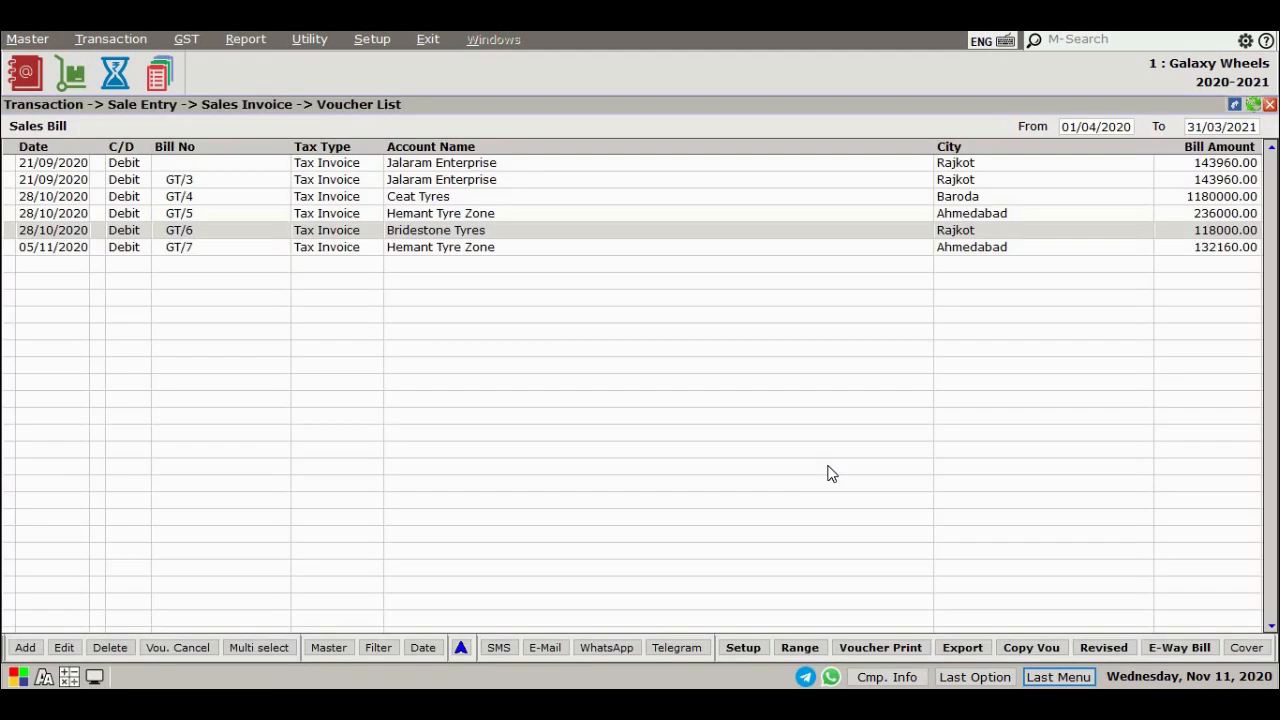
Open and close the SMS, E-Mail, WhatsApp and Telegram sending options in the sales bill list
left_click(489, 650)
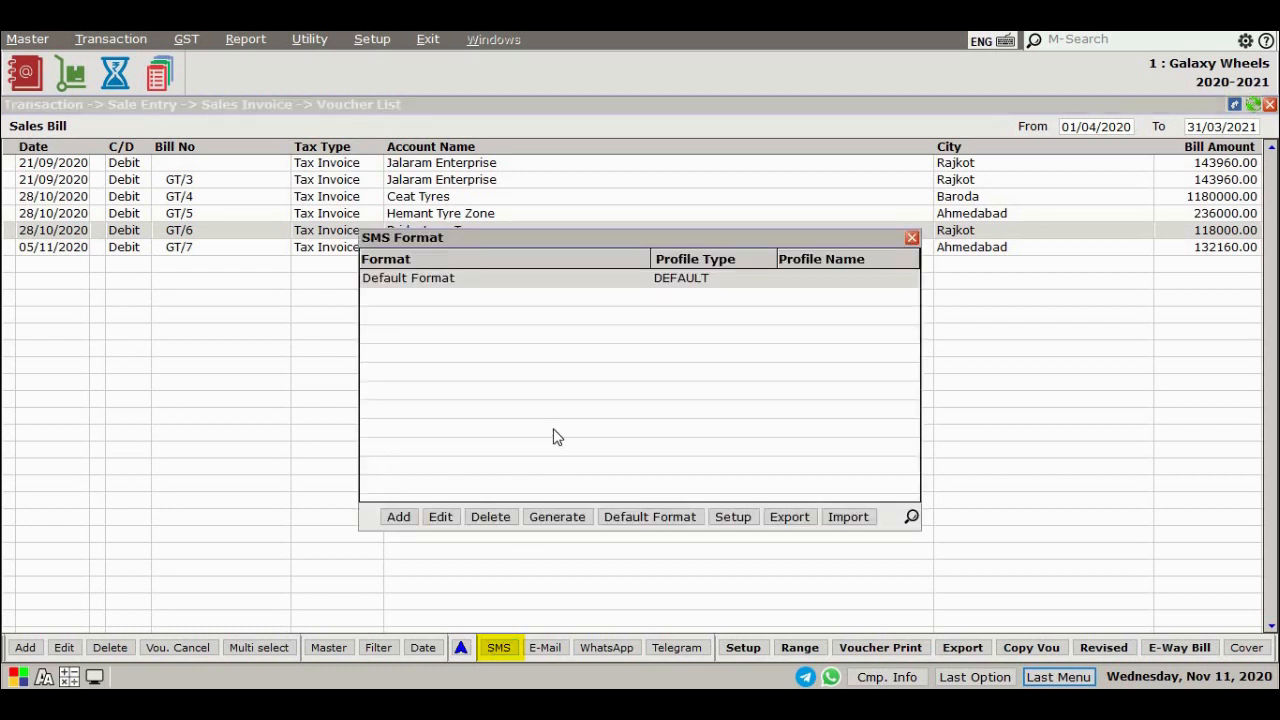
key("Escape")
left_click(545, 648)
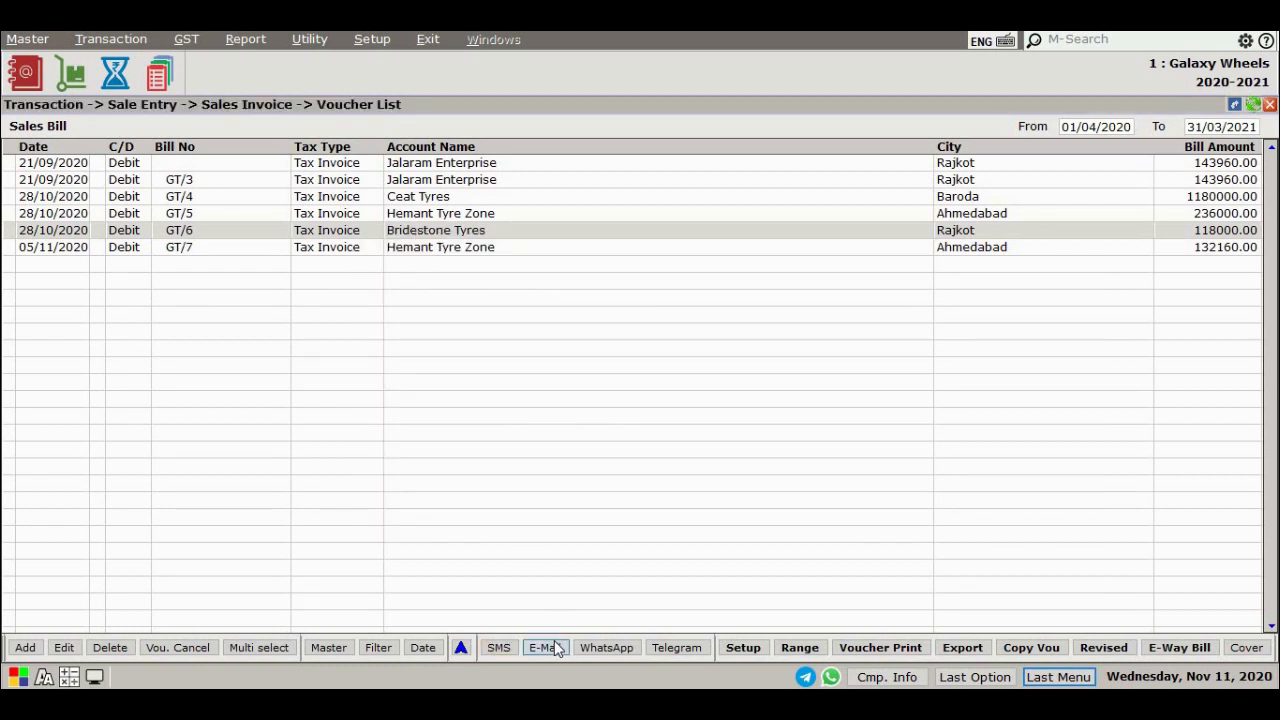
key("Escape")
left_click(607, 648)
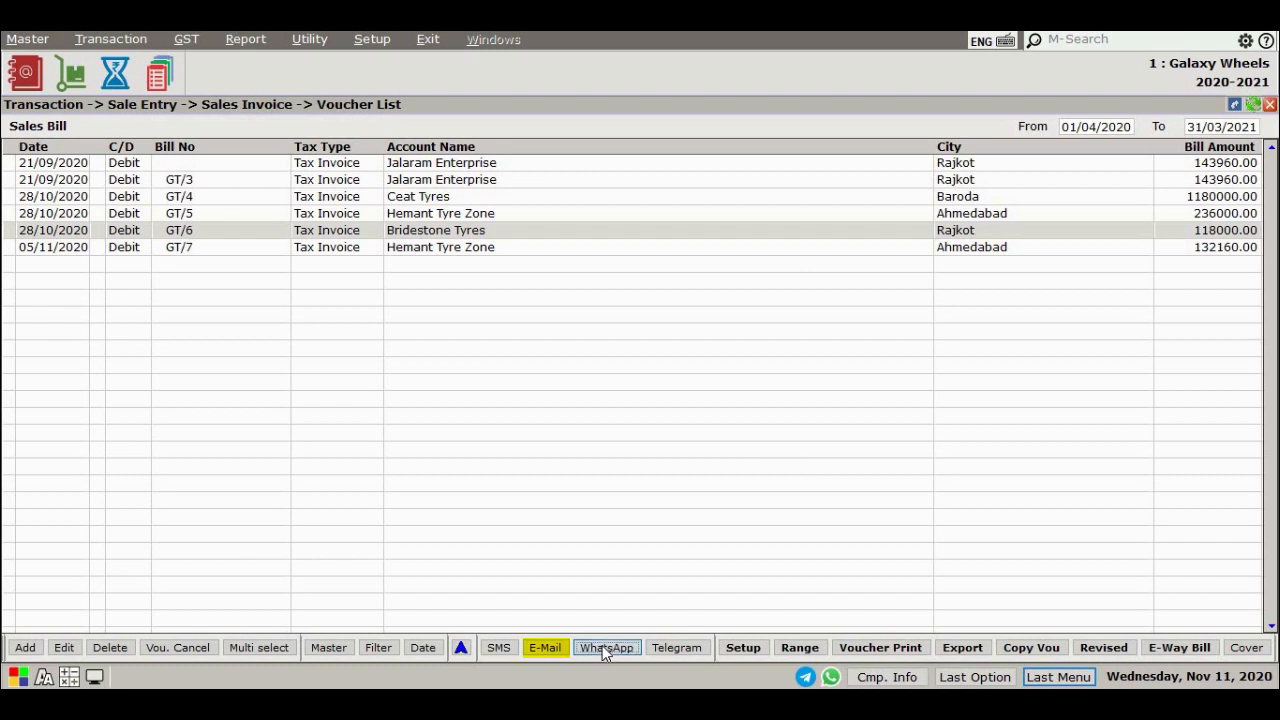
key("Escape")
left_click(667, 647)
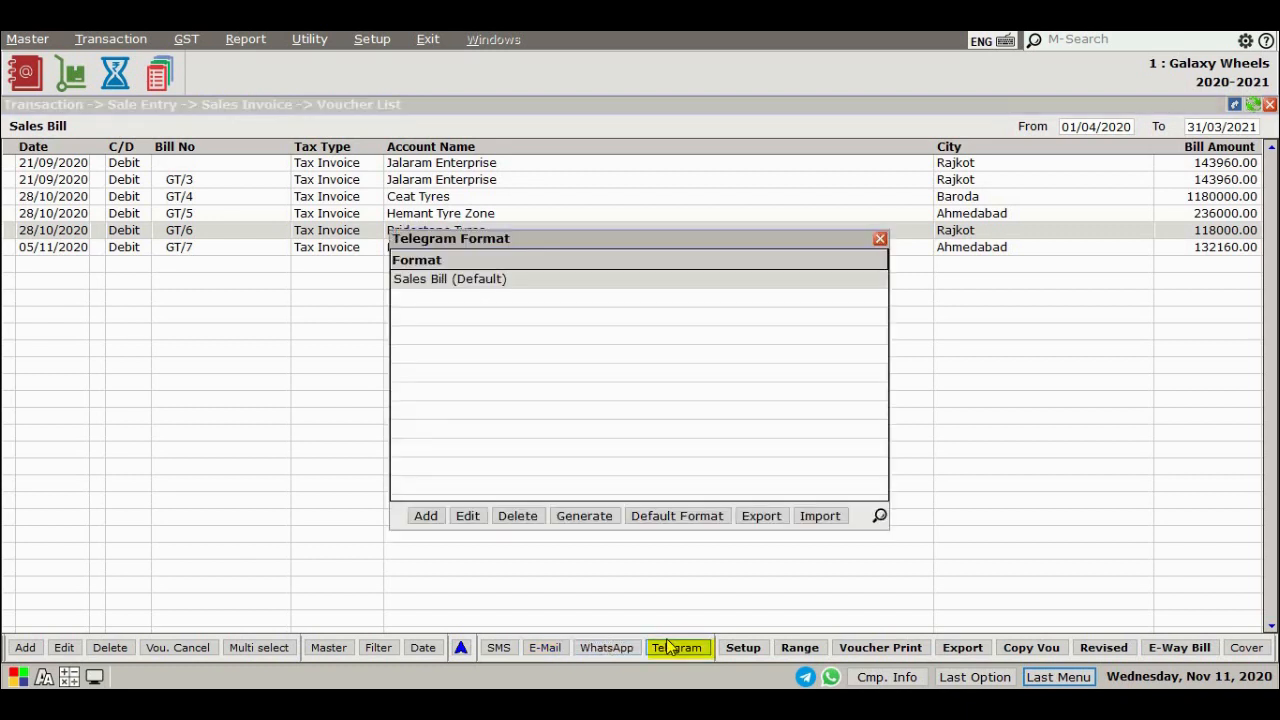
key("Escape")
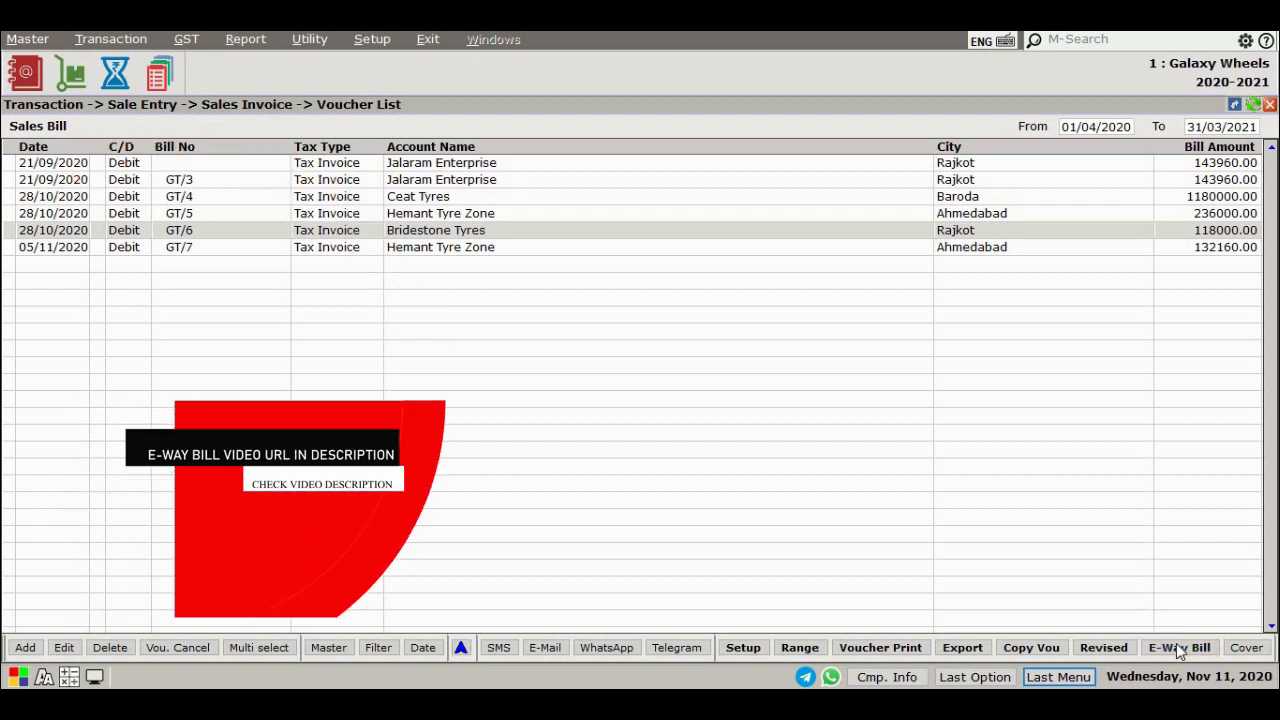
Preview the envelope cover for the selected sales bill on screen
left_click(1246, 648)
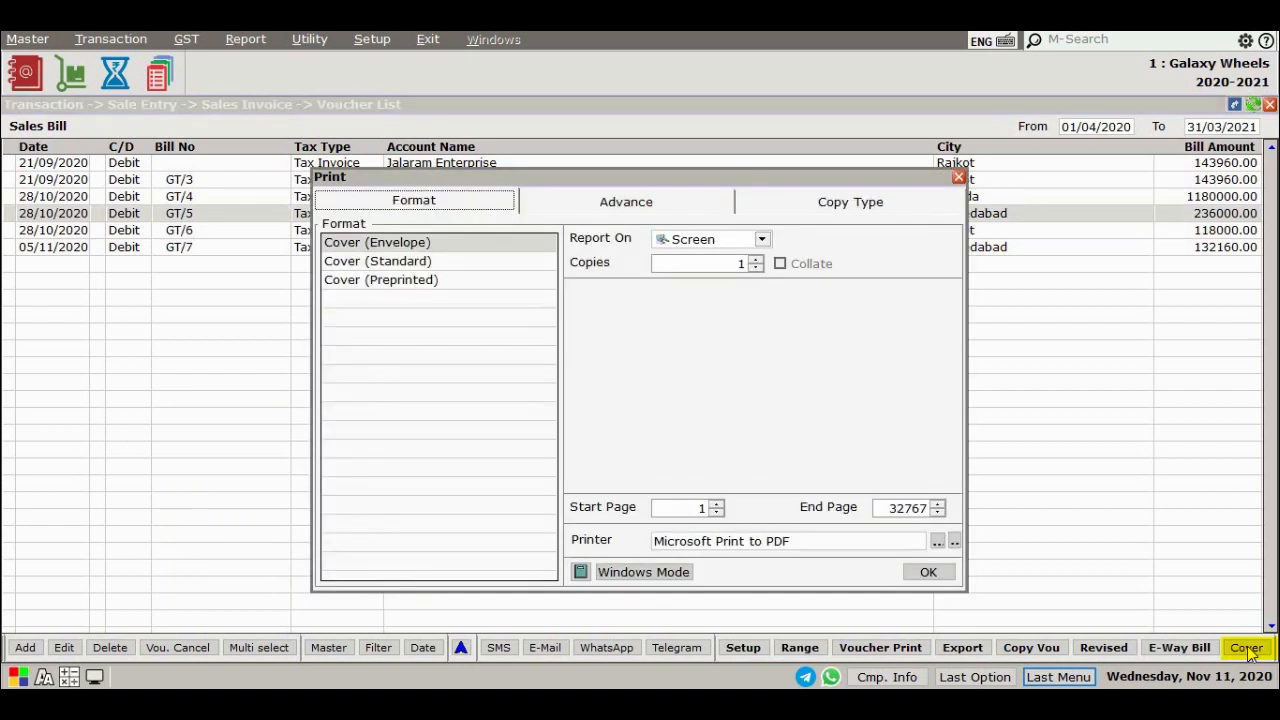
left_click(928, 574)
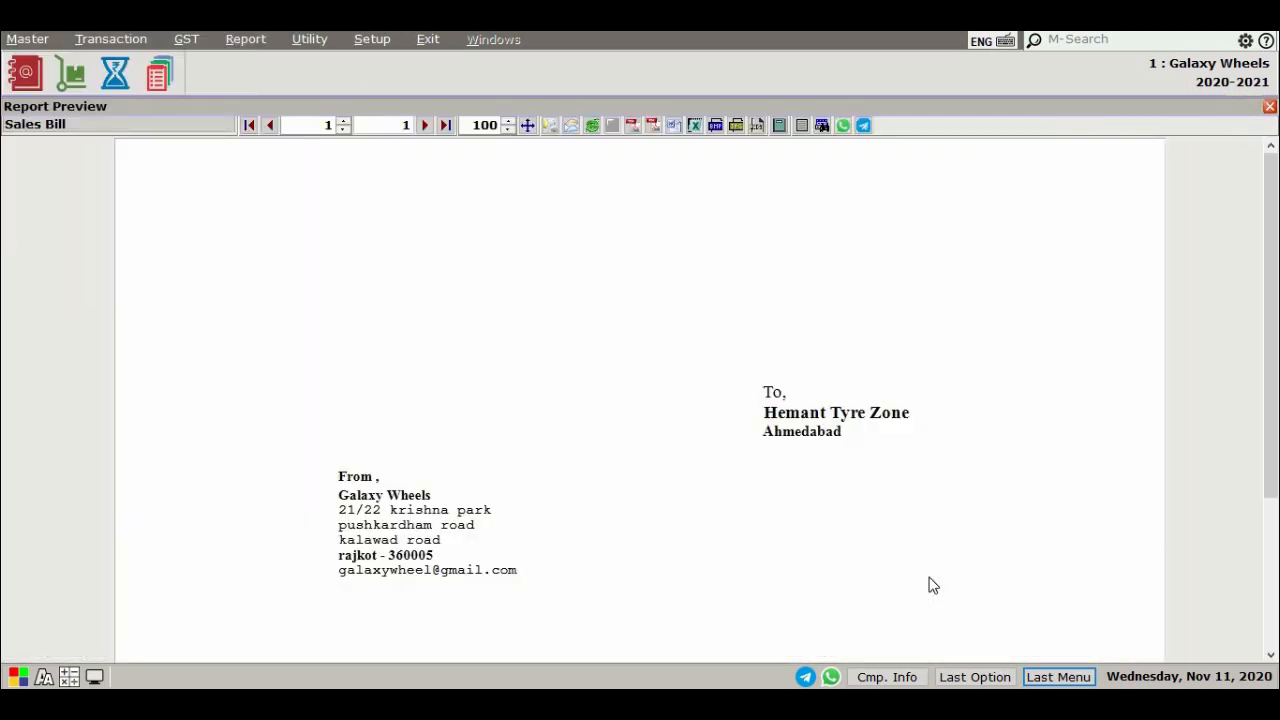
key("Escape")
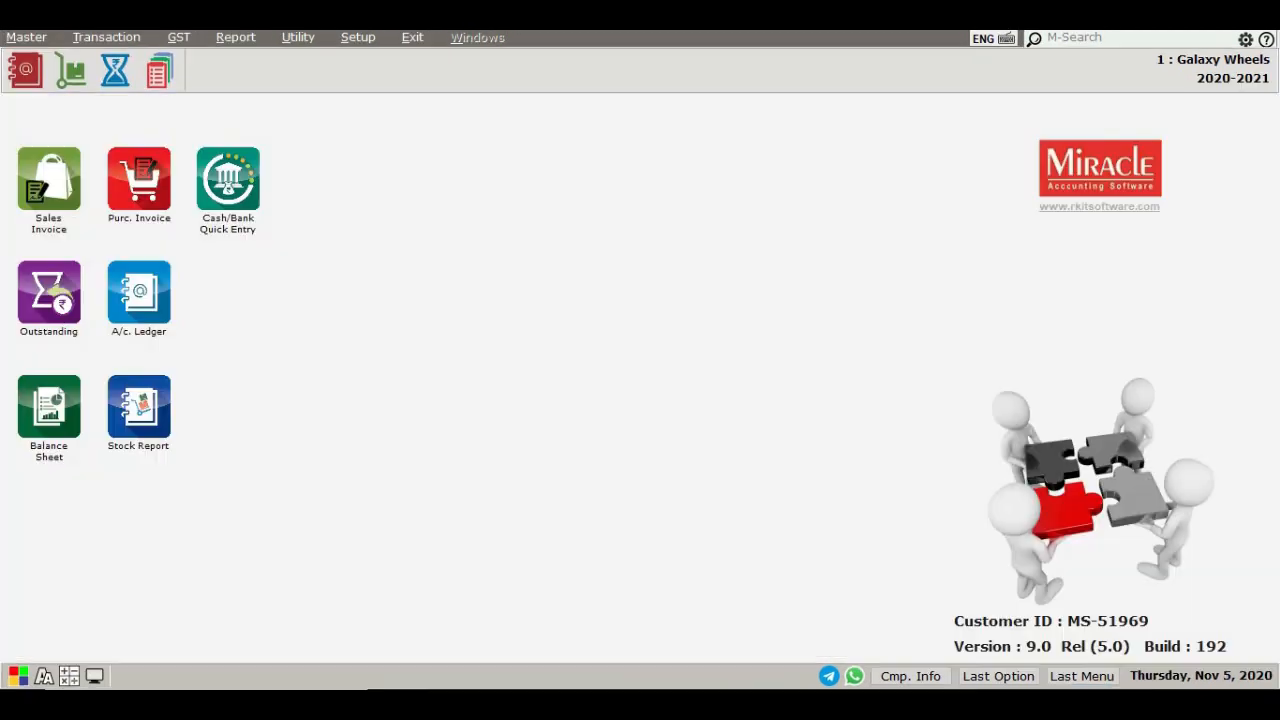
Start a new sales return with Hemant Tyre Zone as the party account
left_click(106, 38)
mouse_move(150, 182)
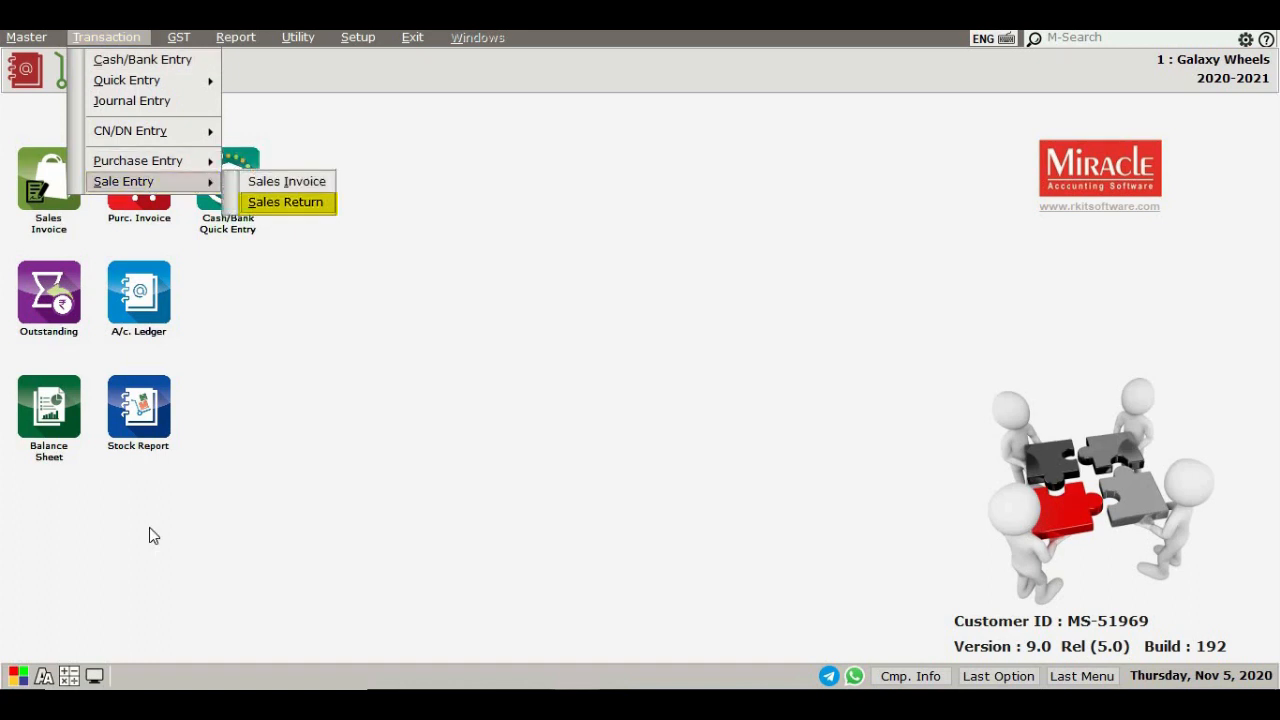
key("Return")
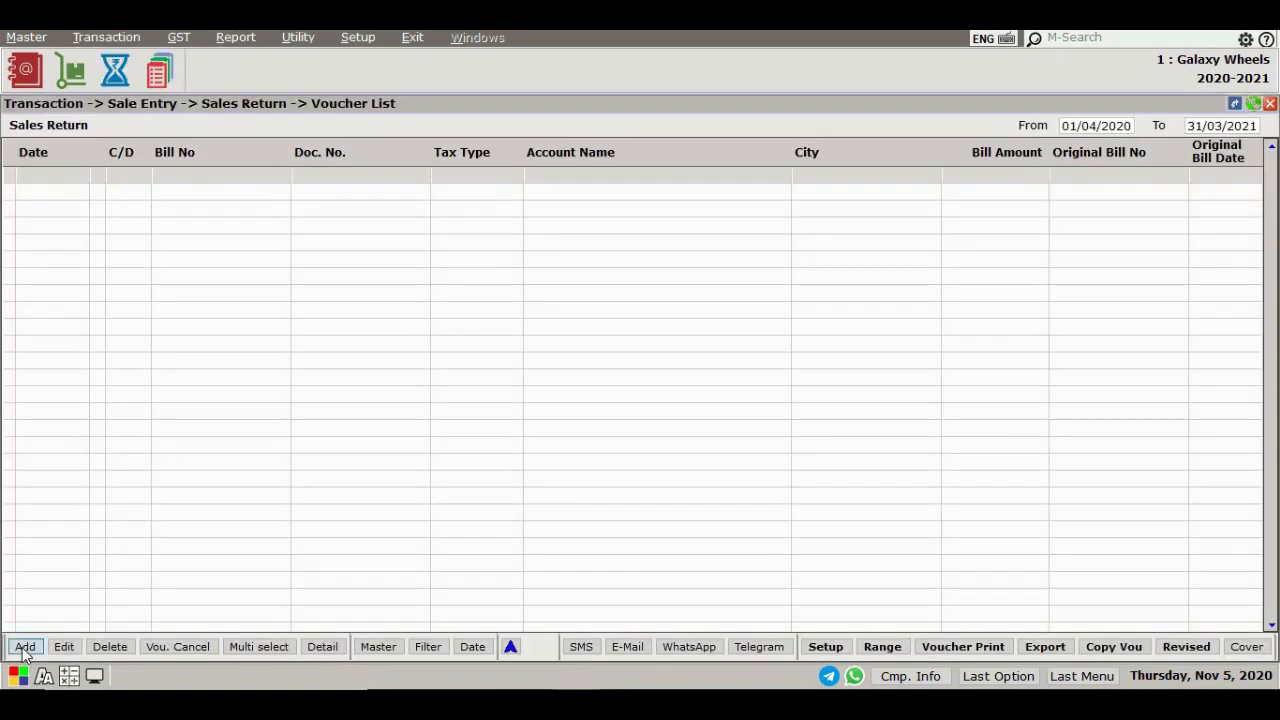
left_click(24, 647)
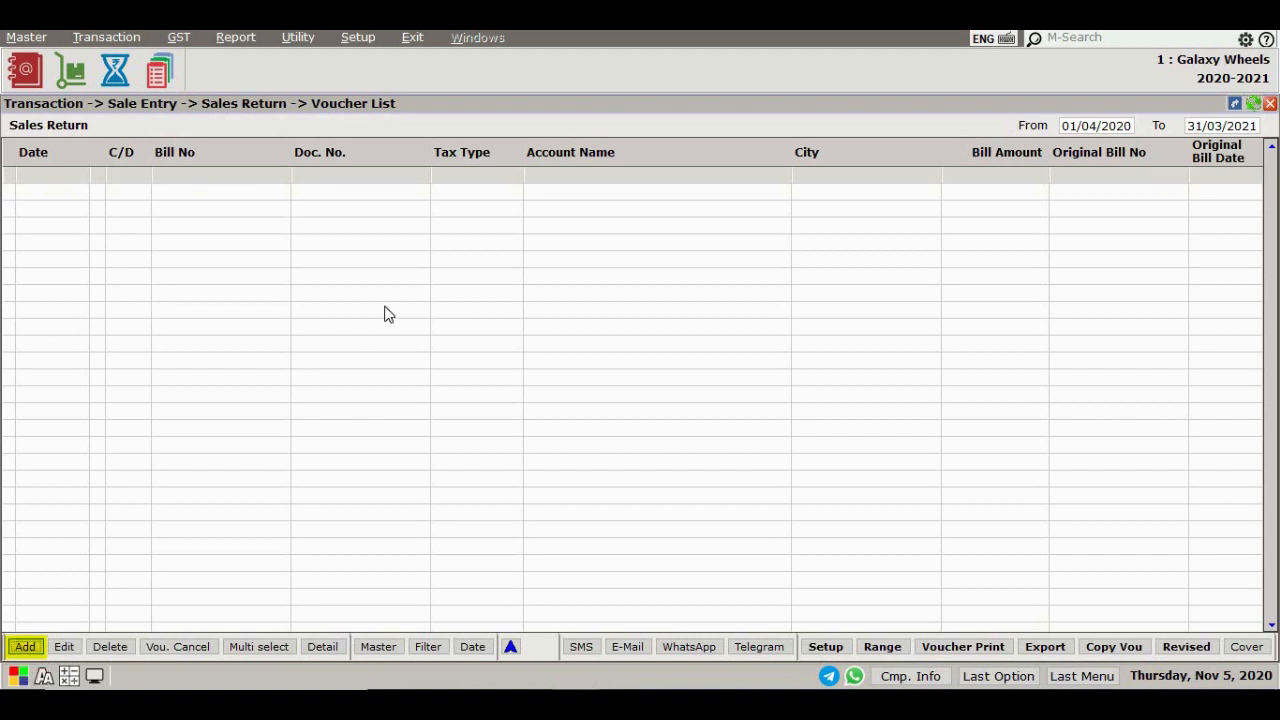
key("Return")
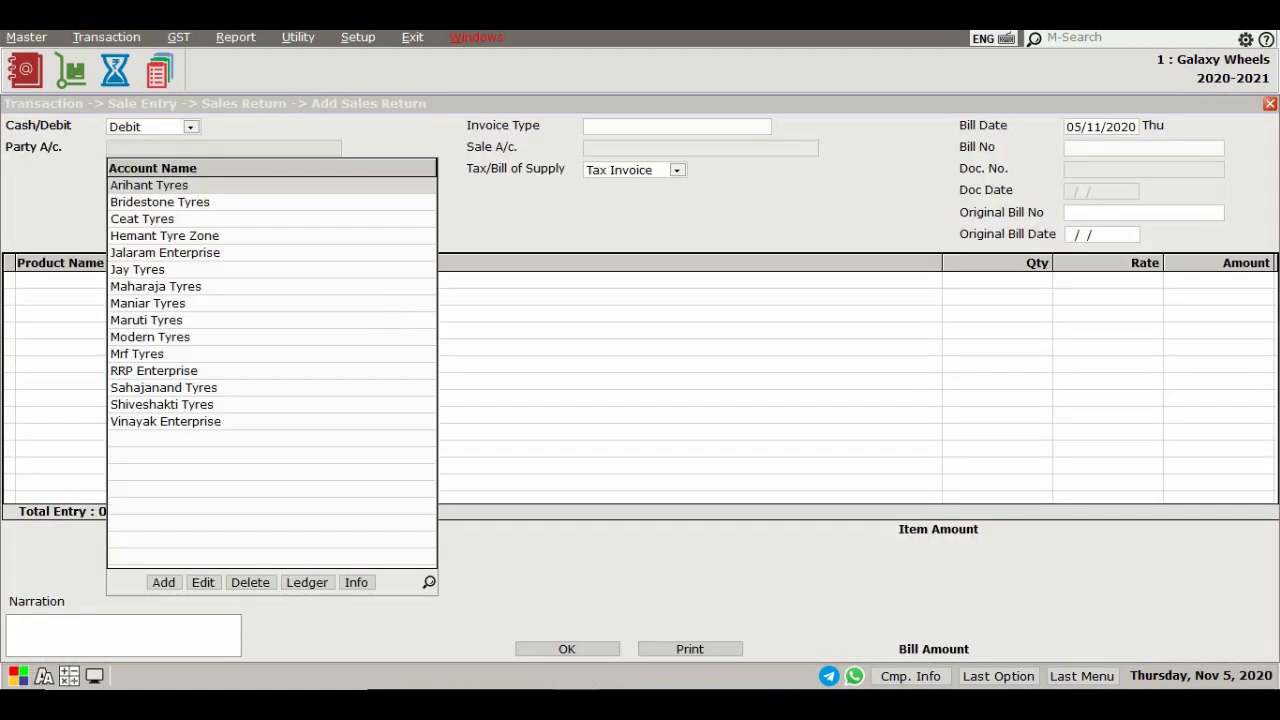
key("Down")
key("Down")
key("Down")
key("Return")
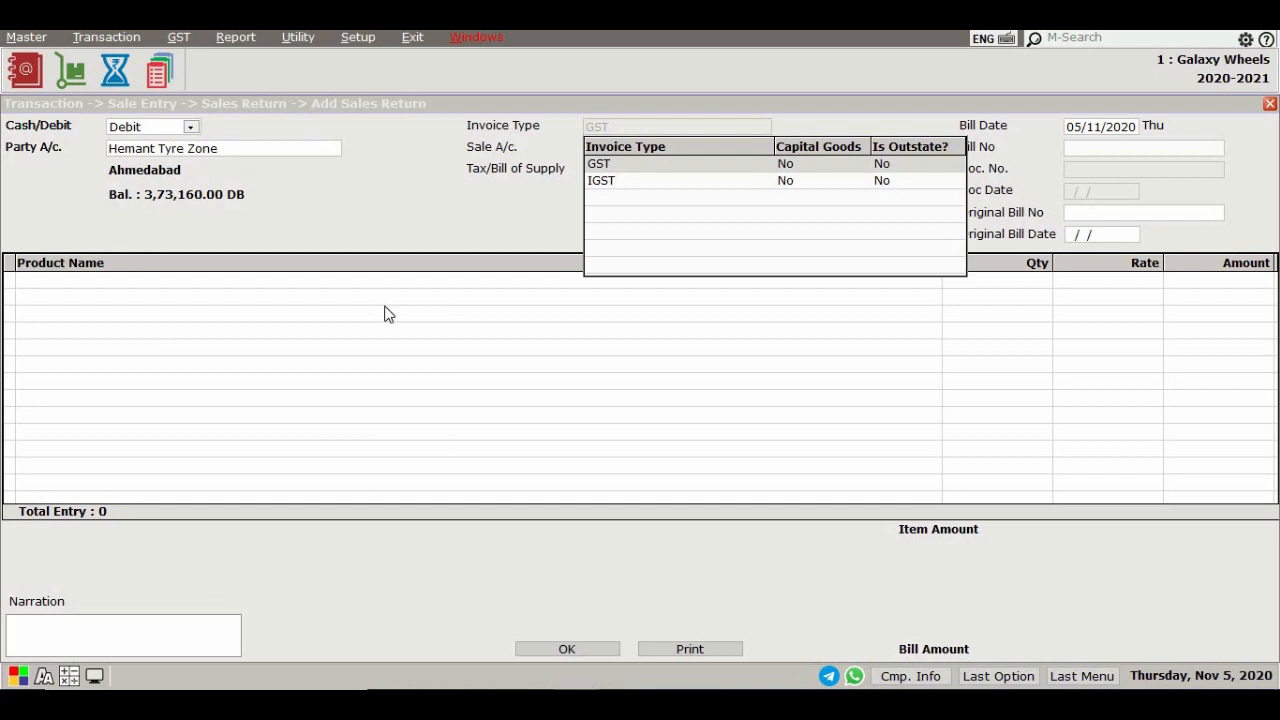
Accept the GST invoice type, Tax Invoice supply and default bill date for the sales return
key("Return")
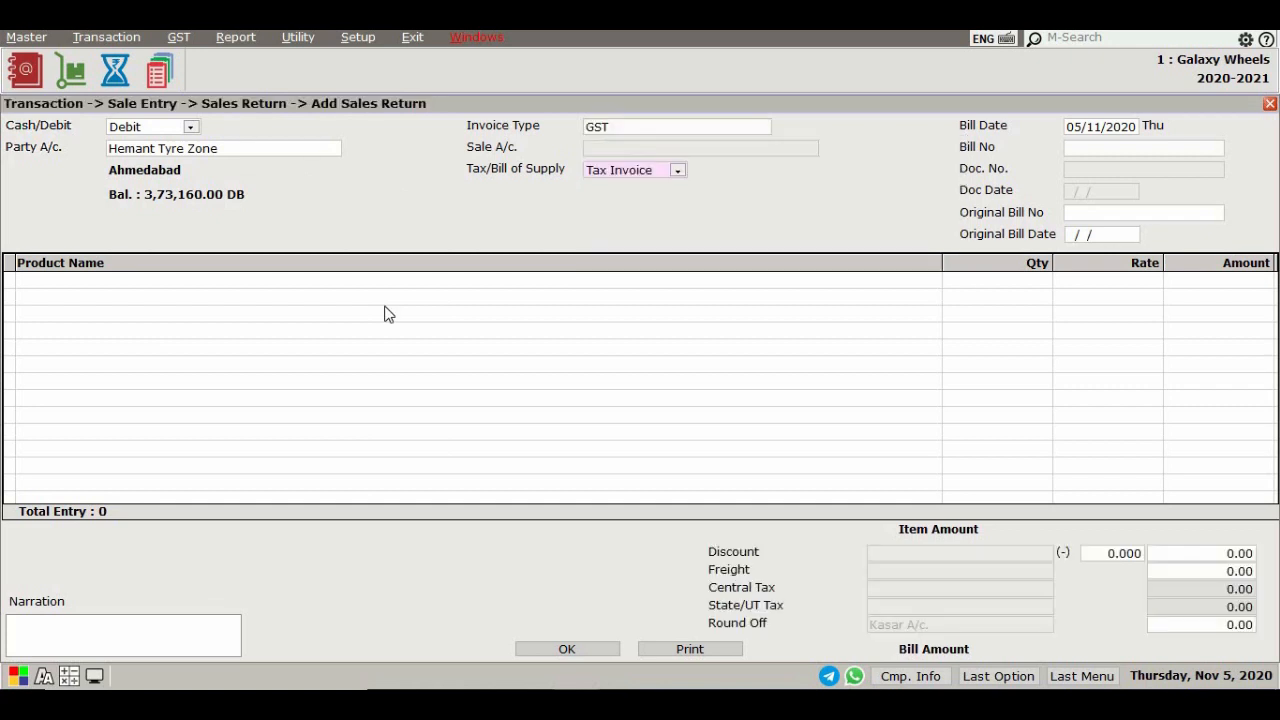
key("Return")
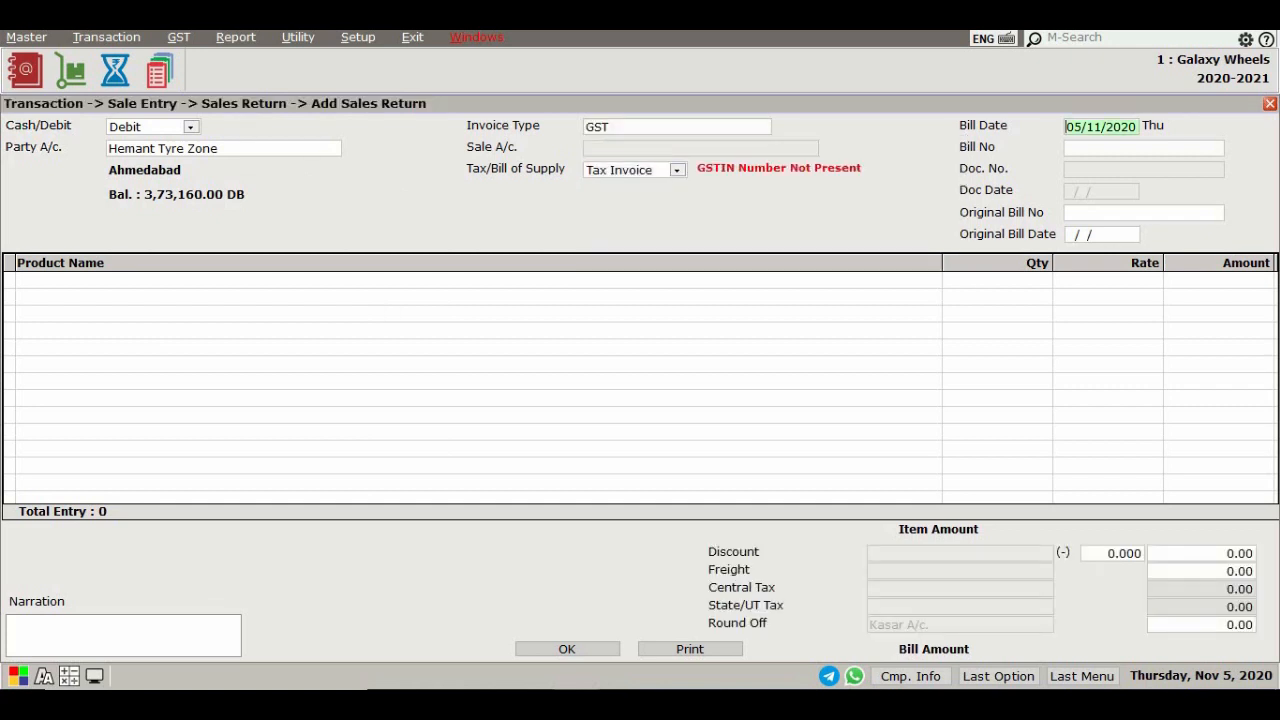
key("Return")
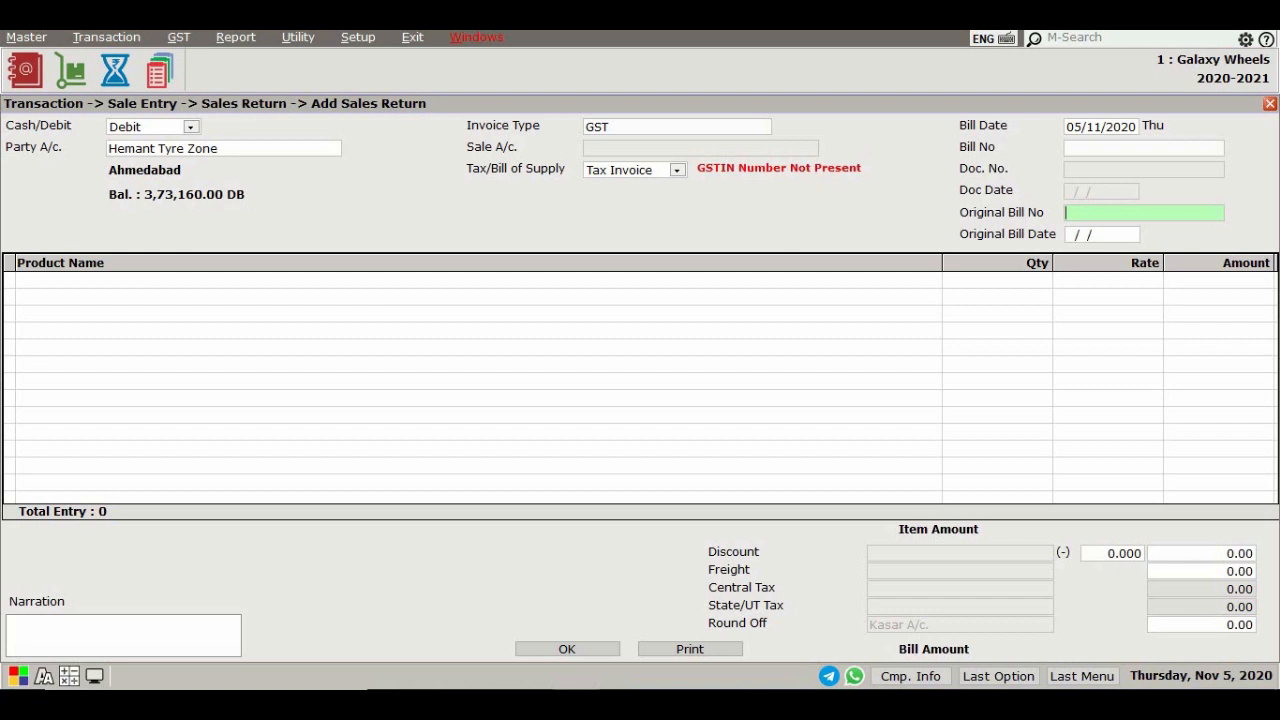
Set the sales return's bill number to invoice-11
left_click(1090, 147)
type("invoice-4")
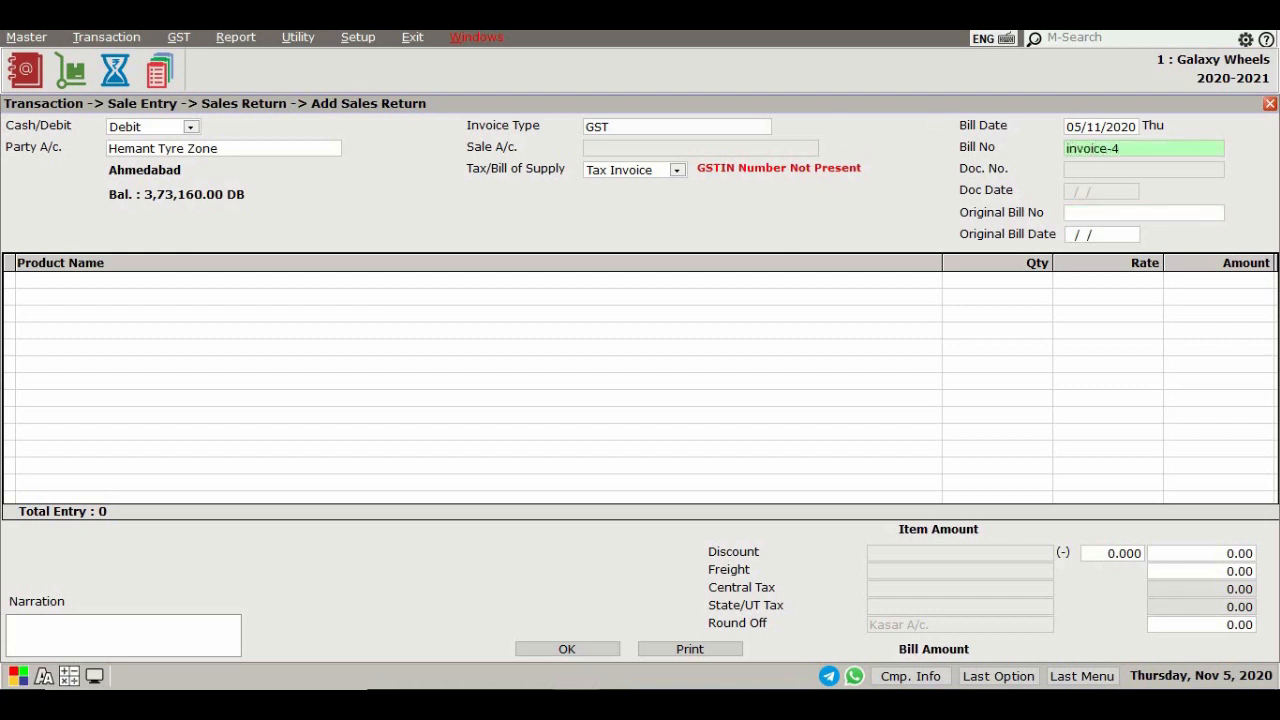
key("BackSpace")
type("11")
key("Return")
Enter original bill number gt/1 and original bill date 05/11/2020
left_click(1139, 216)
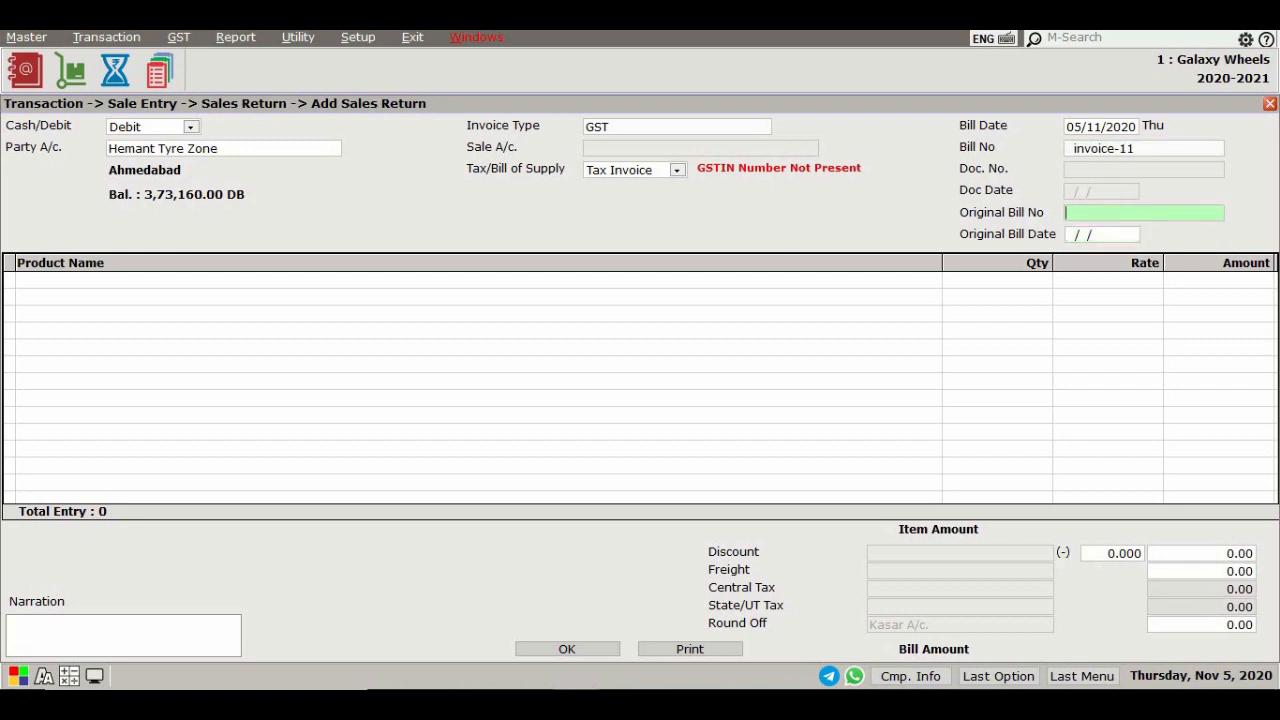
type("gt/1")
key("Return")
type("05/")
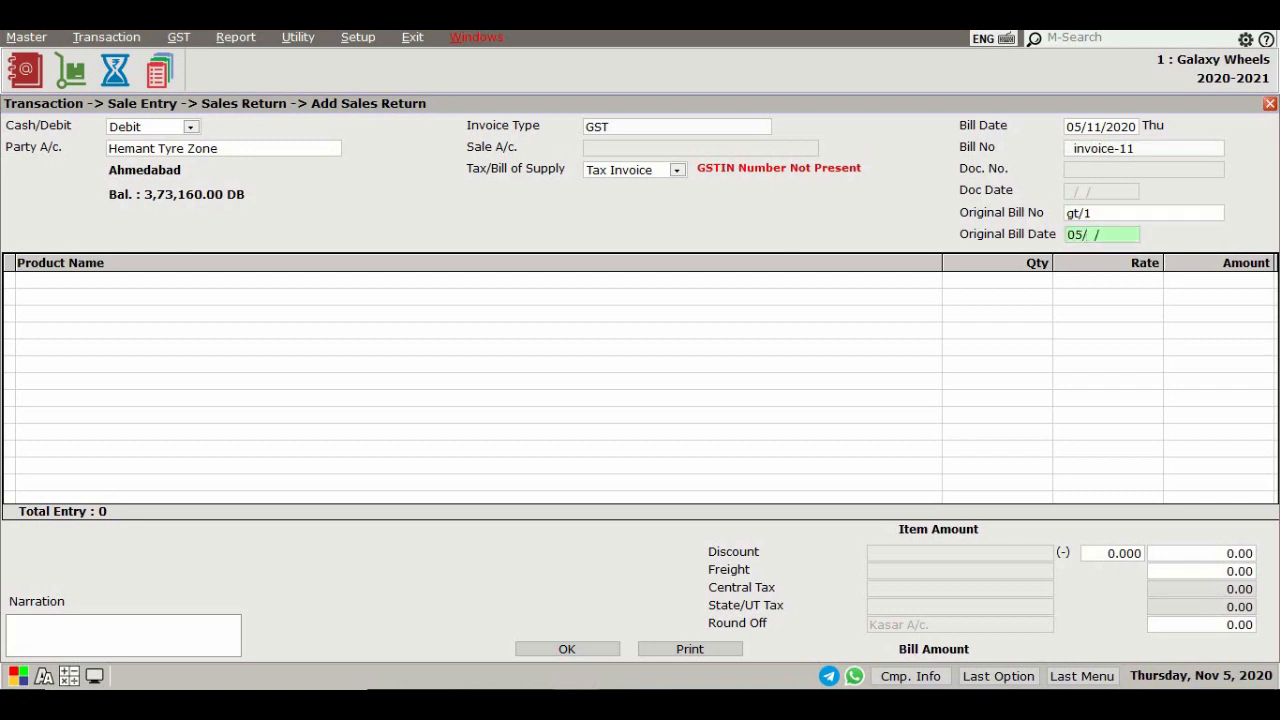
type("11/2020")
key("Return")
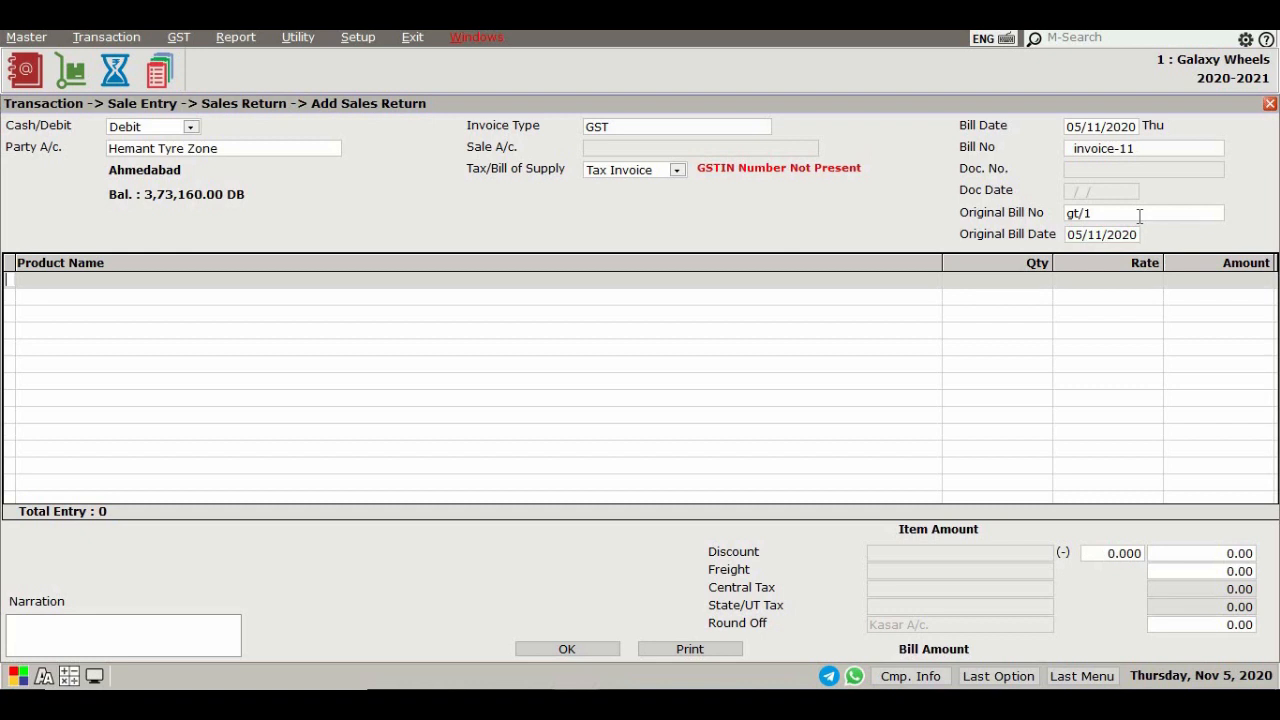
Add a line for 3 Ceat - winmile aw radial at the default rate and accept the tax breakup
key("Return")
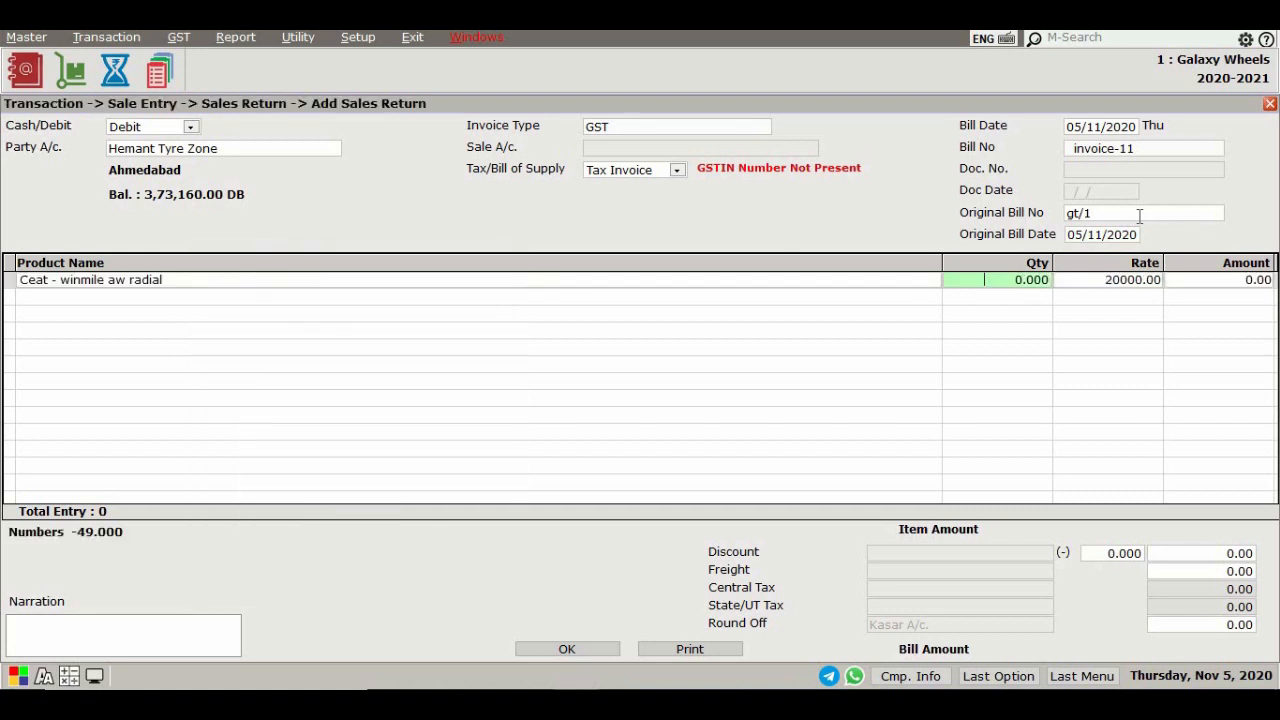
type("3")
key("Return")
key("Return")
key("Return")
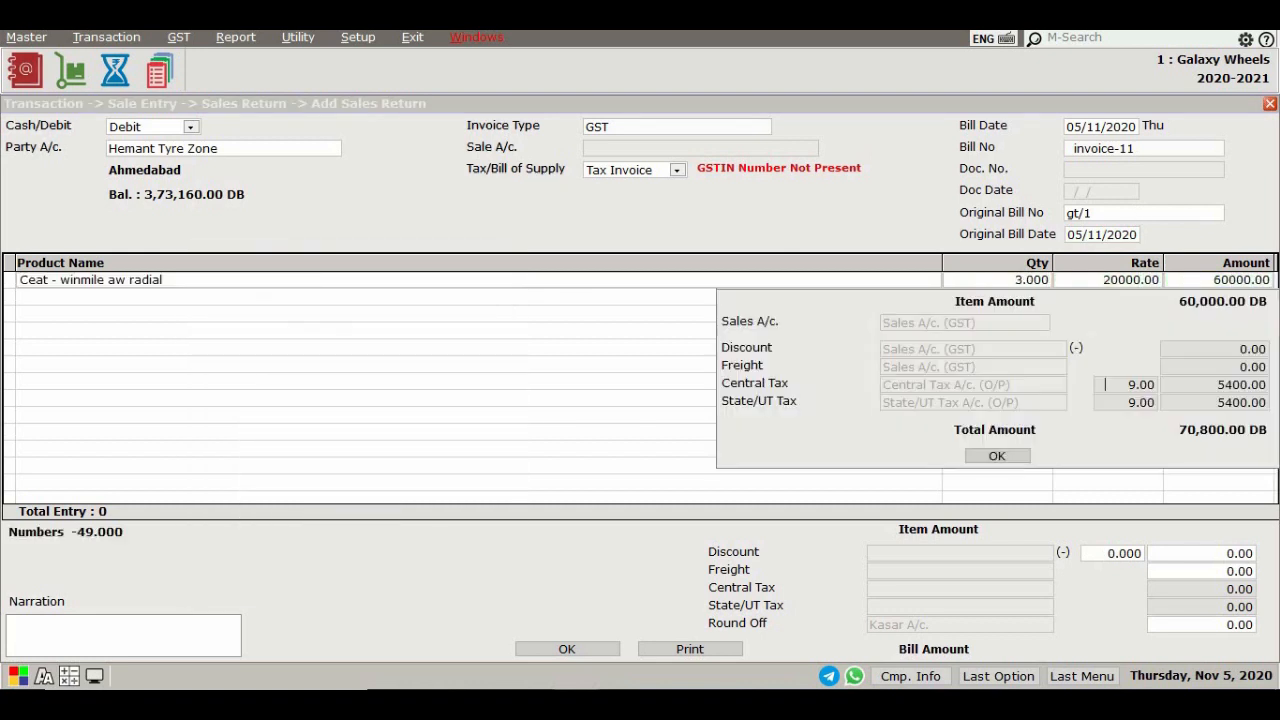
key("Return")
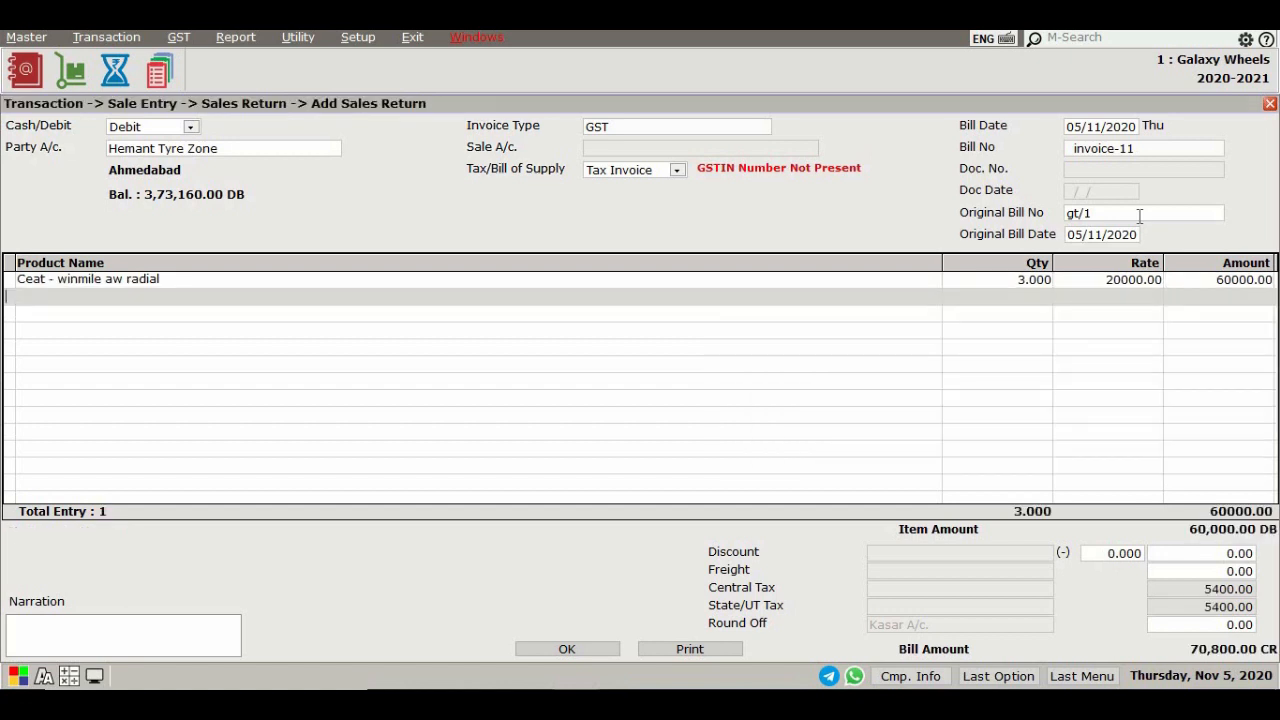
Save the sales return and preview it on screen in Itemwise Tax (Full Page)-(GST) format
key("Return")
key("Return")
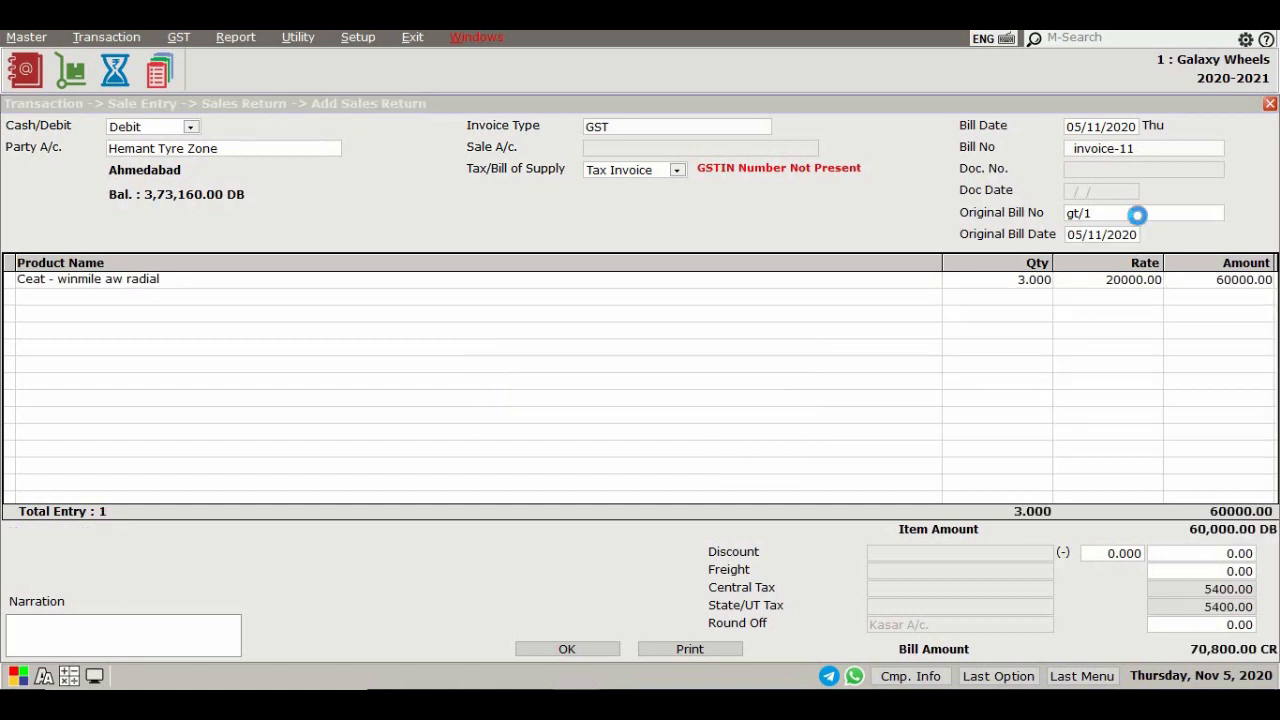
key("ctrl+p")
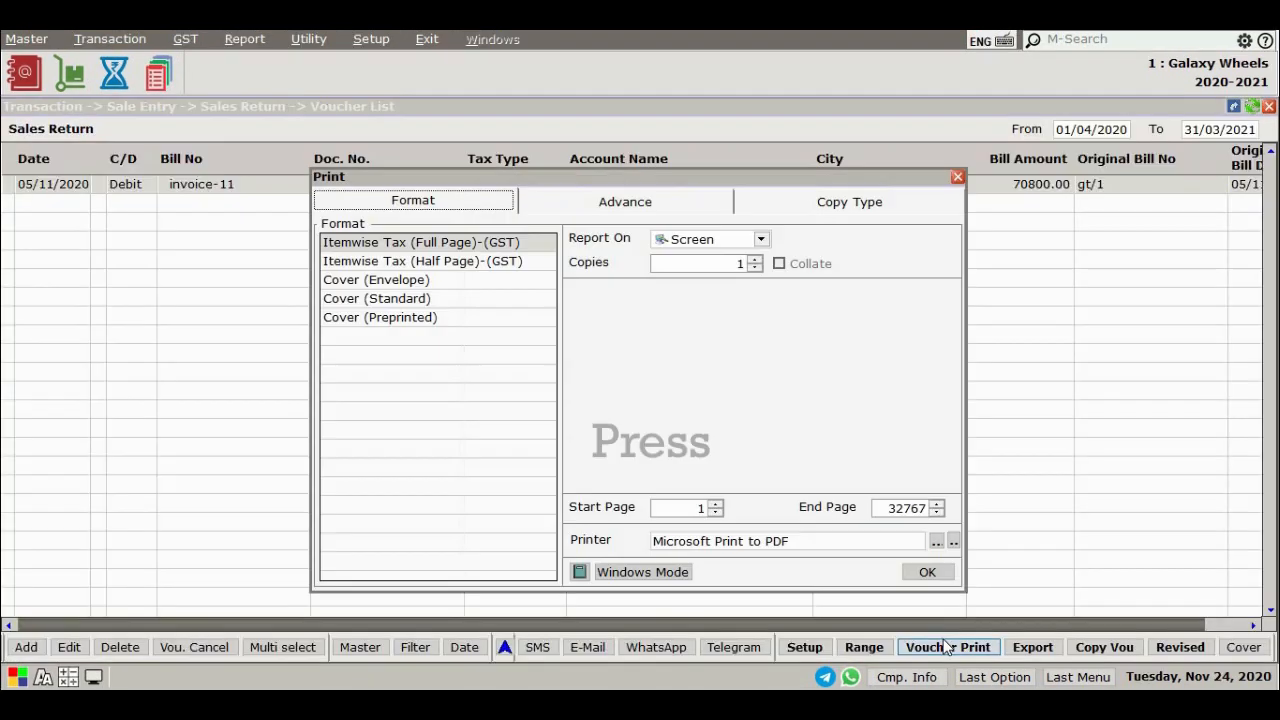
left_click(907, 578)
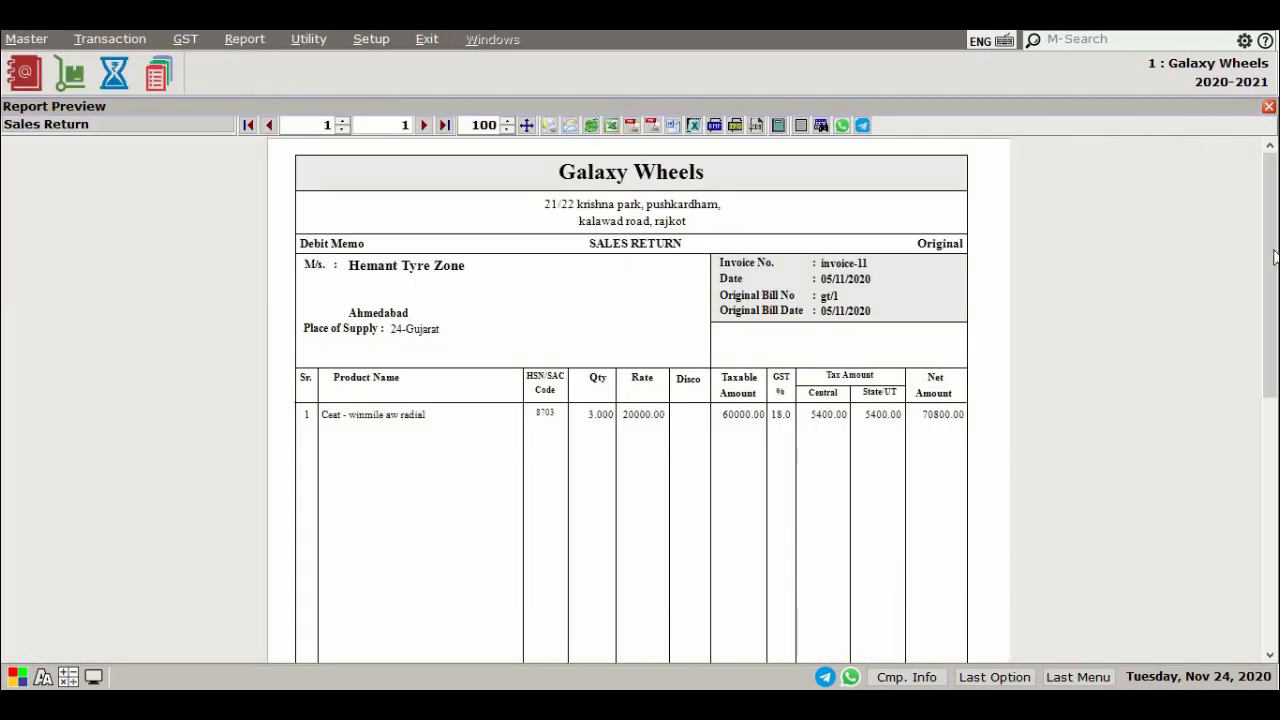
mouse_move(1274, 251)
left_mouse_down()
mouse_move(1274, 272)
mouse_move(1273, 250)
left_mouse_up()
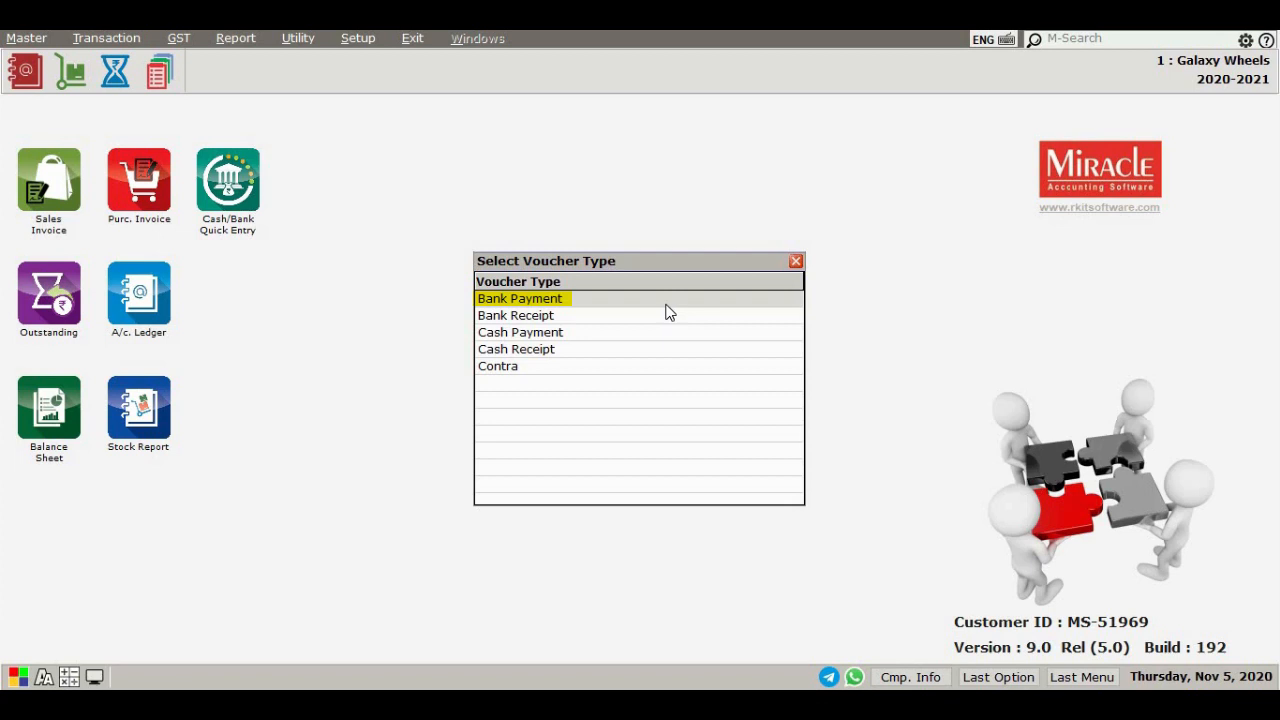
Start a new bank payment and create a new bank account named Bank Of Baroda
key("Return")
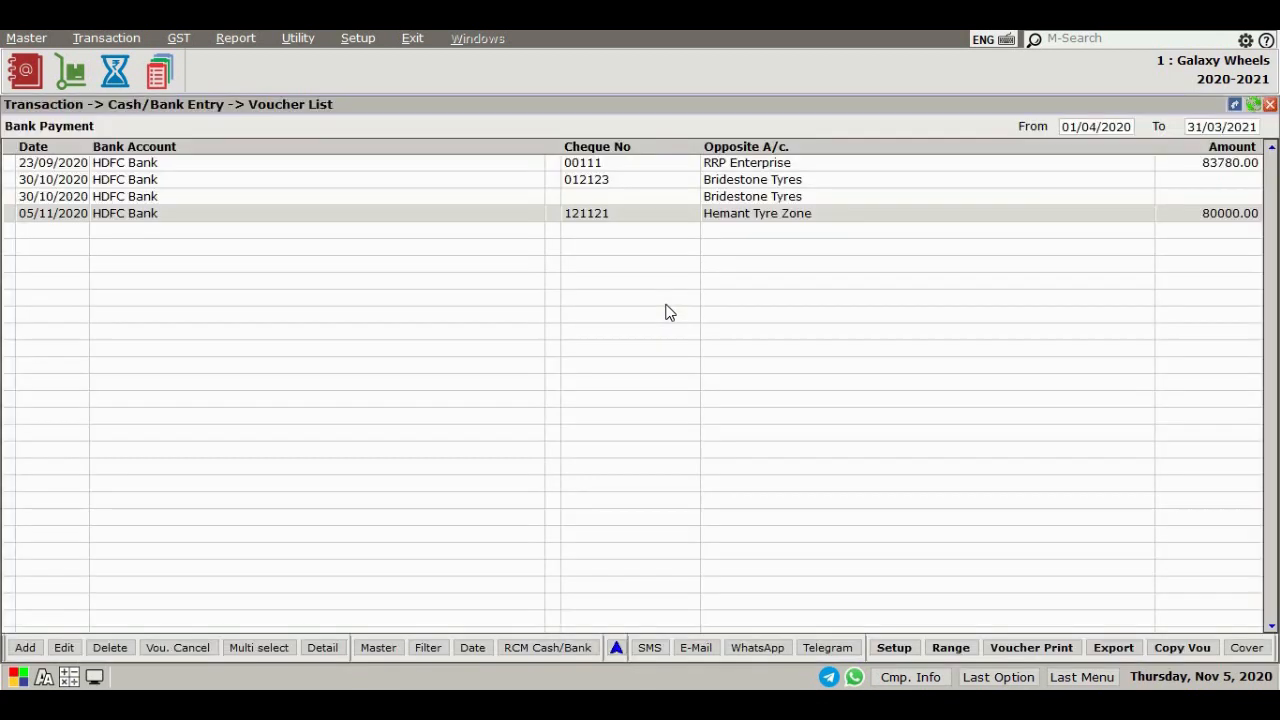
left_click(21, 650)
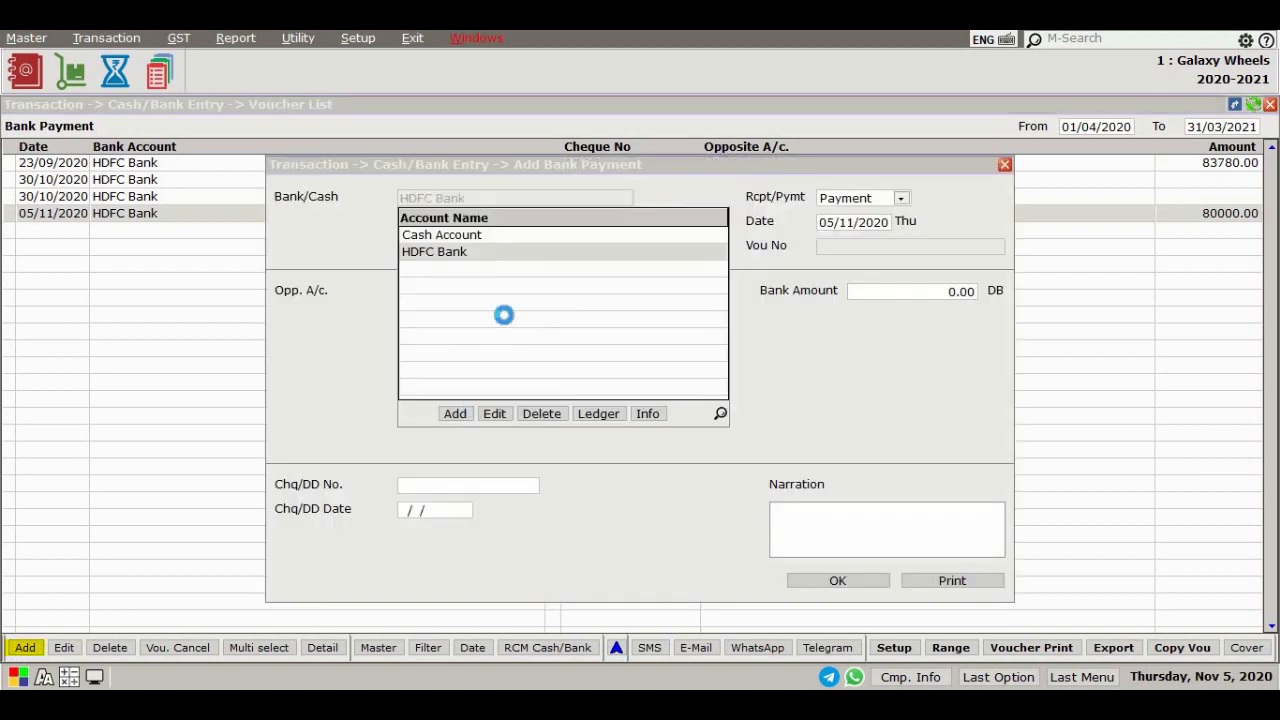
key("alt+a")
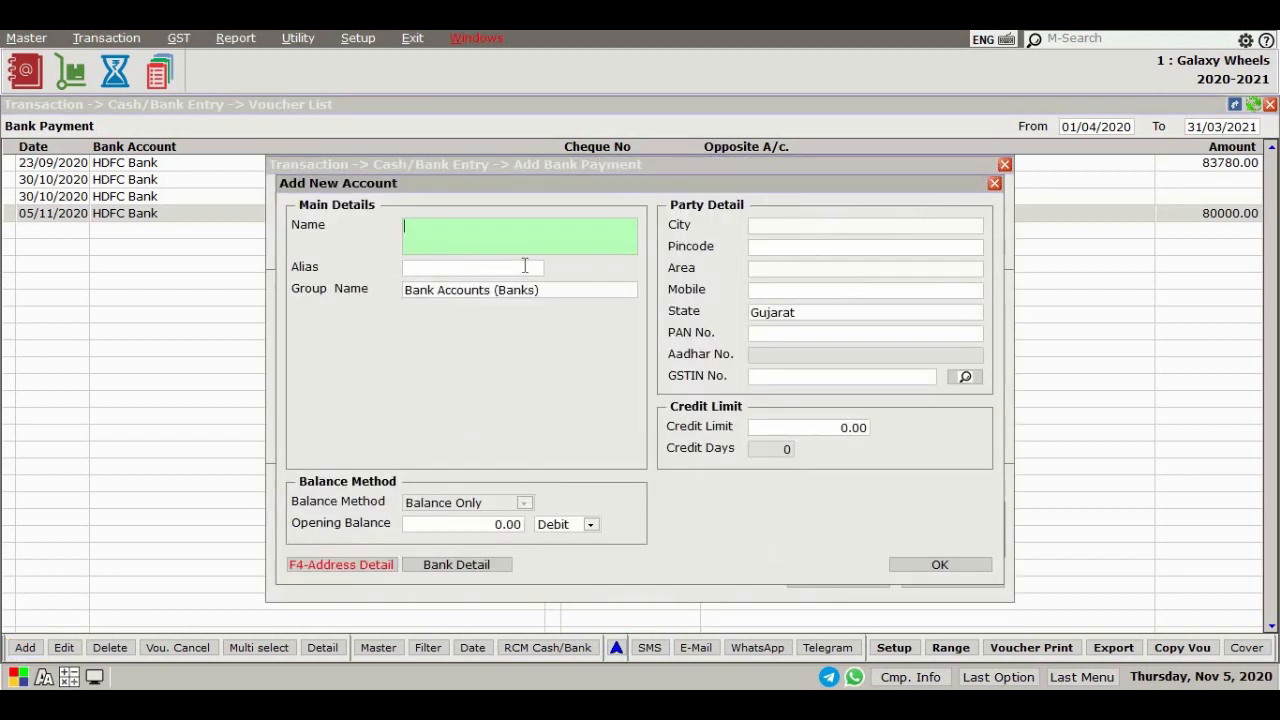
type("Bank Of Baroda")
key("Return")
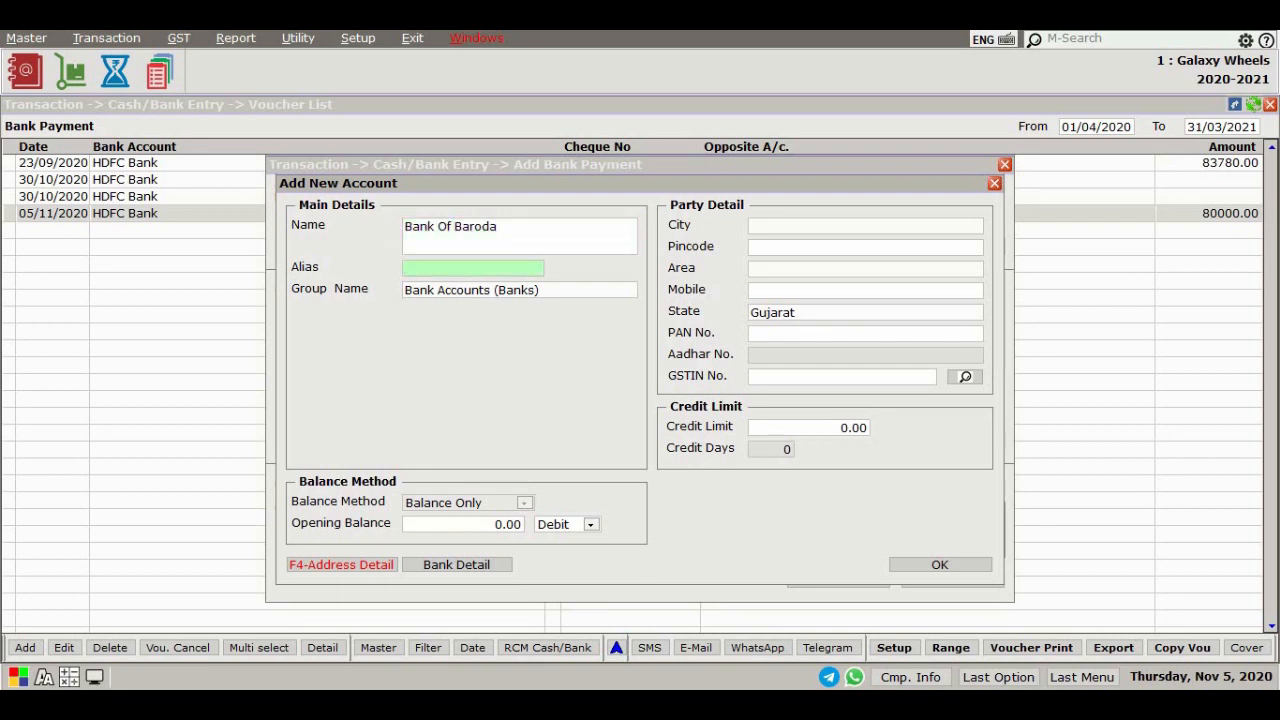
Give the new bank account the alias BOB and accept the default bank balance settings
type("BOB")
key("Return")
key("Return")
key("Return")
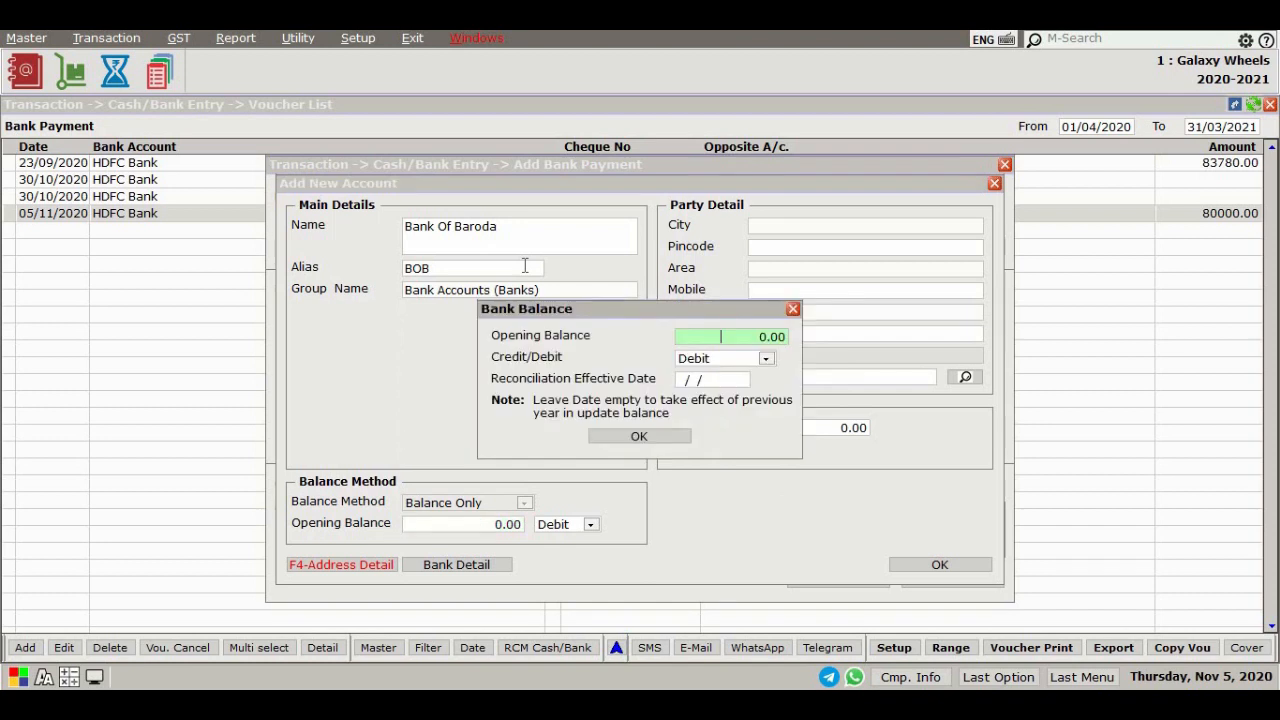
key("Return")
key("Return")
key("Return")
Set the bank account's pincode to 360002 and area to Yagnik Road, save it and select it
left_click(792, 297)
type("3")
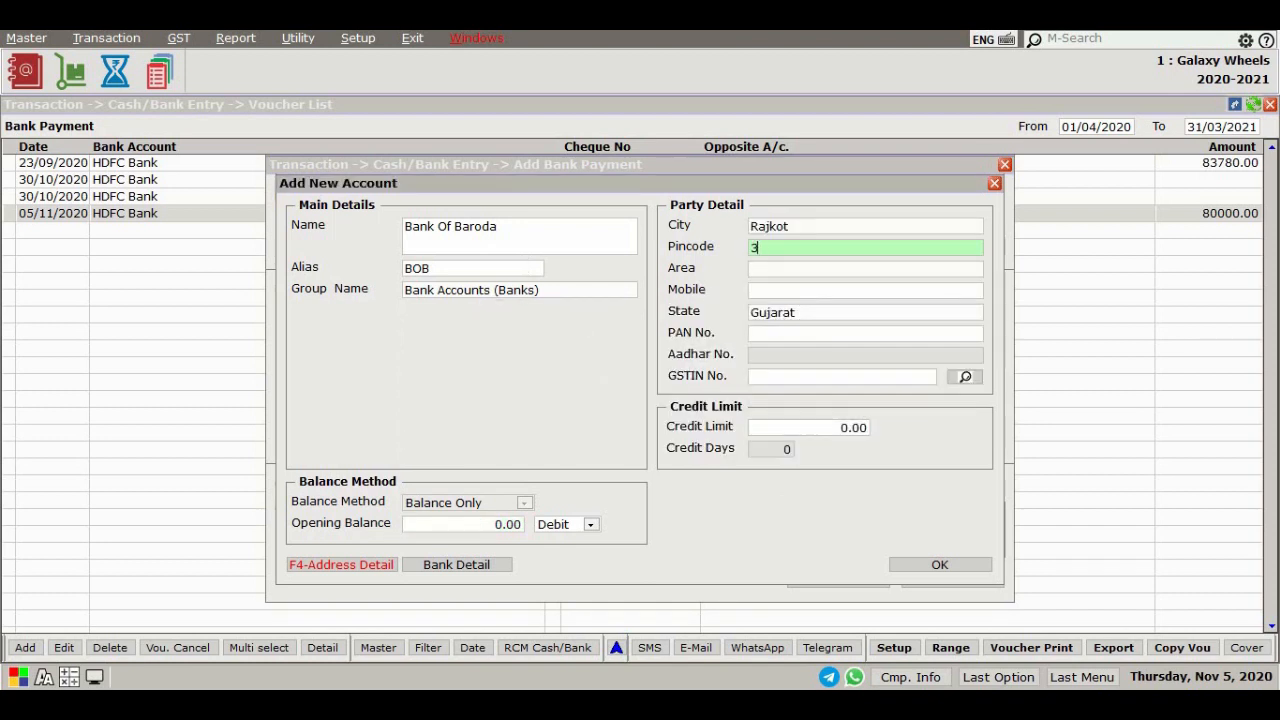
type("60002")
key("Return")
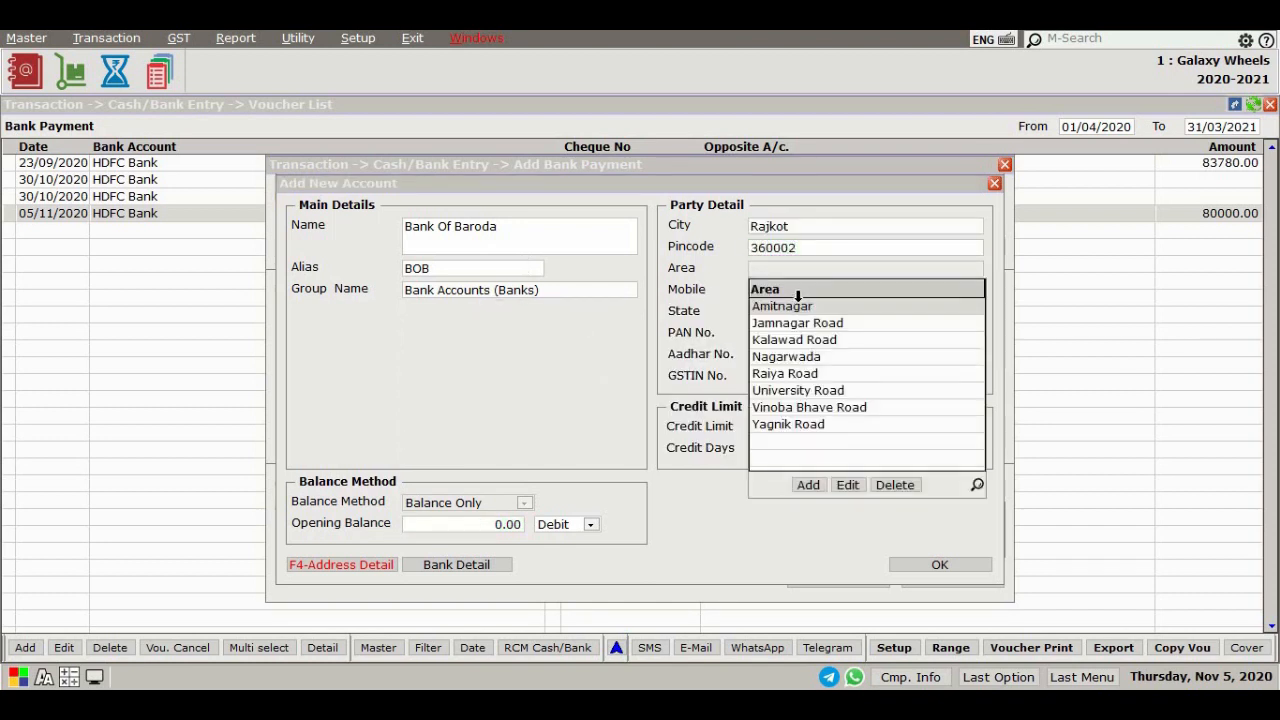
left_click(799, 428)
left_click(935, 565)
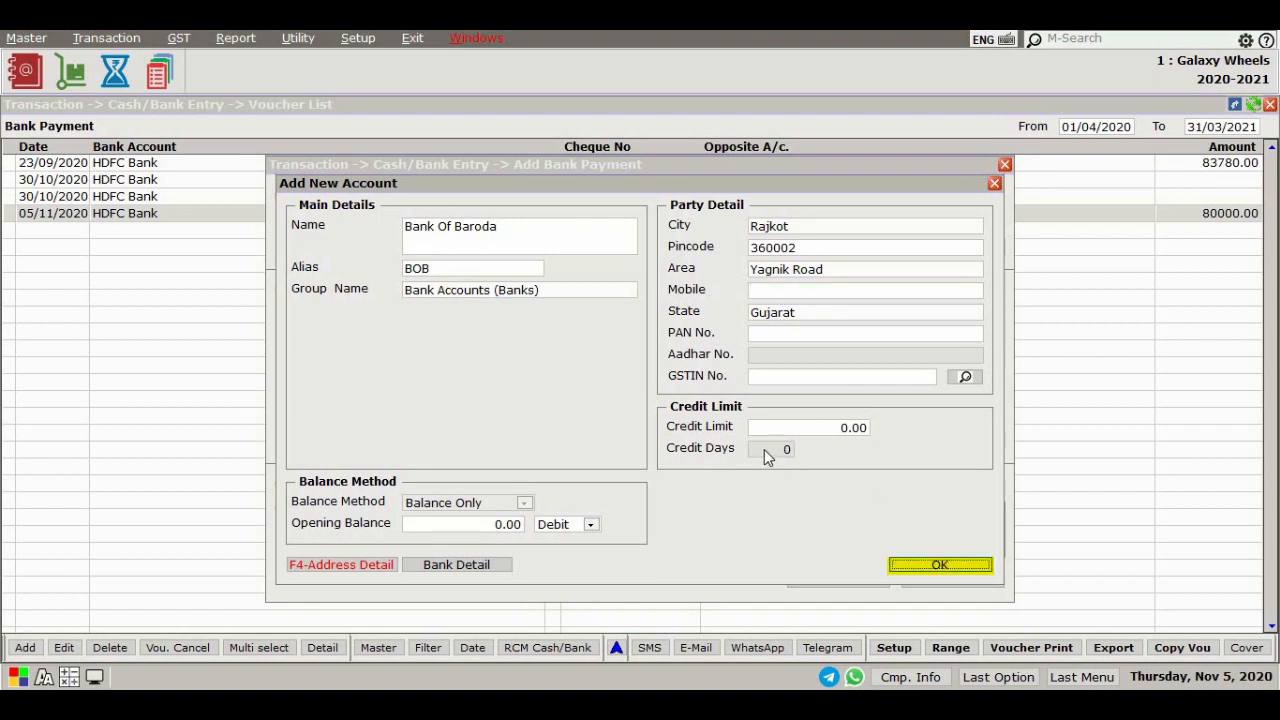
key("Return")
key("Return")
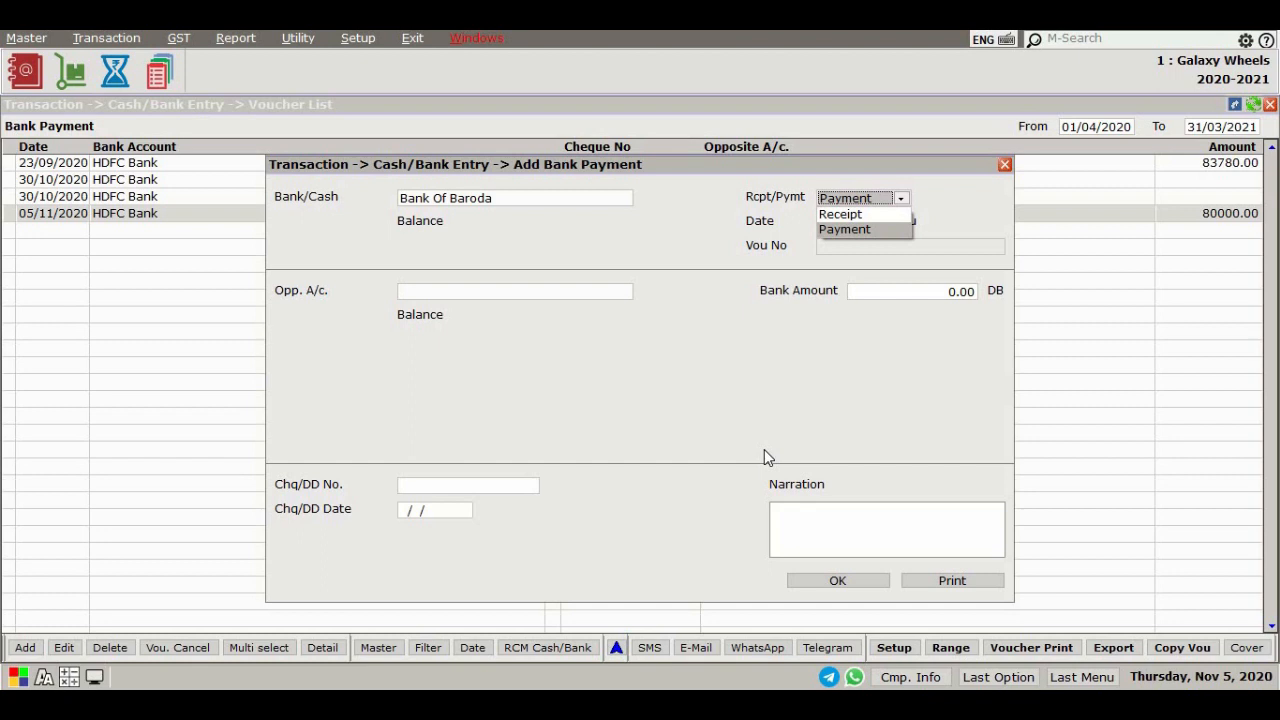
Keep the Payment type and date, and choose Vinayak Enterprise as the opposite account
key("Return")
key("Return")
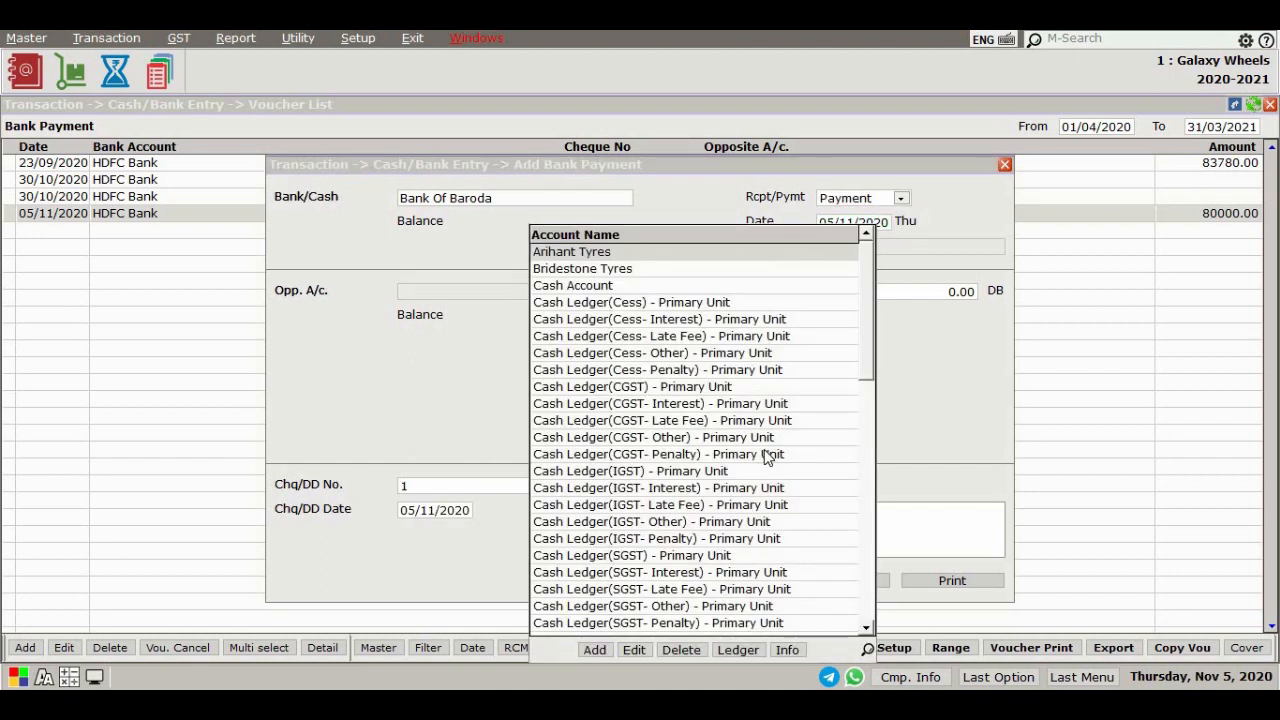
type("v")
key("Return")
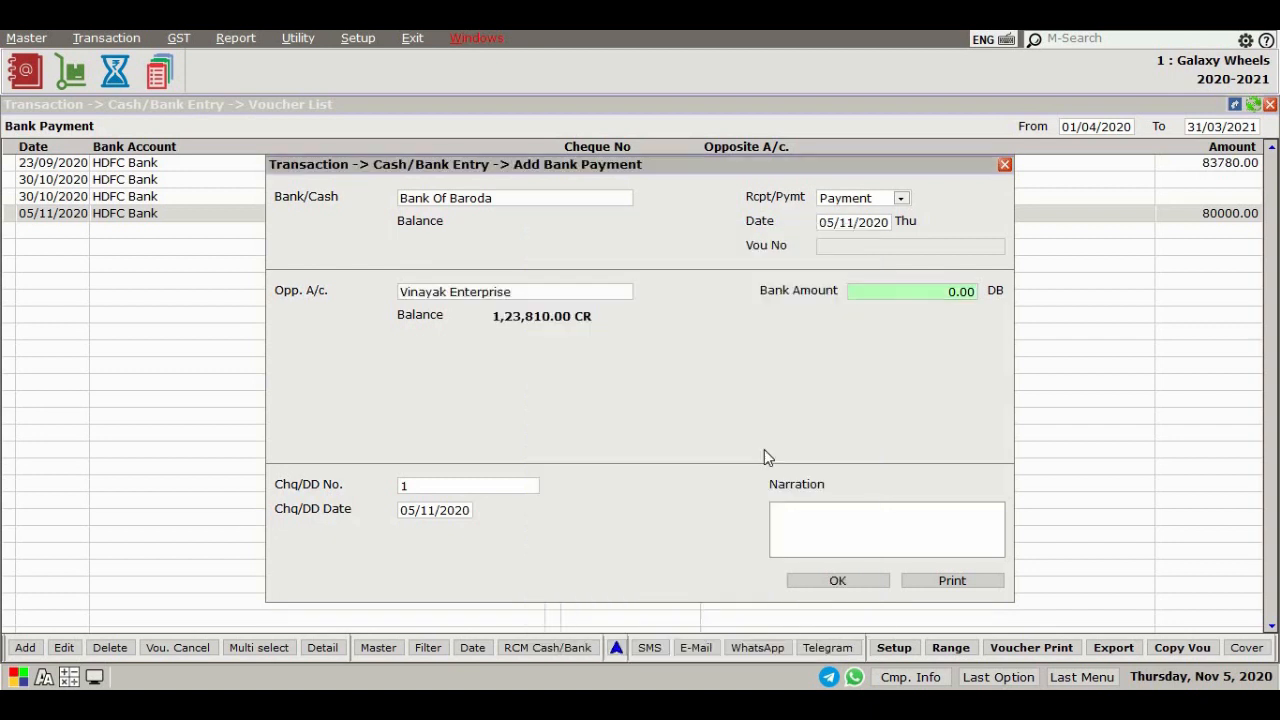
Enter a bank amount of 80000 and cheque number 211223, save the payment and close the voucher list
type("80")
type("000")
key("Return")
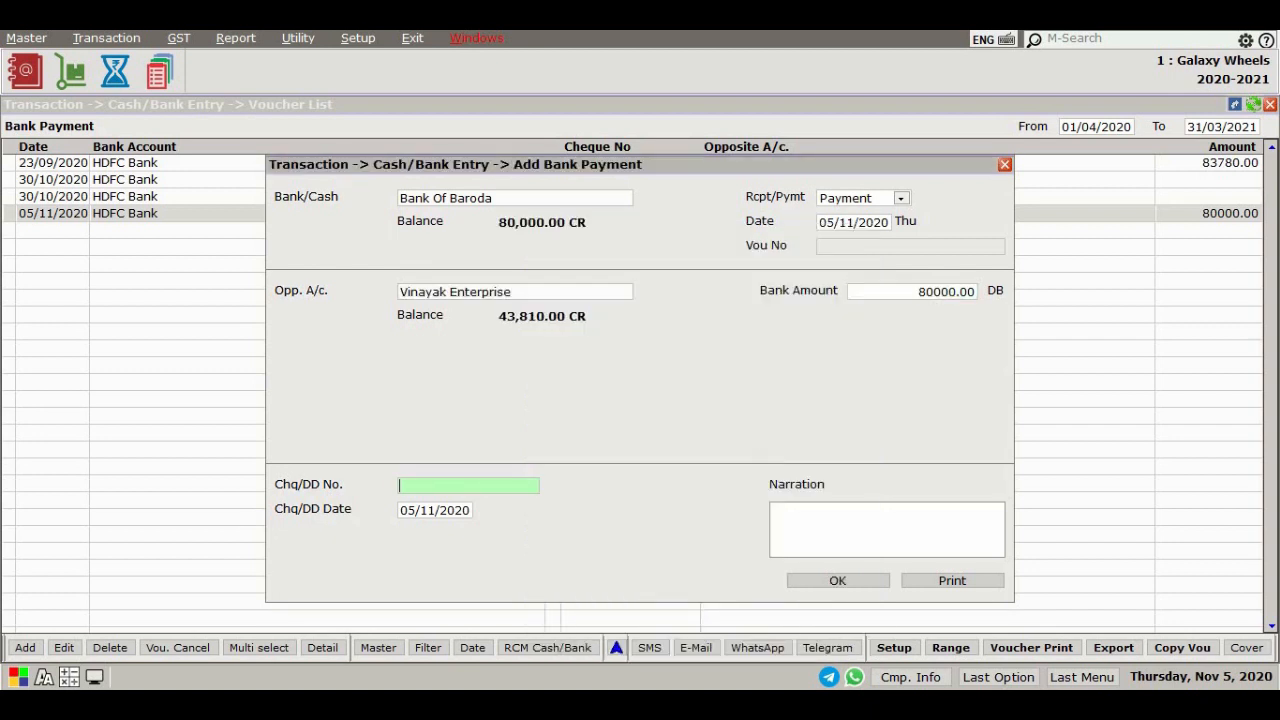
type("211223")
left_click(845, 582)
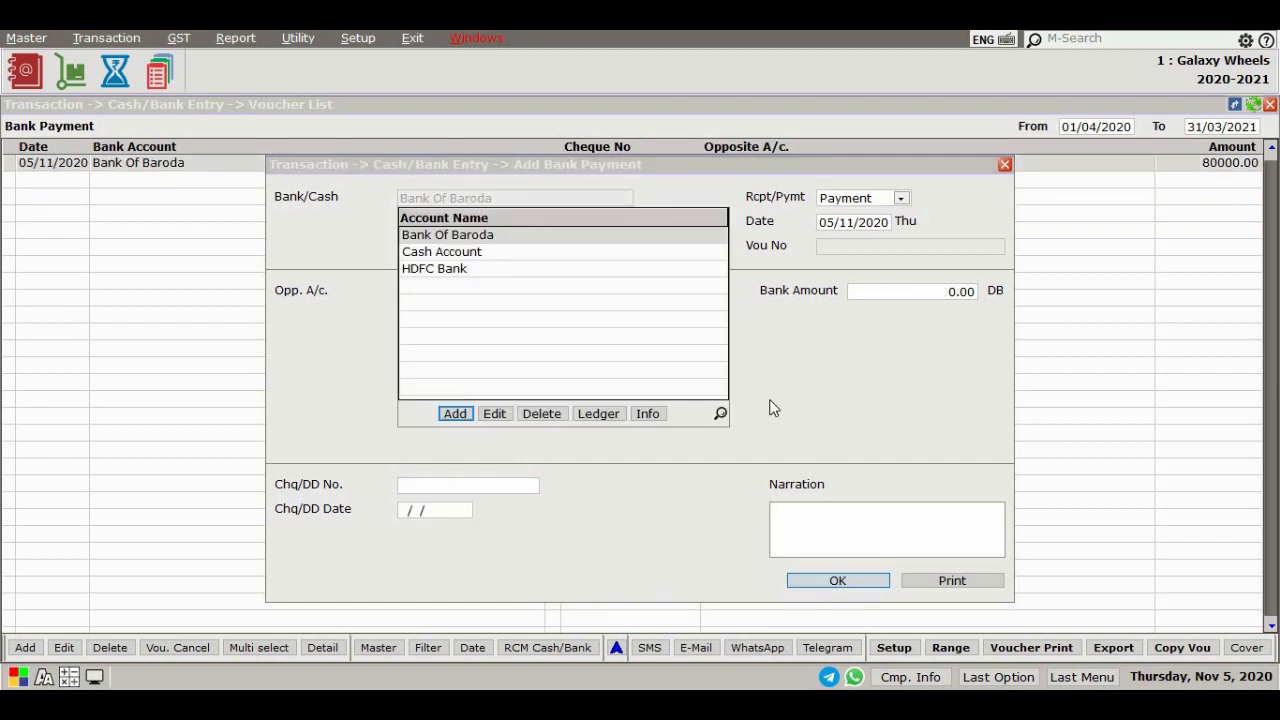
key("Escape")
key("Escape")
key("Return")
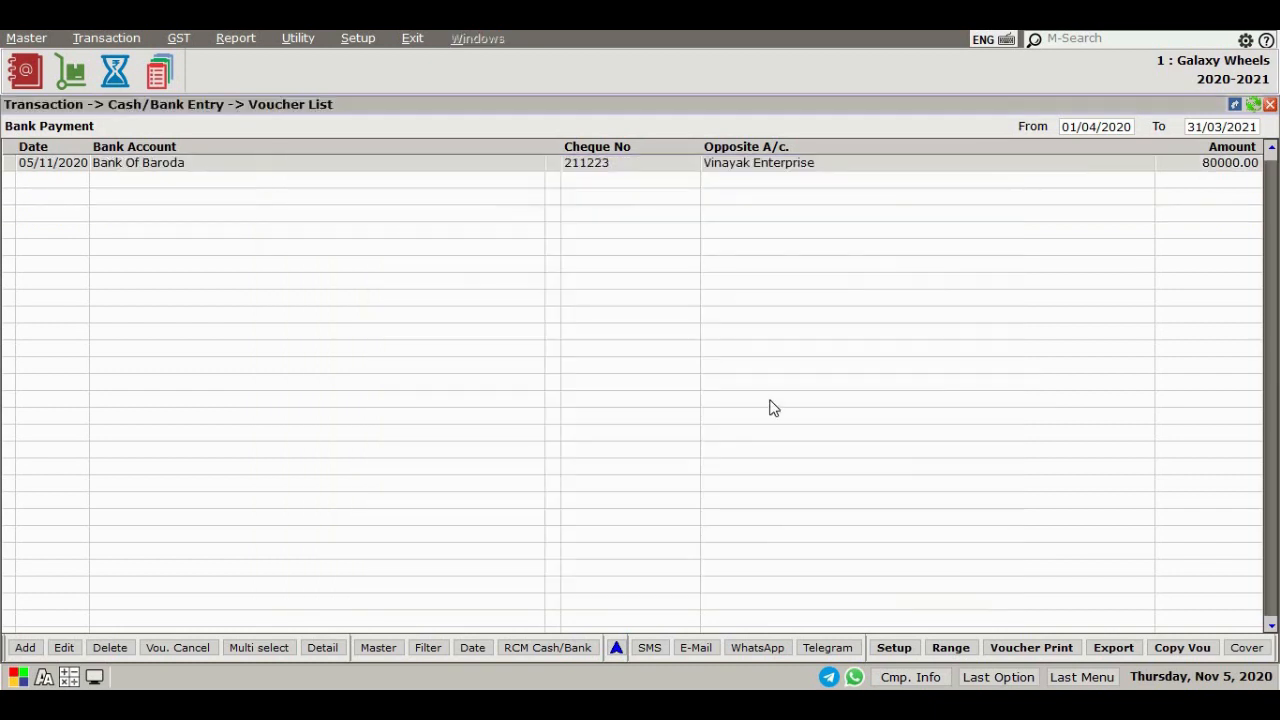
key("Escape")
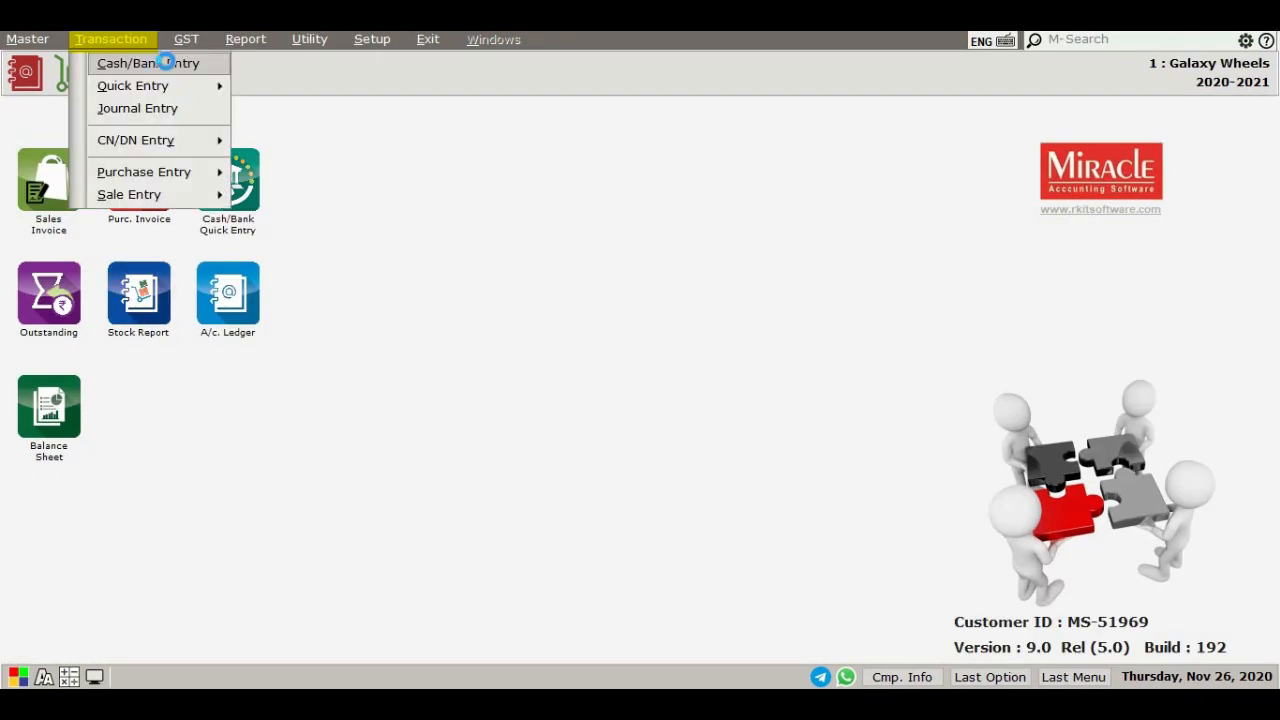
Preview the bank payment voucher on screen in Bank Payment format
left_click(164, 60)
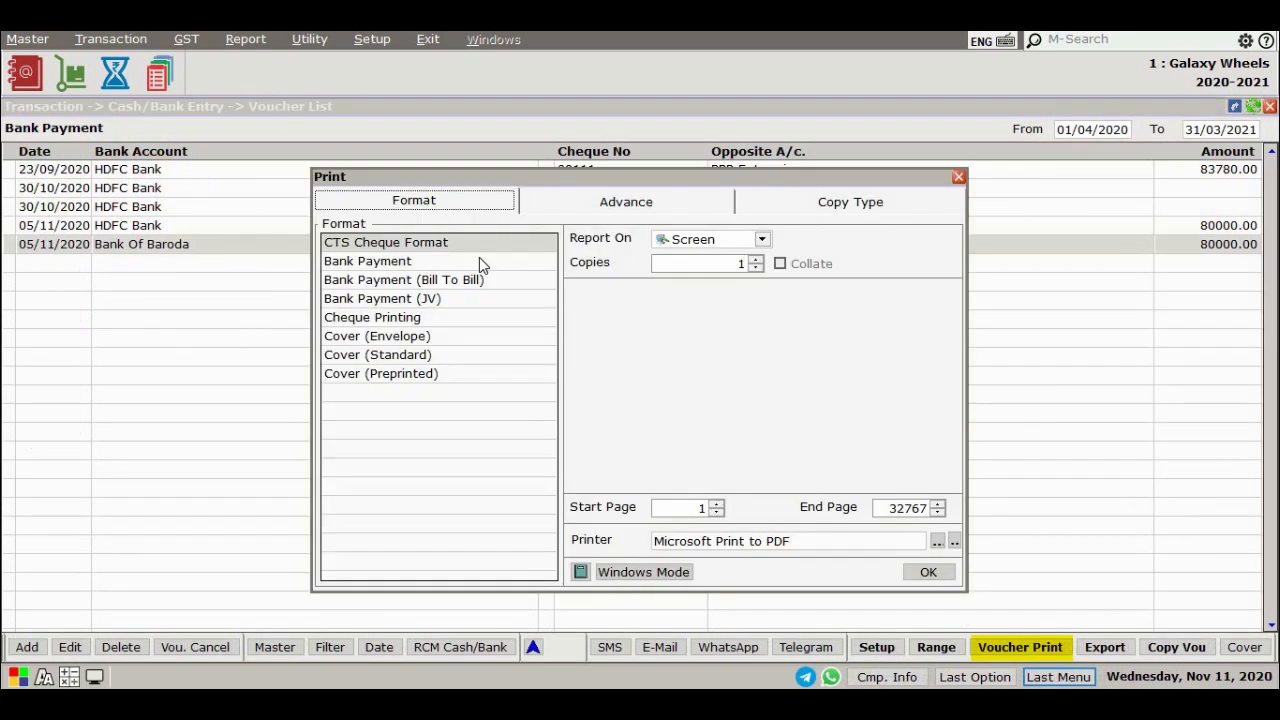
left_click(479, 259)
left_click(928, 574)
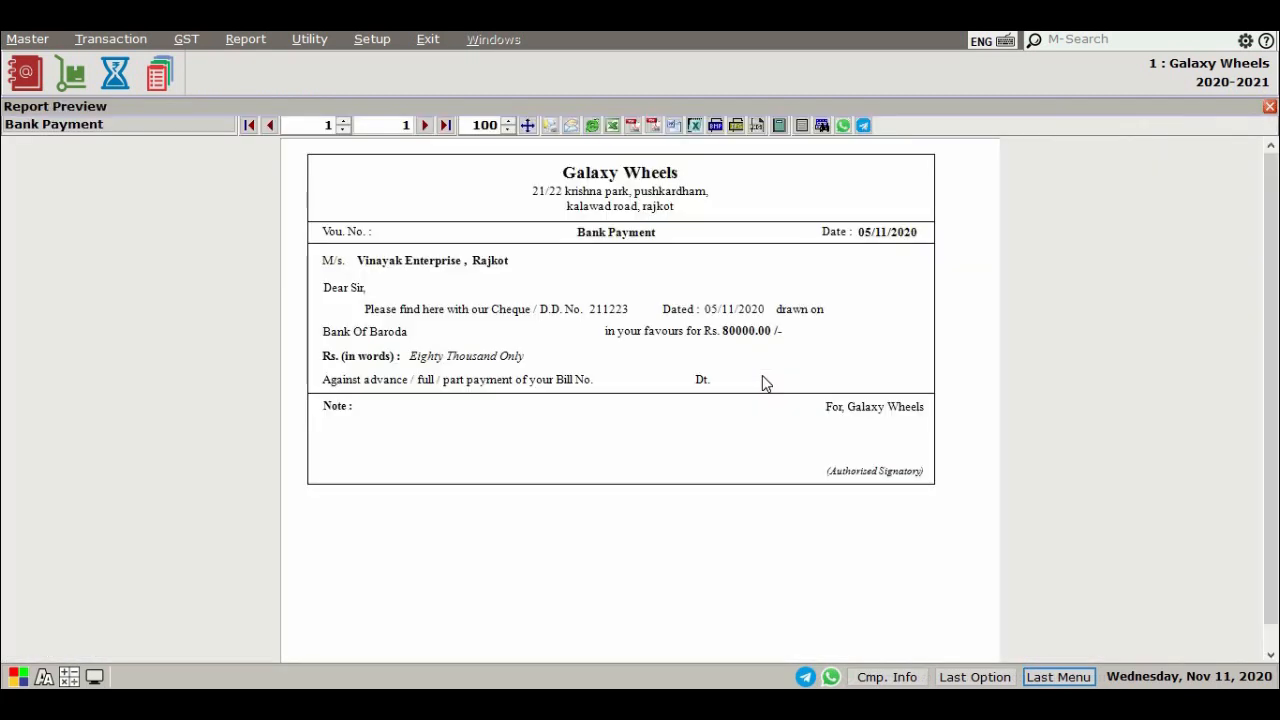
key("Escape")
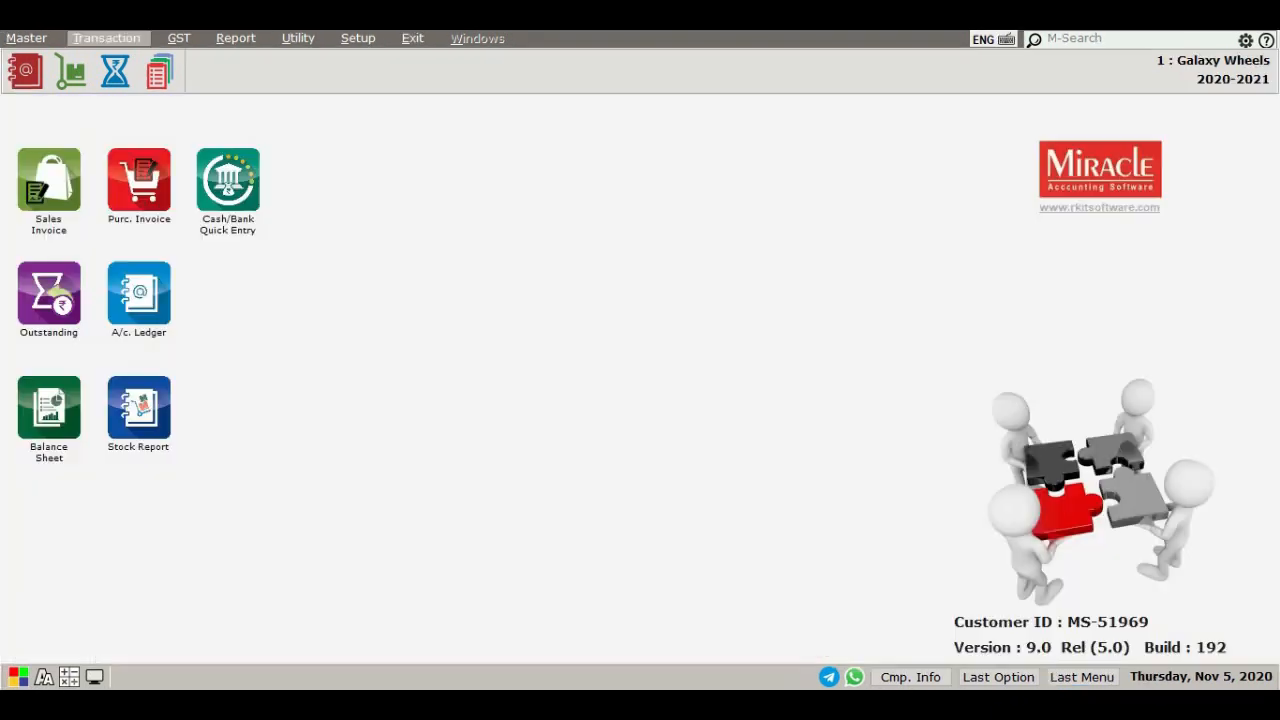
Start a new cash receipt on Cash Account and enter voucher number 123123131
key("alt+t")
key("Return")
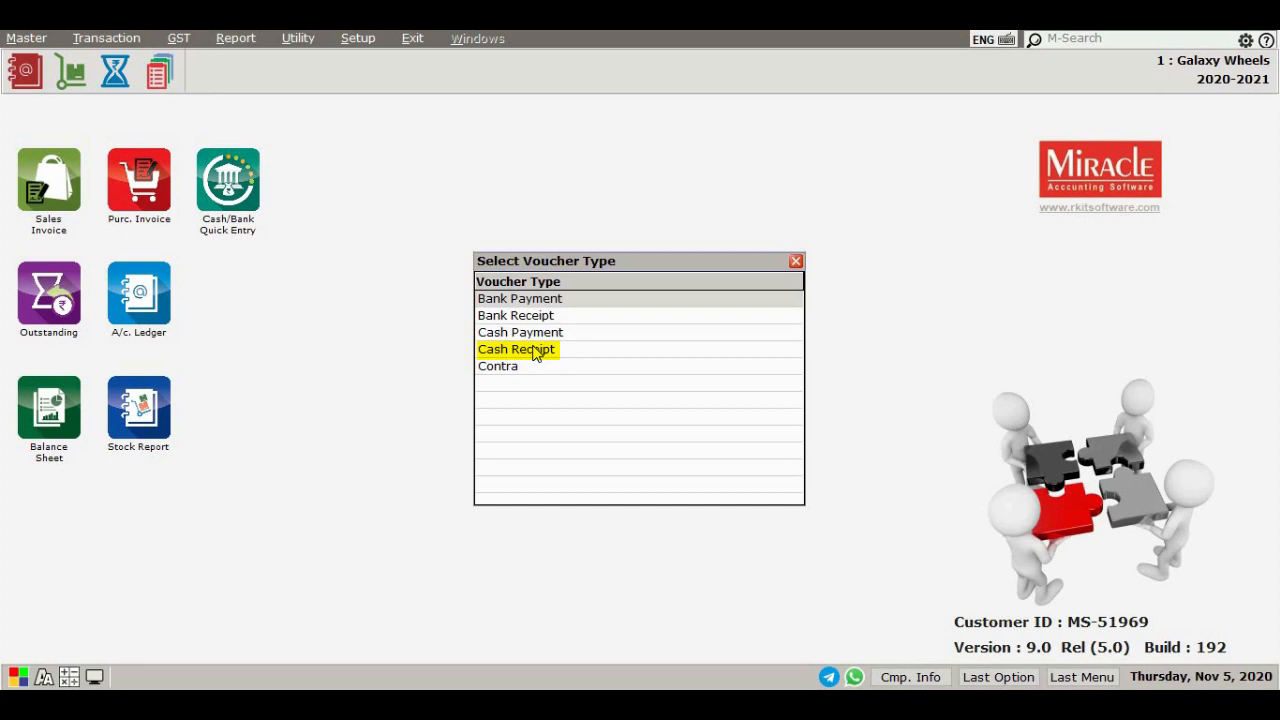
double_click(535, 352)
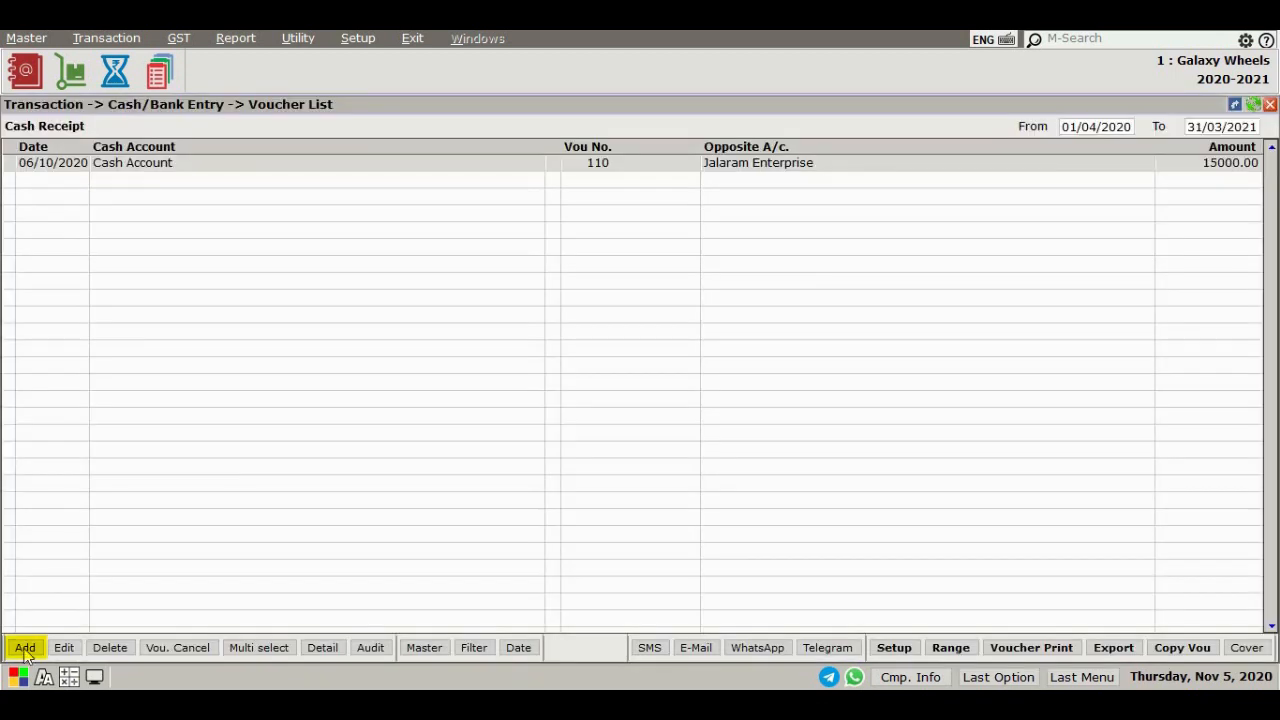
left_click(24, 648)
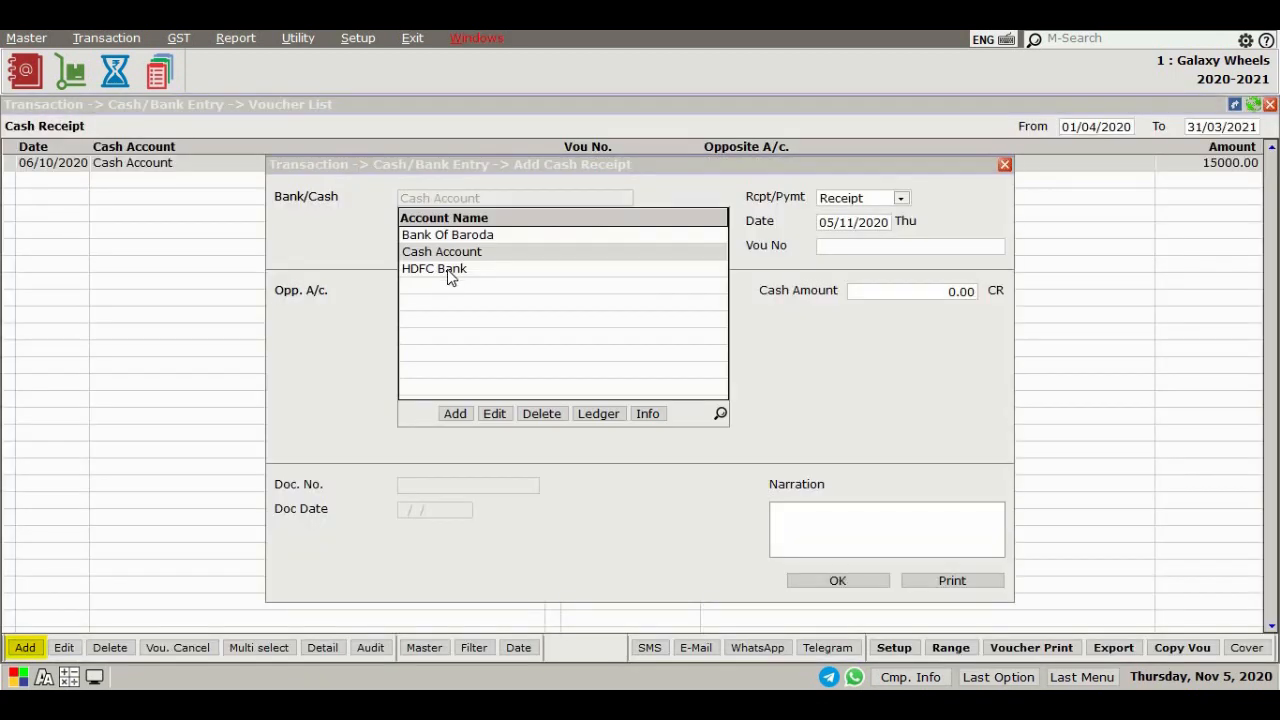
key("Return")
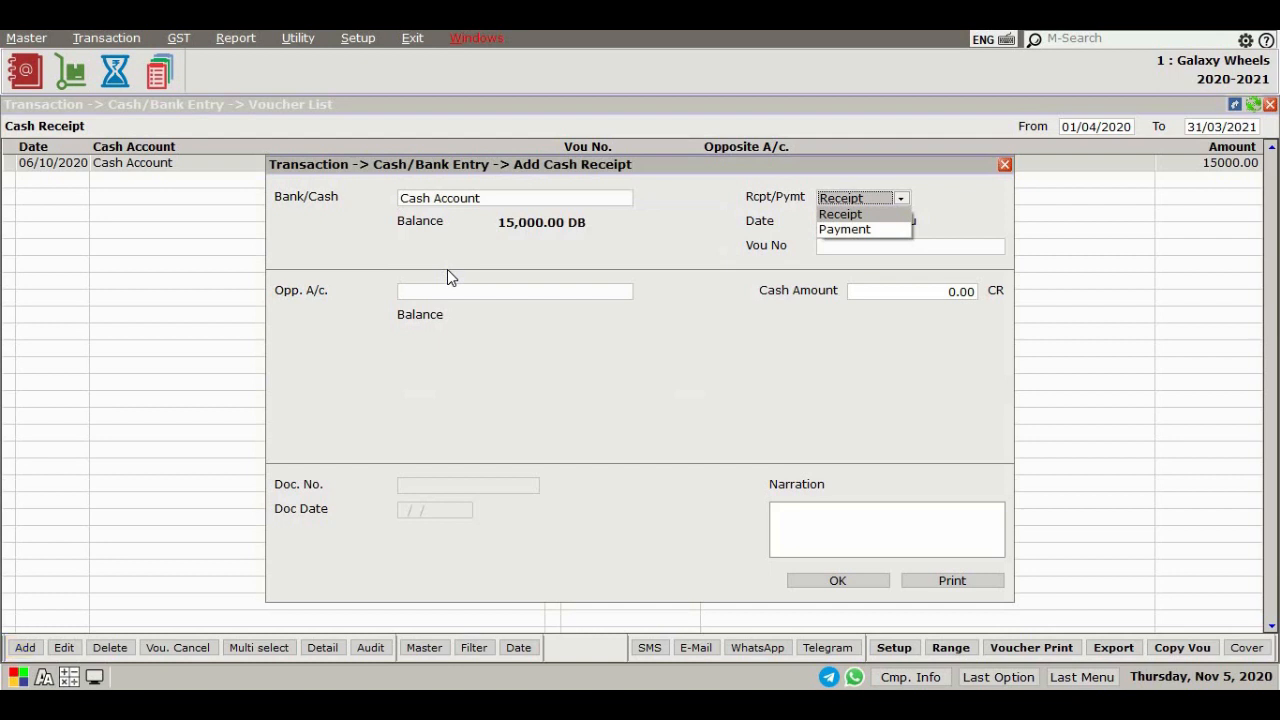
key("Return")
key("Return")
type("123123131")
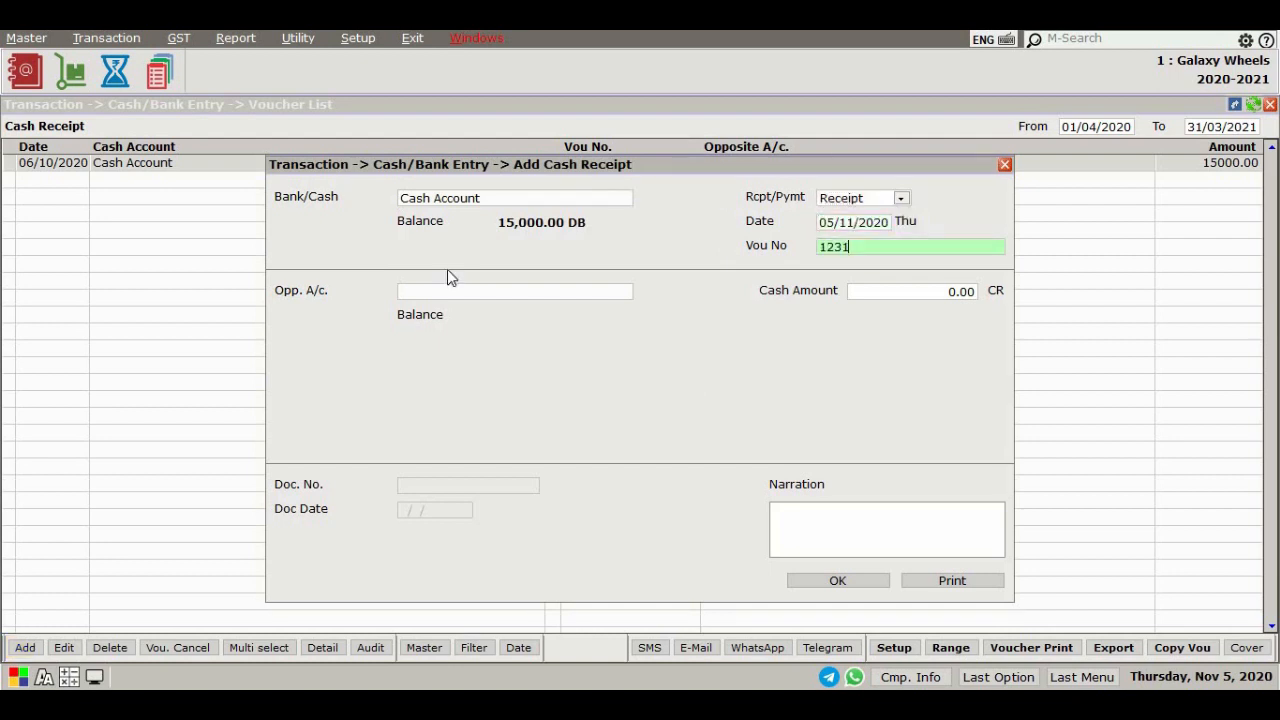
key("Return")
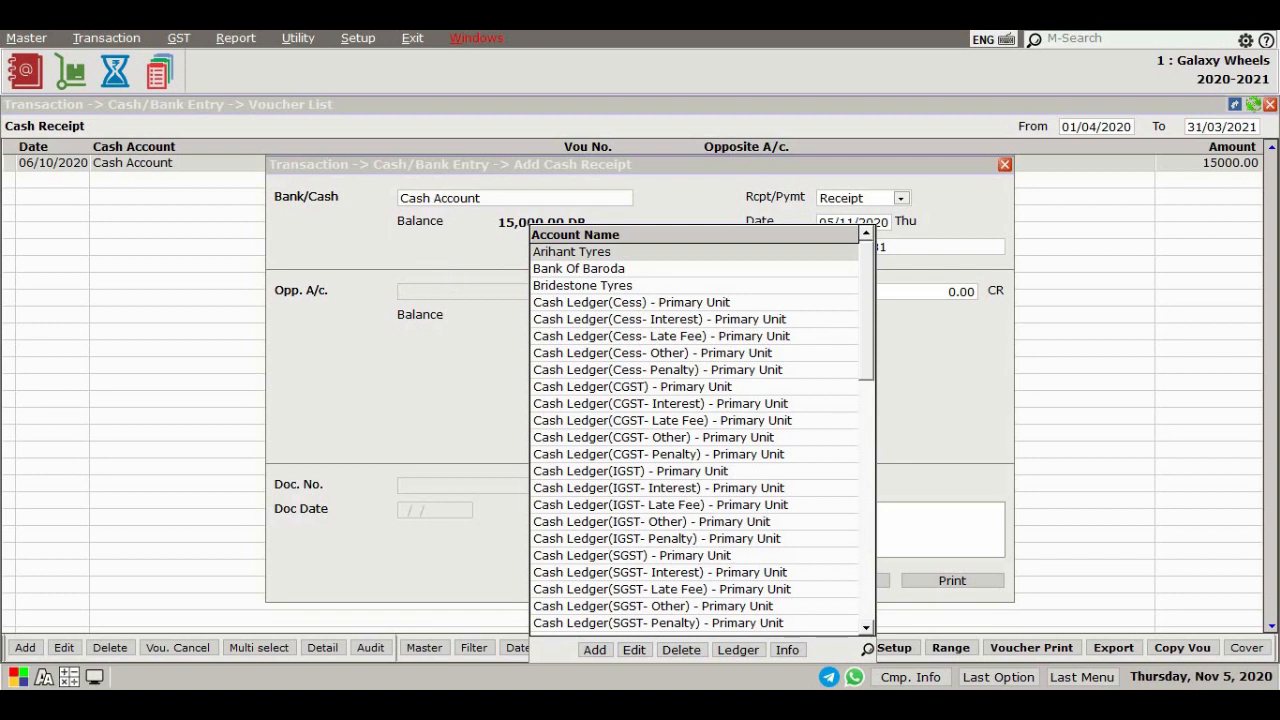
Choose Hemant Tyre Zone as the opposite account, enter a cash amount of 15000, save the receipt and close the entry form
type("he")
key("Return")
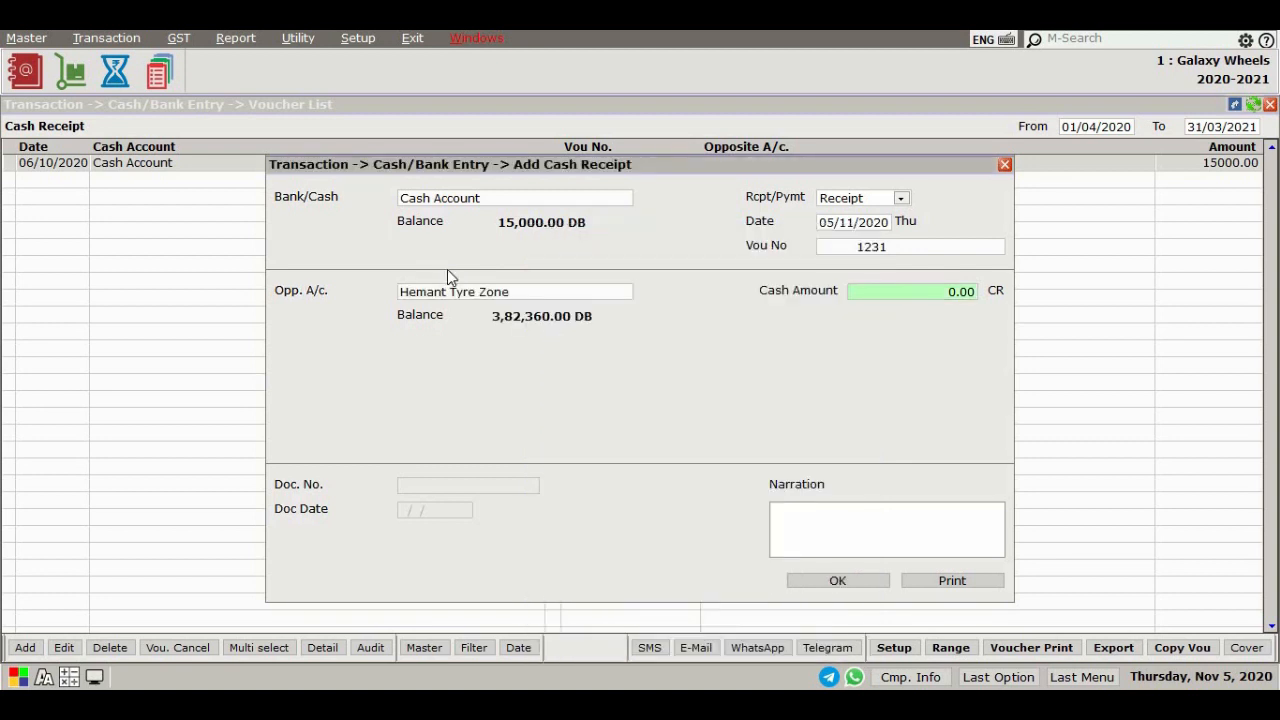
type("15000")
key("Return")
left_click(838, 583)
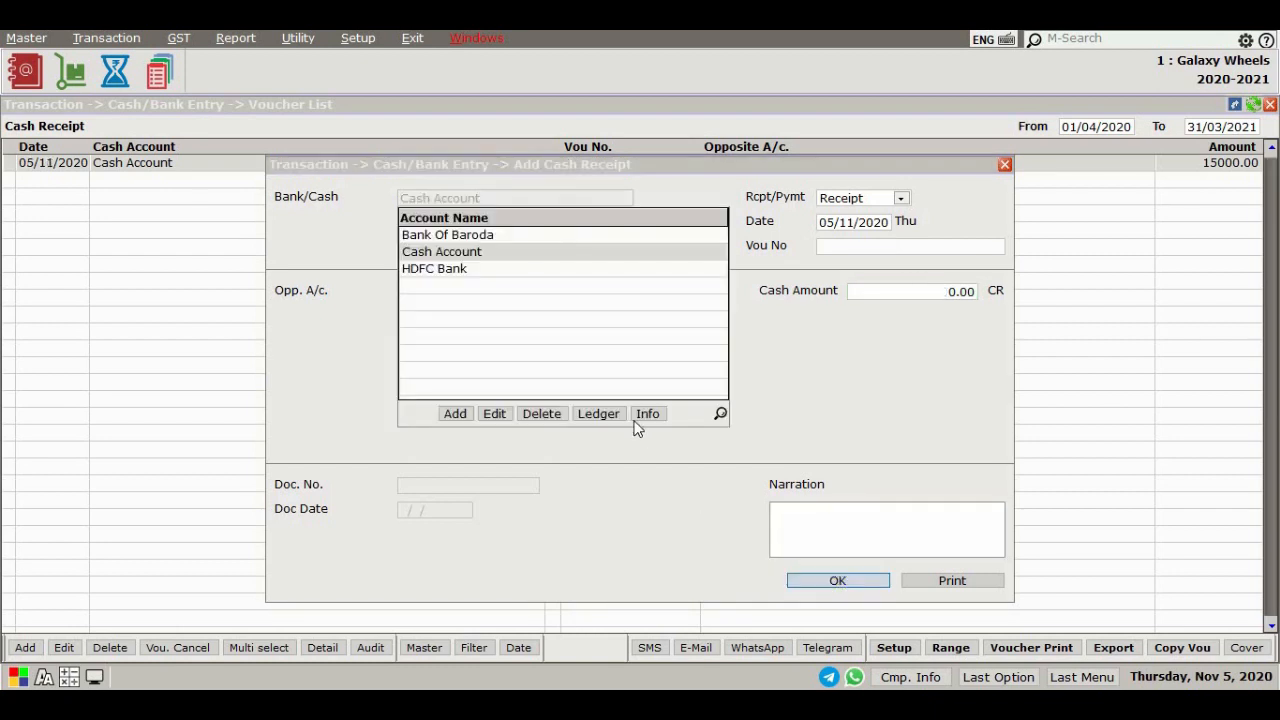
key("Escape")
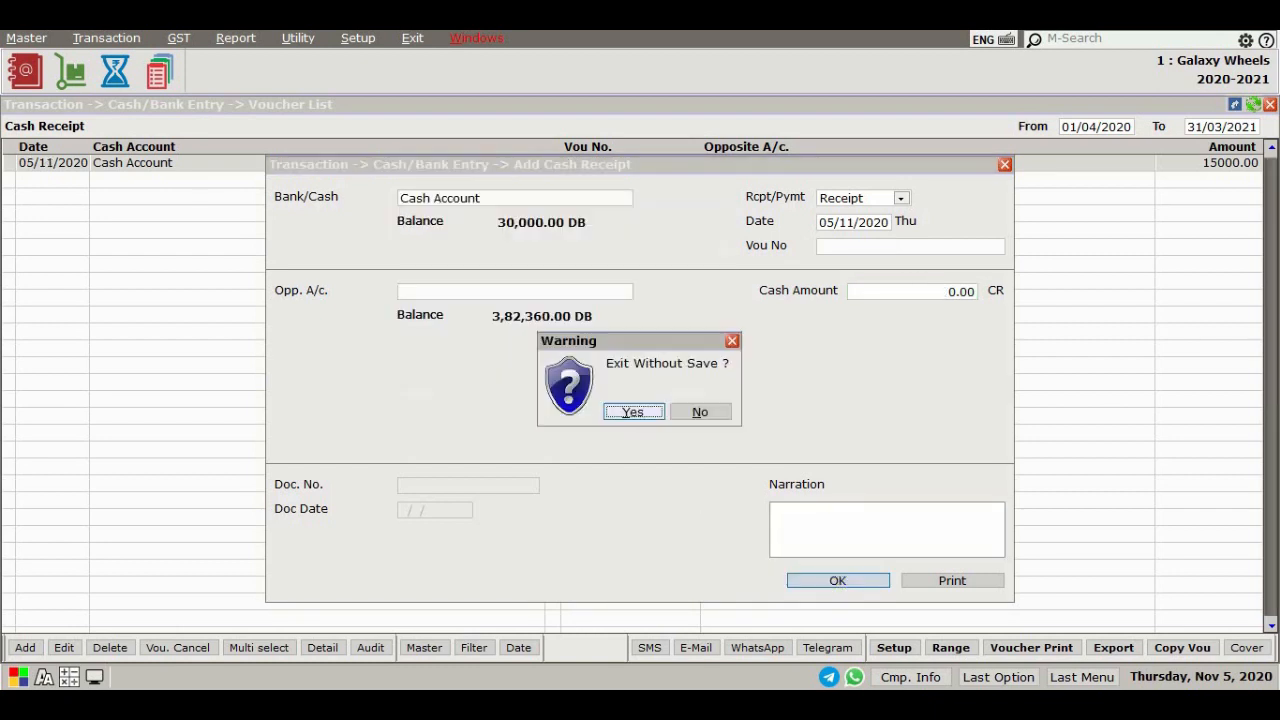
left_click(635, 418)
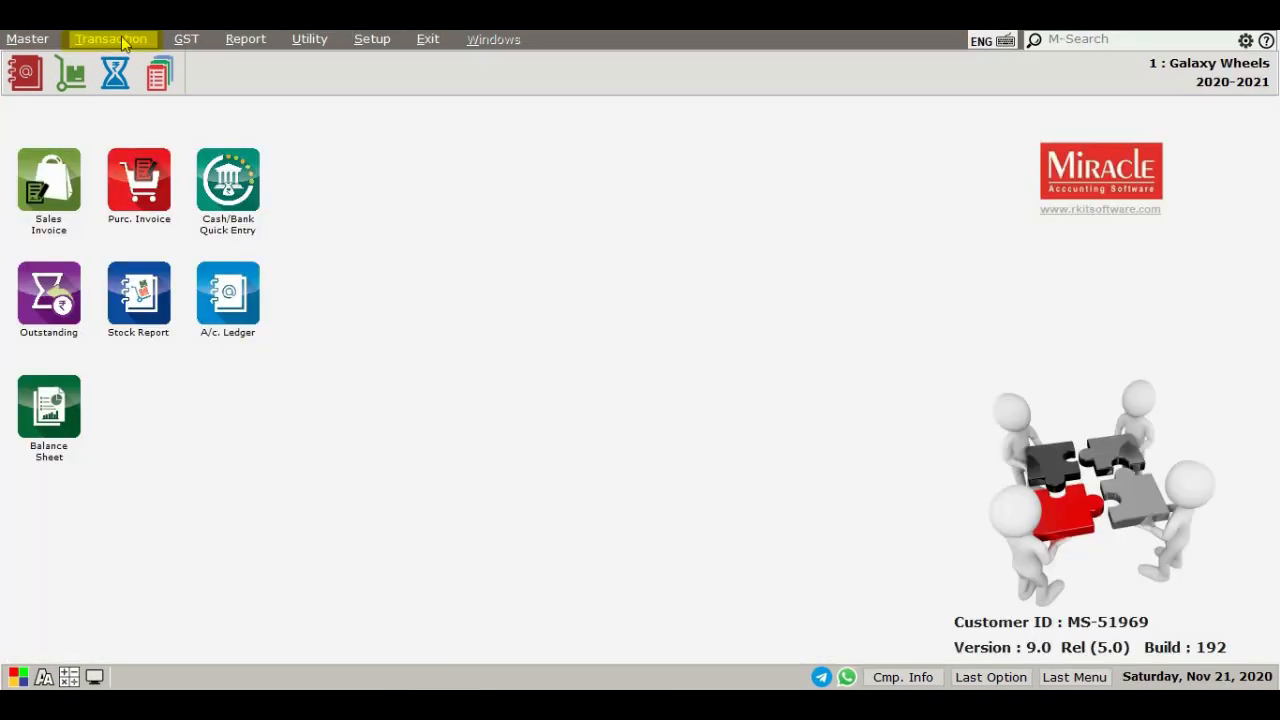
Open the Bank Receipt voucher list from Cash/Bank Entry and start adding a new voucher
left_click(110, 39)
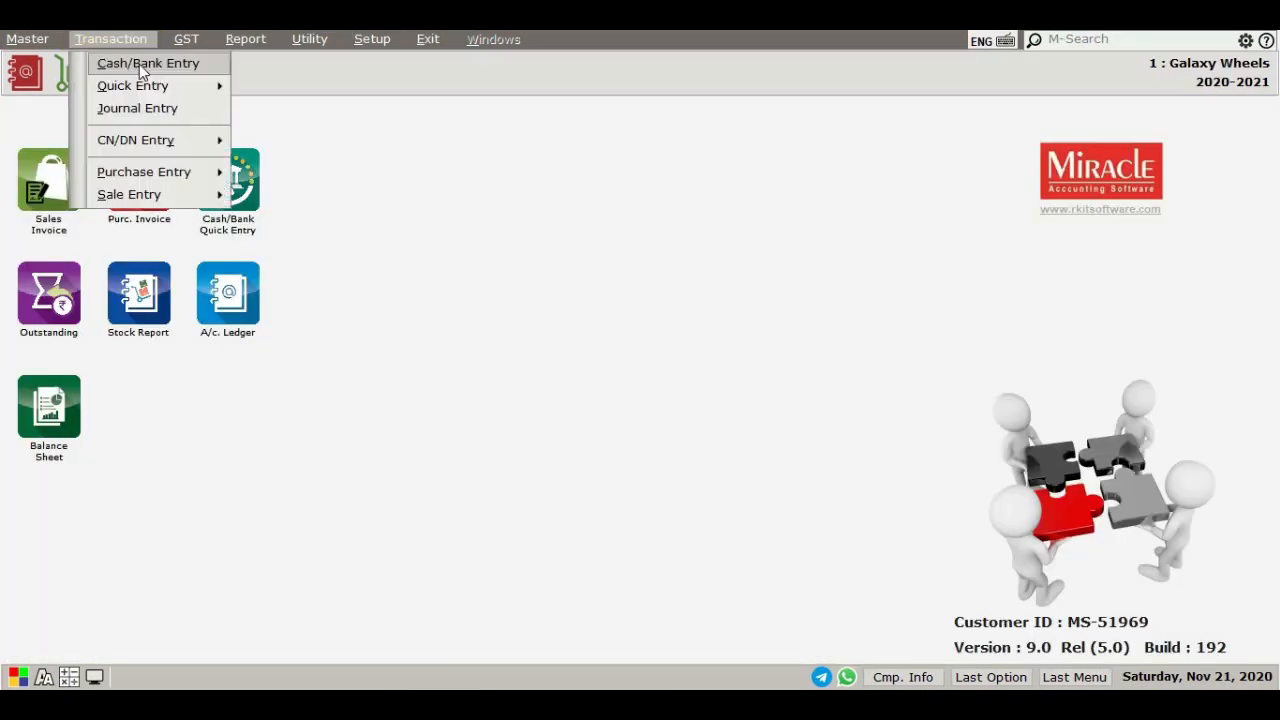
left_click(141, 72)
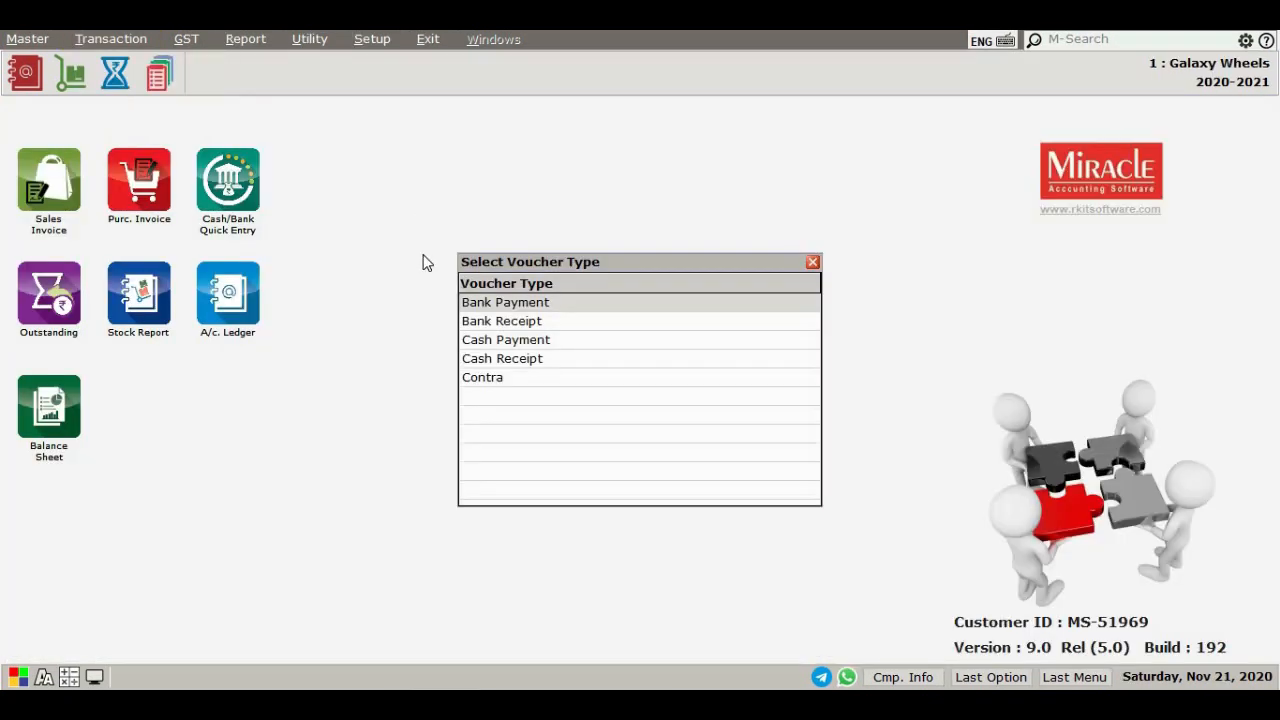
left_click(494, 321)
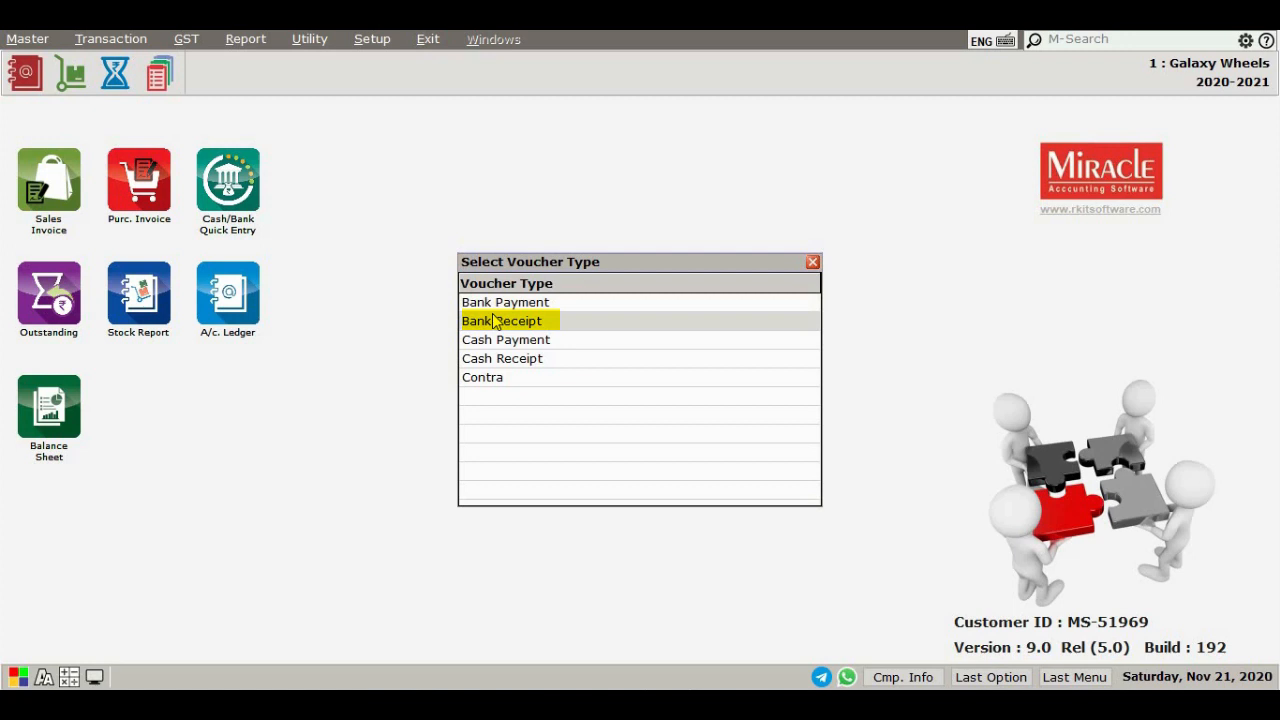
double_click(494, 321)
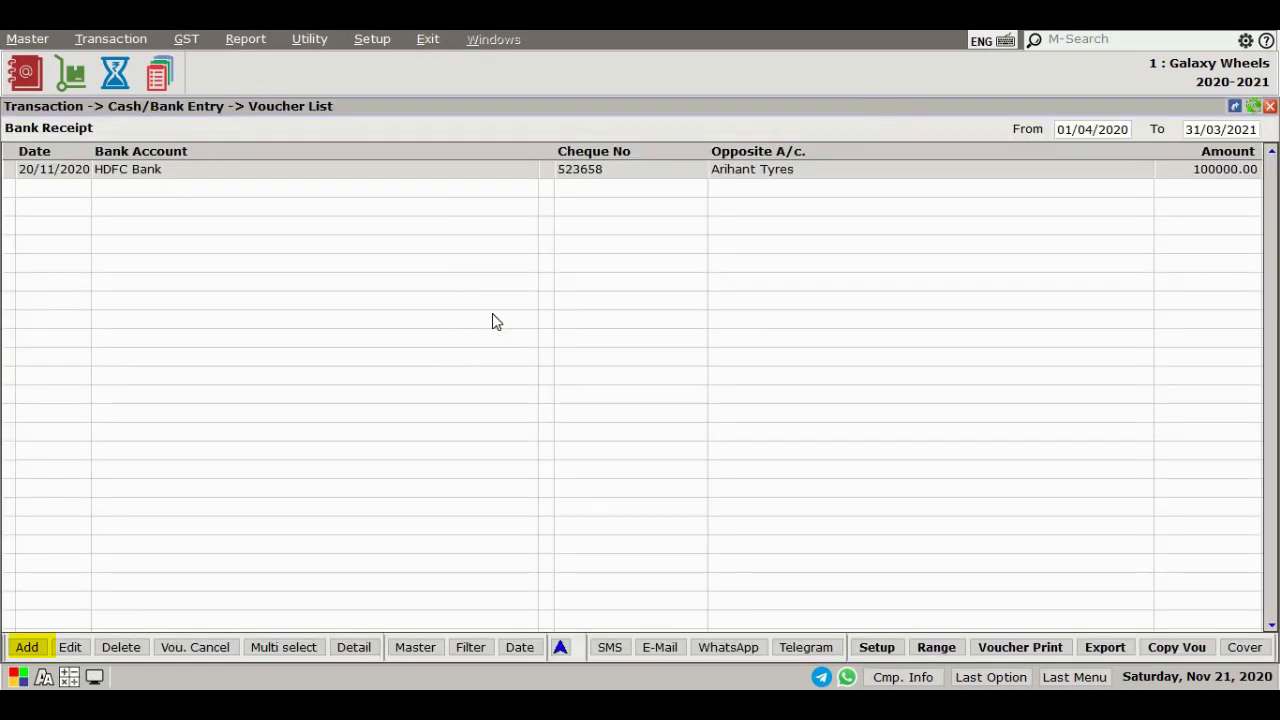
left_click(30, 647)
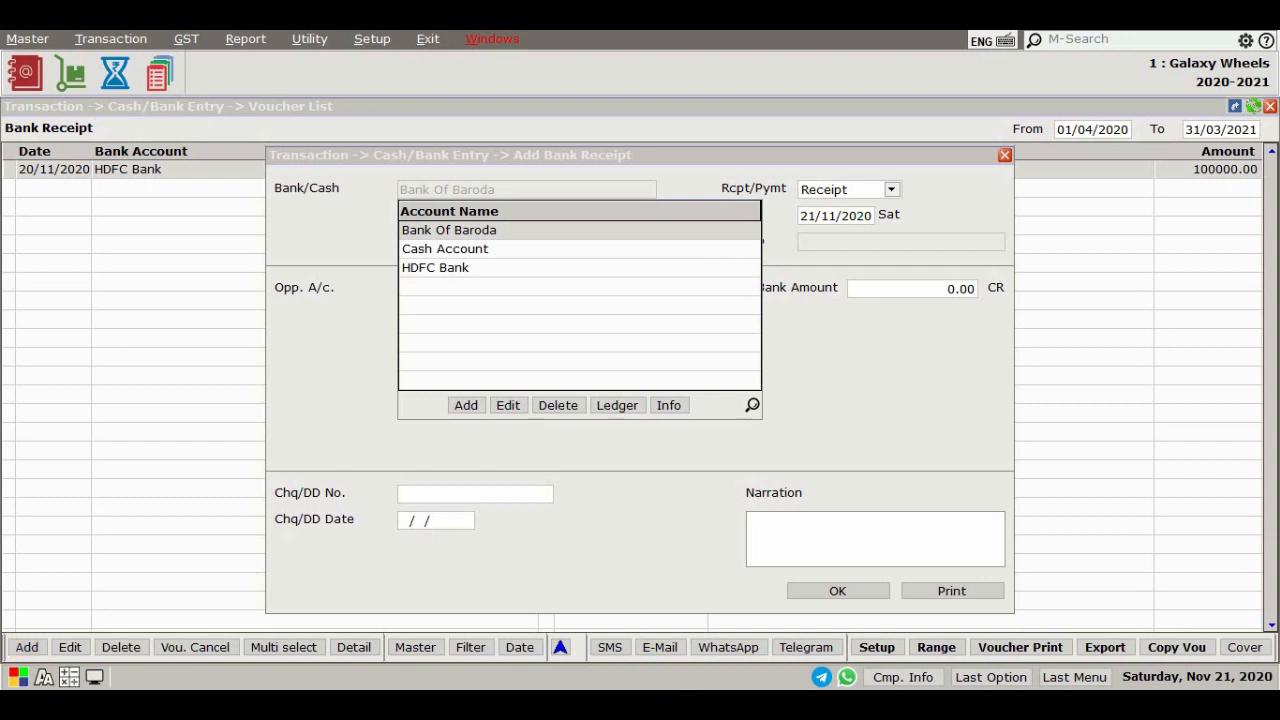
Select HDFC Bank as the bank account and keep the Receipt type and the date
key("Down")
key("Down")
key("Return")
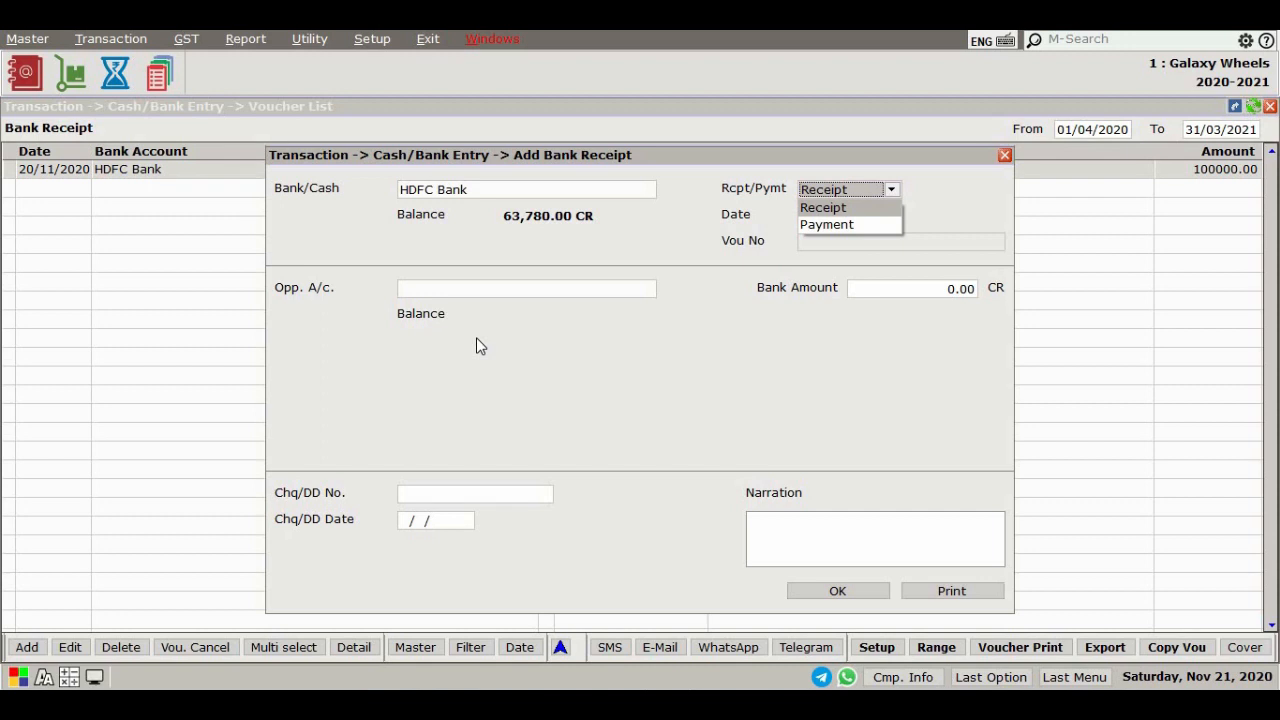
key("Return")
key("Return")
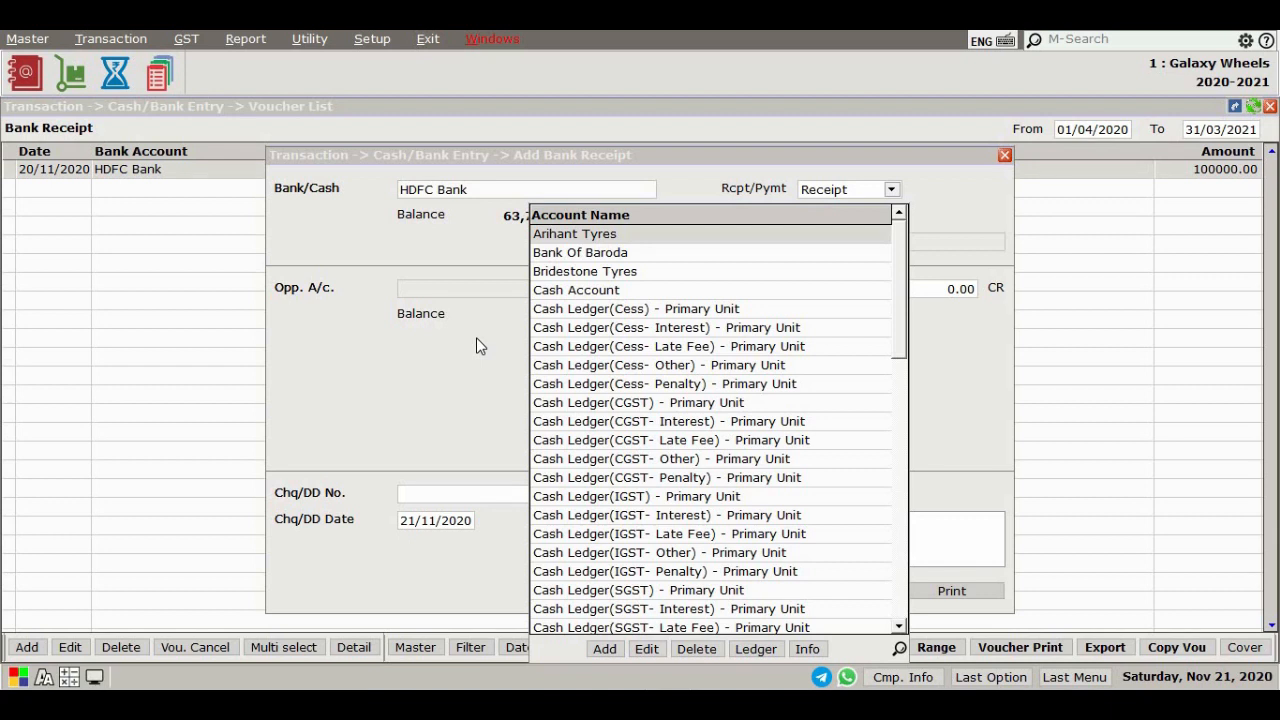
Choose Hemant Tyre Zone as the opposite account, enter bank amount 100000 and cheque number 523632, save and close the form
type("100000")
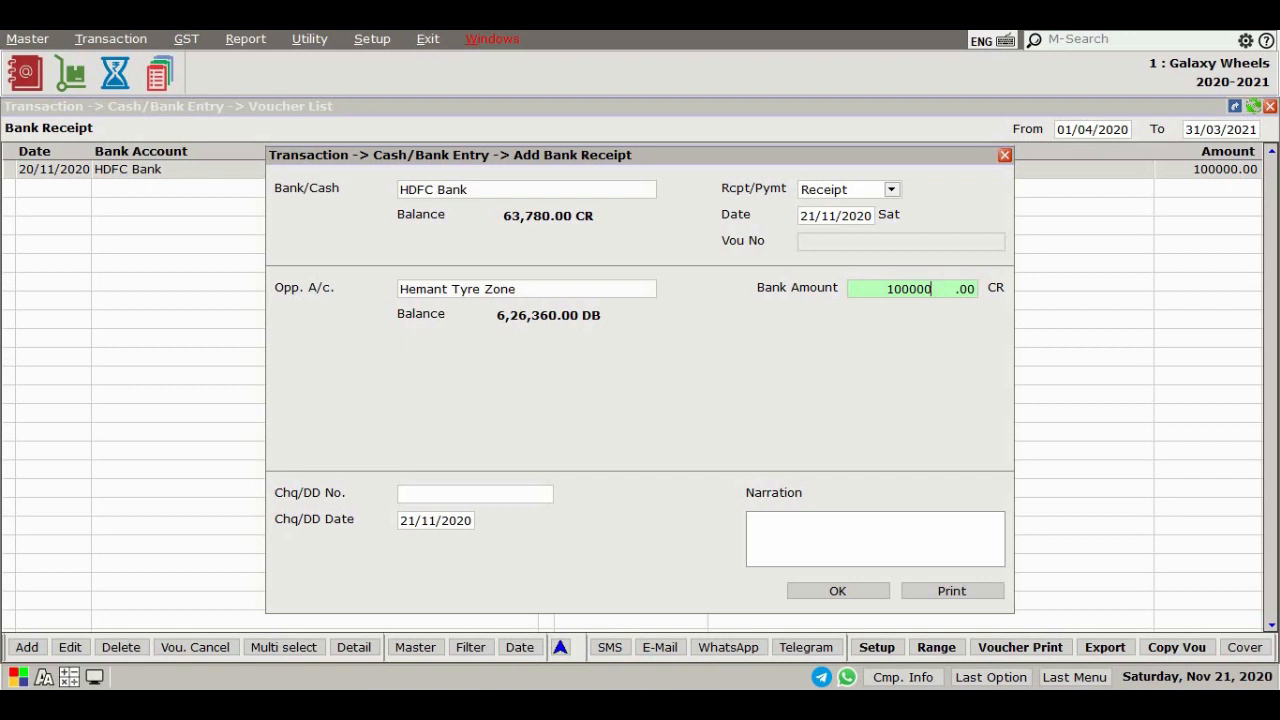
key("Return")
type("523632")
key("Return")
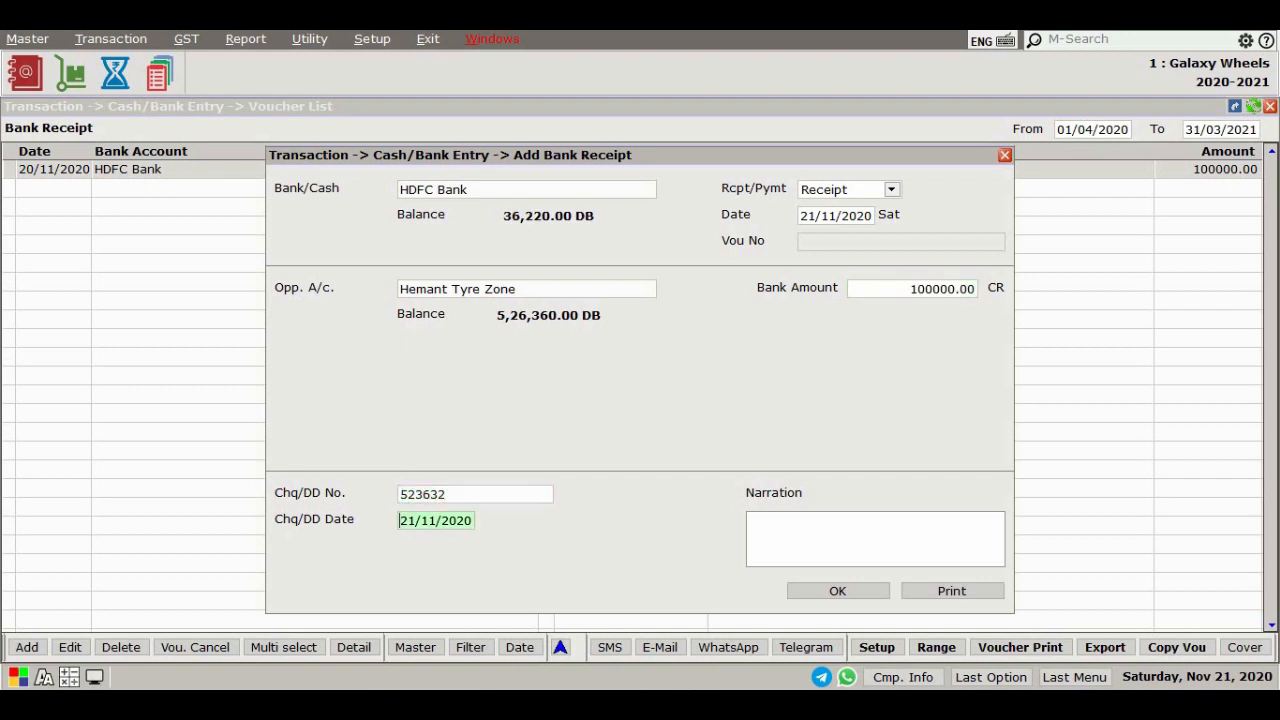
key("Return")
key("Escape")
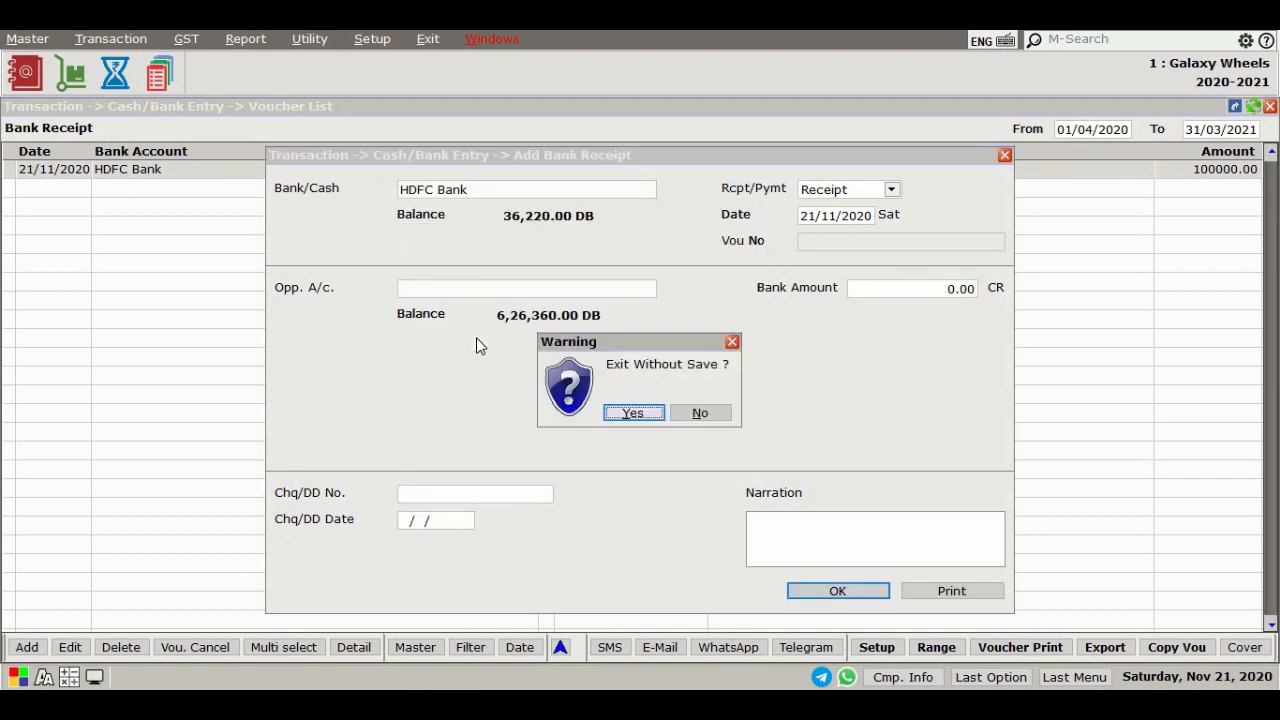
key("Return")
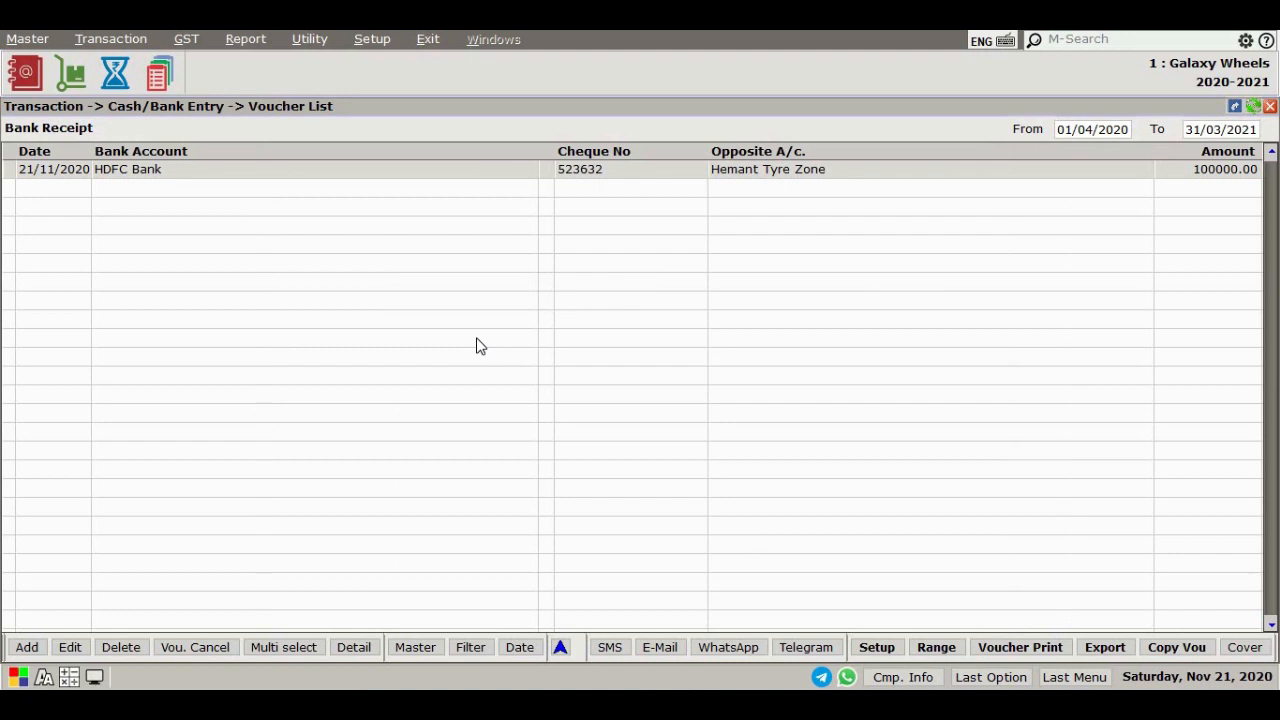
Open the Cash Payment voucher list and add a new payment on Cash Account, keeping the Payment type and date
key("Escape")
left_click(112, 40)
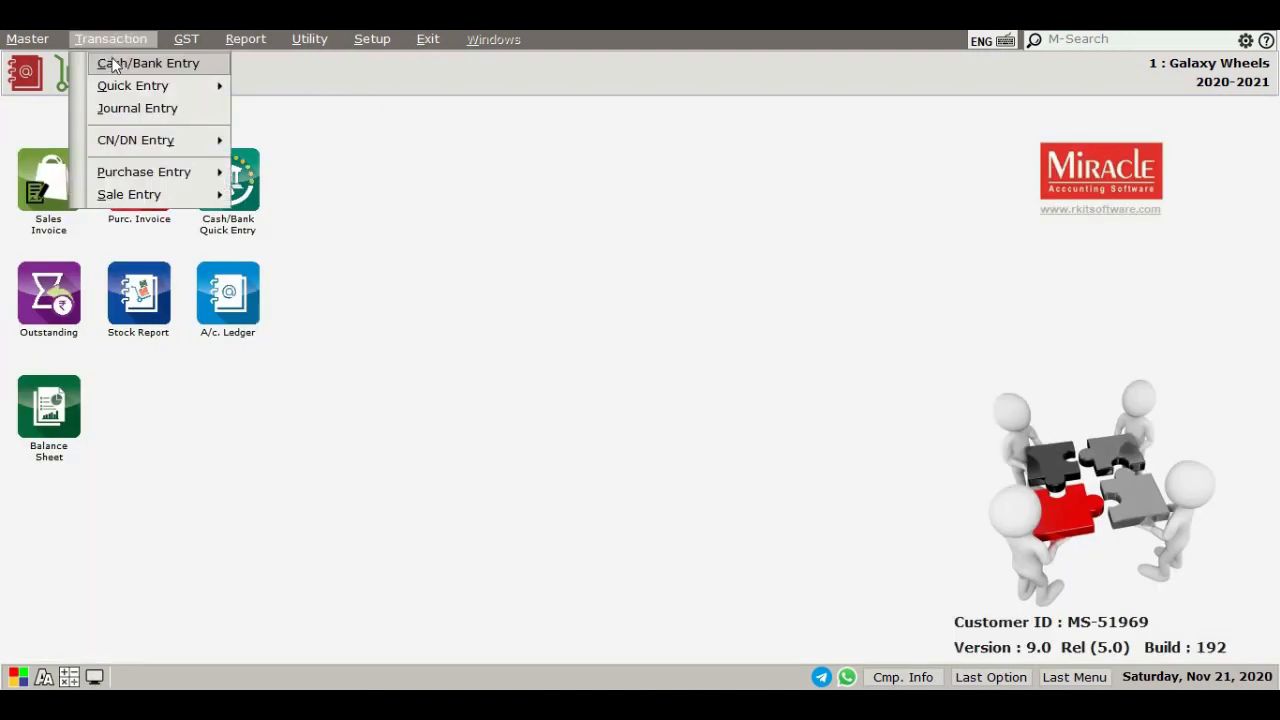
left_click(213, 67)
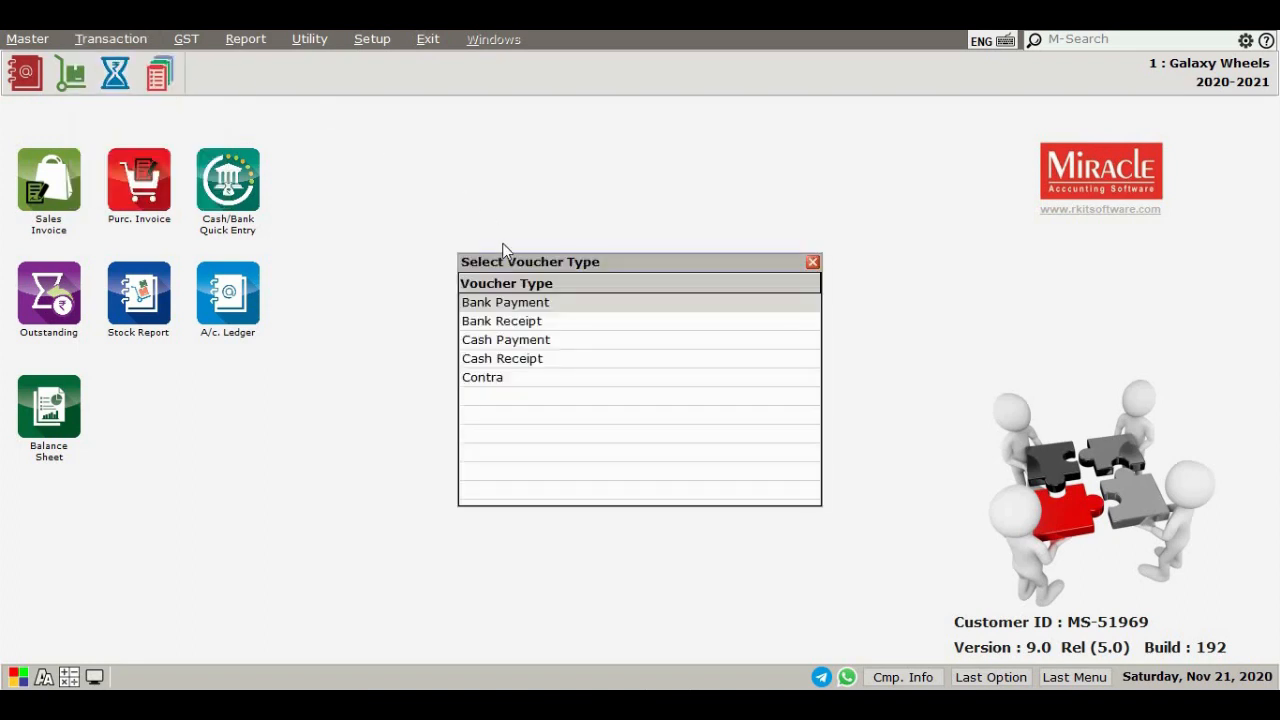
double_click(531, 342)
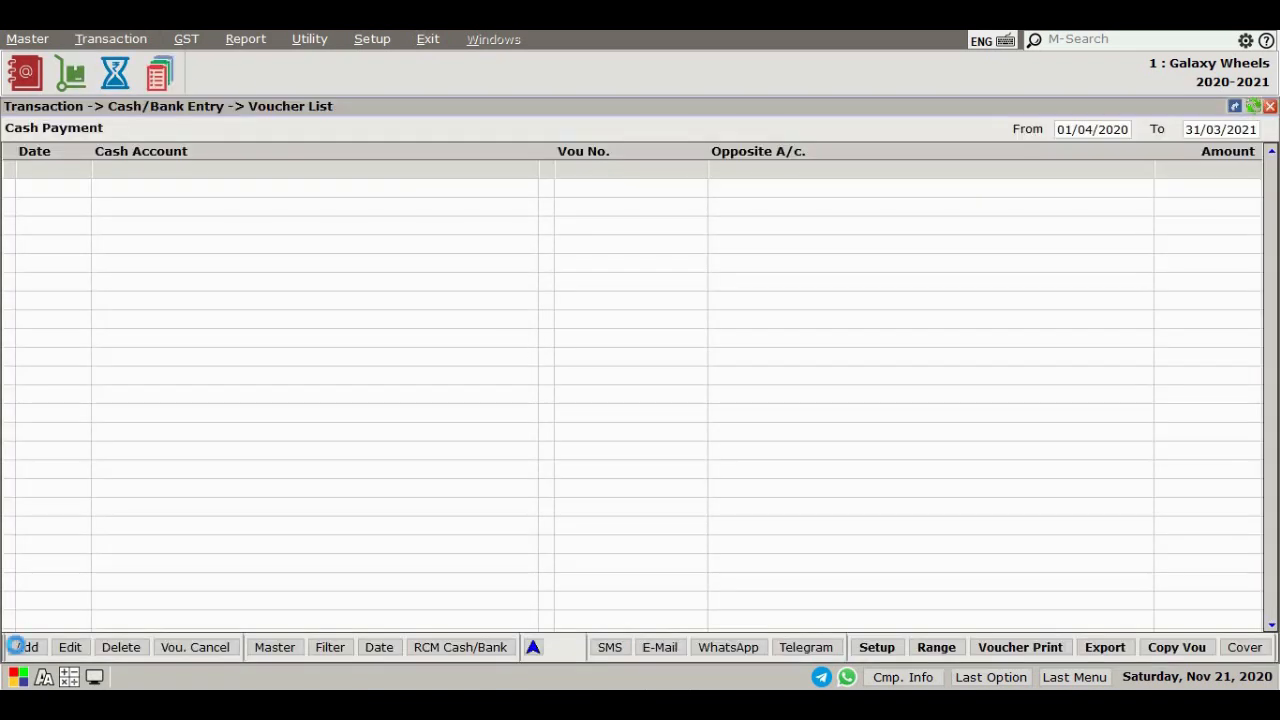
left_click(20, 647)
key("Return")
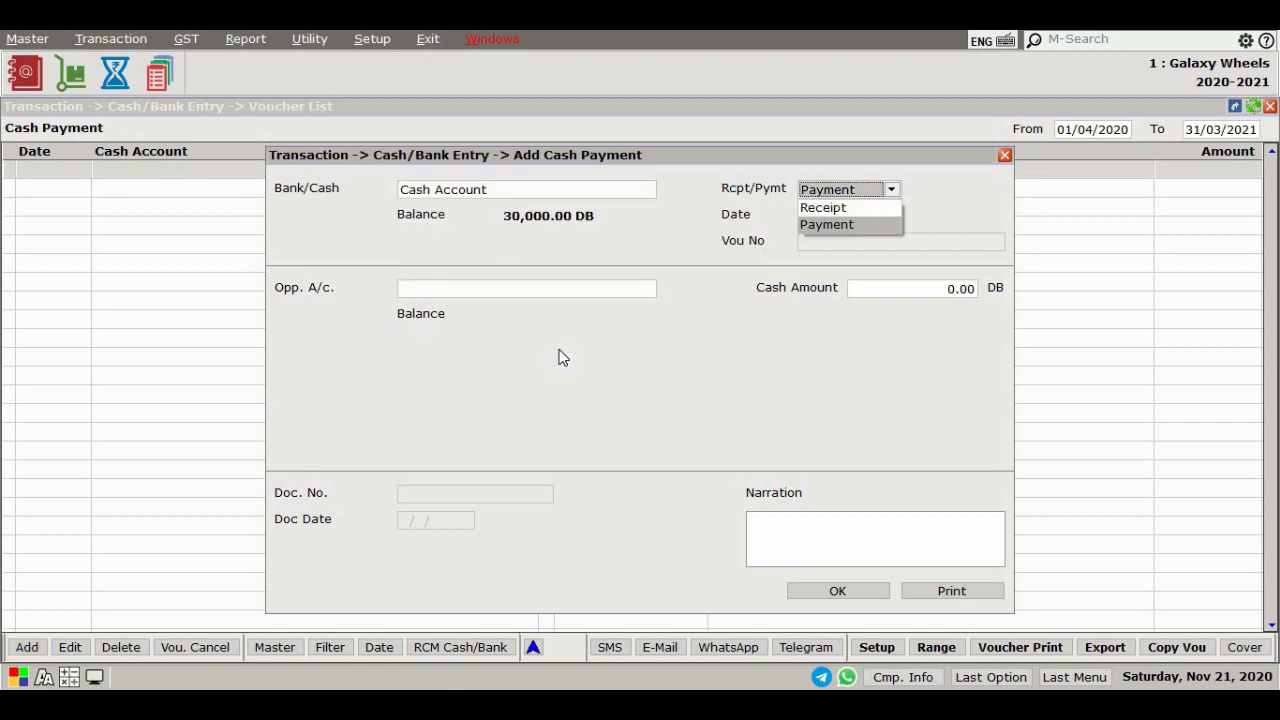
key("Return")
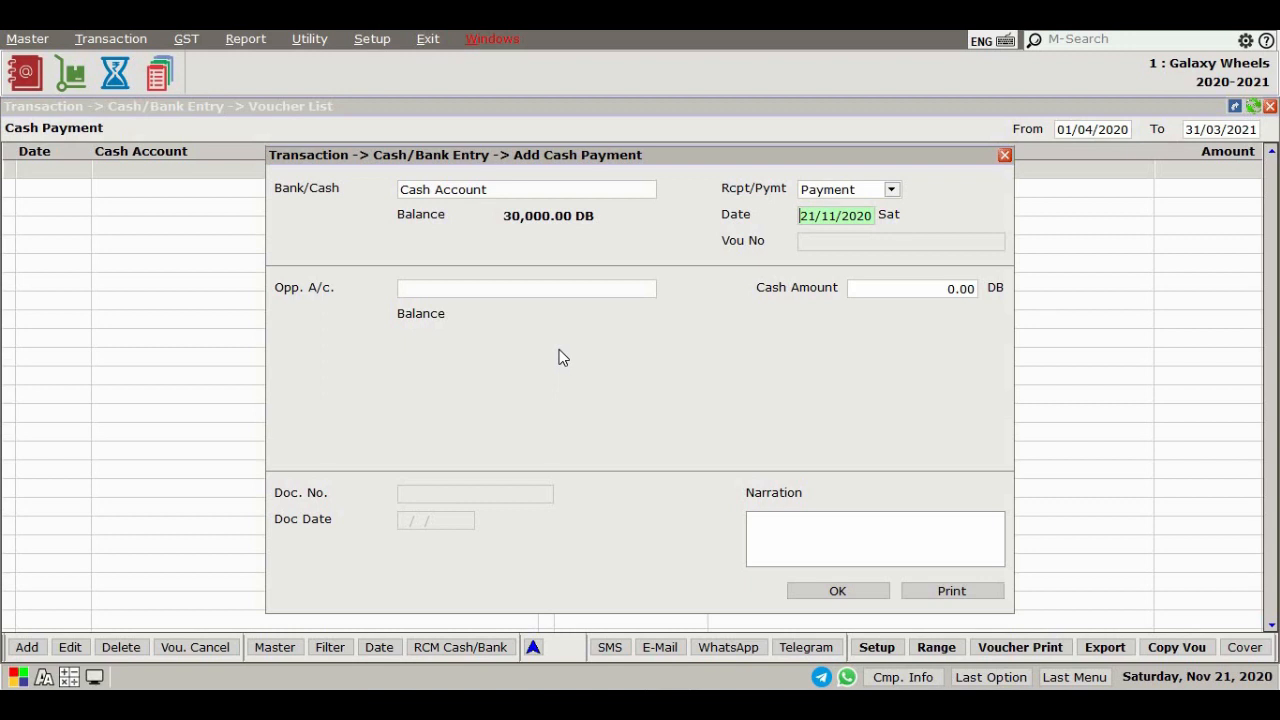
key("Return")
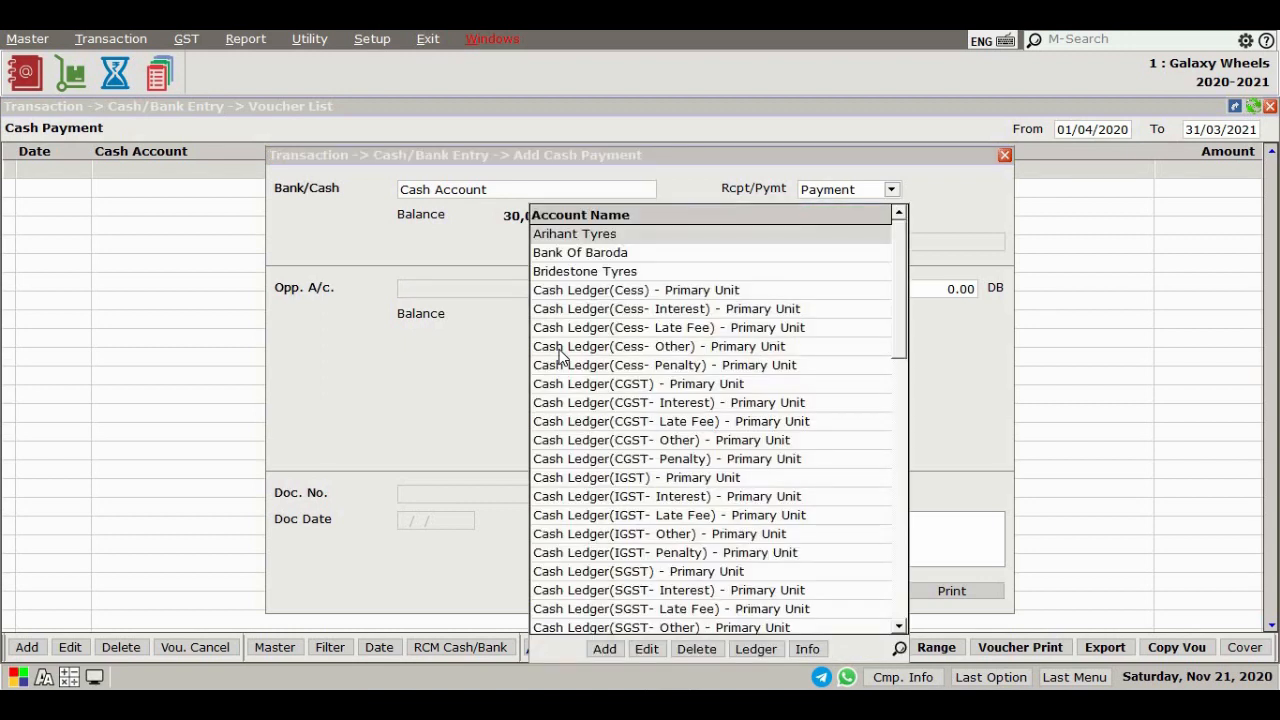
Choose Maharaja Tyres as the opposite account, enter a cash amount of 18000, save the payment and close the voucher list
type("MAHARA")
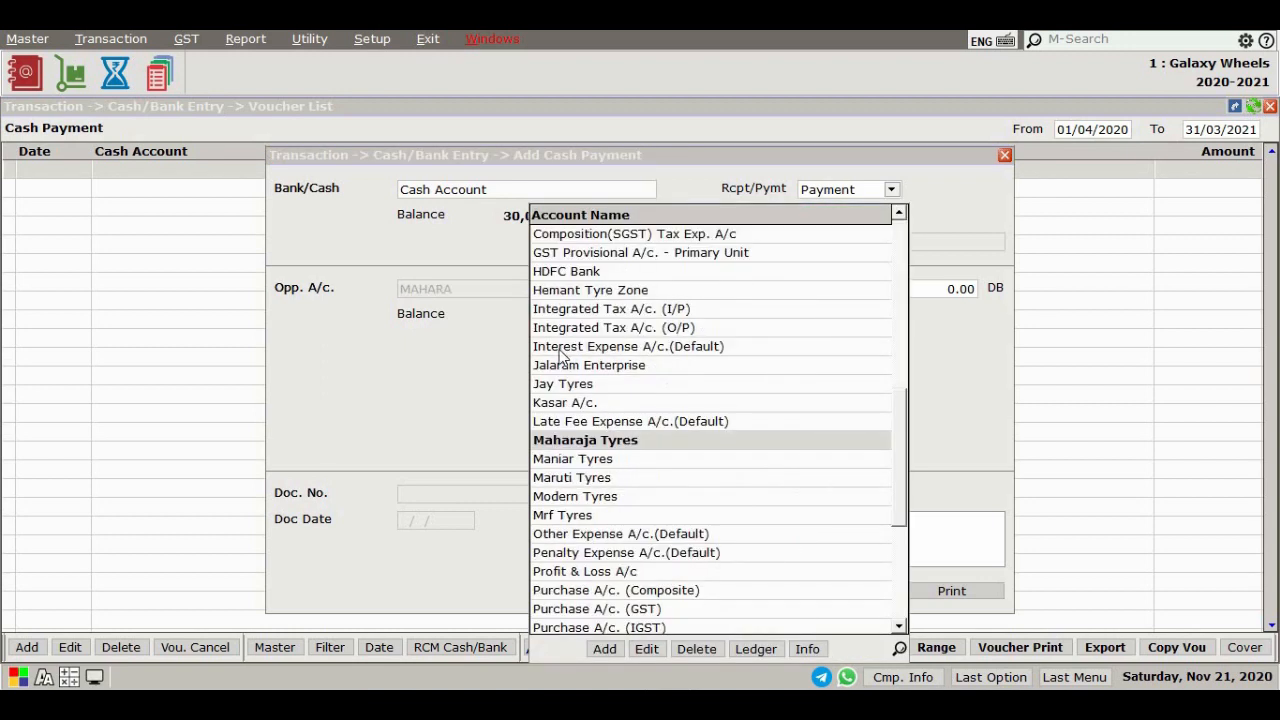
key("Return")
type("18")
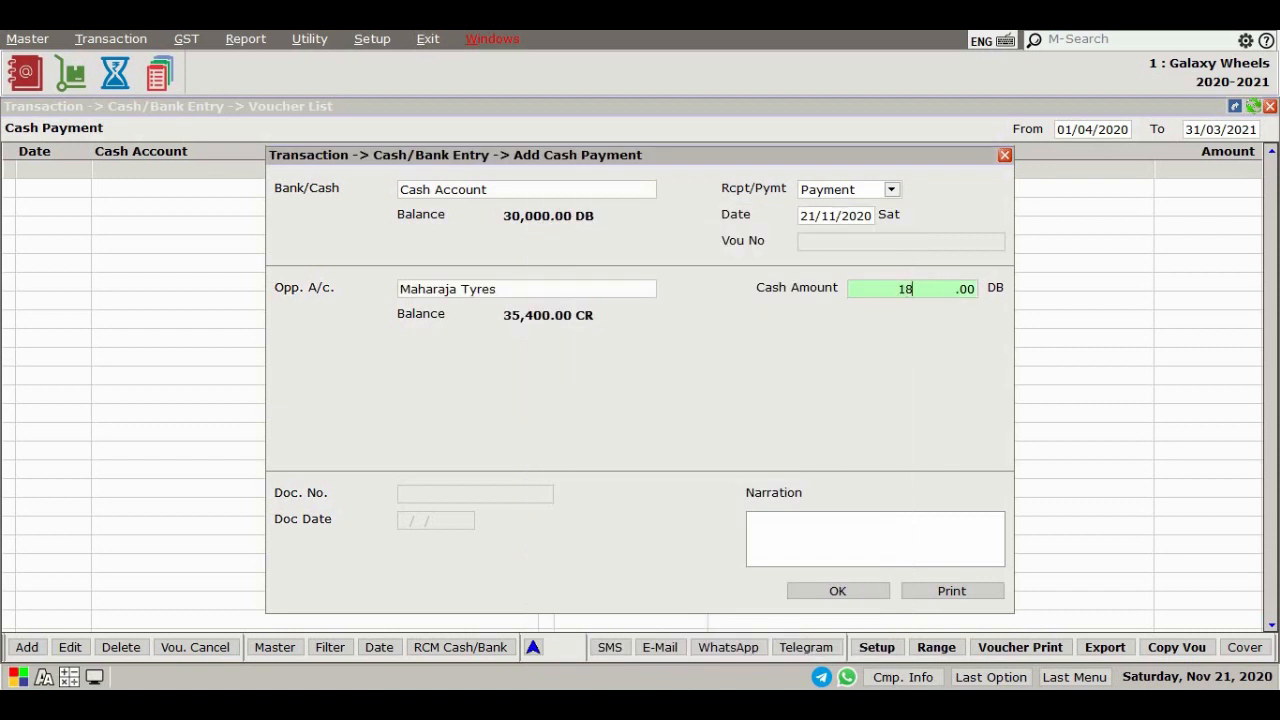
type("000")
key("Return")
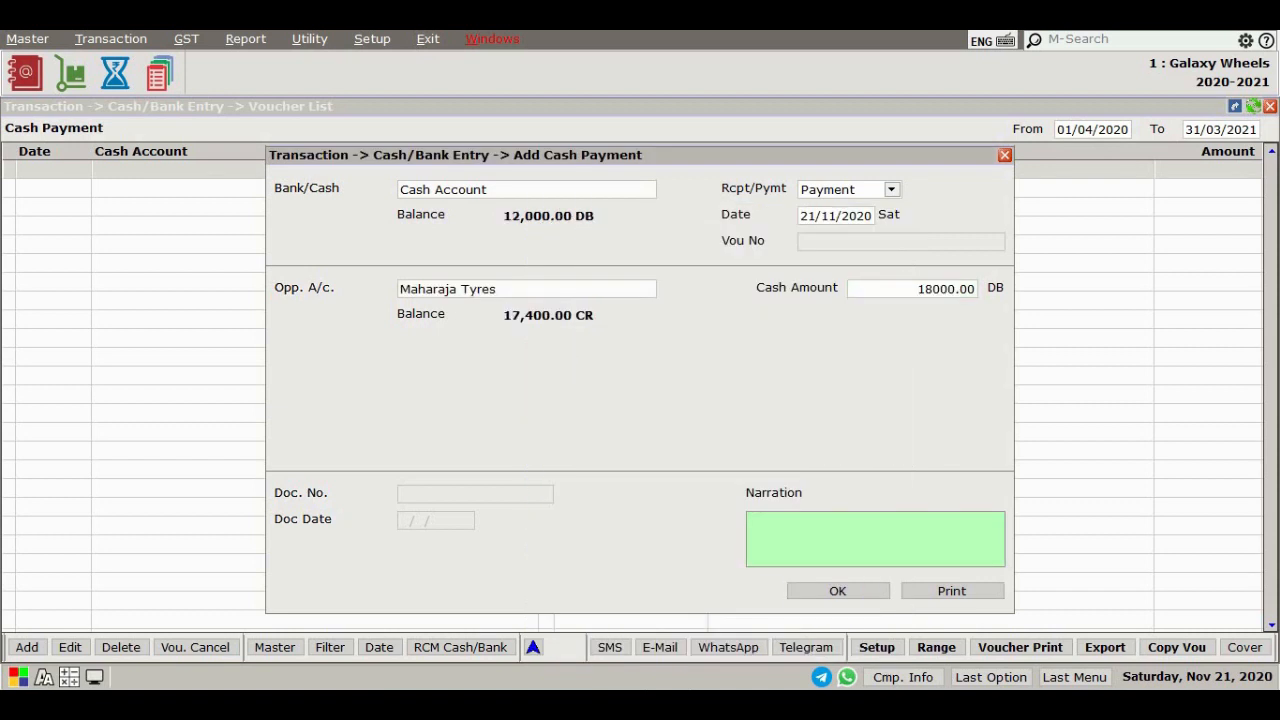
key("Return")
key("Return")
key("Escape")
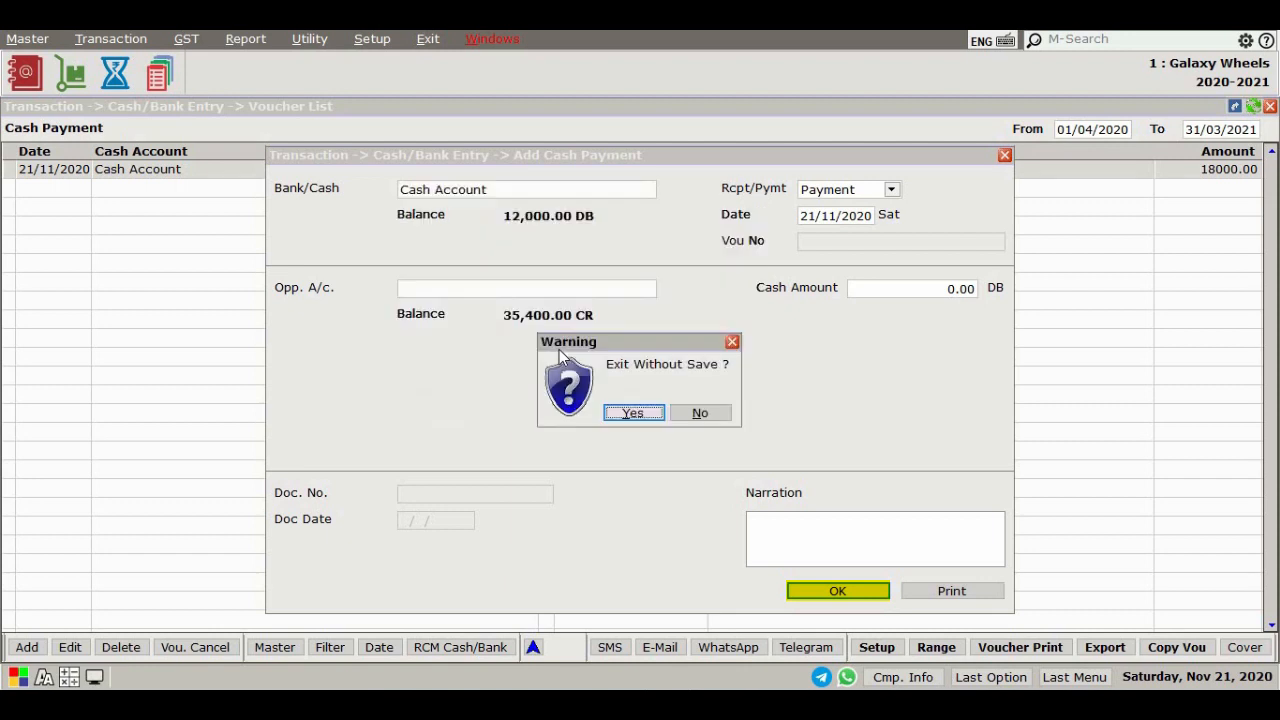
key("Return")
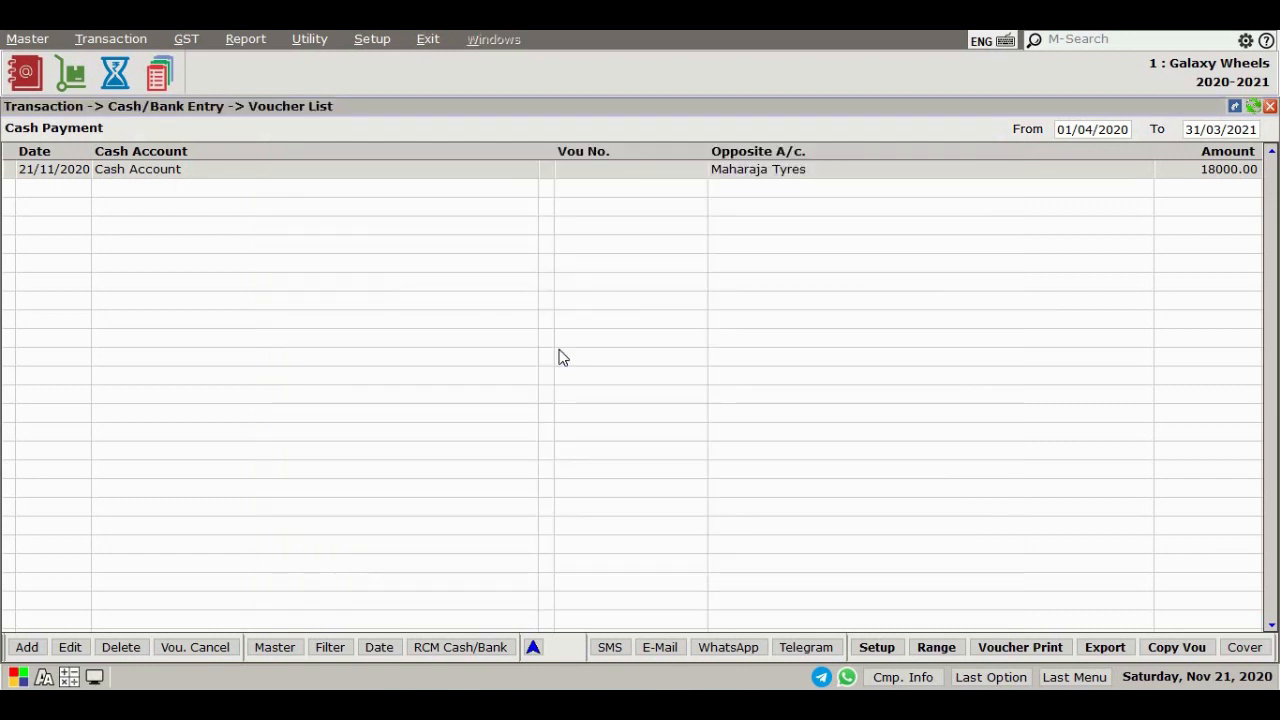
key("Escape")
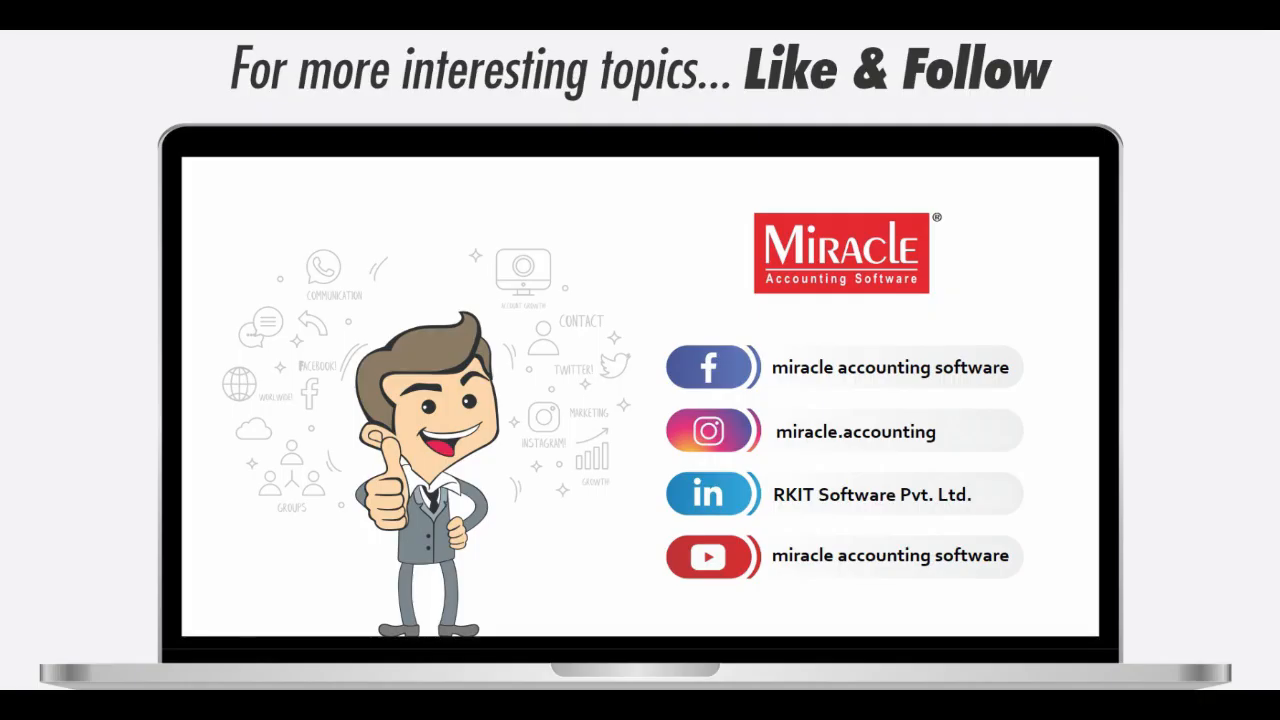